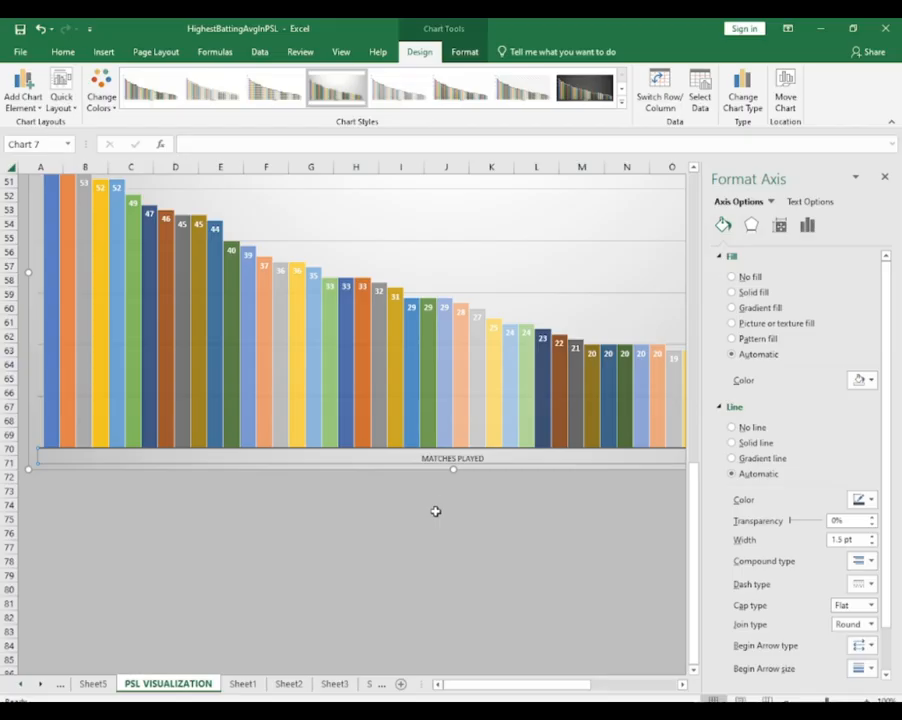
Close the axis formatting pane and examine the finished charts on the PSL VISUALIZATION dashboard sheet
scroll(440, 513, up, 15)
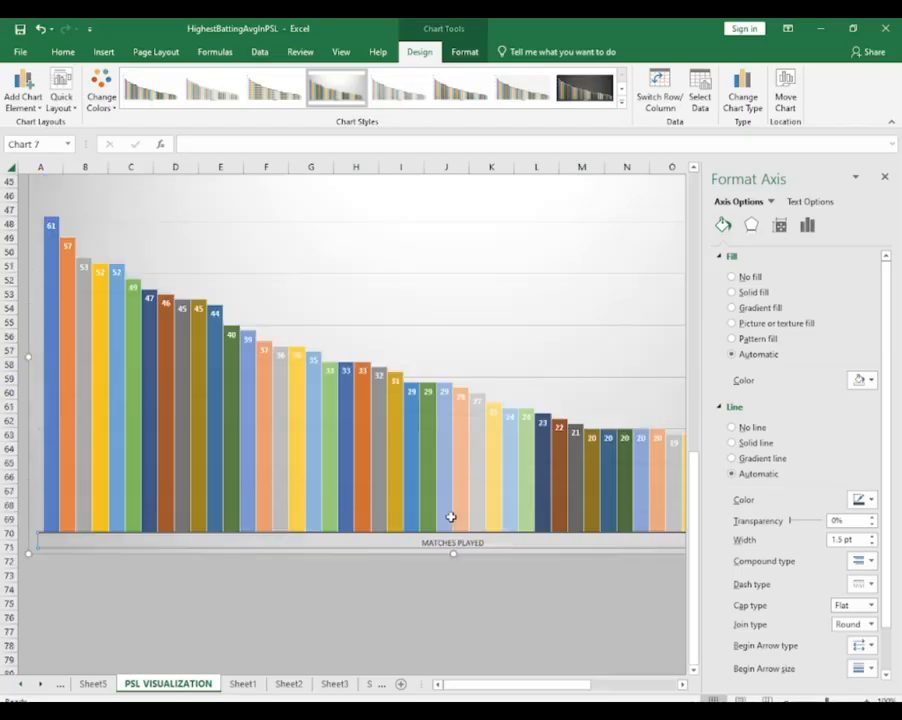
scroll(451, 519, up, 3)
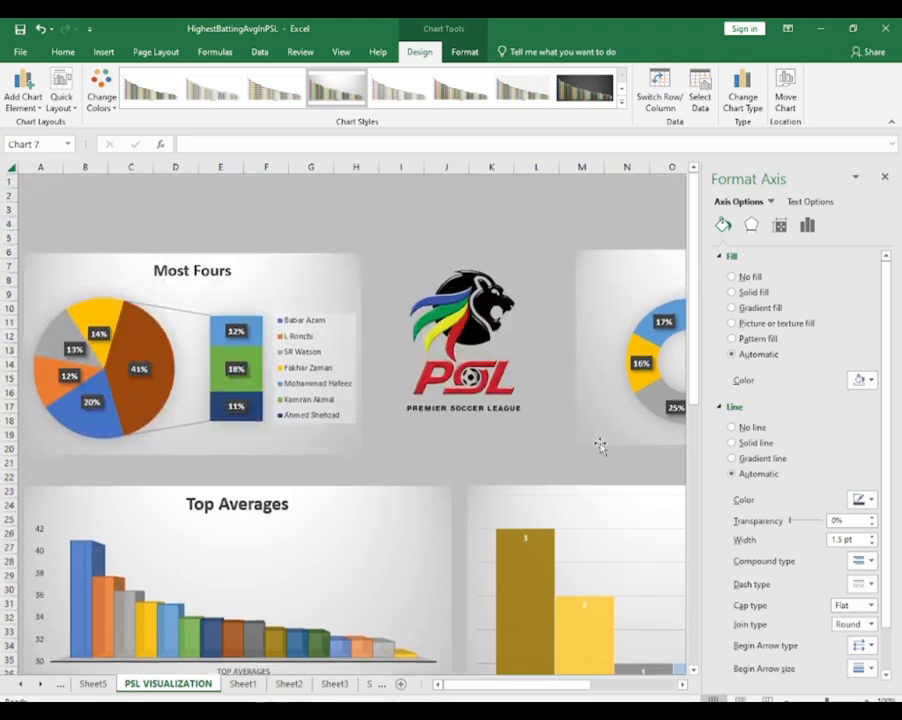
click(884, 177)
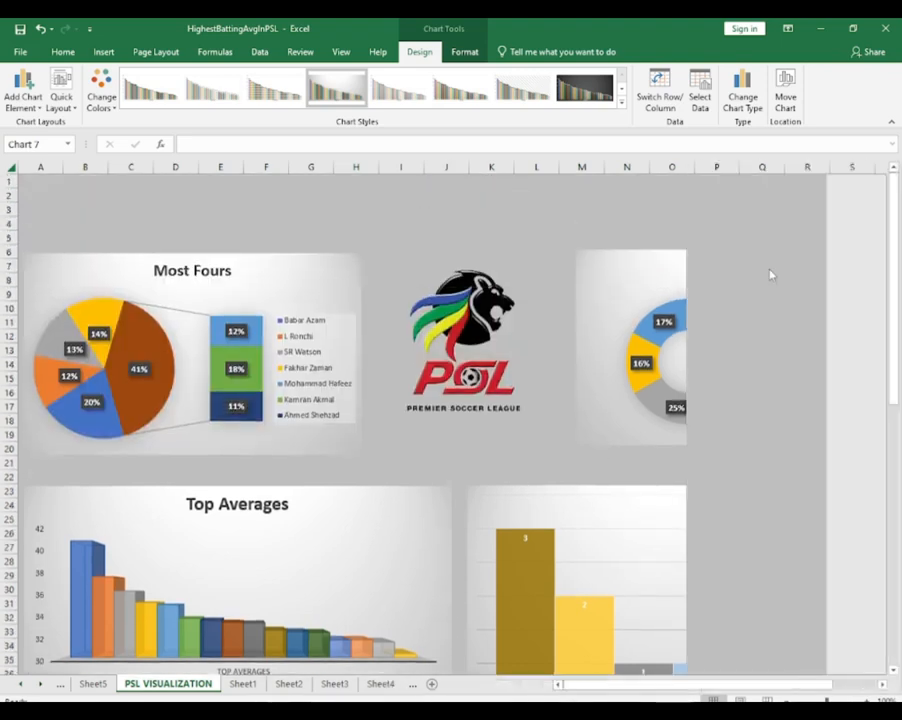
scroll(683, 378, down, 2)
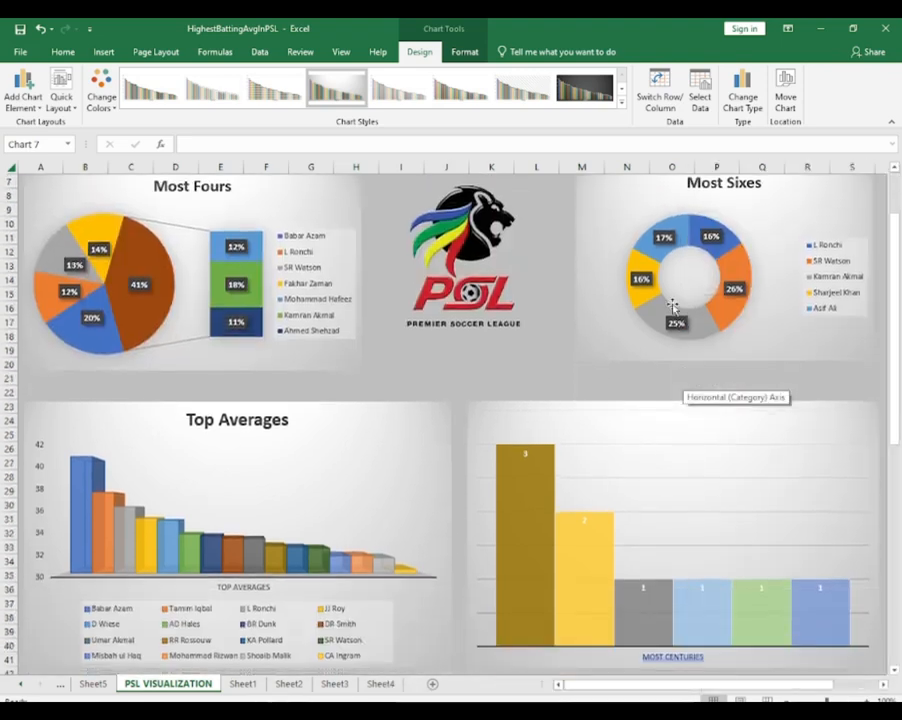
click(63, 51)
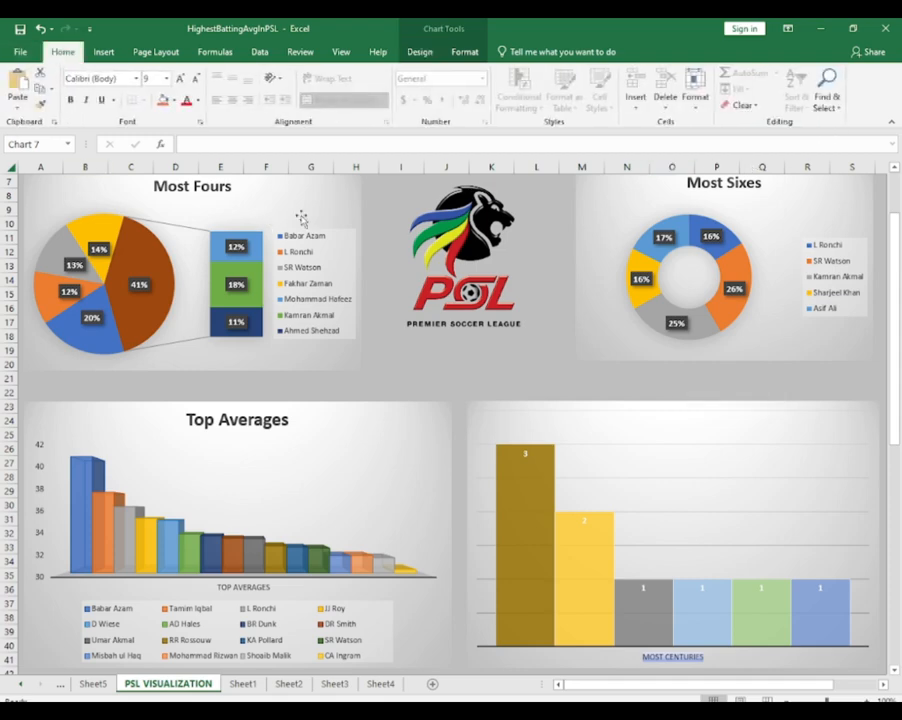
scroll(324, 256, down, 1)
scroll(347, 316, up, 1)
scroll(347, 316, up, 2)
scroll(347, 316, down, 2)
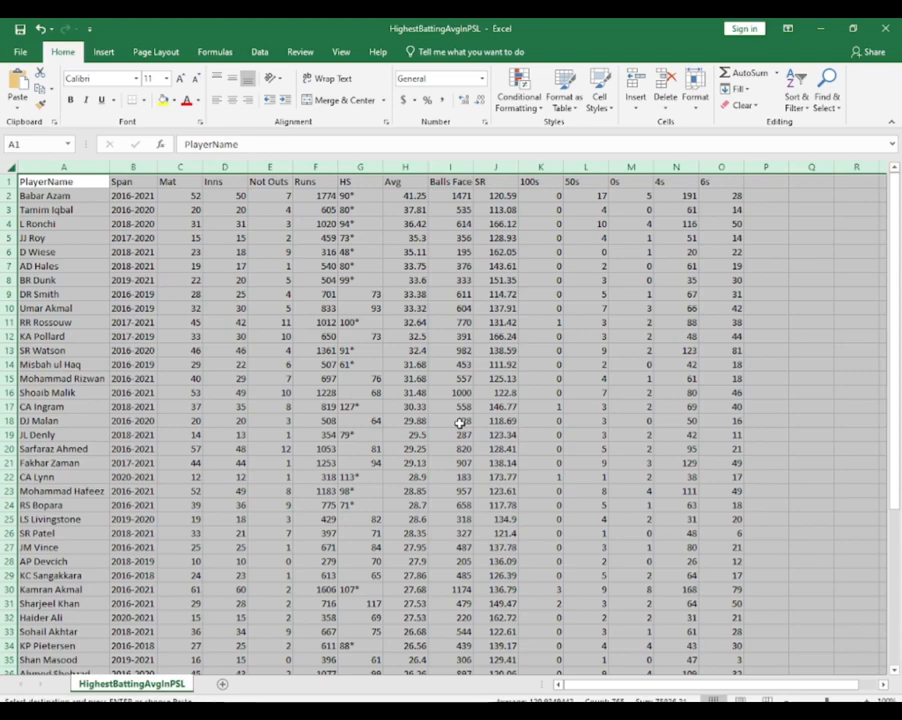
Add a new worksheet and copy the PlayerName column from HighestBattingAvgInPSL into its column A
click(326, 364)
click(232, 285)
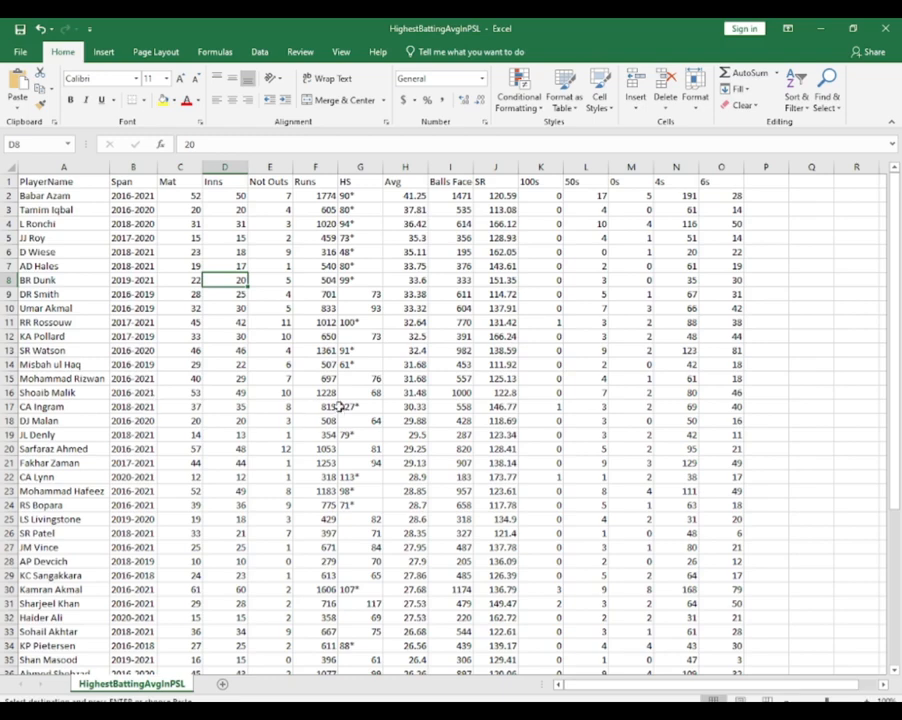
click(223, 685)
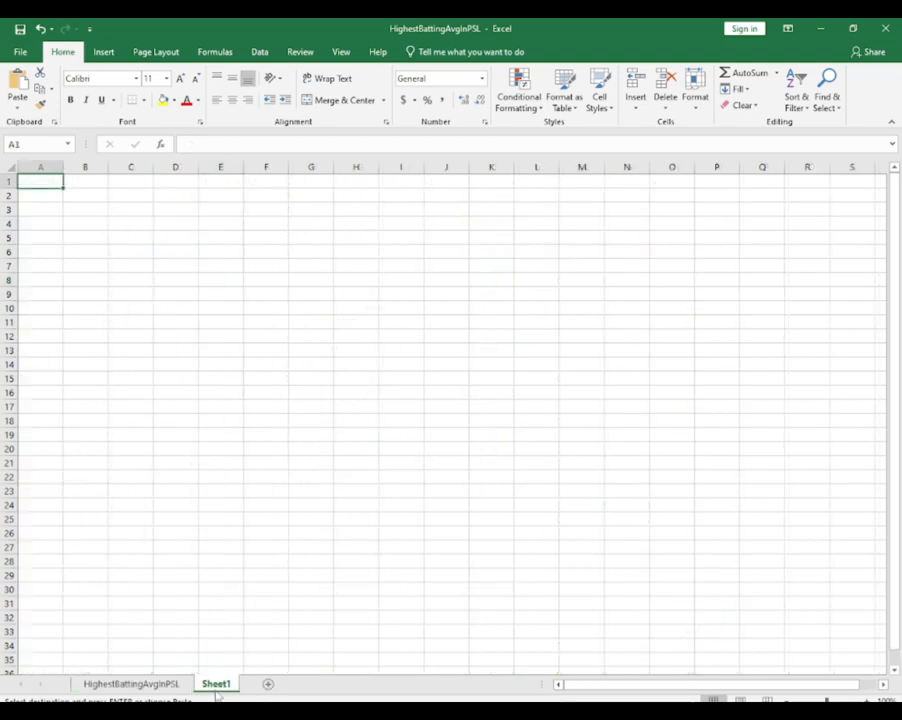
click(131, 684)
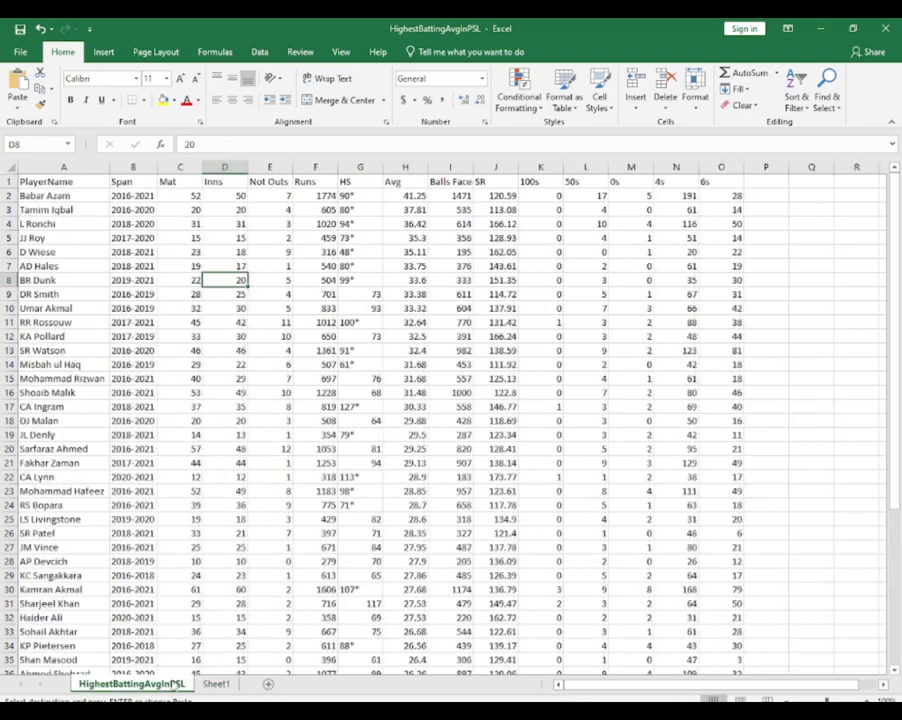
click(60, 168)
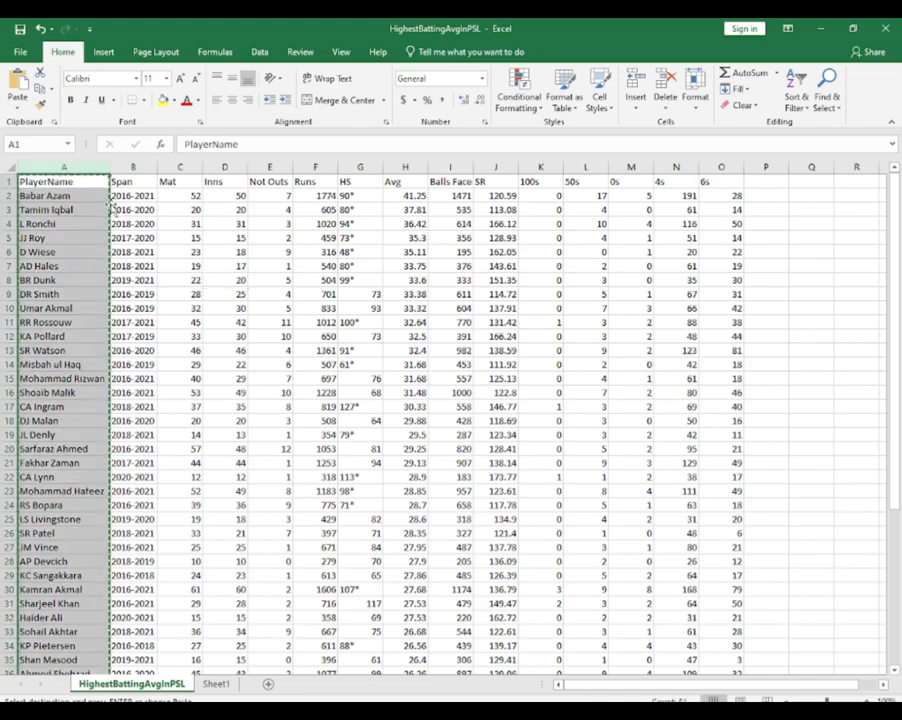
click(218, 685)
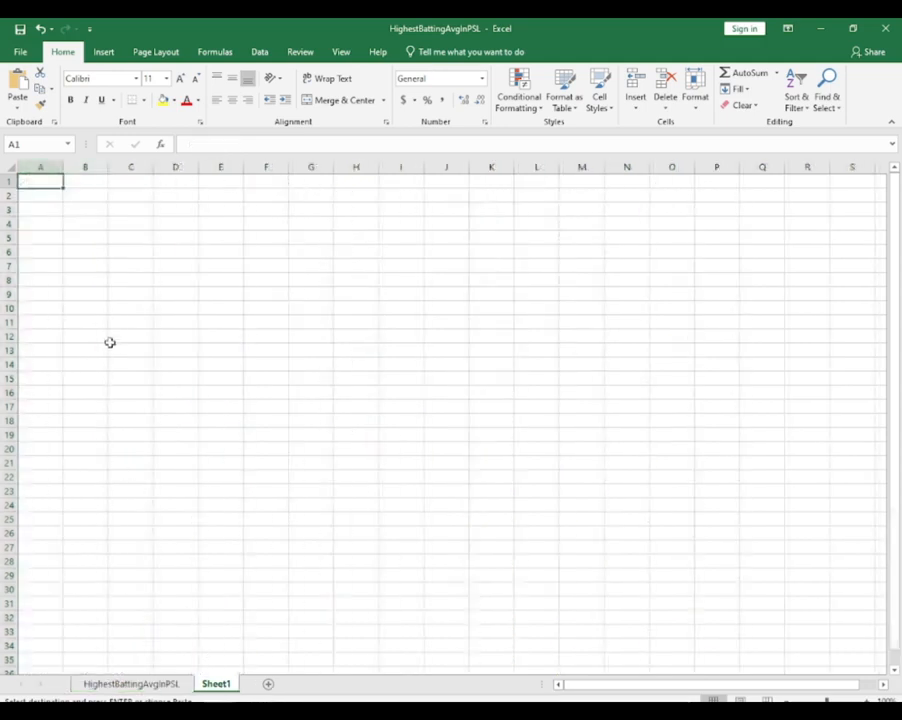
key(ctrl+v)
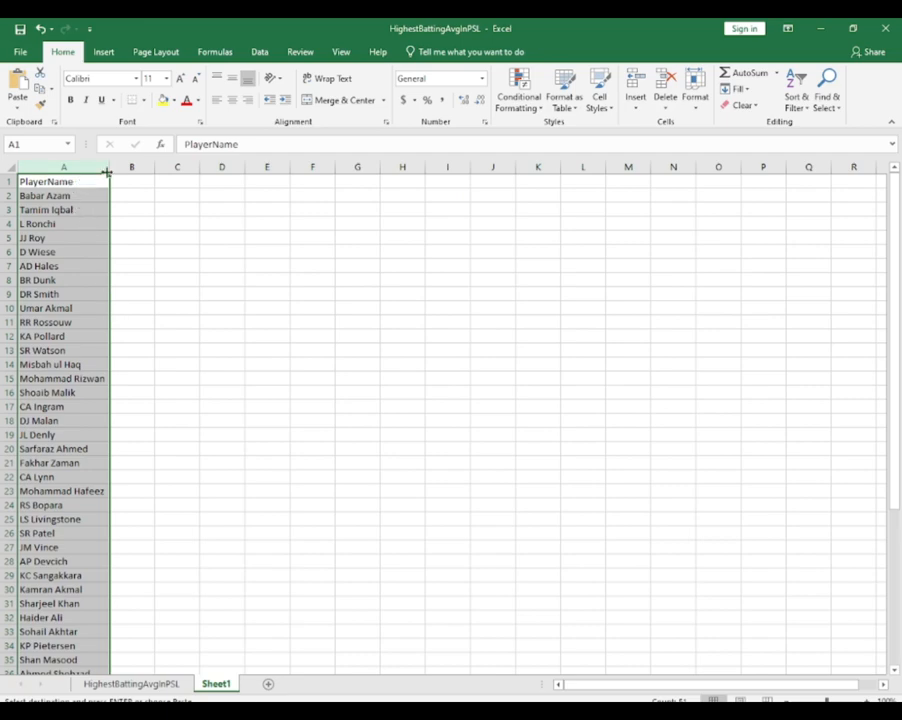
Copy the 4s column from HighestBattingAvgInPSL into column B of Sheet1
click(131, 684)
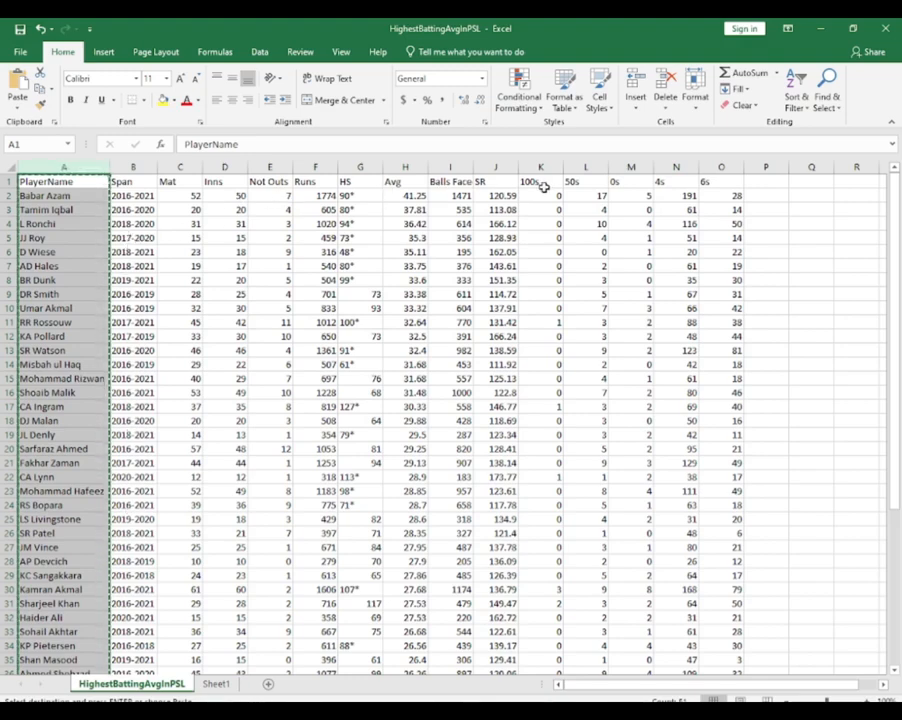
click(676, 167)
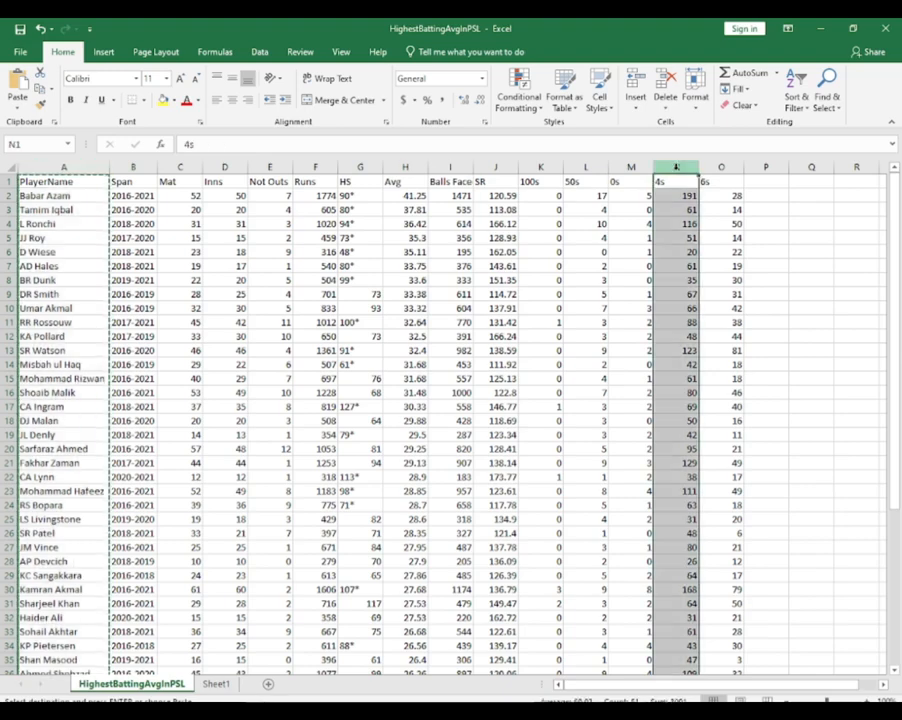
key(ctrl+c)
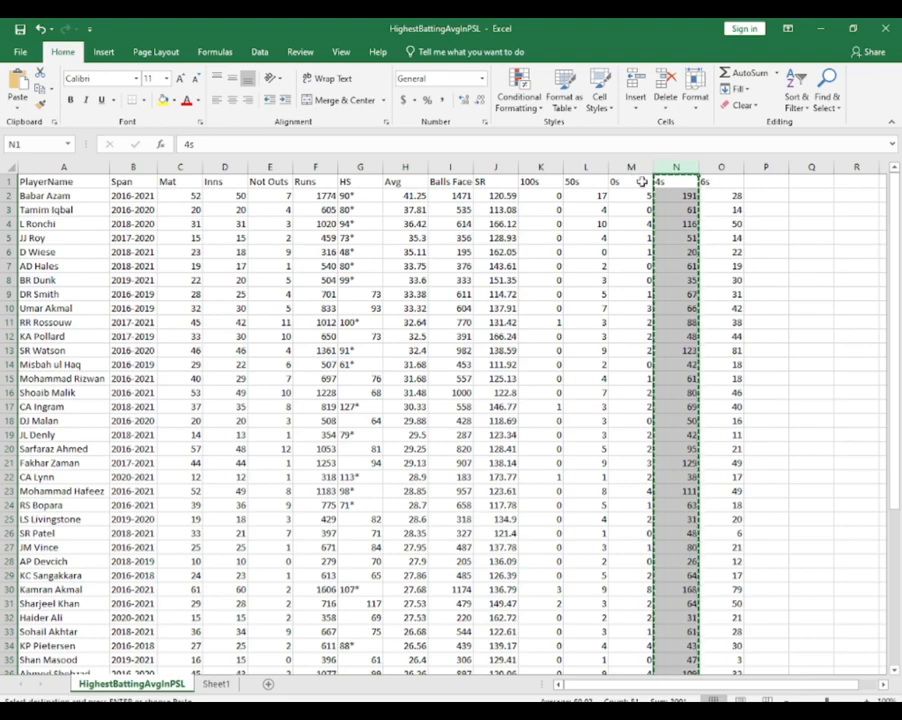
click(220, 684)
click(146, 168)
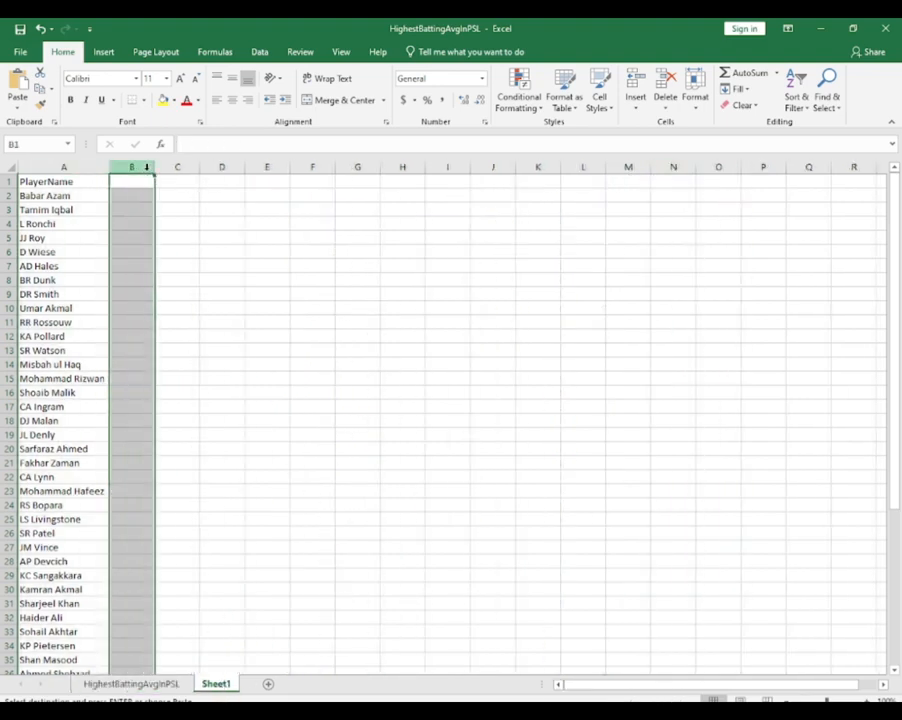
click(141, 182)
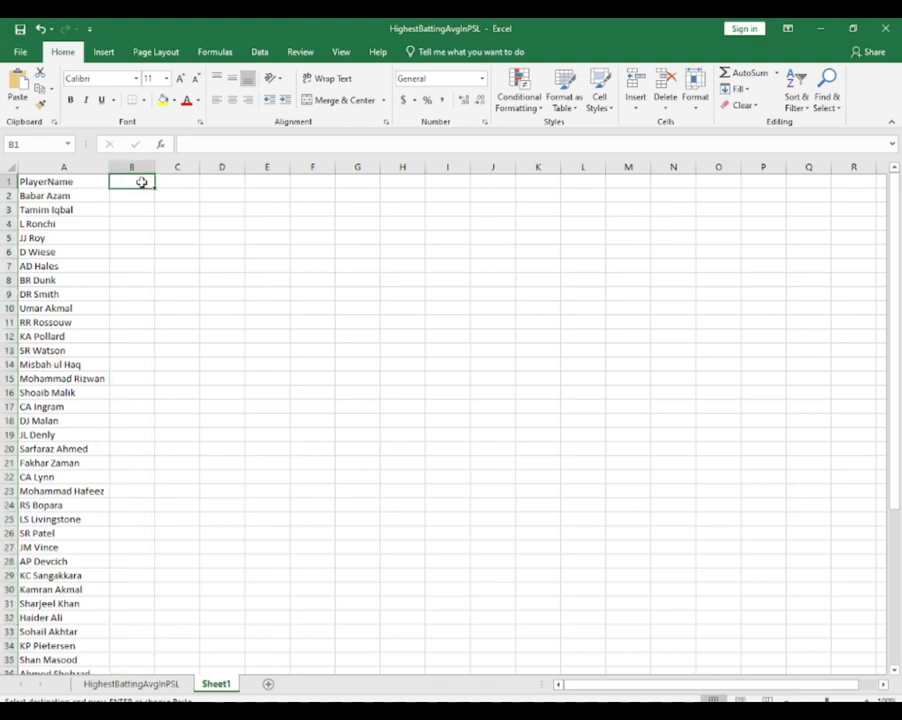
key(ctrl+v)
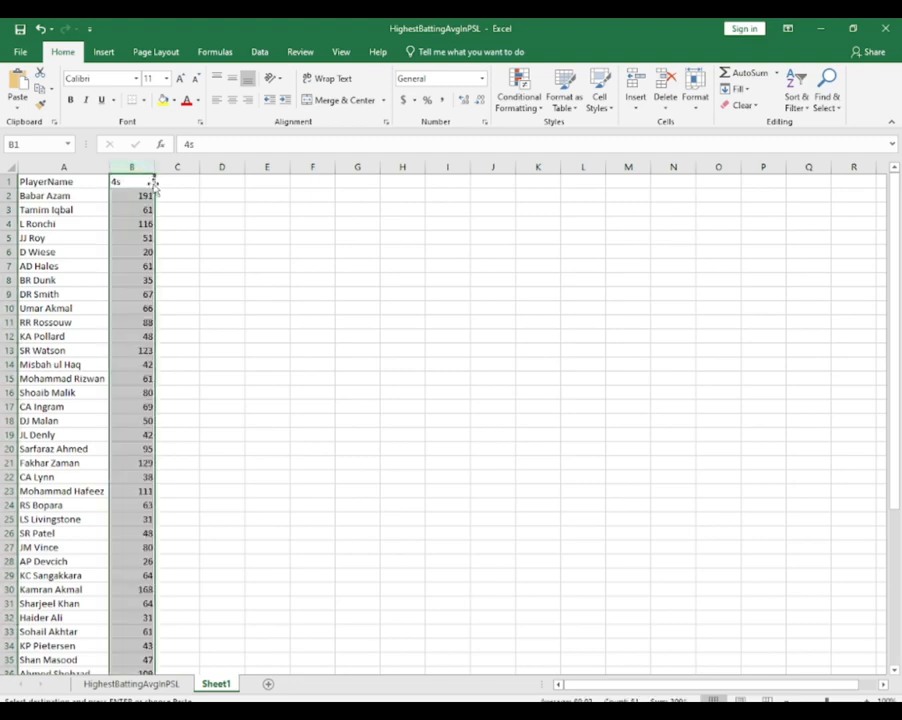
Turn on filtering for the 4s column in Sheet1 and deselect all of its filter values
click(800, 108)
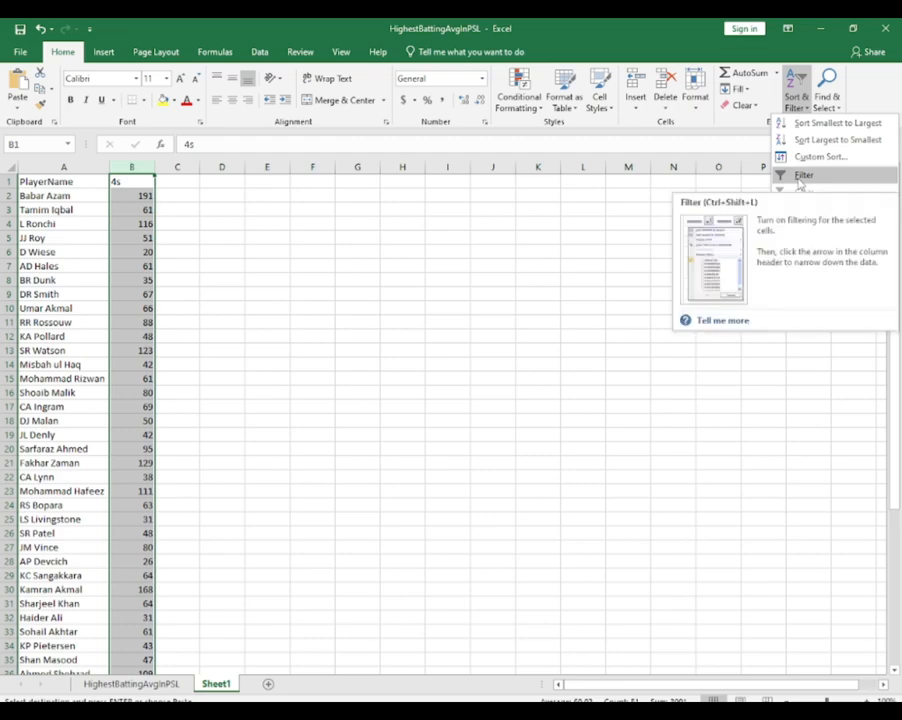
click(800, 177)
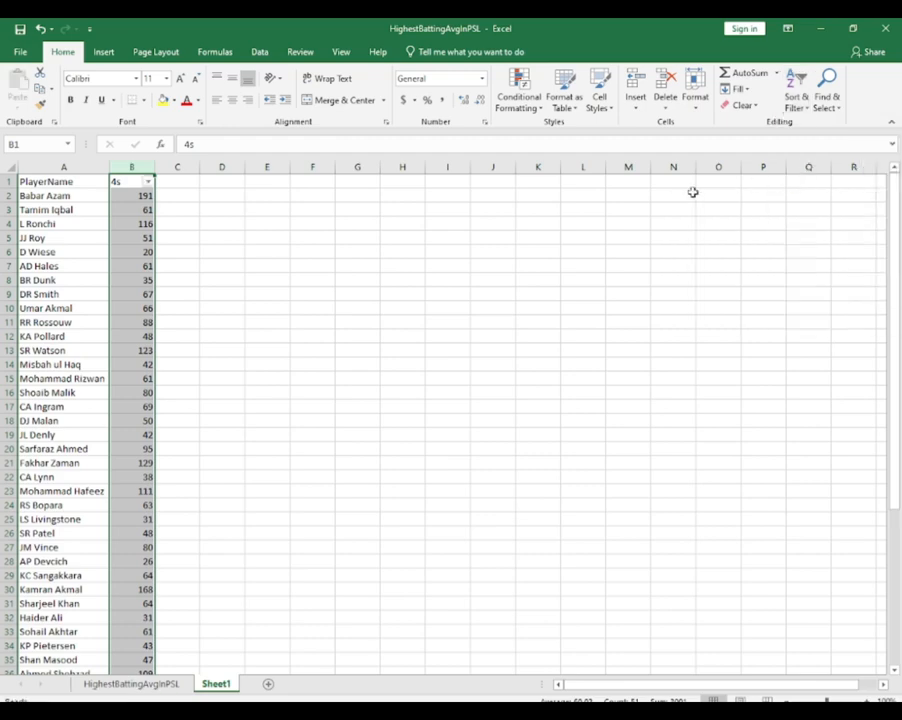
click(148, 184)
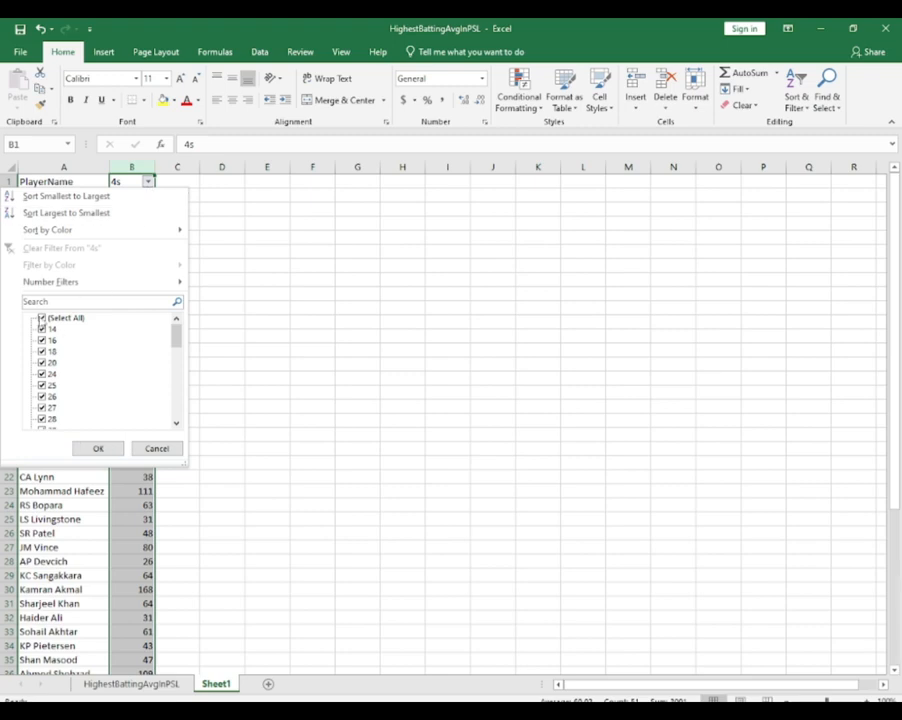
click(42, 318)
Filter the 4s column to show only the values 109, 111, 116, 123, 129, 168 and 191
scroll(85, 393, down, 2)
scroll(85, 393, down, 6)
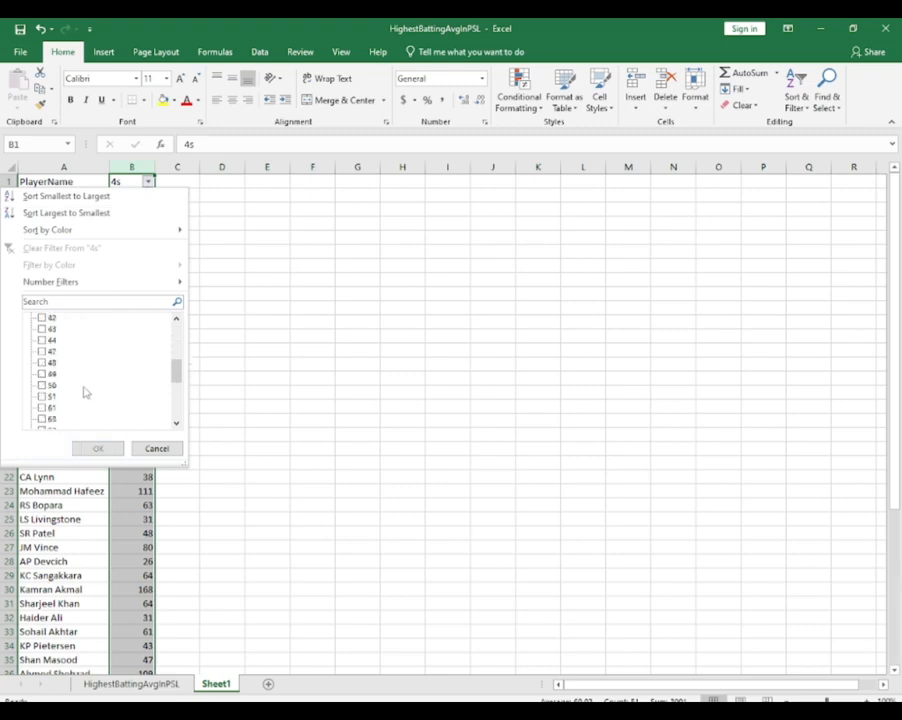
click(42, 351)
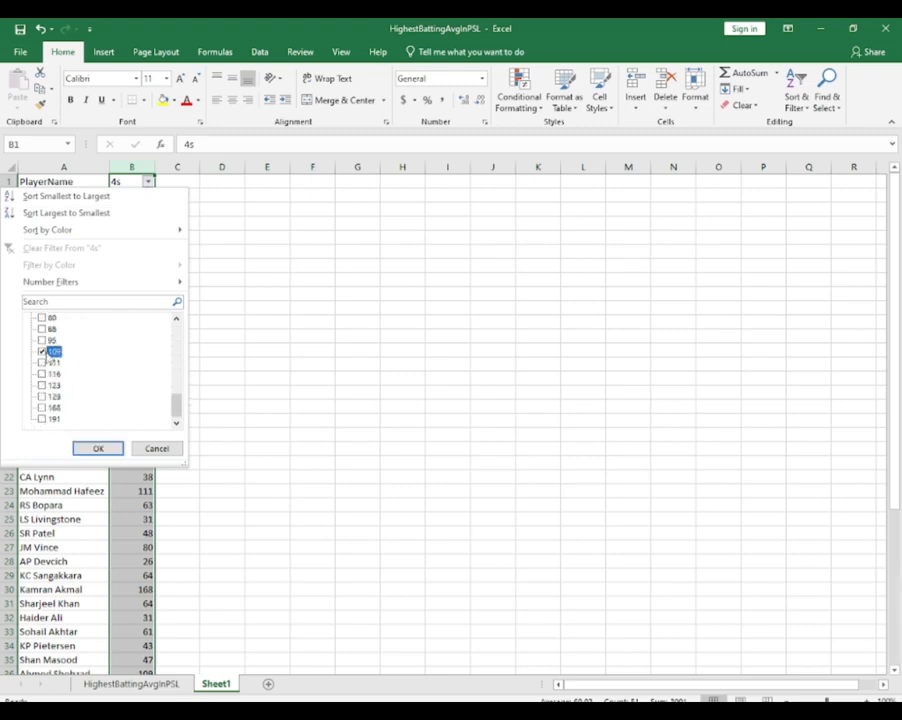
click(42, 362)
click(42, 374)
click(42, 385)
click(42, 396)
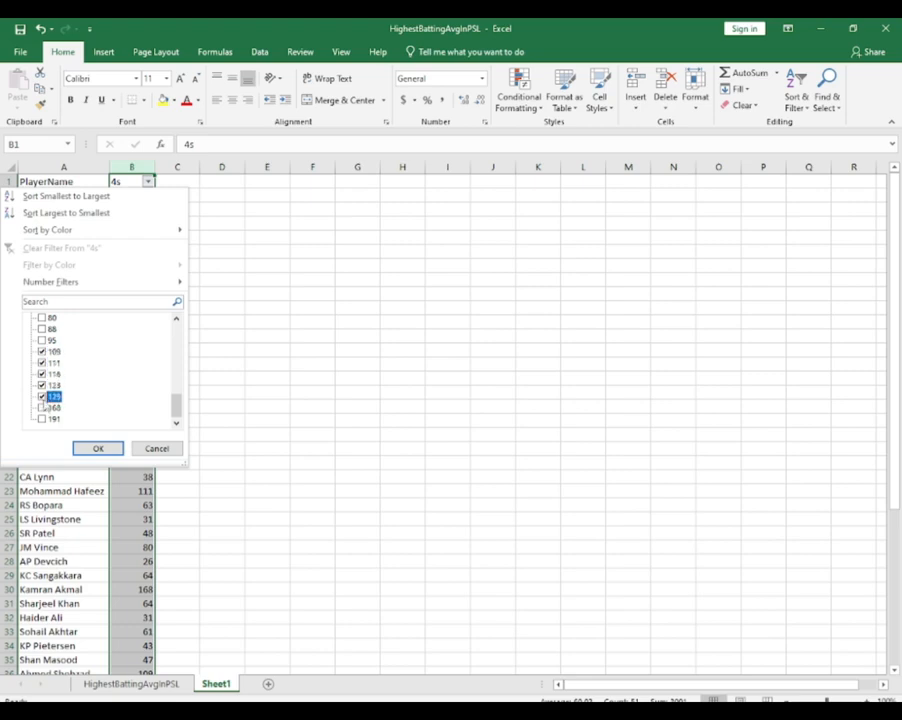
click(42, 407)
click(42, 419)
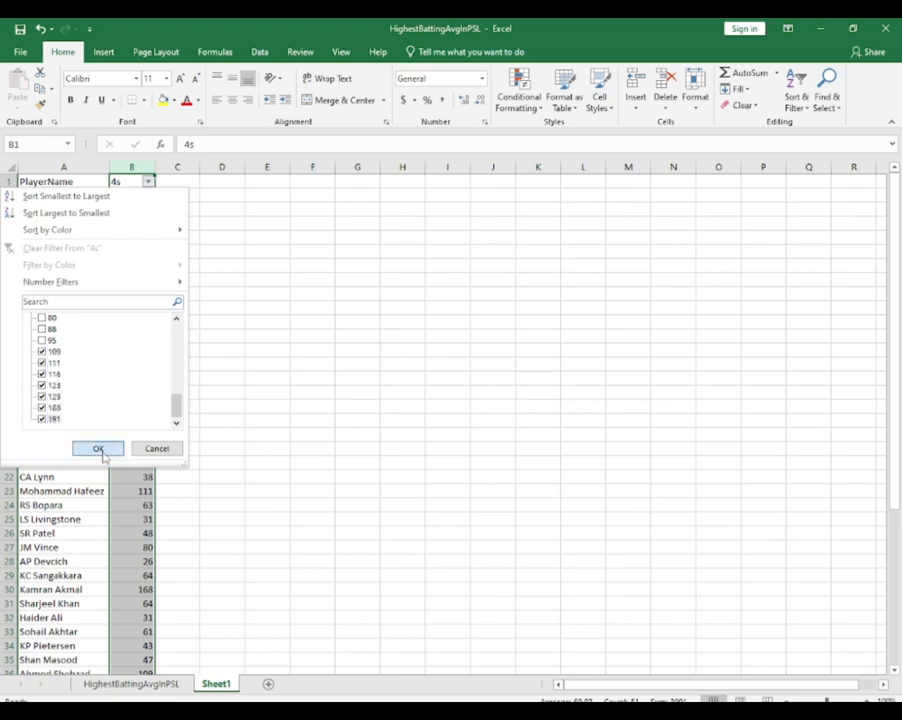
click(100, 450)
Insert a Bar of Pie chart from the whole filtered PlayerName and 4s table
click(133, 279)
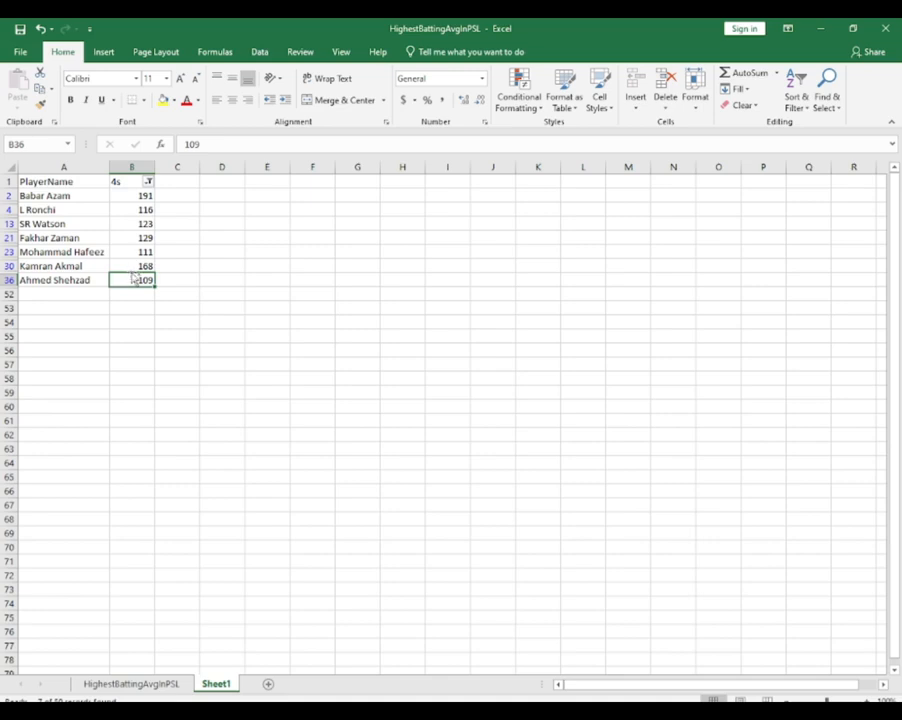
key(ctrl+a)
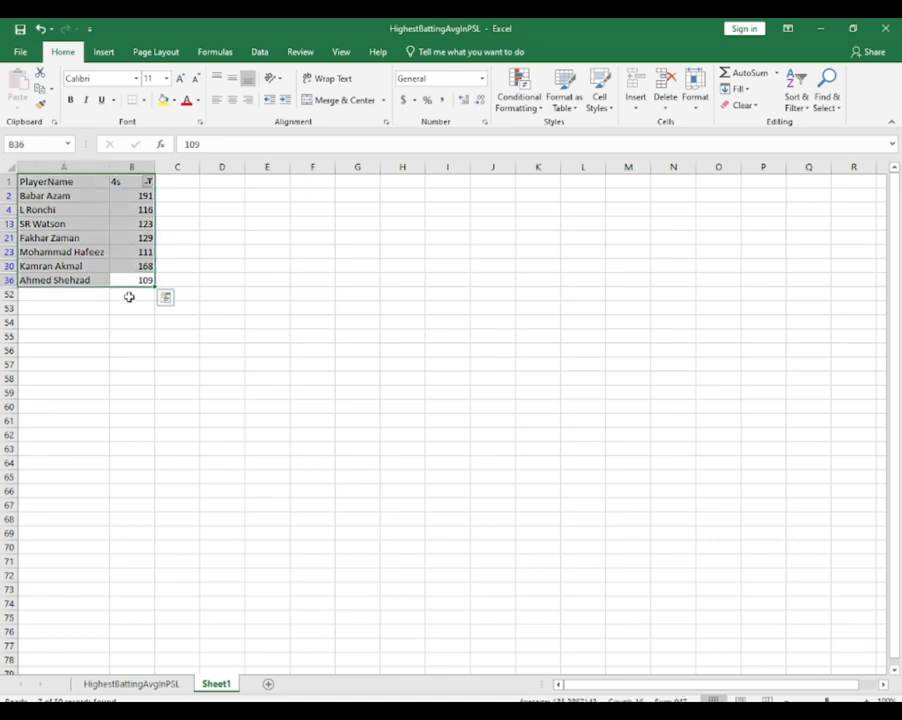
click(104, 52)
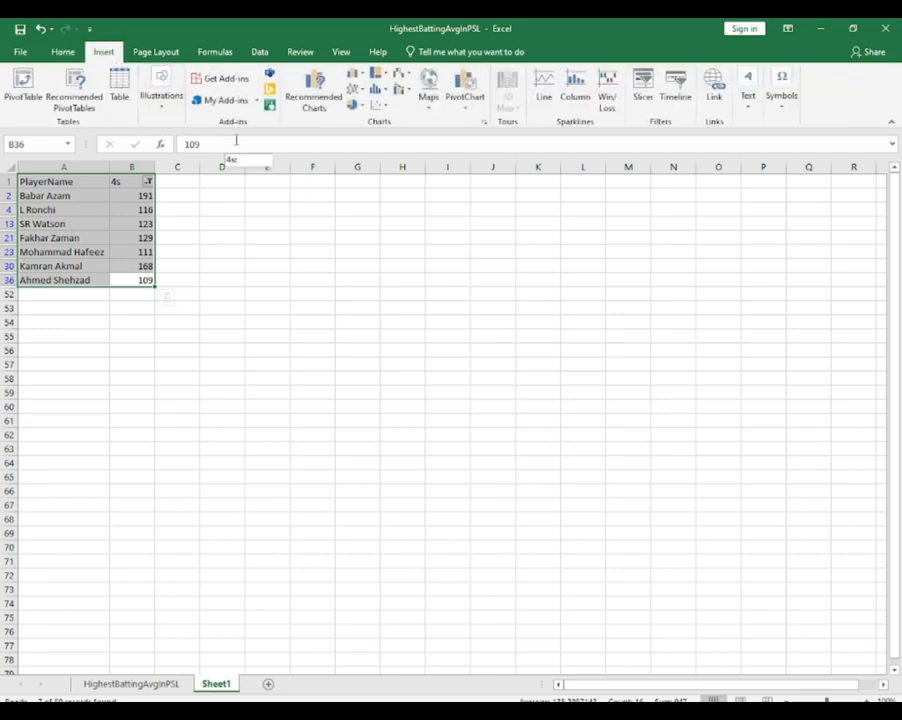
click(311, 93)
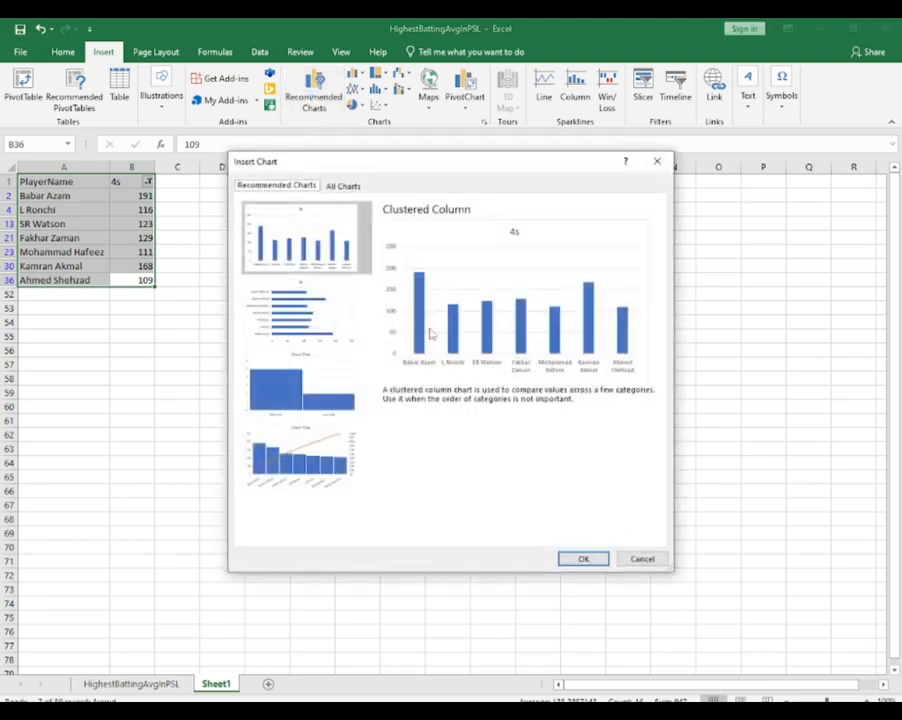
click(338, 187)
click(280, 277)
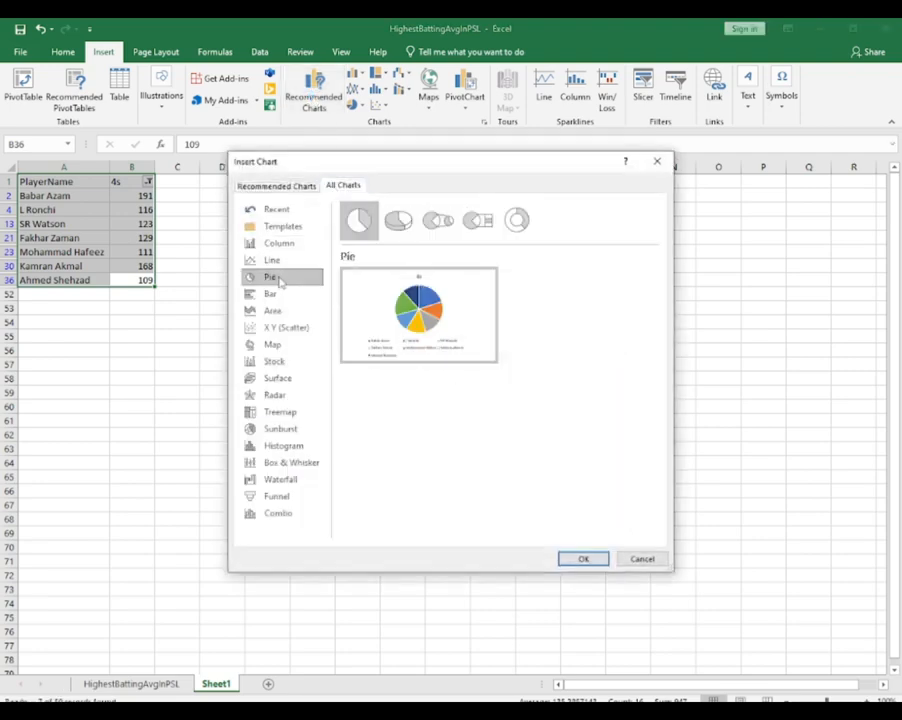
click(470, 230)
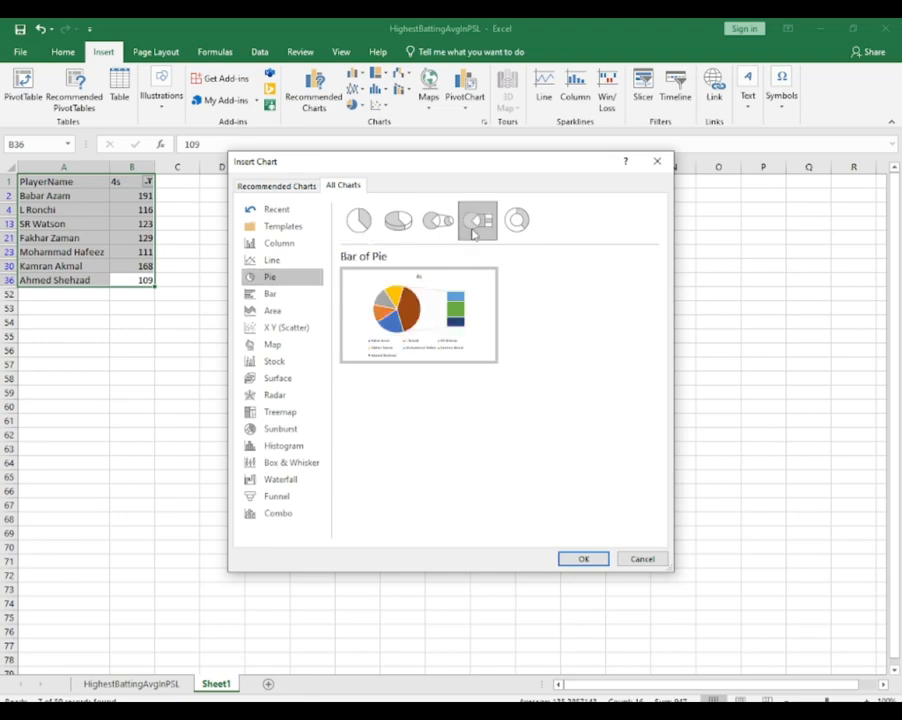
mouse_move(425, 316)
click(584, 559)
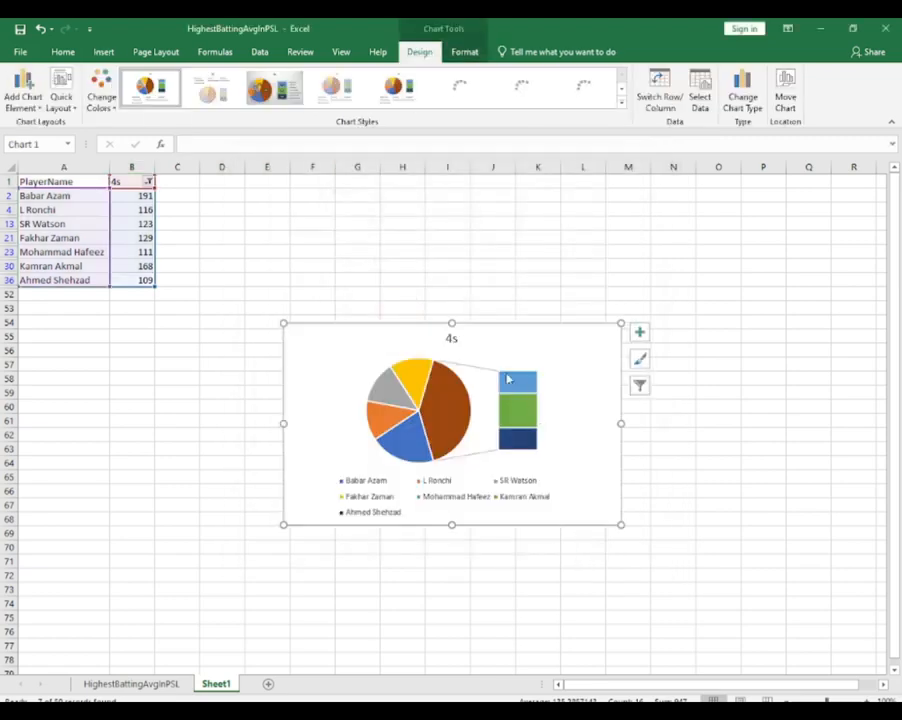
Change the title of the Bar of Pie chart to "Most Fours"
click(452, 338)
double_click(452, 340)
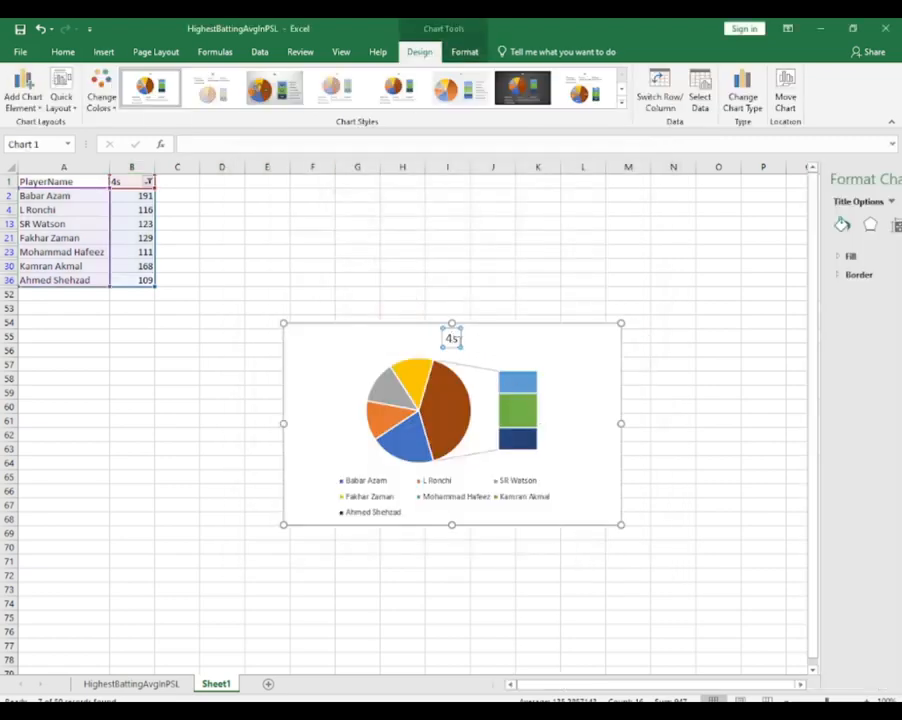
double_click(449, 338)
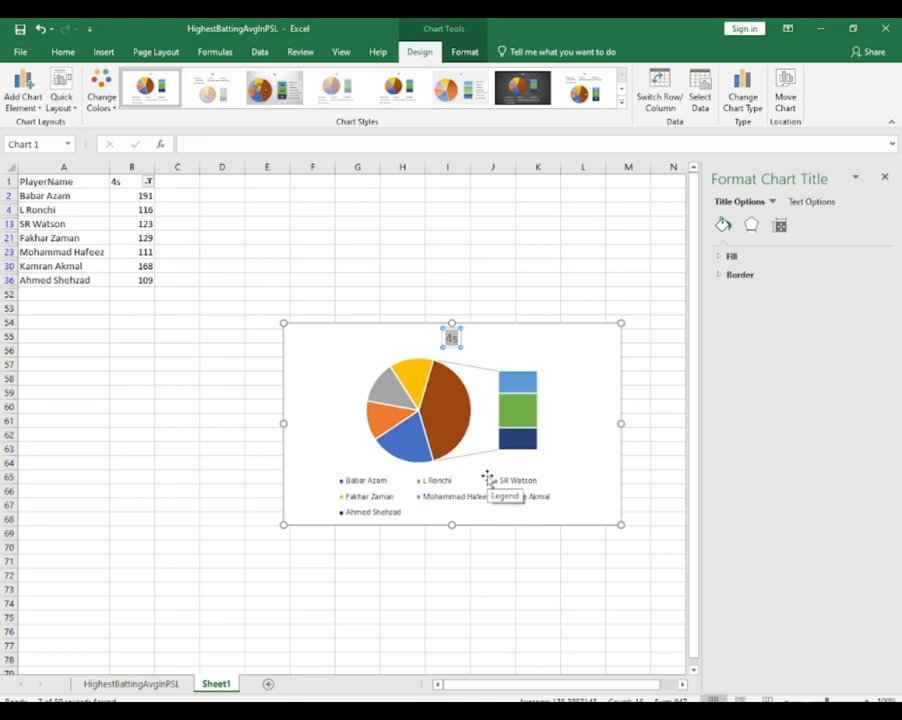
text(Most)
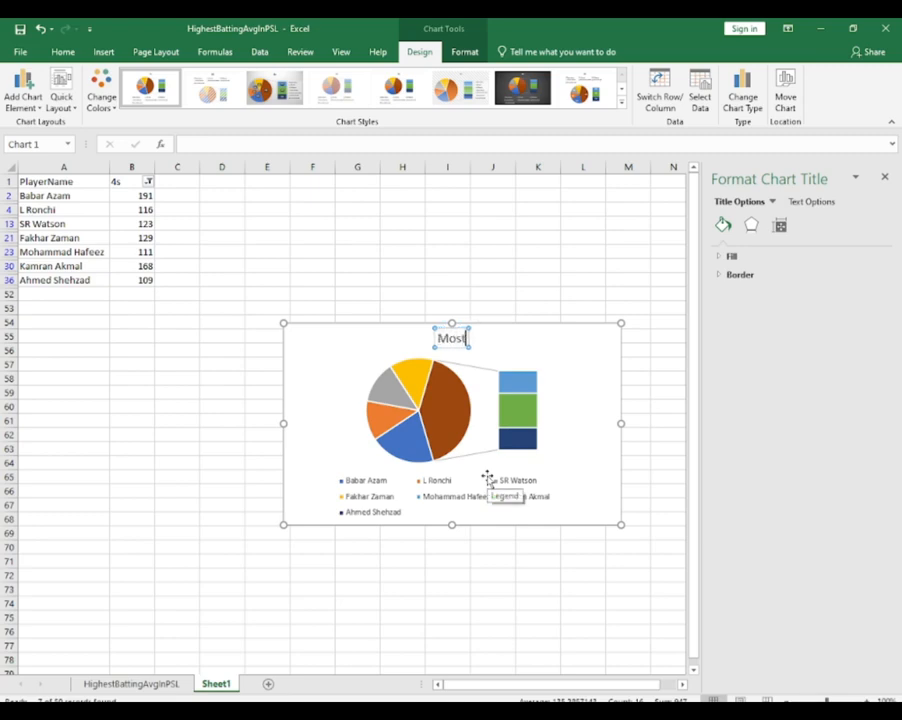
text( Fours)
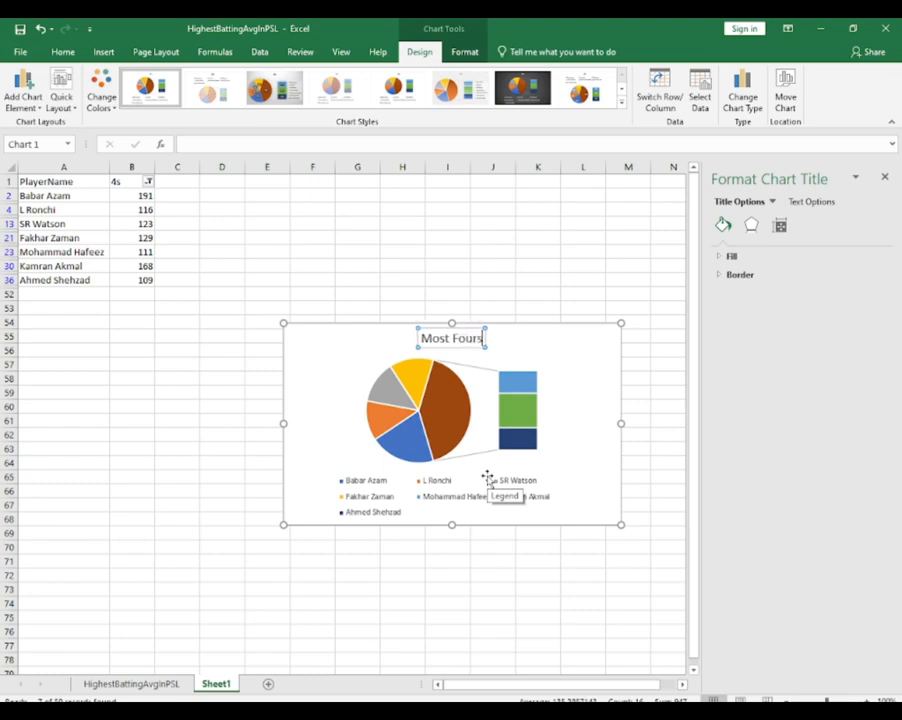
Make the whole "Most Fours" chart title bold and set its font size to 20
key(ctrl+a)
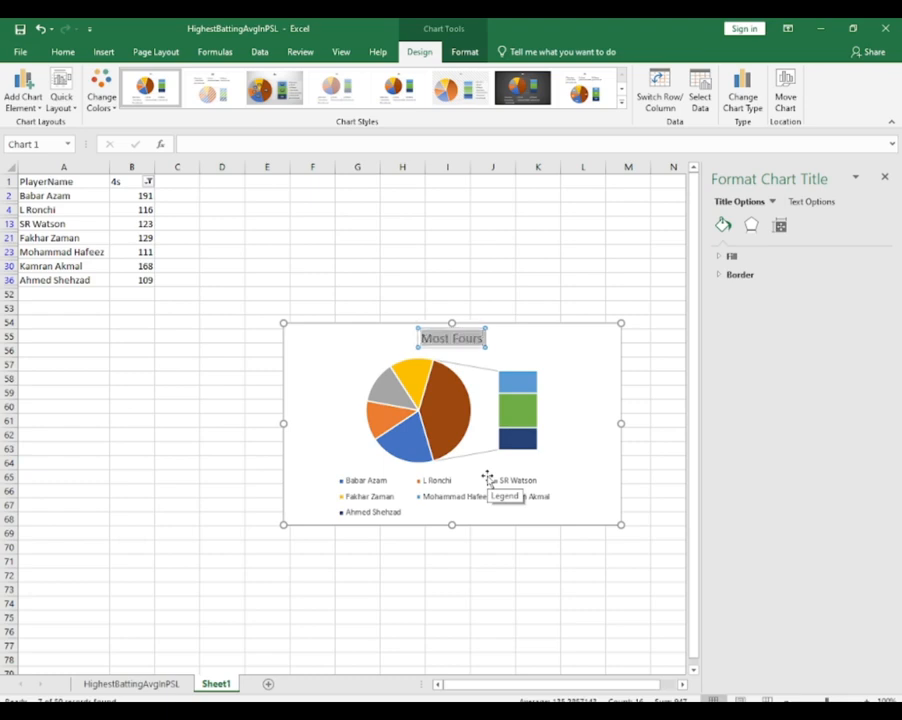
click(62, 51)
click(70, 100)
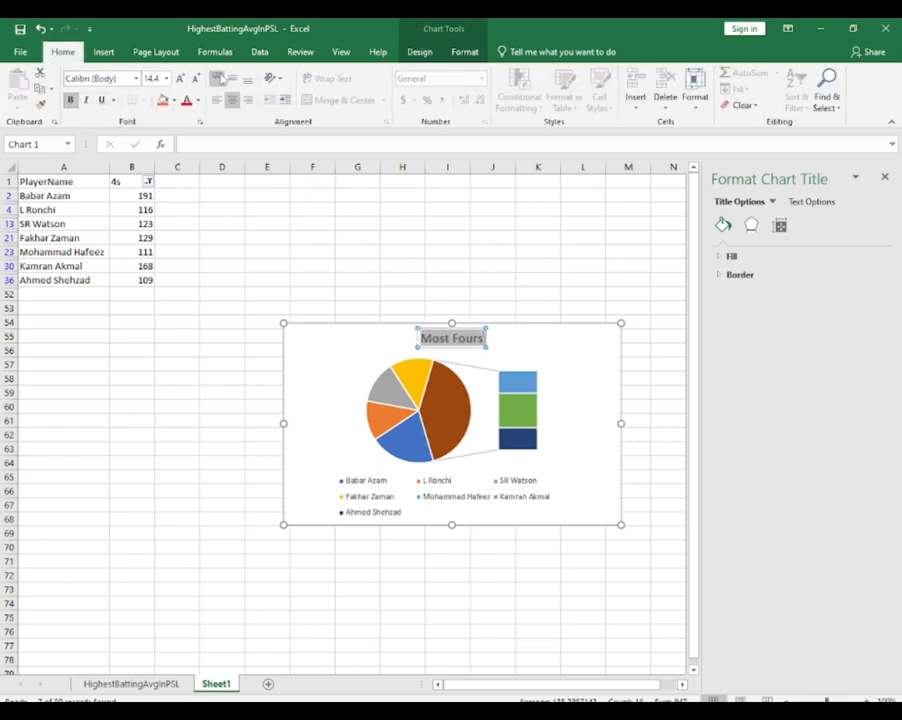
click(166, 79)
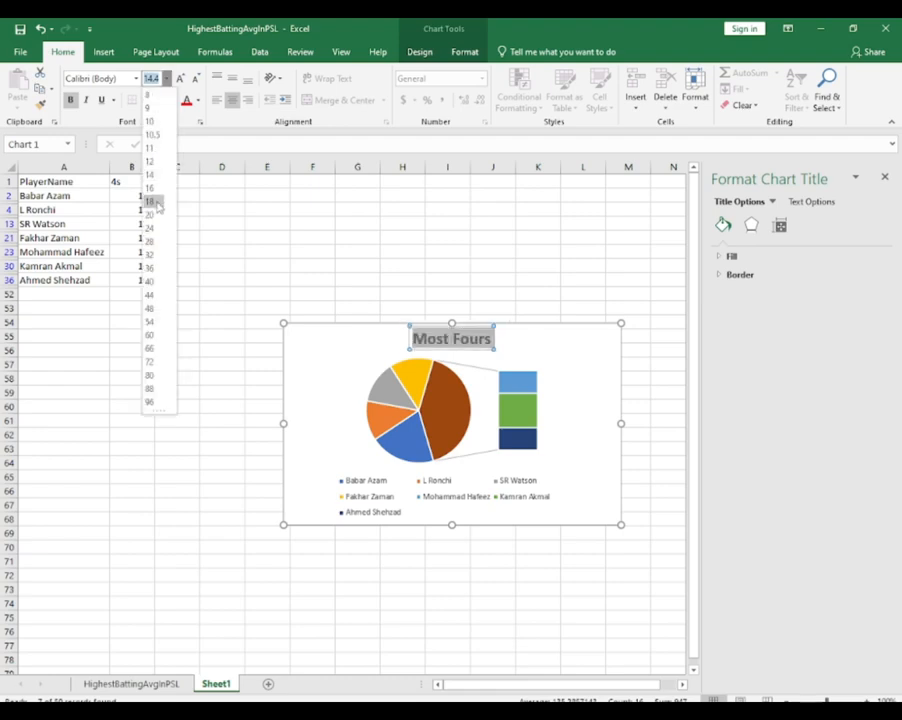
click(157, 204)
click(390, 348)
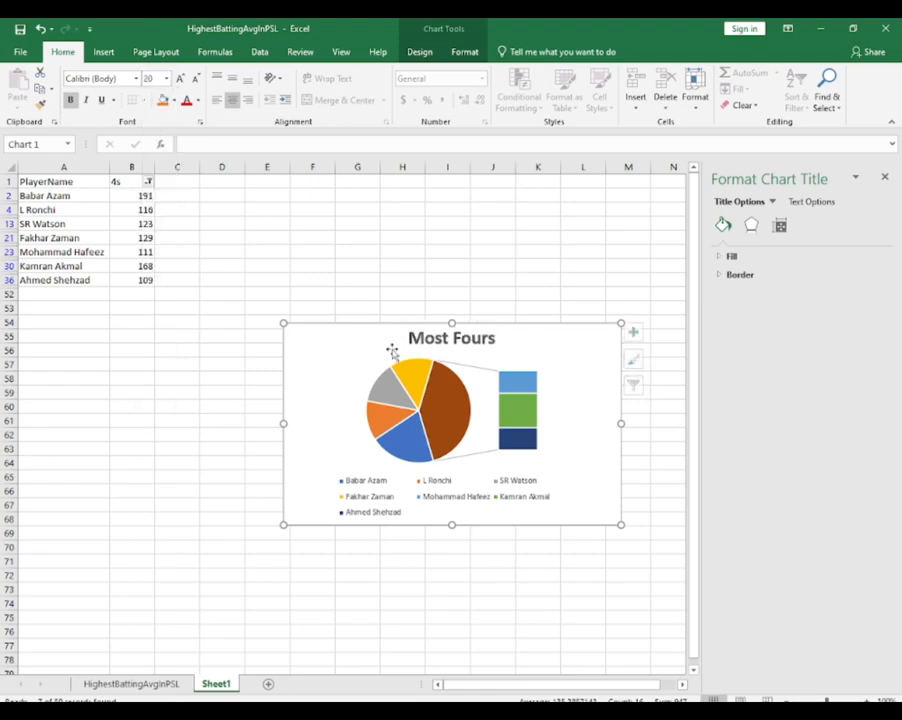
click(446, 343)
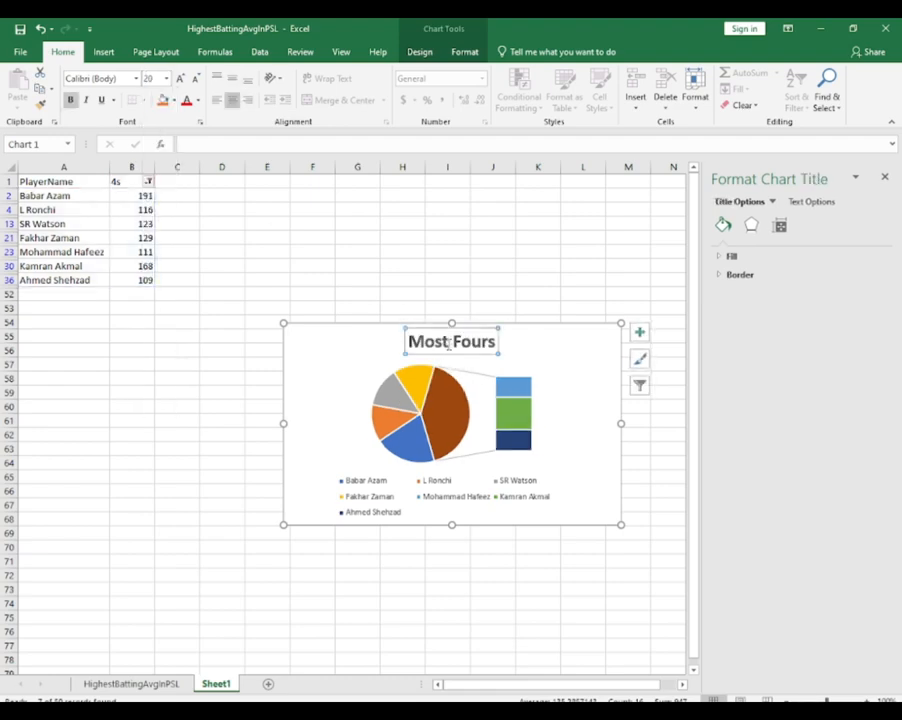
Apply the chart style with a grey gradient background and dark percentage labels to the Most Fours chart
click(375, 344)
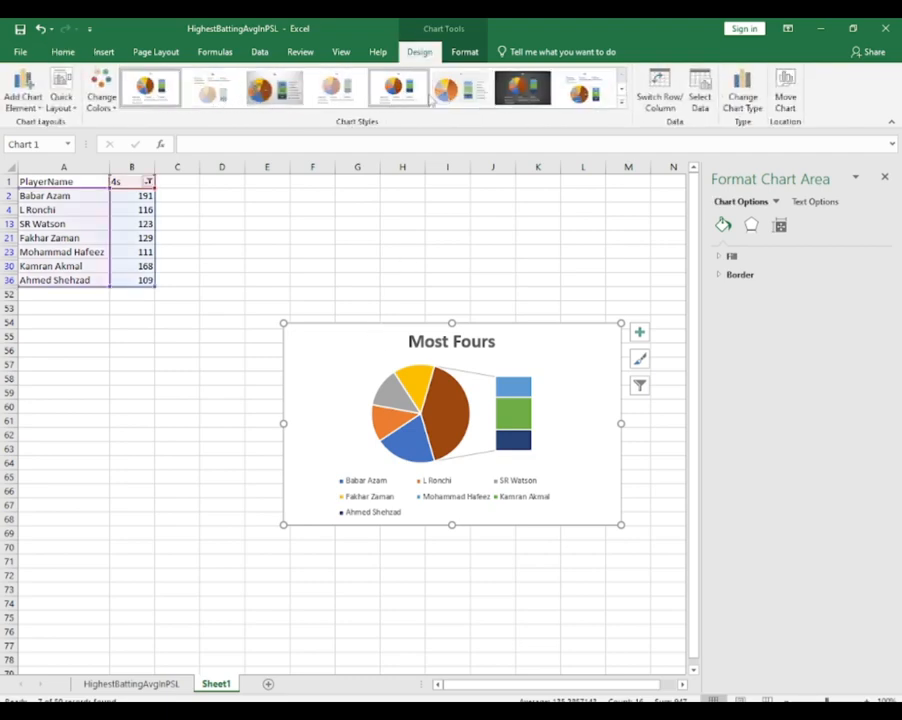
click(621, 89)
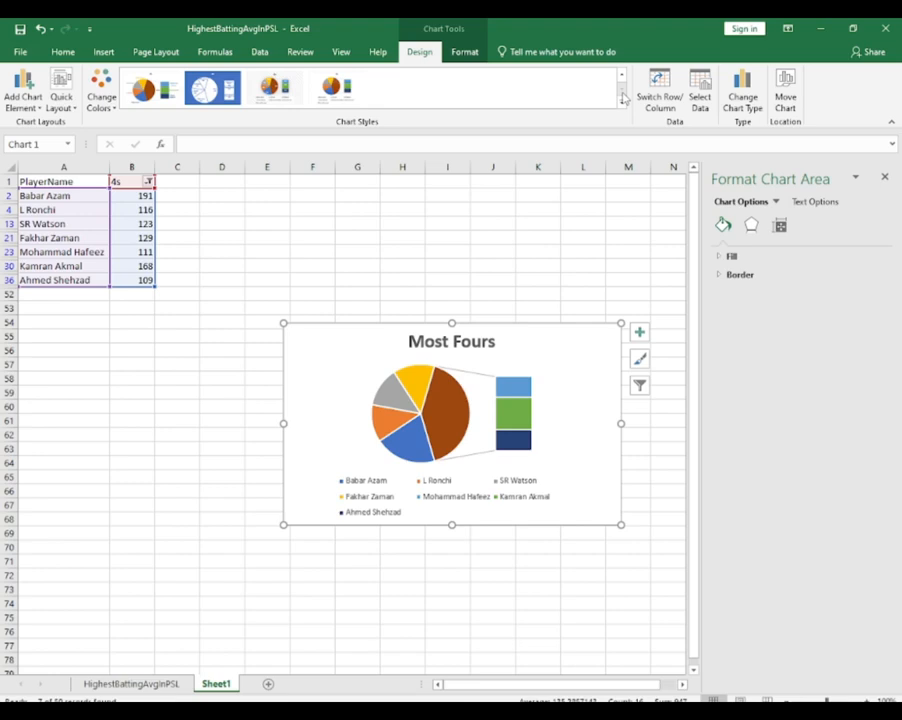
click(289, 95)
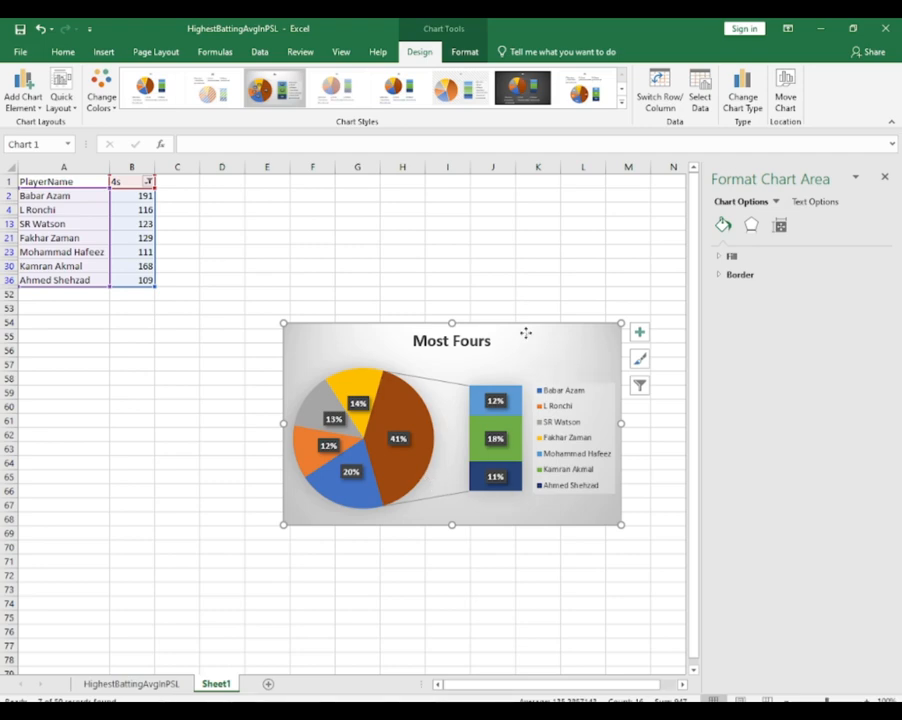
Move the Most Fours chart up beside the filtered player table in Sheet1
drag(524, 330, 506, 224)
click(536, 502)
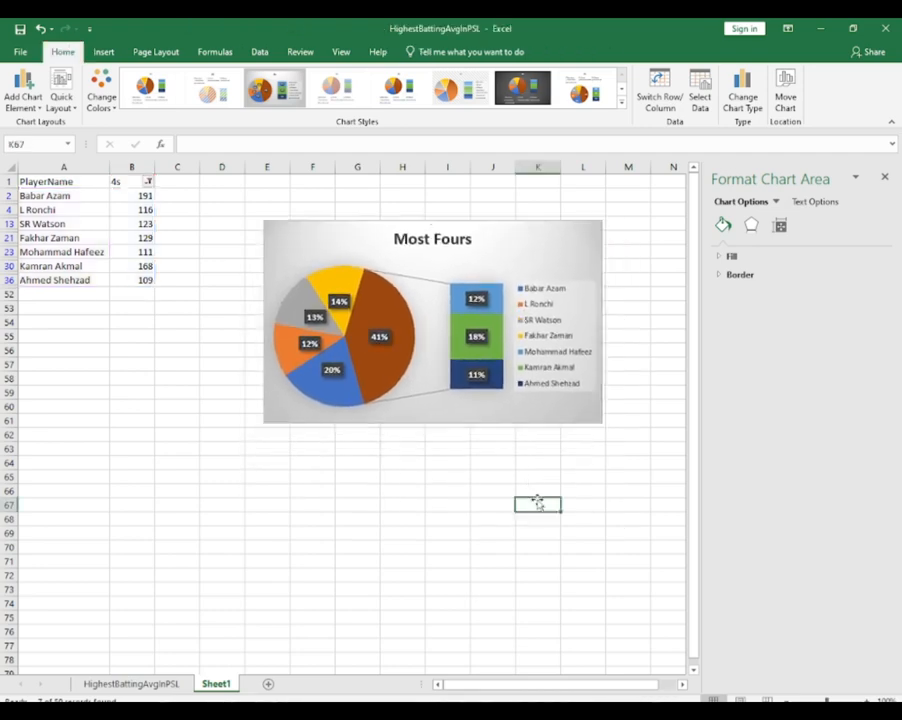
click(381, 367)
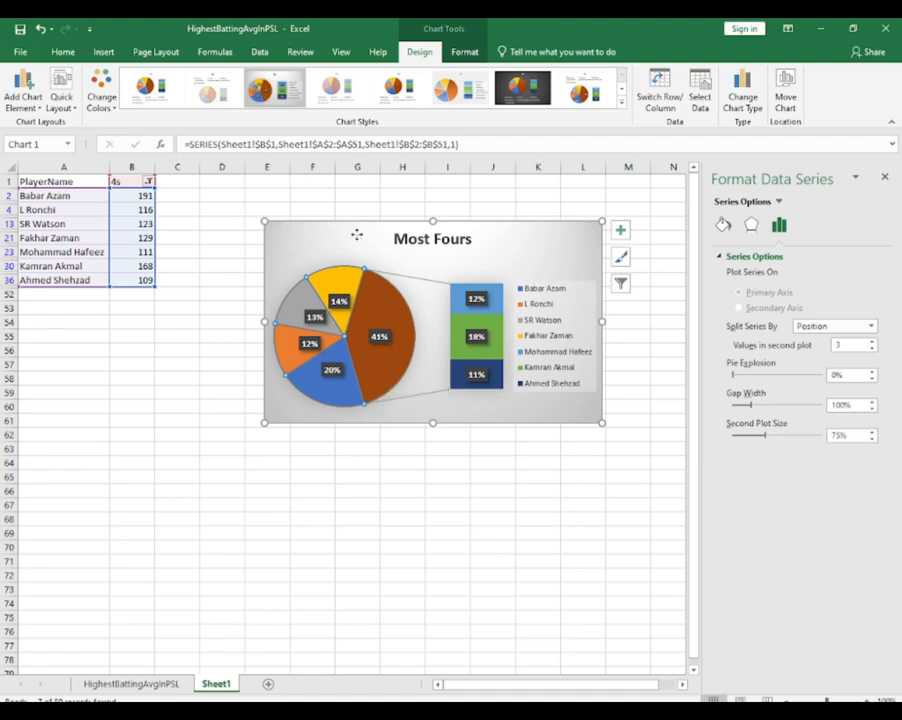
drag(356, 235, 338, 227)
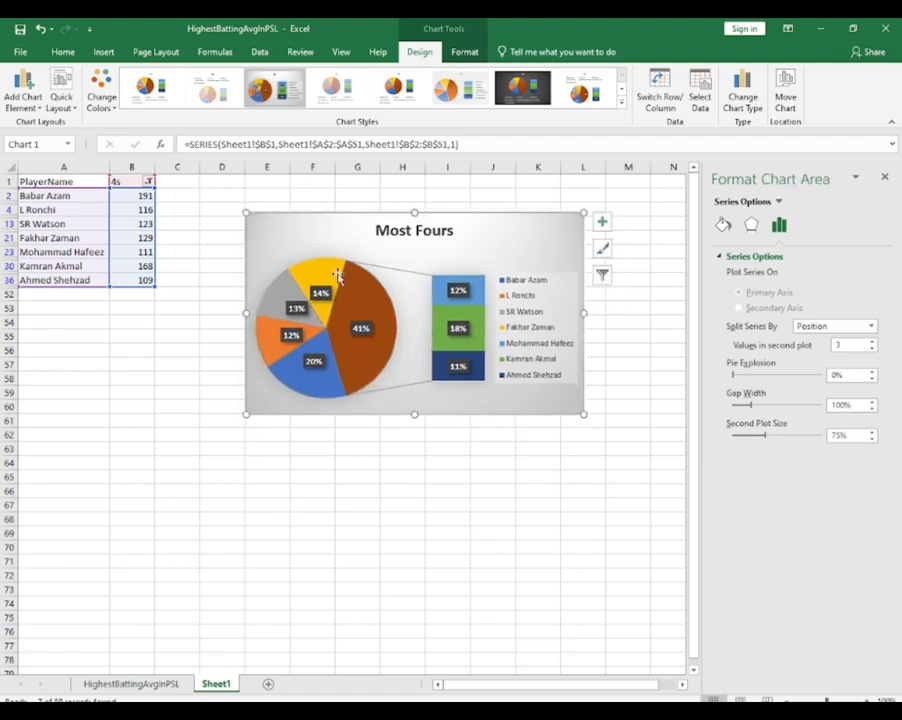
Add a new worksheet and copy the PlayerName column from HighestBattingAvgInPSL into its column A
click(268, 685)
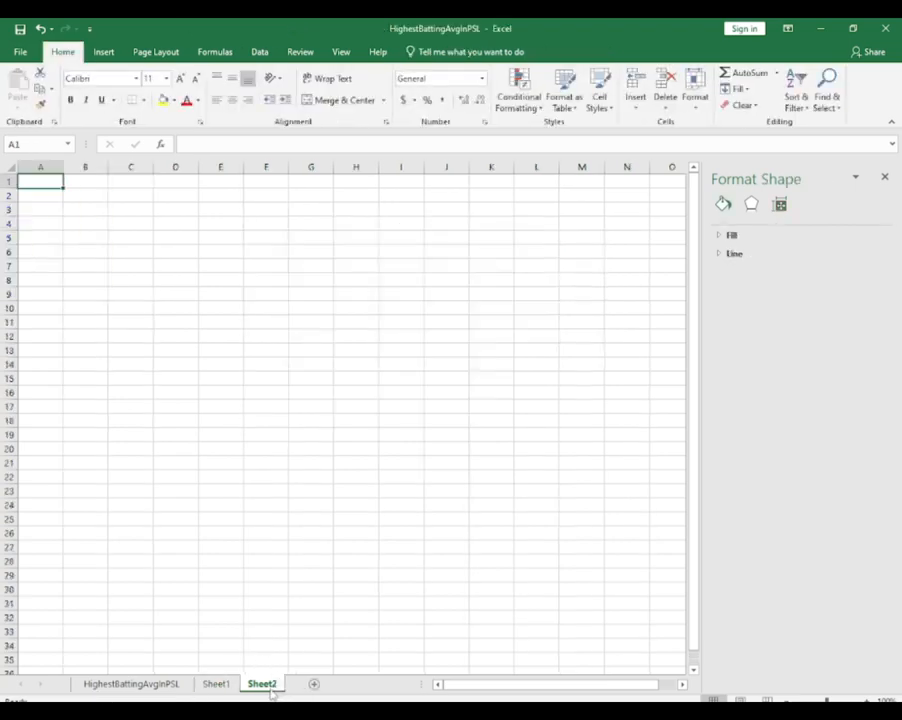
click(150, 684)
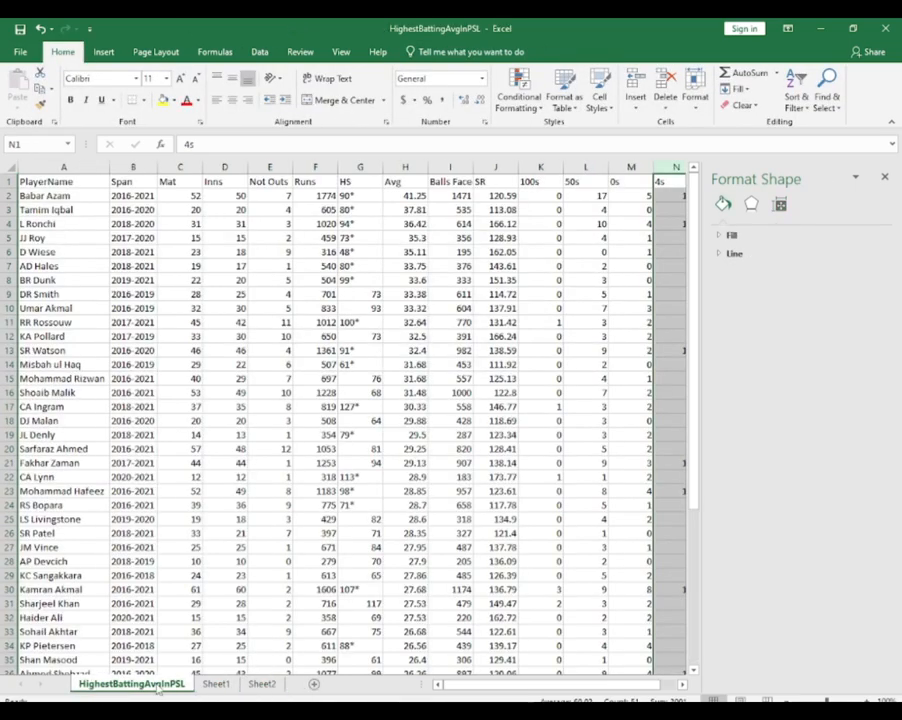
click(68, 168)
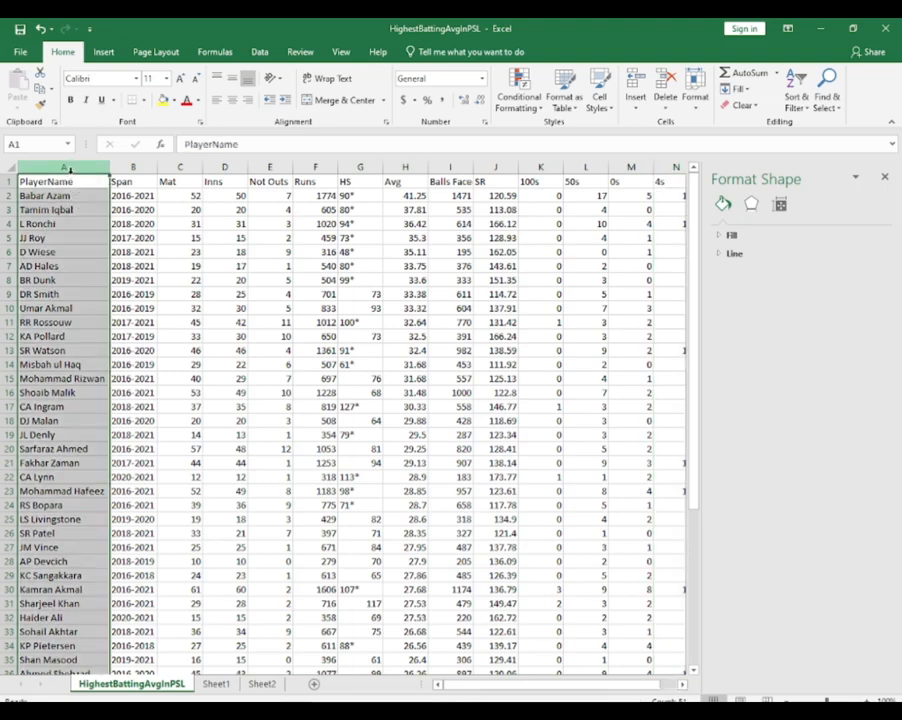
key(ctrl+c)
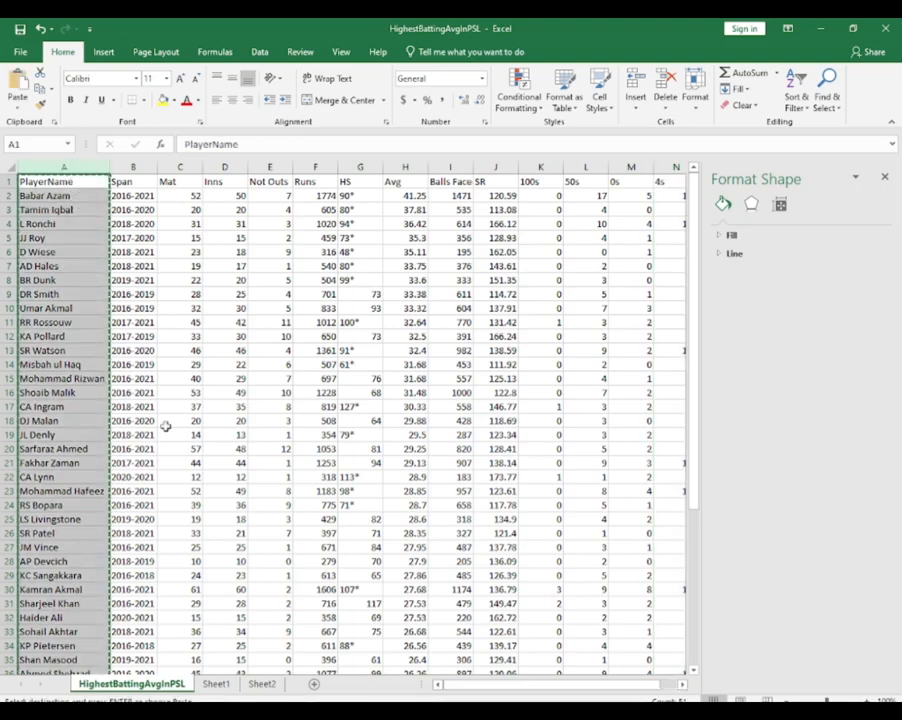
click(263, 686)
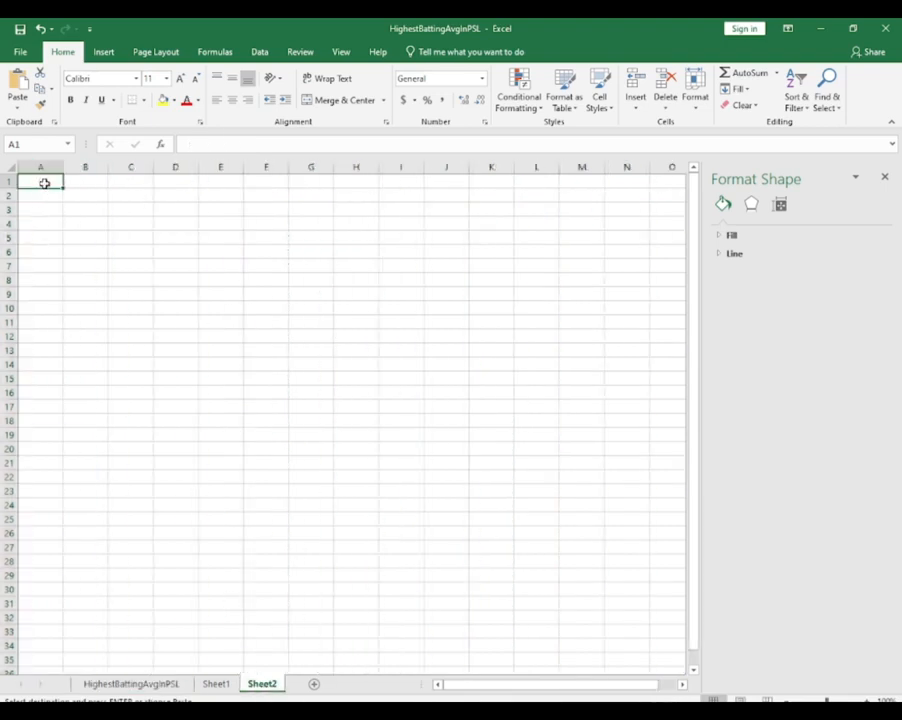
key(ctrl+v)
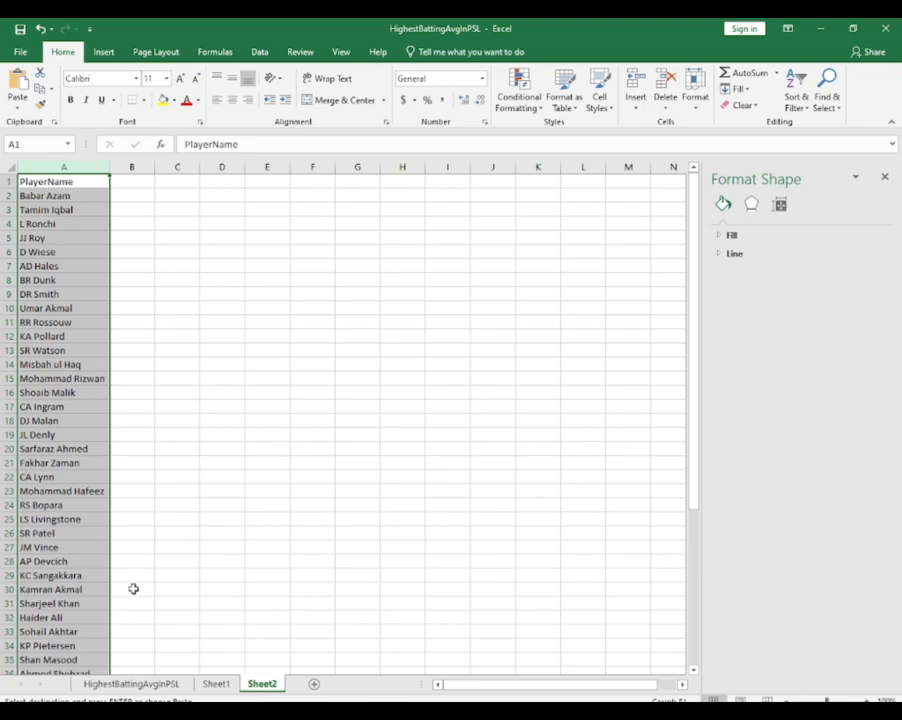
Copy the 100s column from HighestBattingAvgInPSL into column B of Sheet2
click(131, 684)
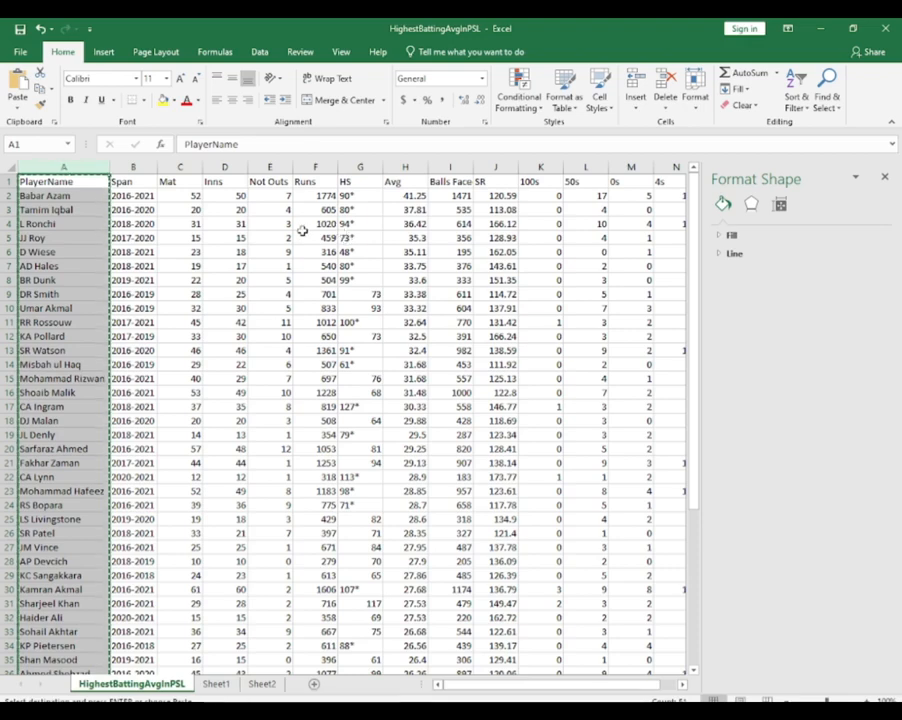
click(541, 167)
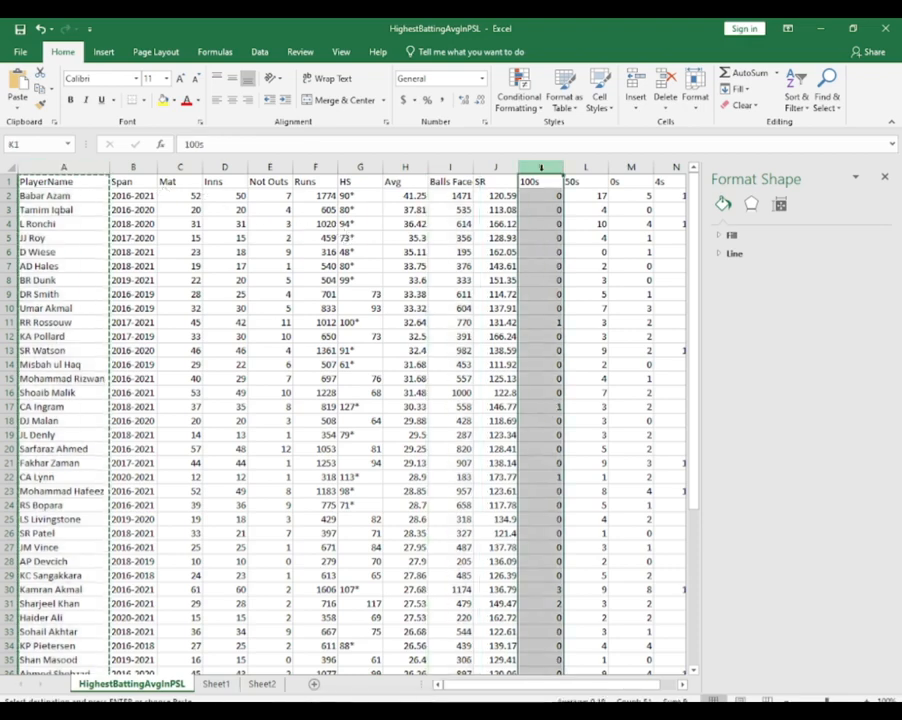
key(ctrl+c)
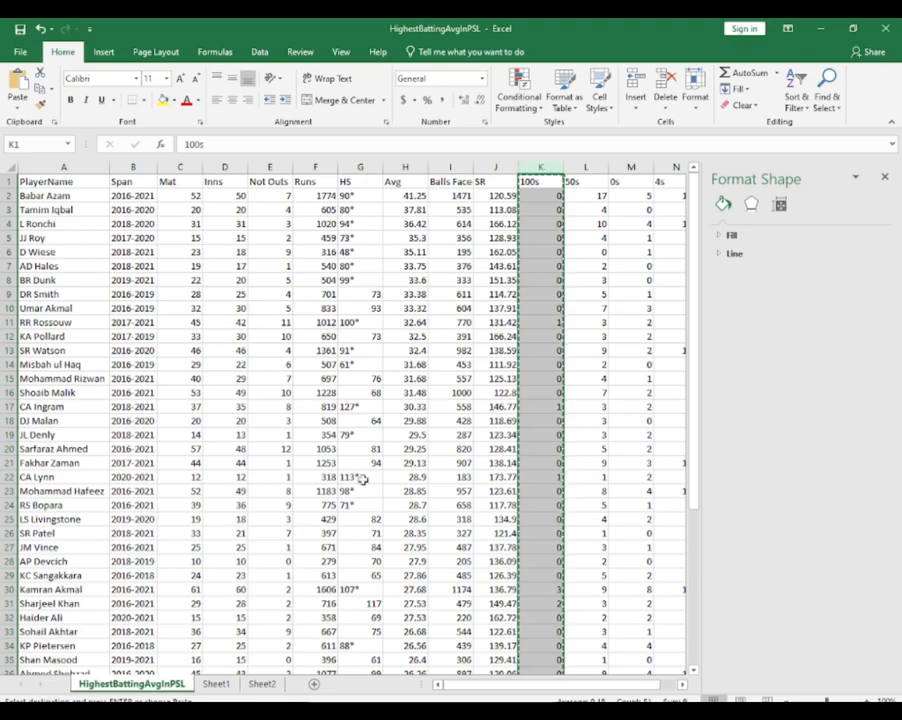
click(268, 686)
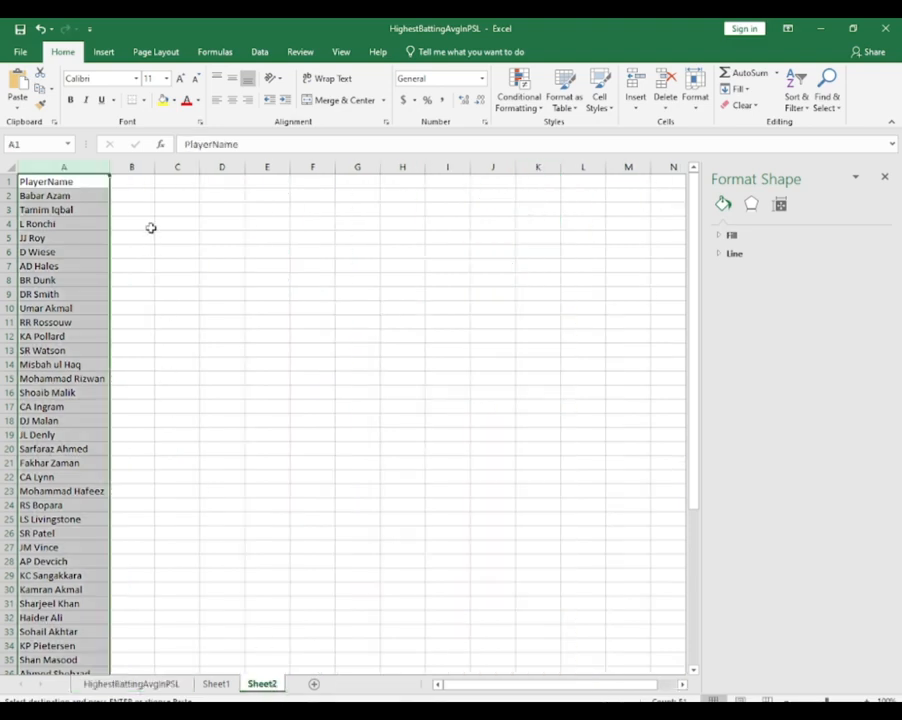
click(147, 183)
key(ctrl+v)
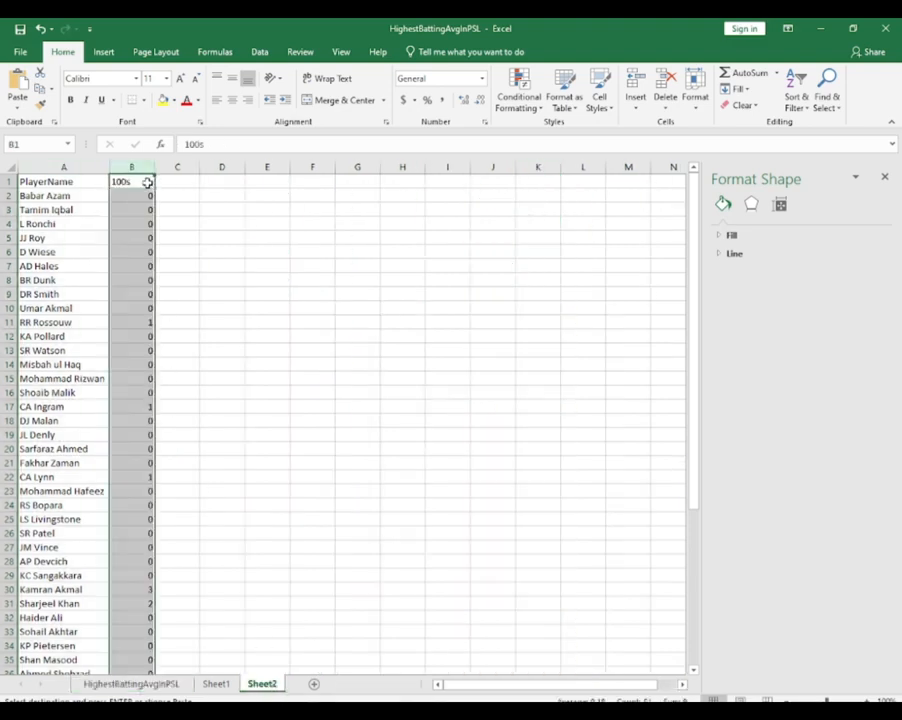
Turn on filtering for the 100s column in Sheet2 and show only the values 1, 2 and 3
click(800, 104)
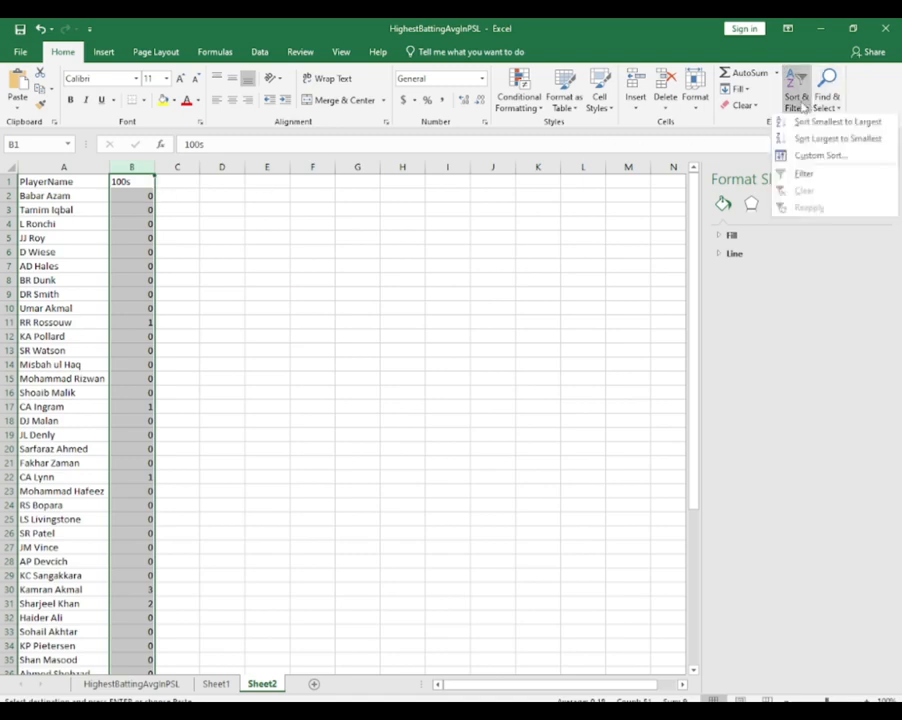
click(808, 182)
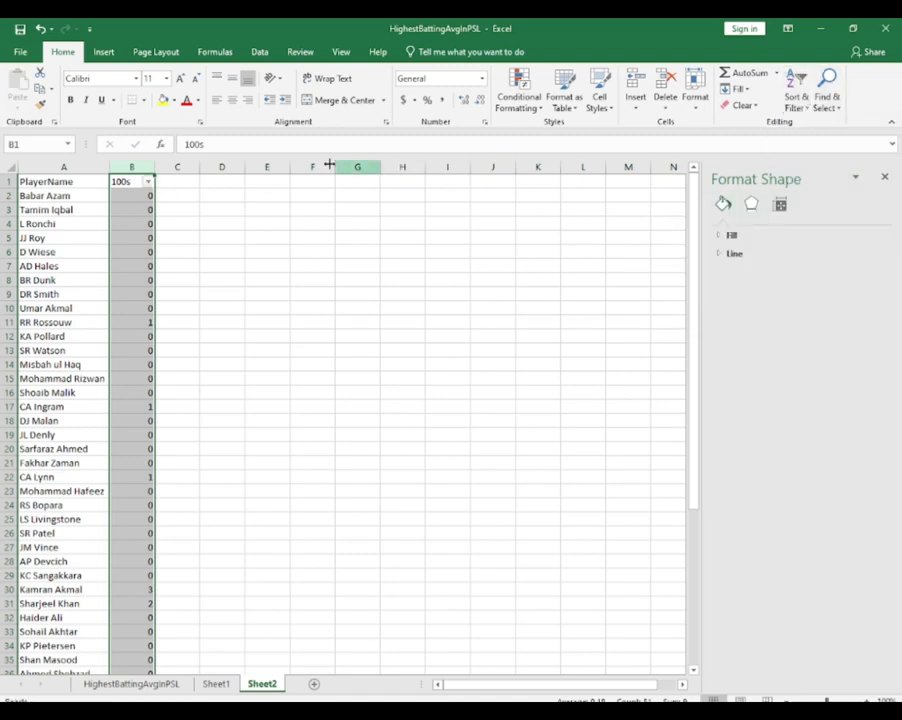
click(148, 182)
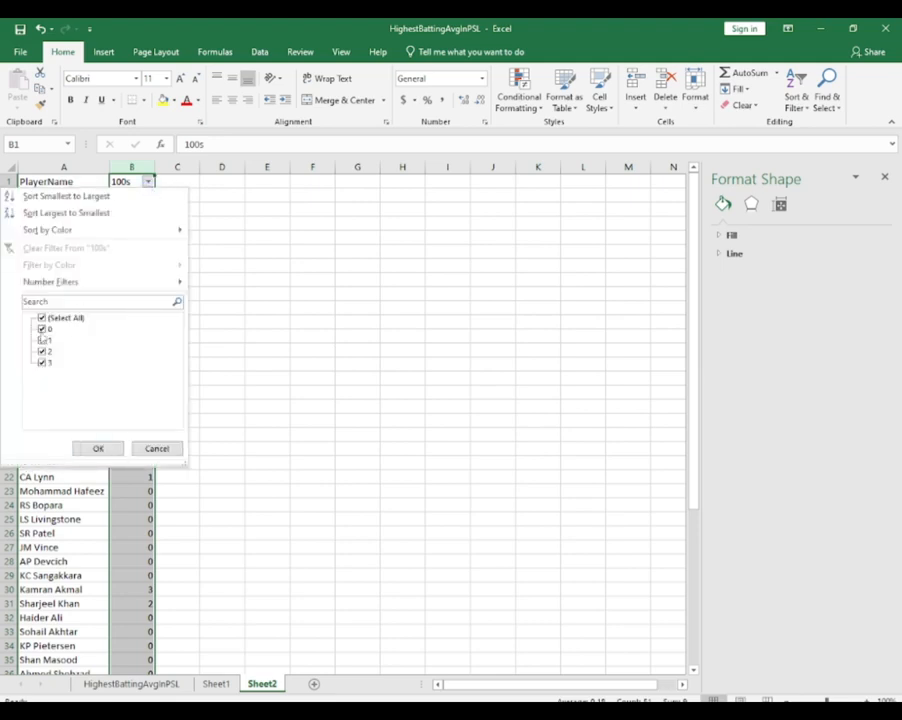
click(42, 318)
click(42, 340)
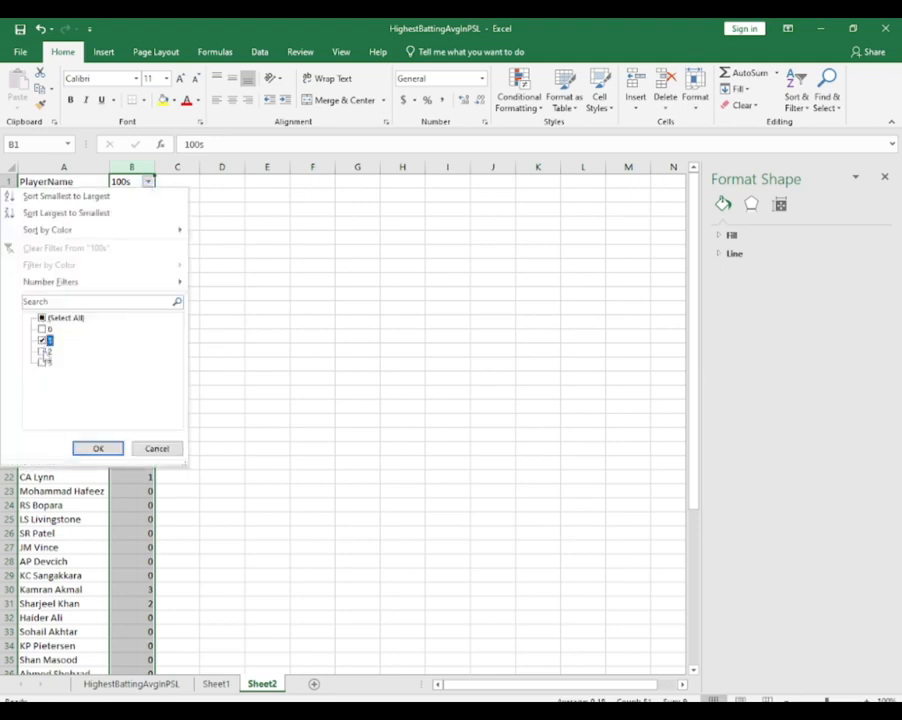
click(42, 363)
click(98, 448)
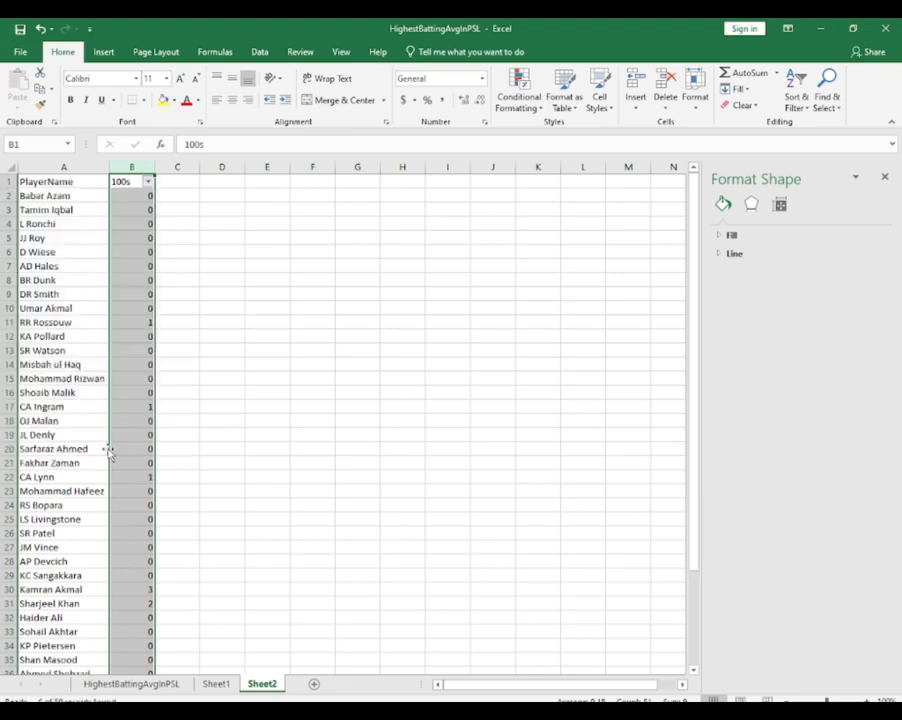
Insert the recommended Clustered Column chart from the filtered PlayerName and 100s table in Sheet2
click(140, 254)
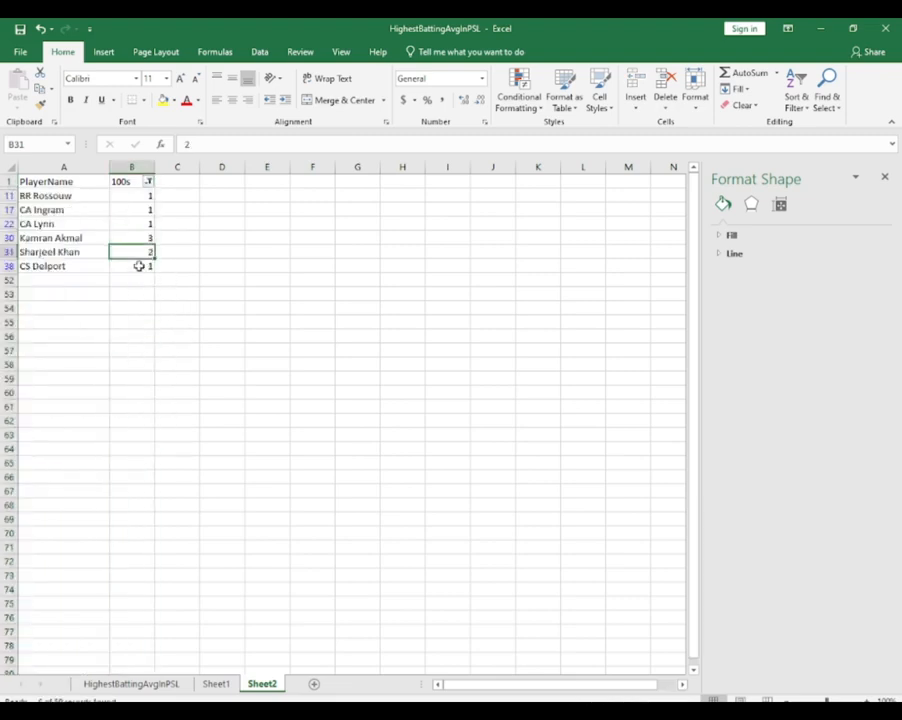
key(ctrl+a)
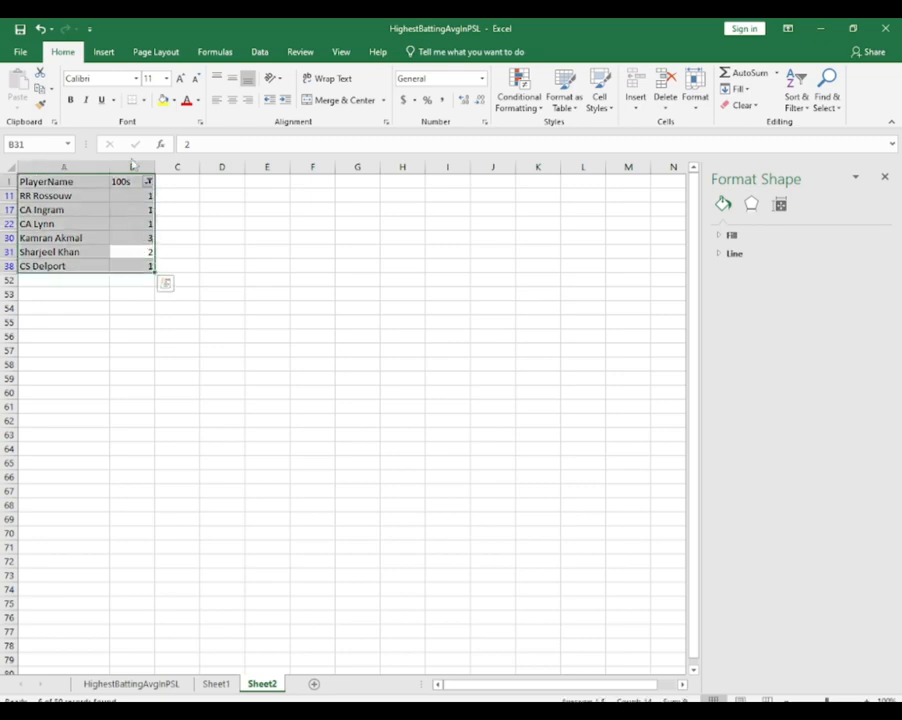
click(103, 52)
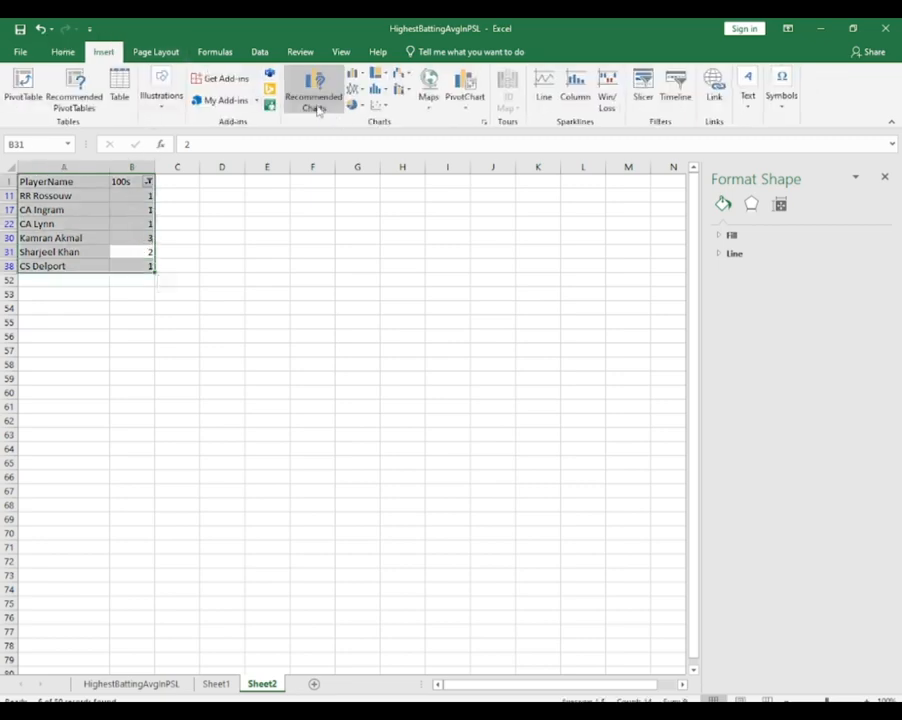
click(316, 96)
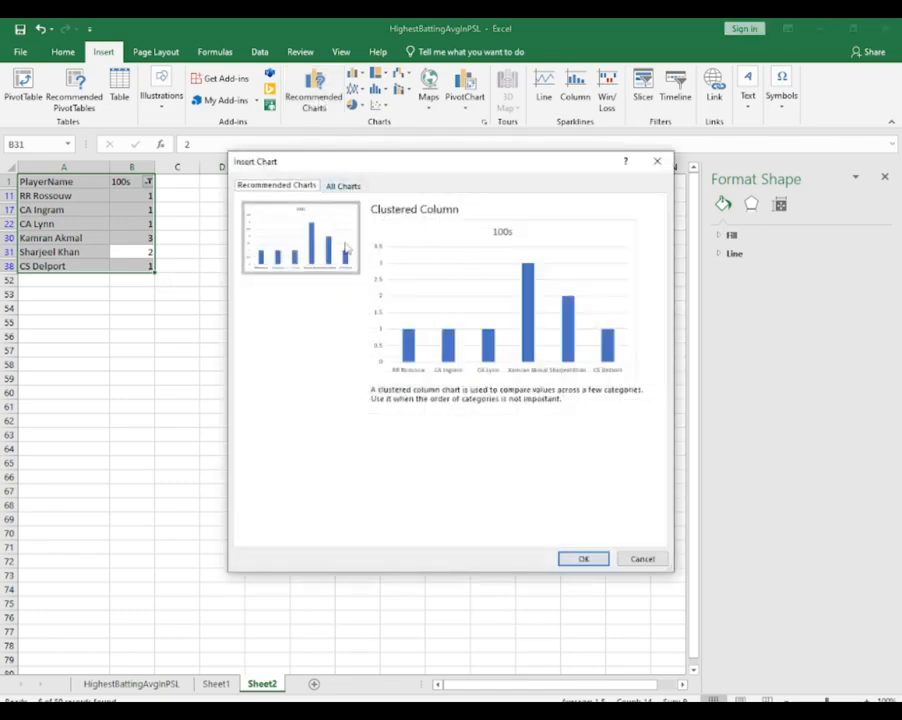
click(584, 559)
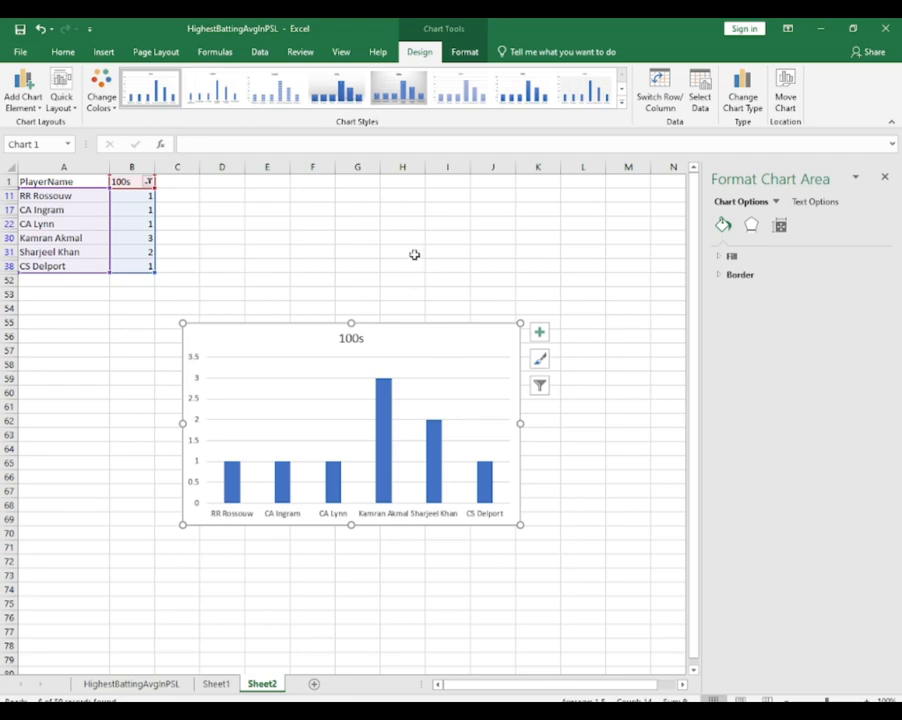
Change the chart to the Clustered Column variant that plots each player as a separately coloured column
right_click(422, 336)
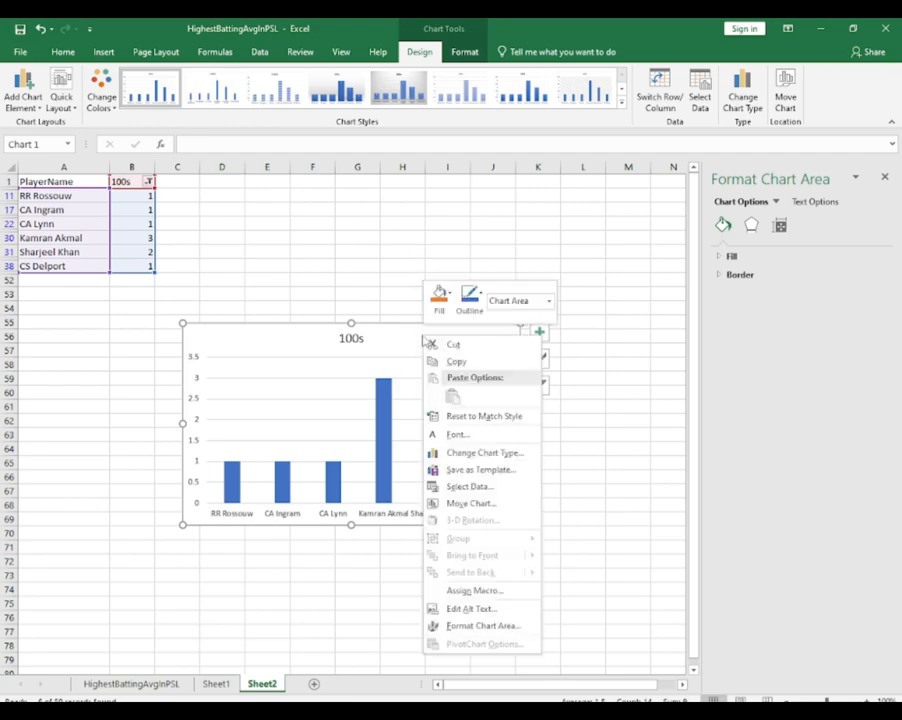
click(466, 453)
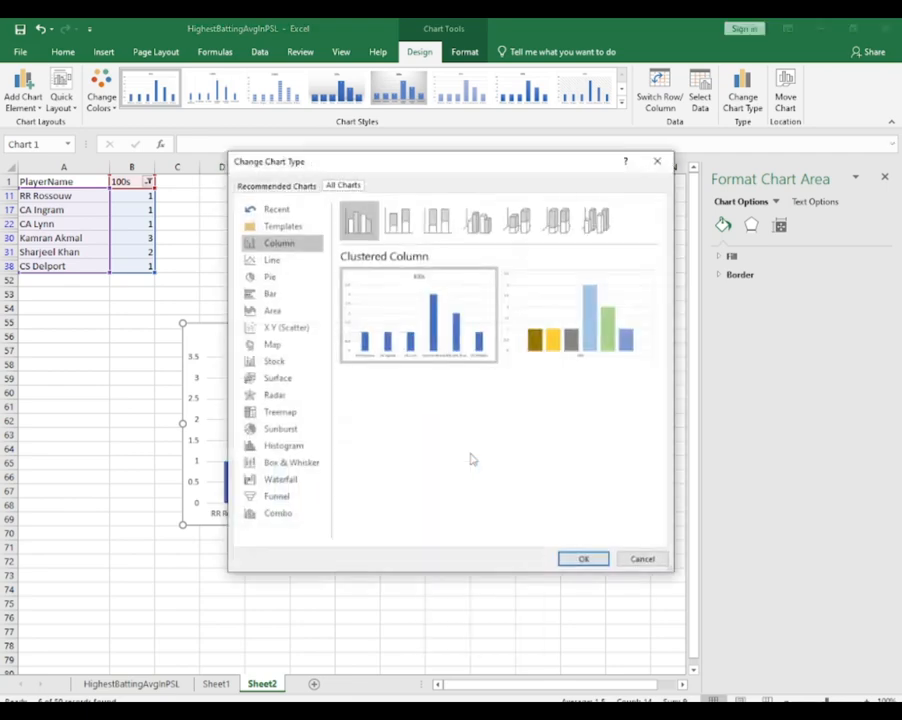
mouse_move(585, 346)
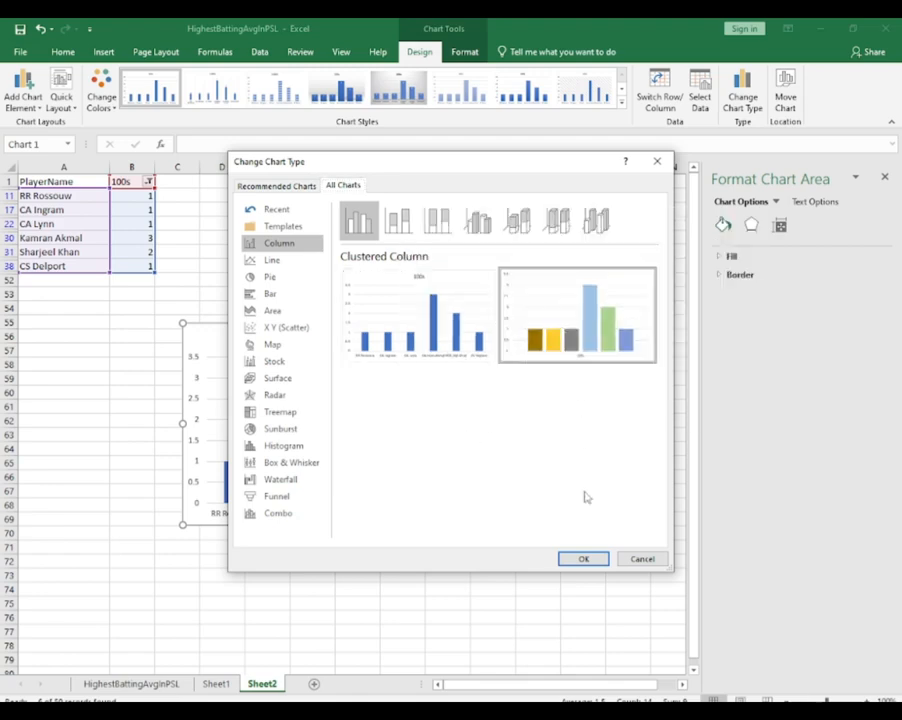
click(583, 558)
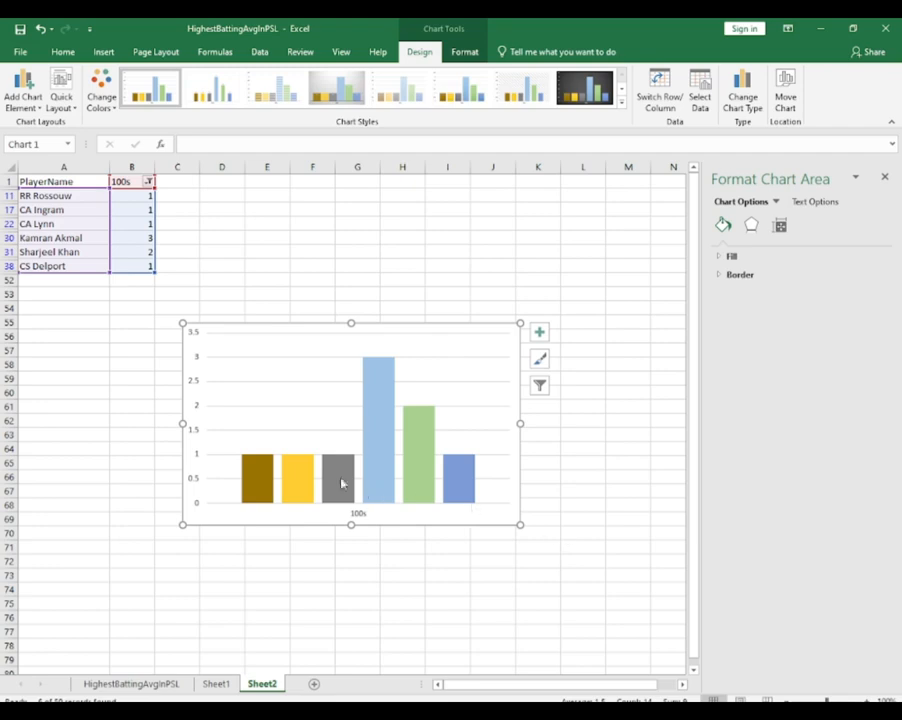
Apply the grey gradient chart style with value labels inside the columns to the 100s chart
click(338, 92)
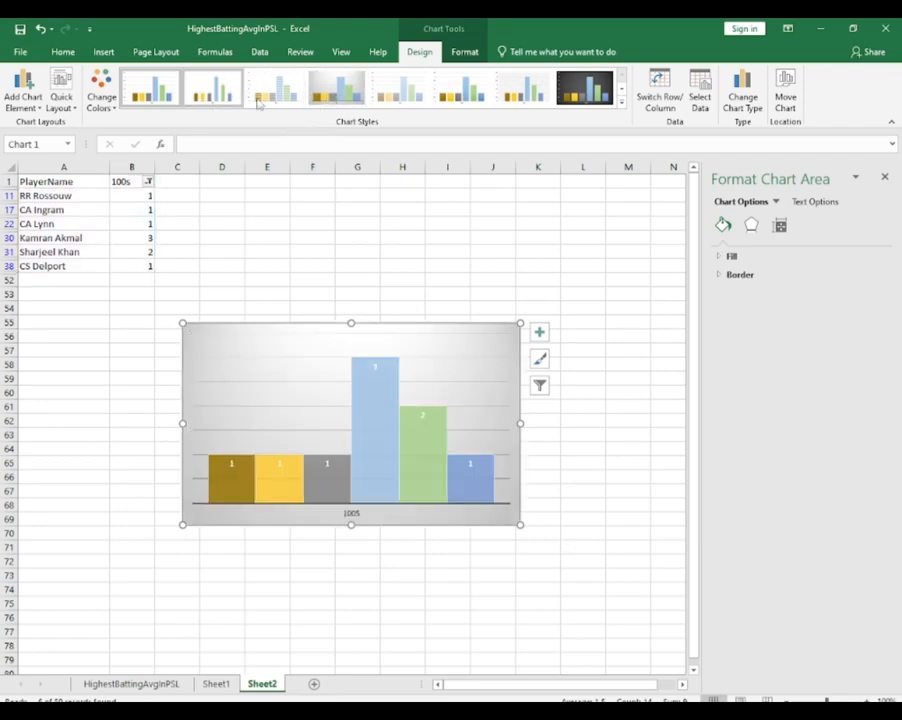
click(578, 92)
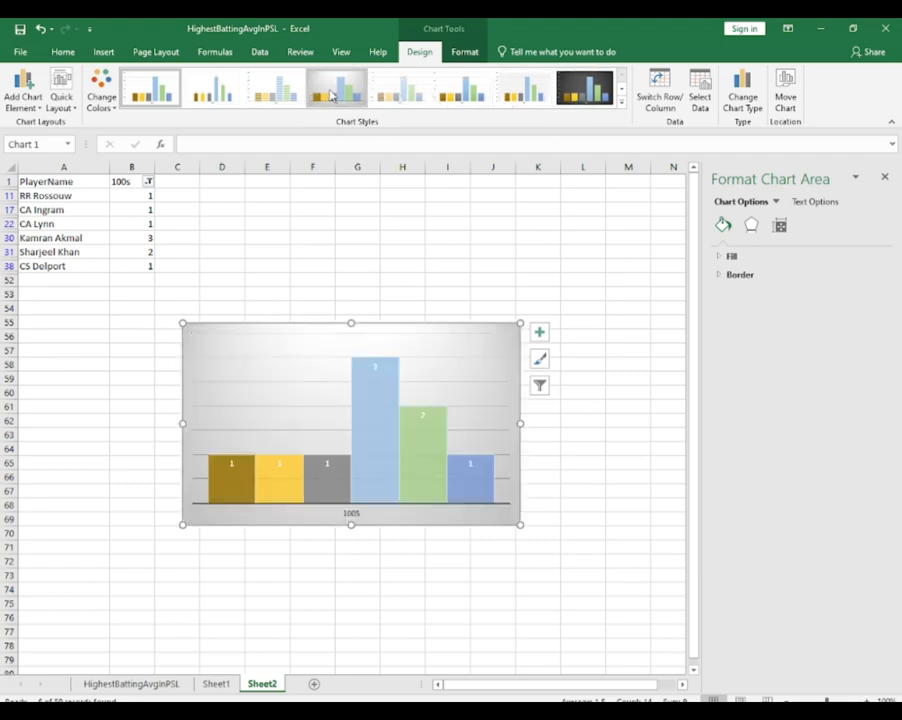
click(330, 94)
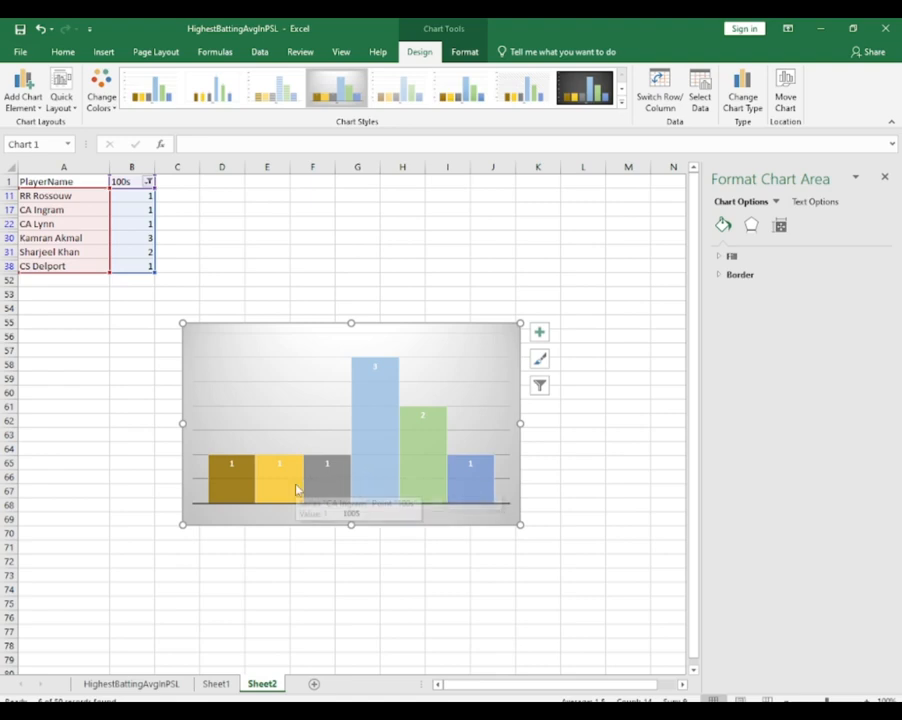
Format the chart's plot area with No fill and a No line border
right_click(305, 418)
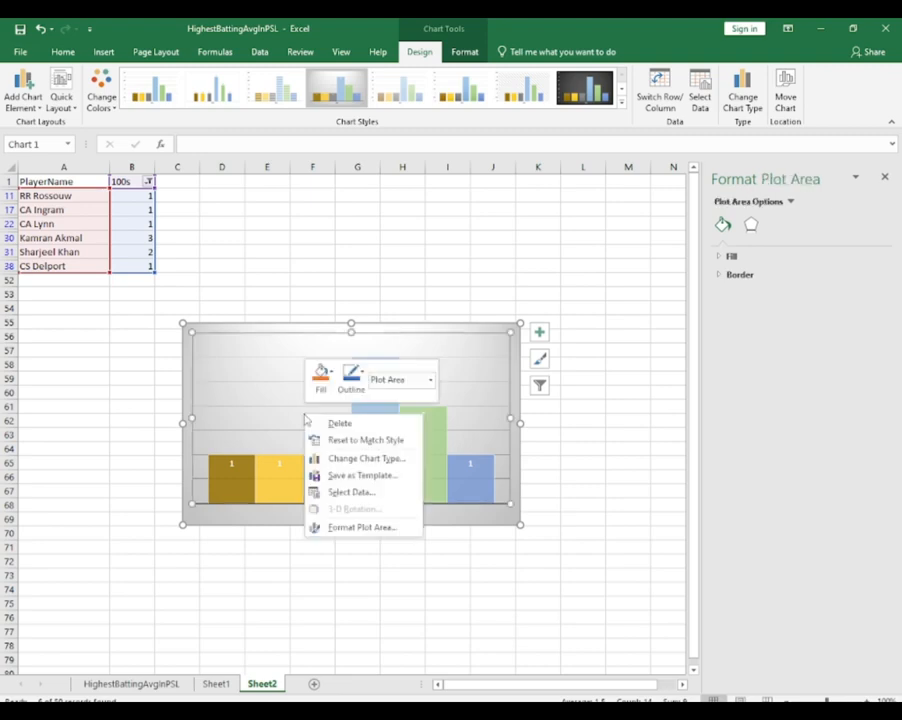
click(378, 528)
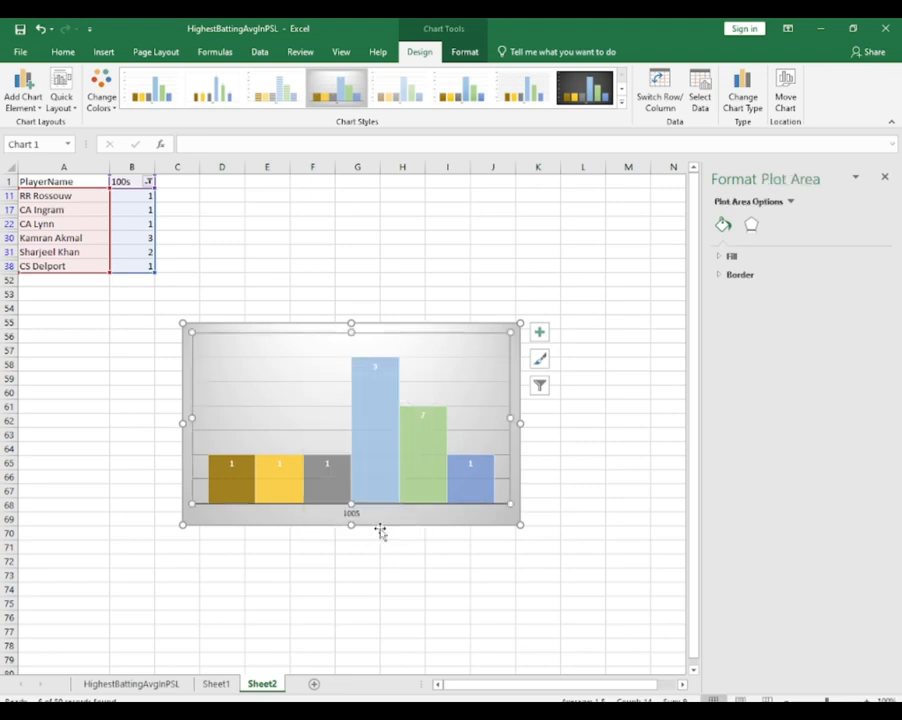
click(731, 257)
click(731, 277)
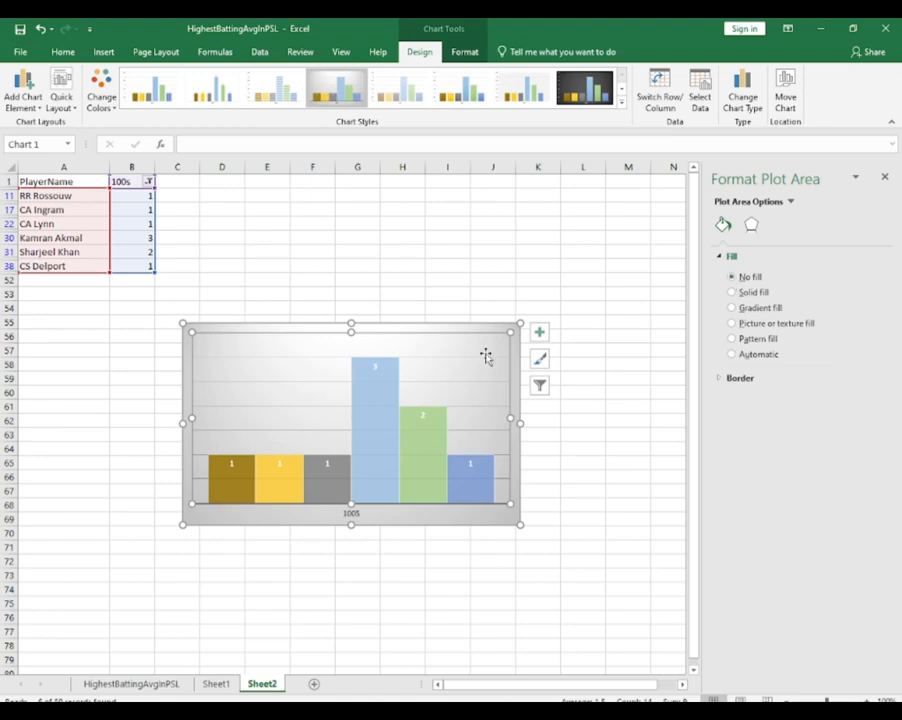
click(753, 380)
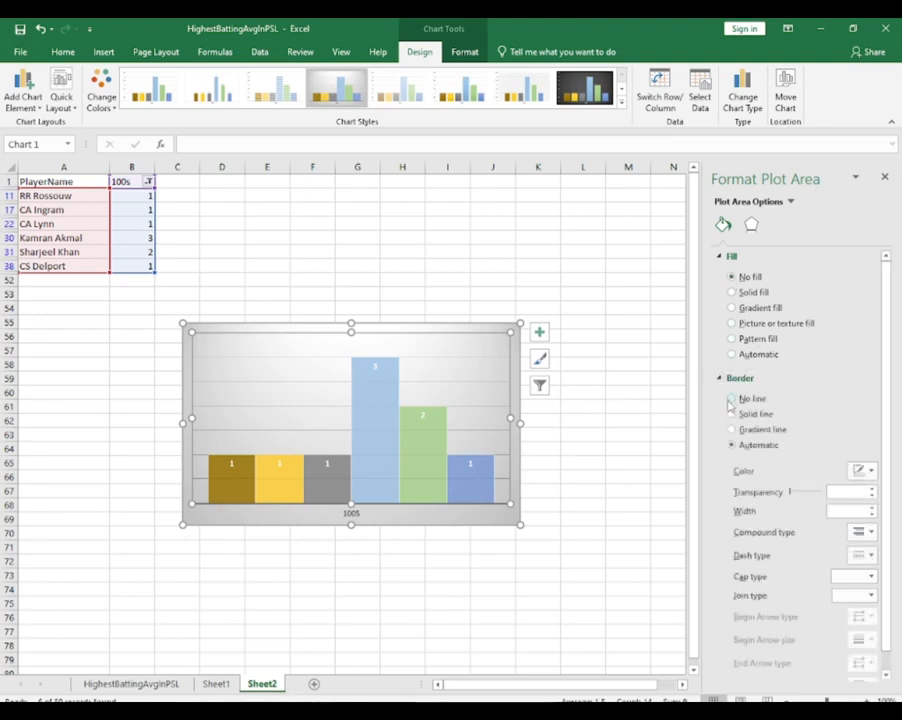
click(731, 398)
click(612, 433)
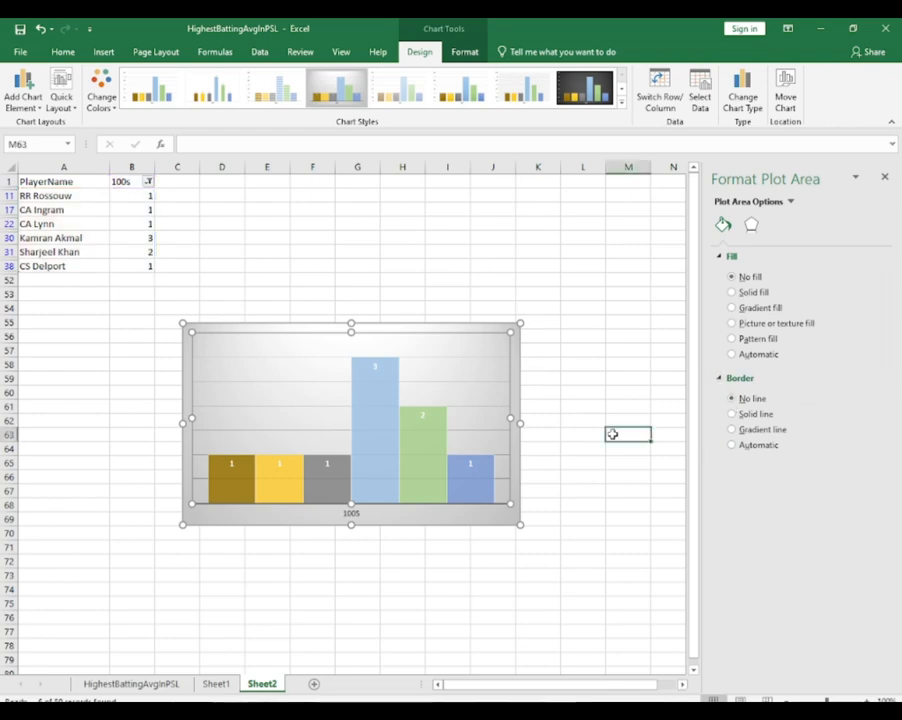
click(422, 413)
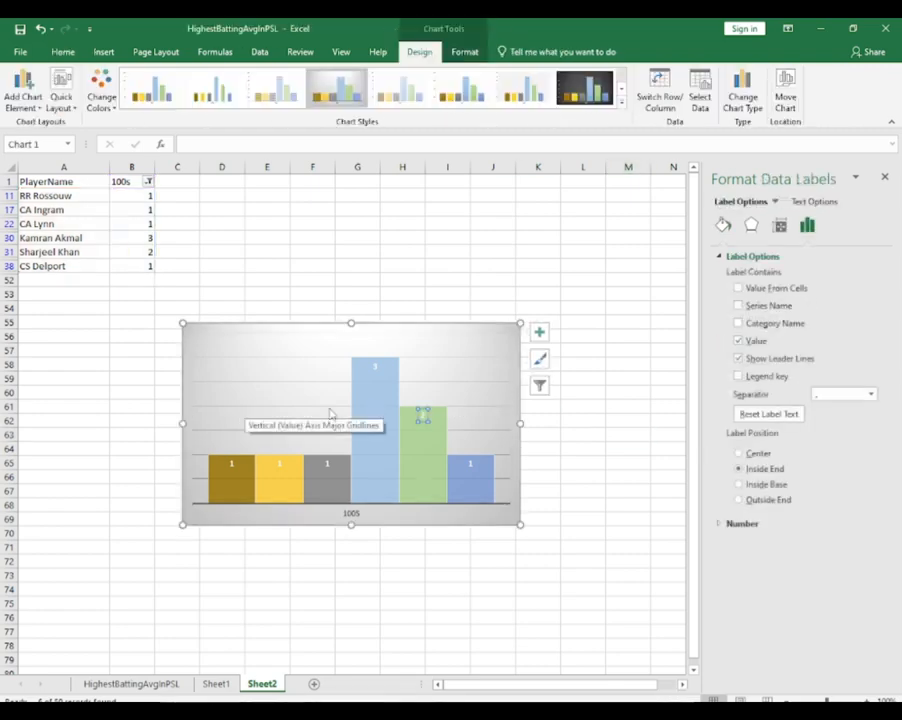
click(357, 512)
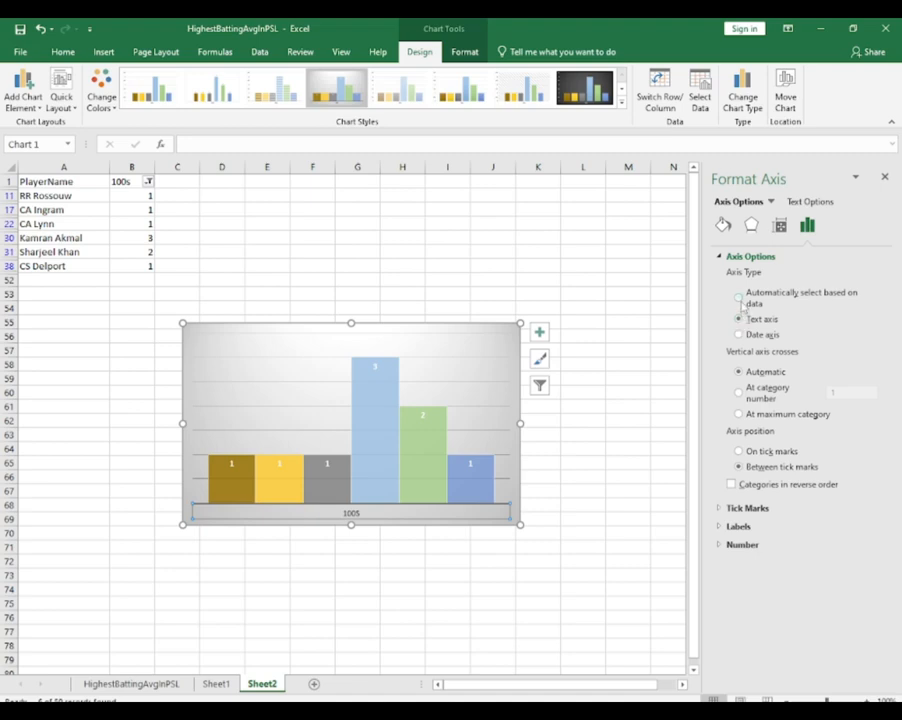
right_click(358, 514)
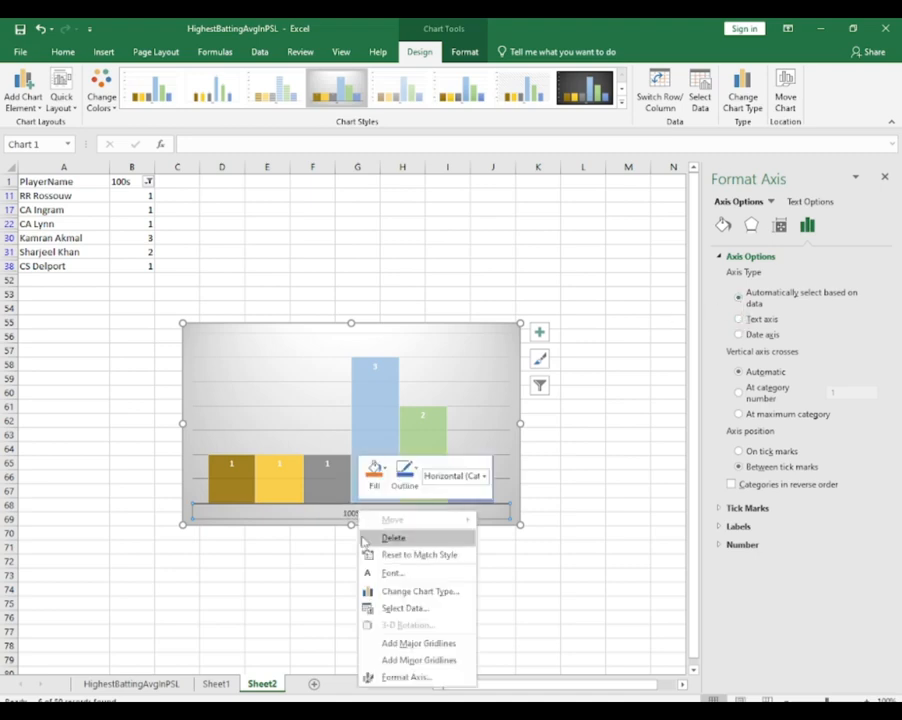
click(403, 678)
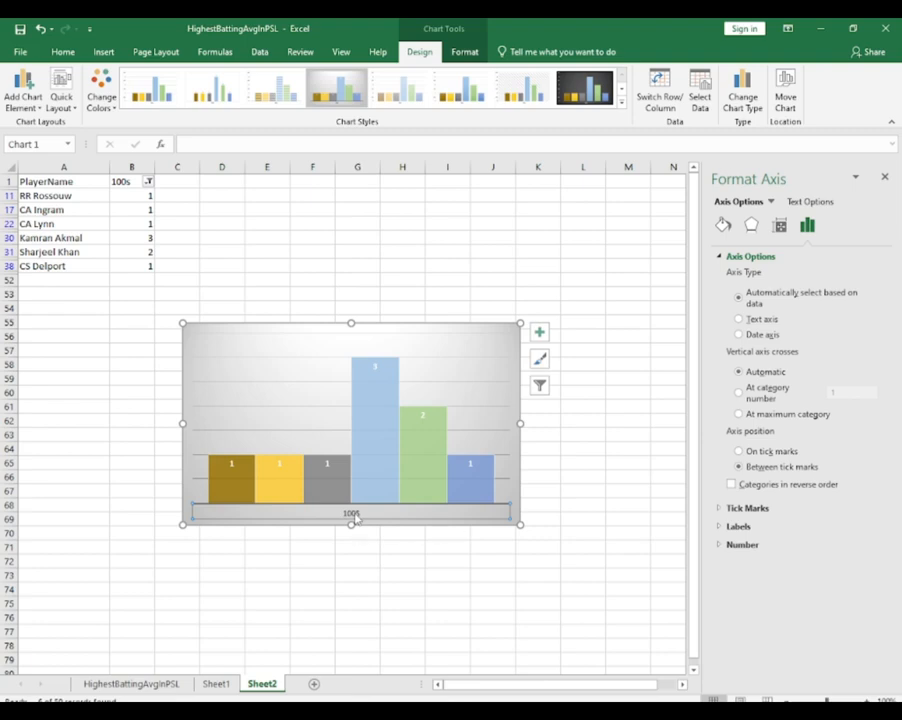
Rename the 100s header in cell B1 of Sheet2 as Most Centuries
click(120, 181)
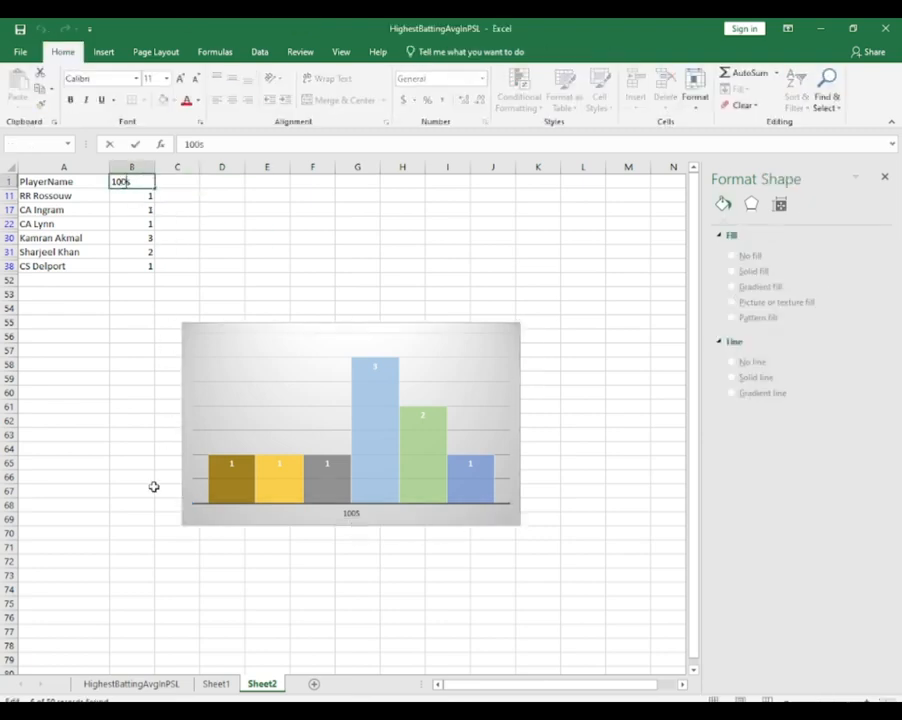
text(1o)
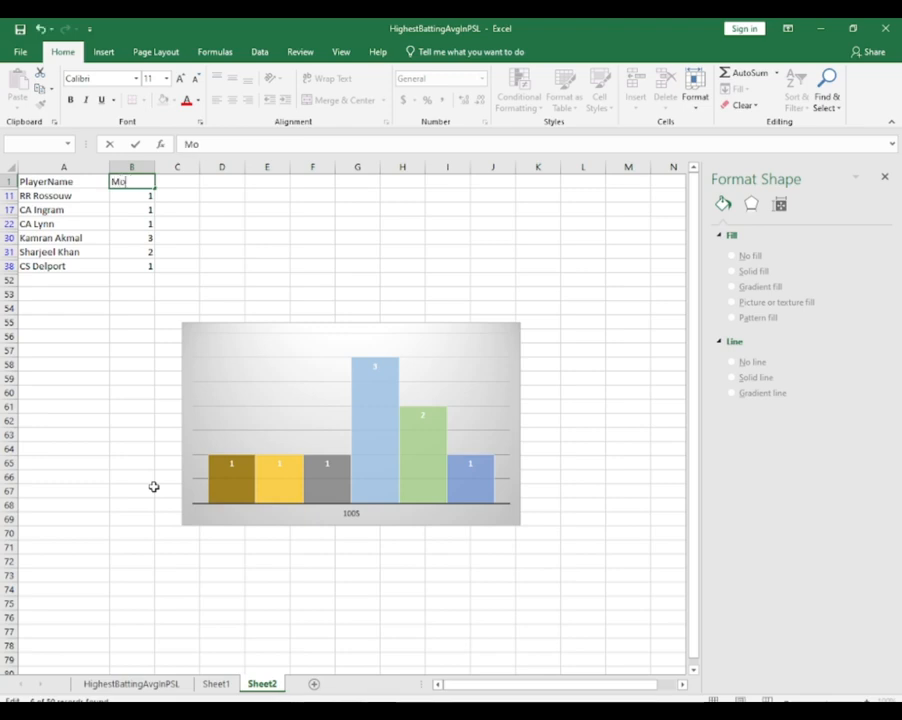
text(st Centuries)
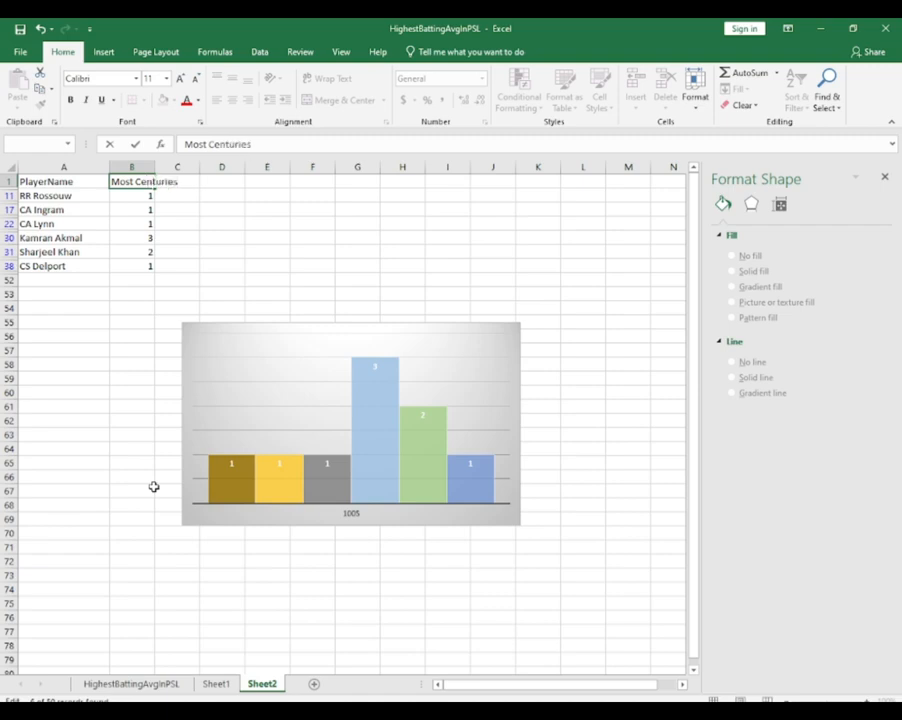
key(Return)
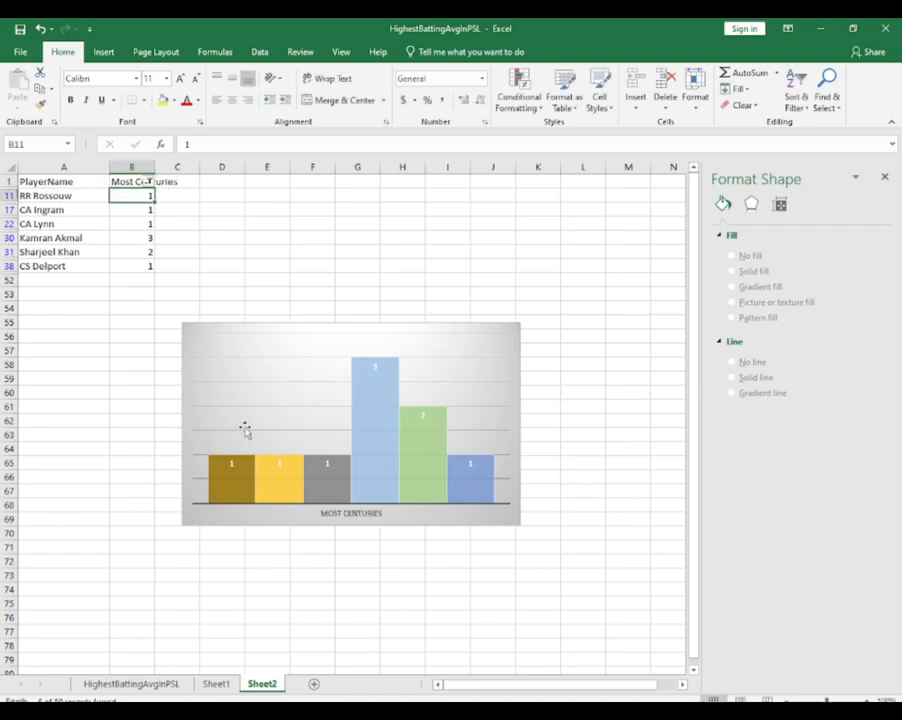
Make the Most Centuries header text in cell B1 bold
click(148, 182)
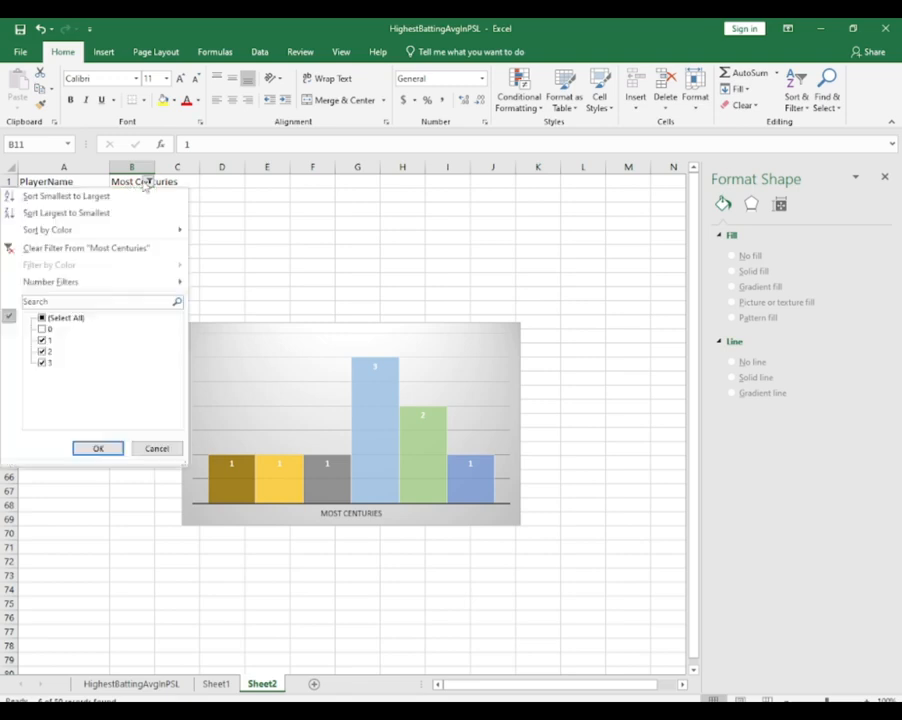
click(141, 184)
double_click(134, 181)
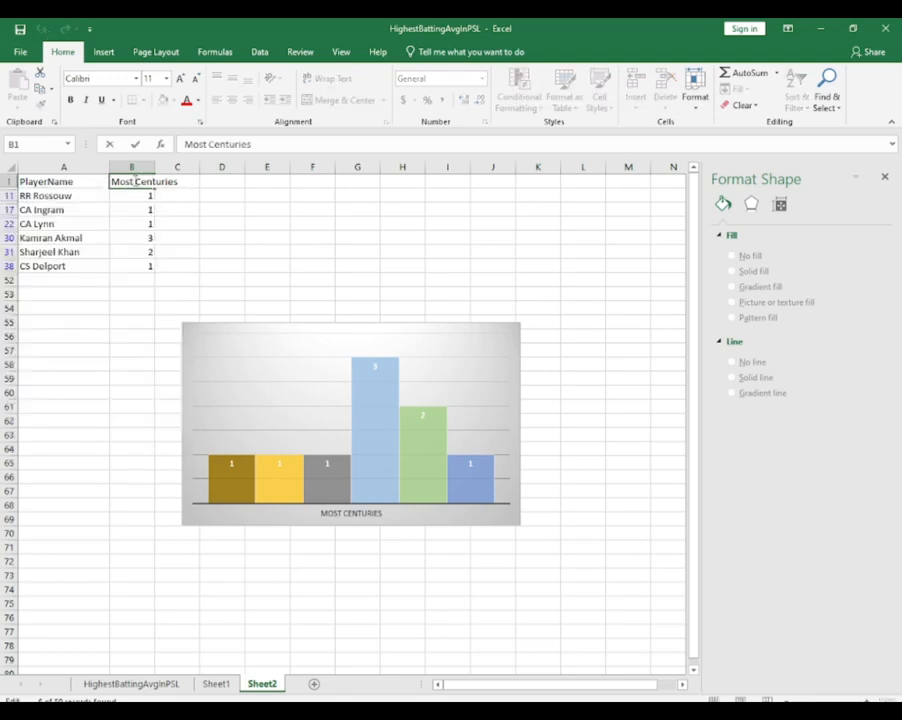
key(ctrl+a)
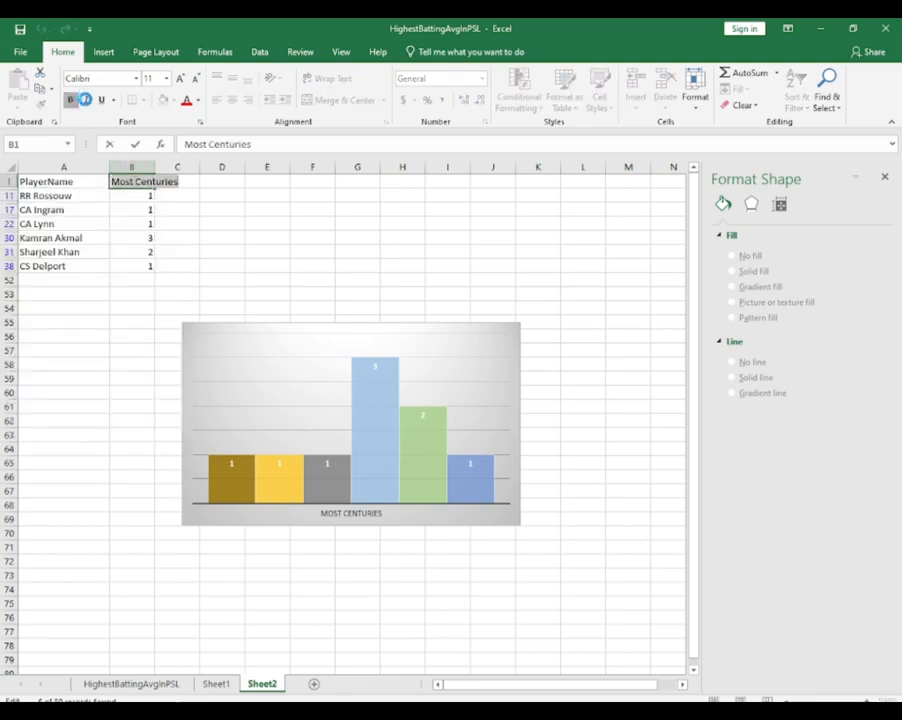
click(71, 100)
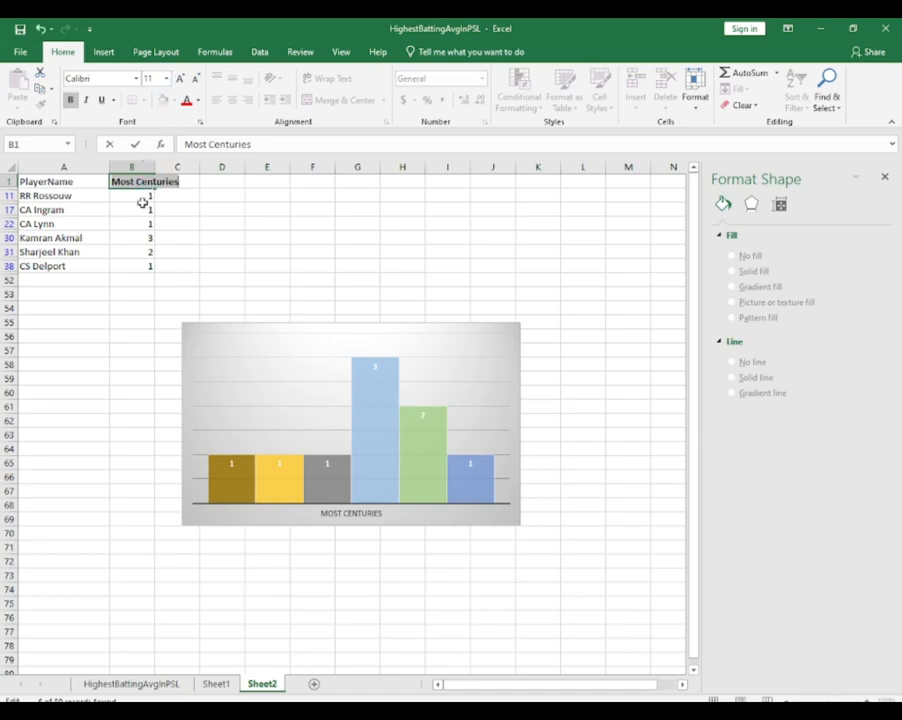
Set the font size of the Most Centuries header to 18
click(166, 78)
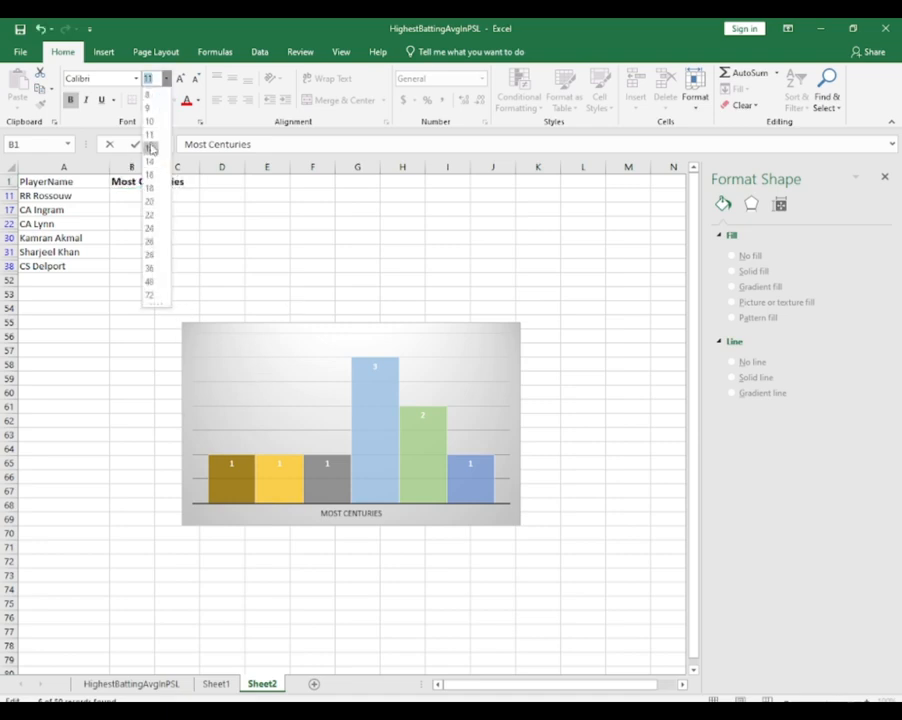
click(150, 188)
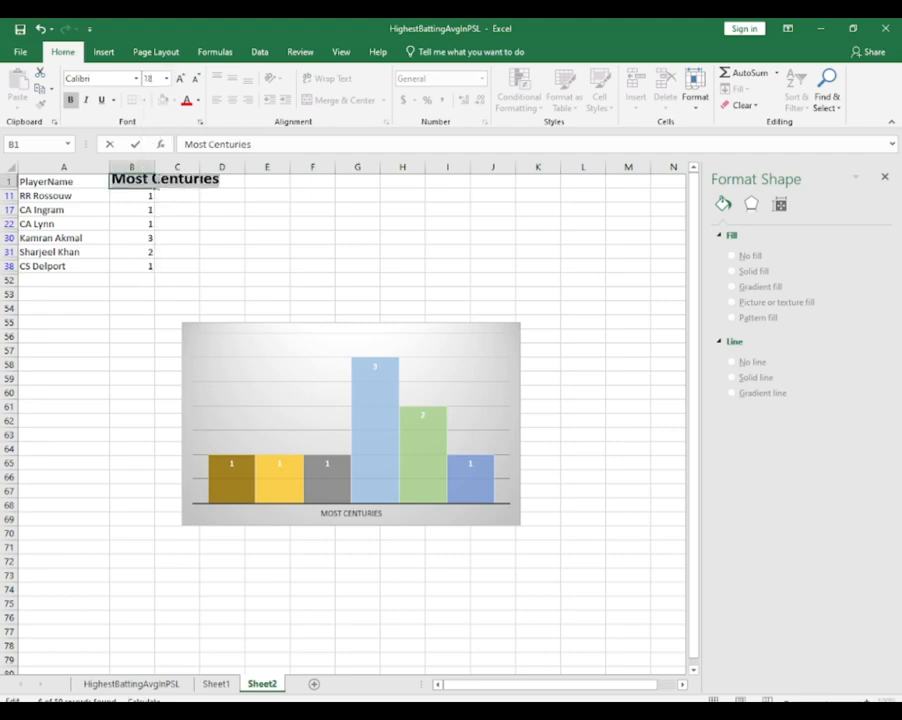
click(165, 205)
click(136, 217)
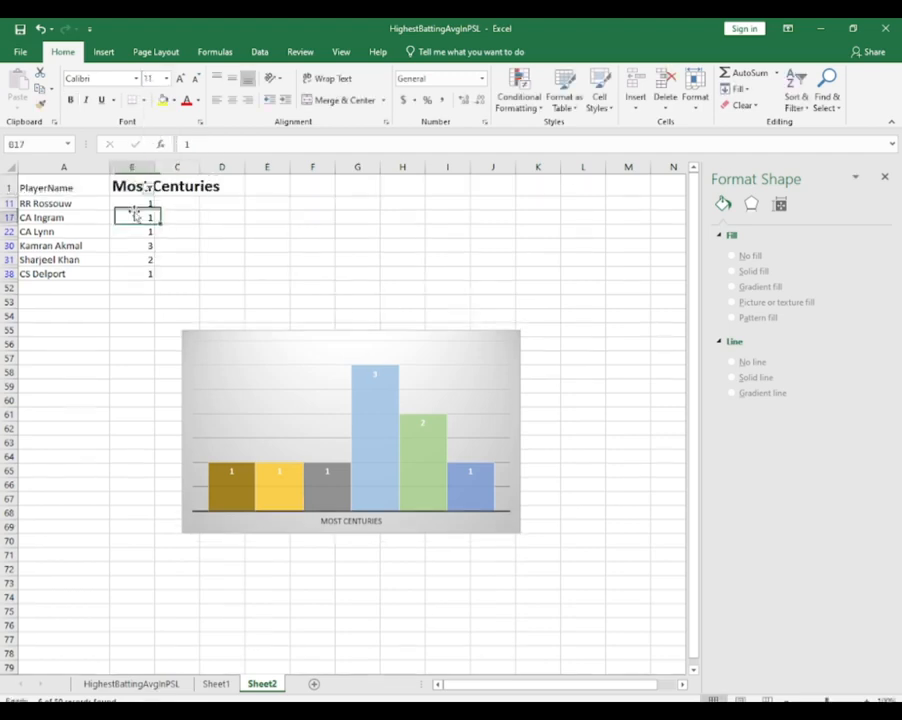
Set the font size of the Most Centuries header in cell B1 to 14
click(130, 203)
click(127, 186)
double_click(127, 186)
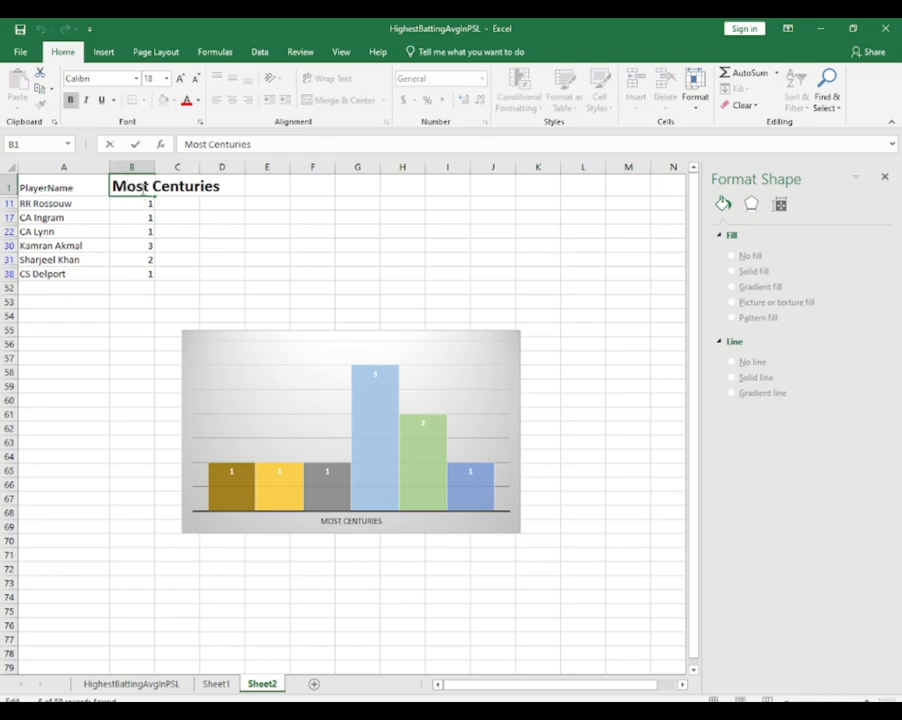
key(Home)
key(shift+End)
click(166, 78)
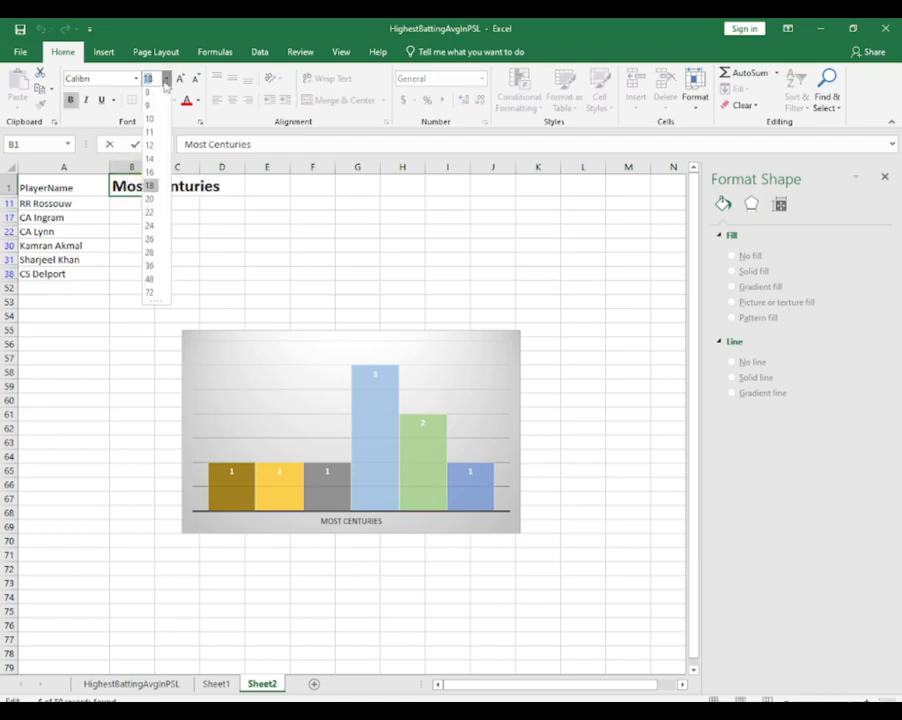
click(151, 162)
click(157, 209)
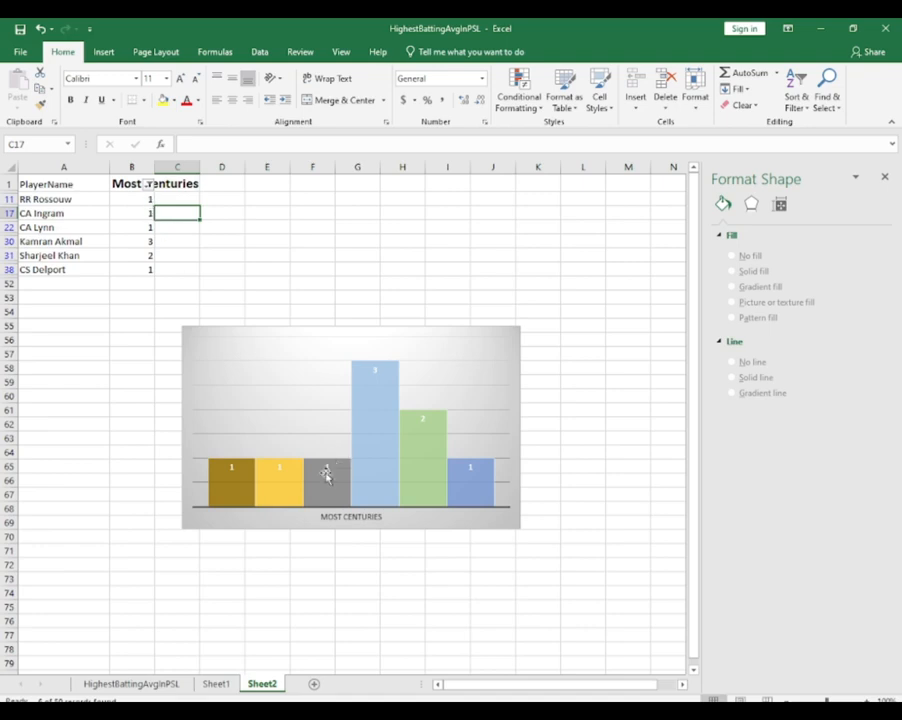
Apply a light-variation gradient fill to the horizontal axis label of the Most Centuries chart
click(366, 512)
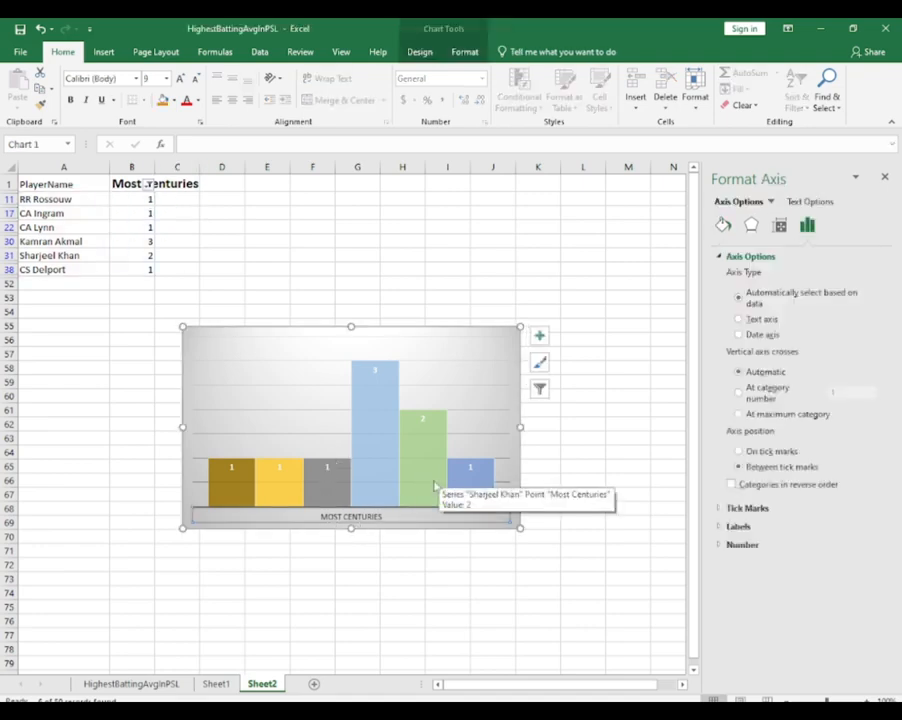
right_click(361, 518)
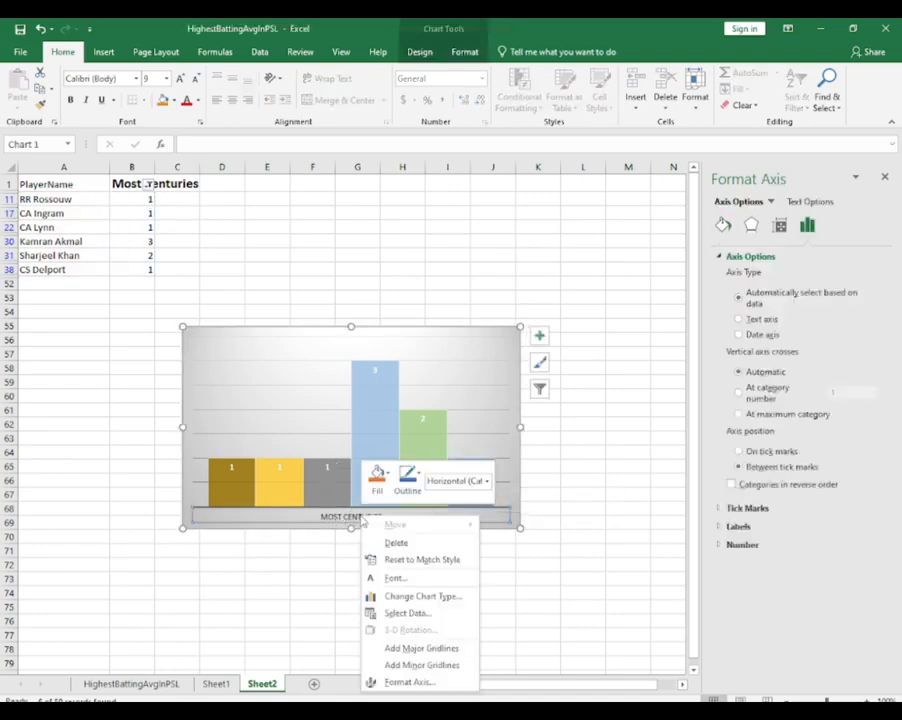
click(377, 477)
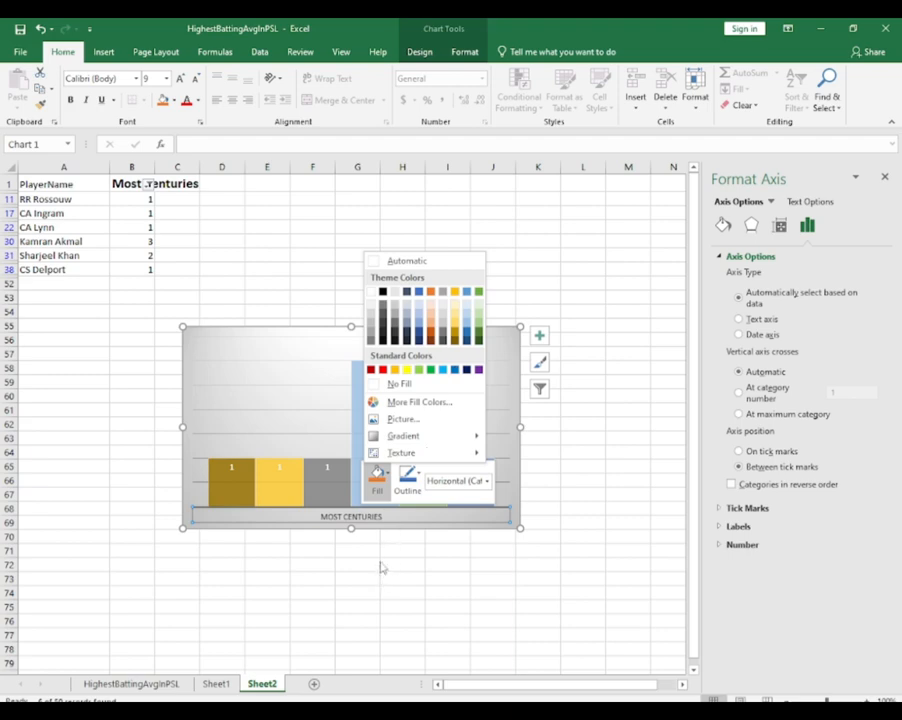
mouse_move(405, 443)
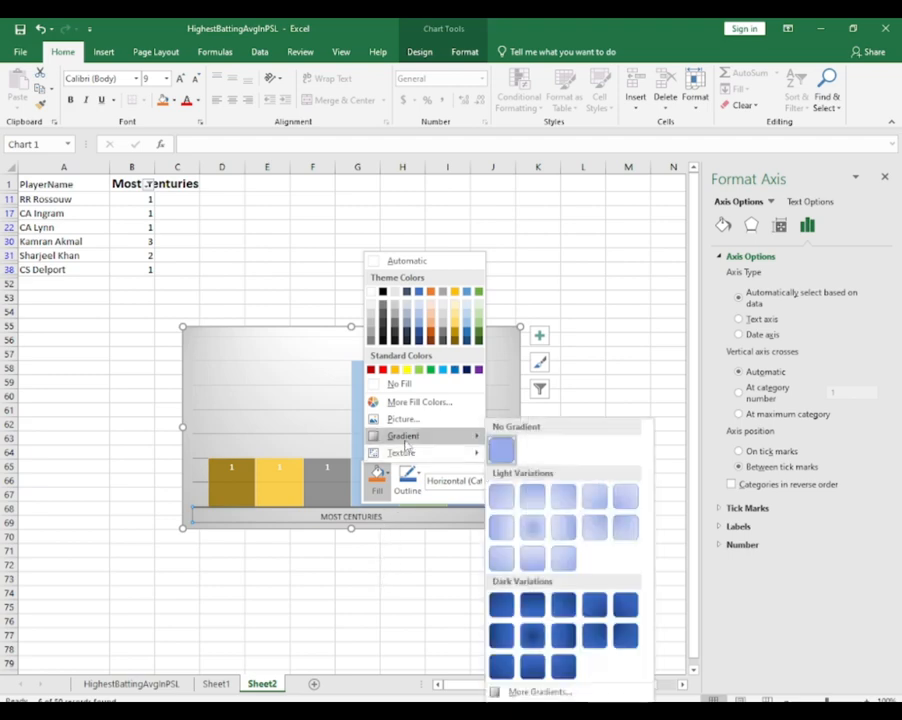
click(528, 557)
click(418, 556)
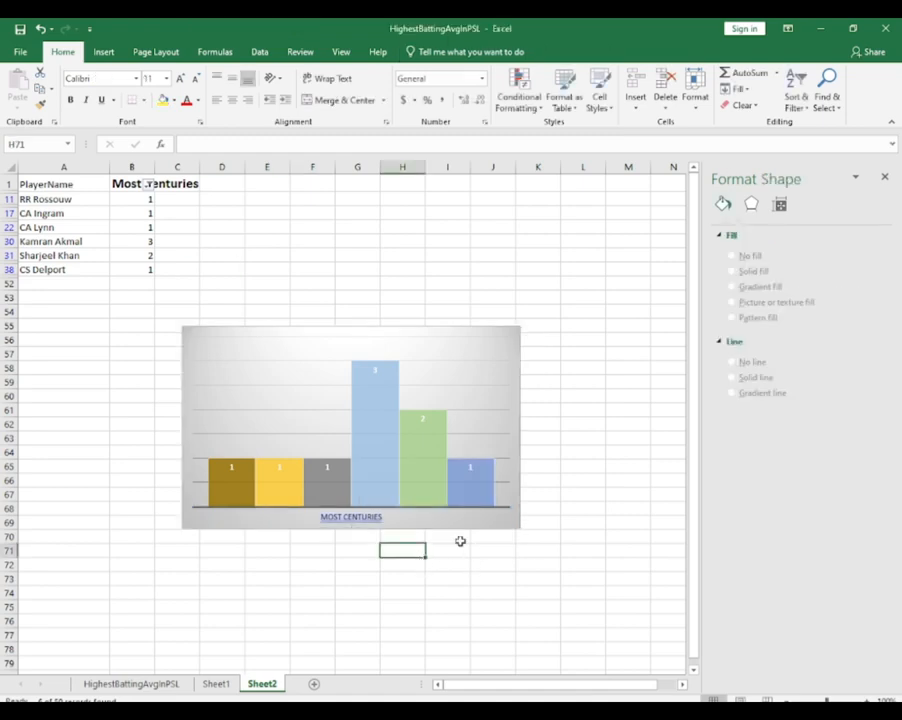
click(324, 443)
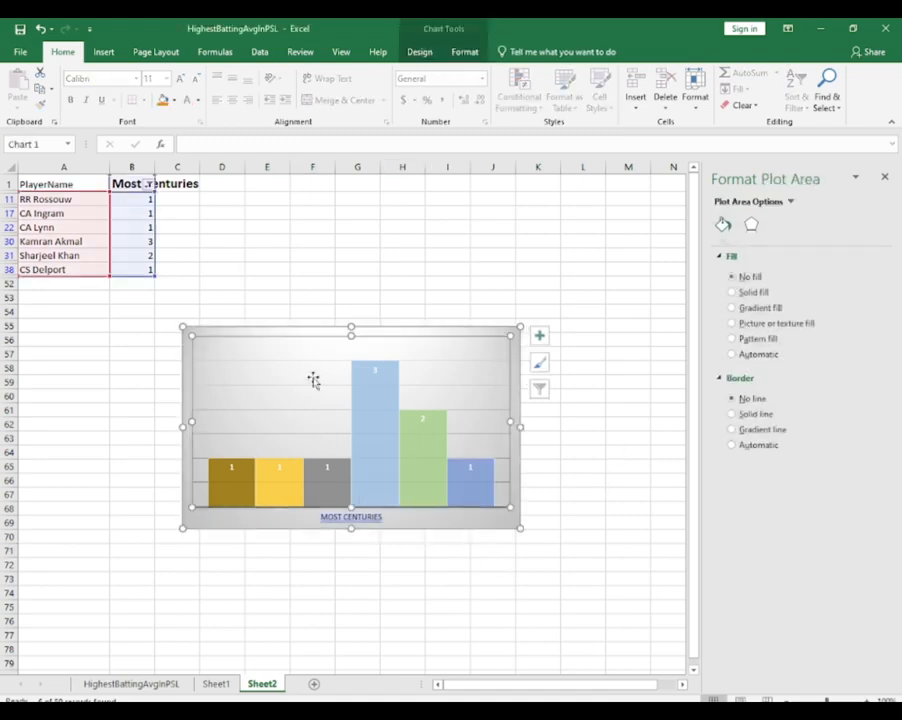
right_click(267, 382)
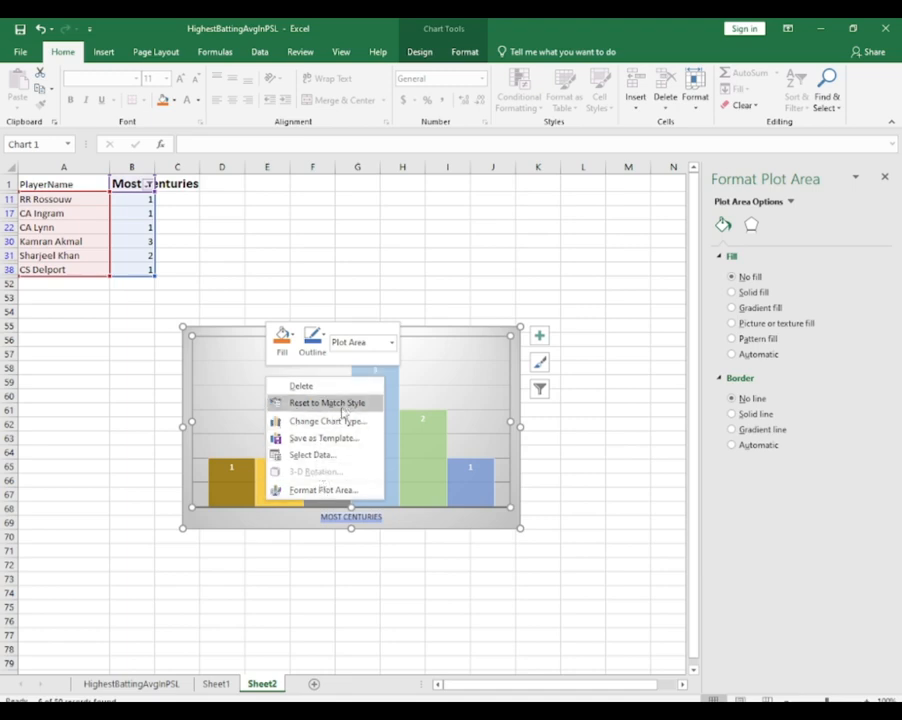
right_click(206, 403)
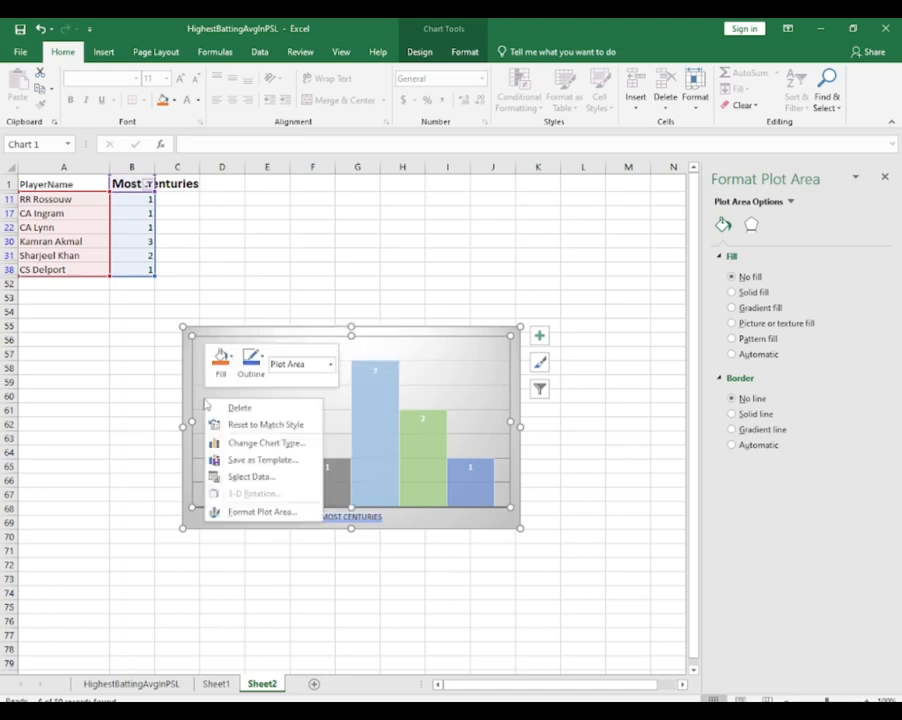
click(270, 513)
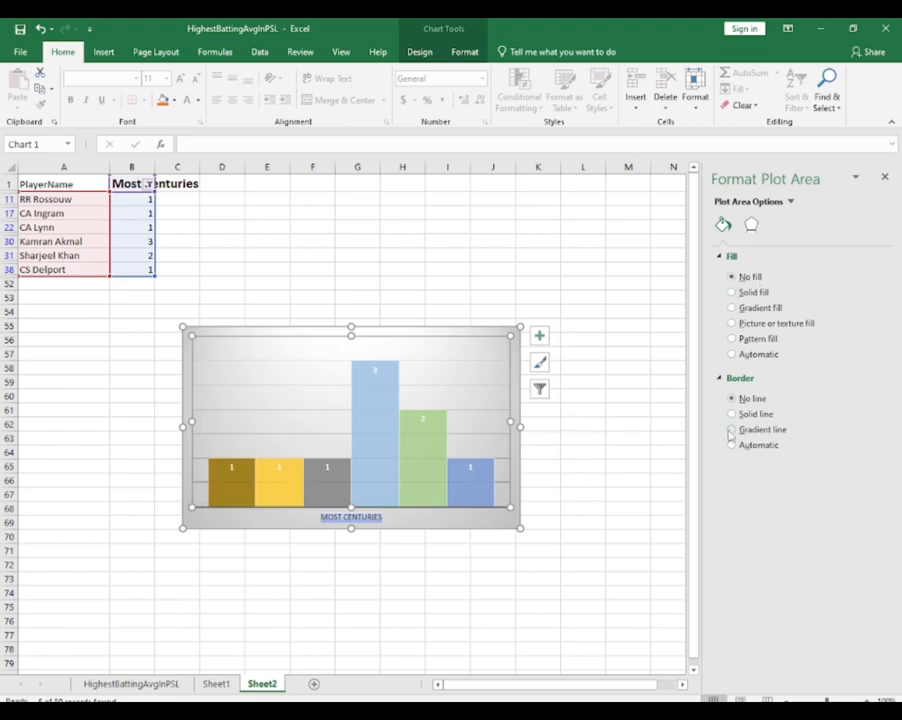
click(751, 225)
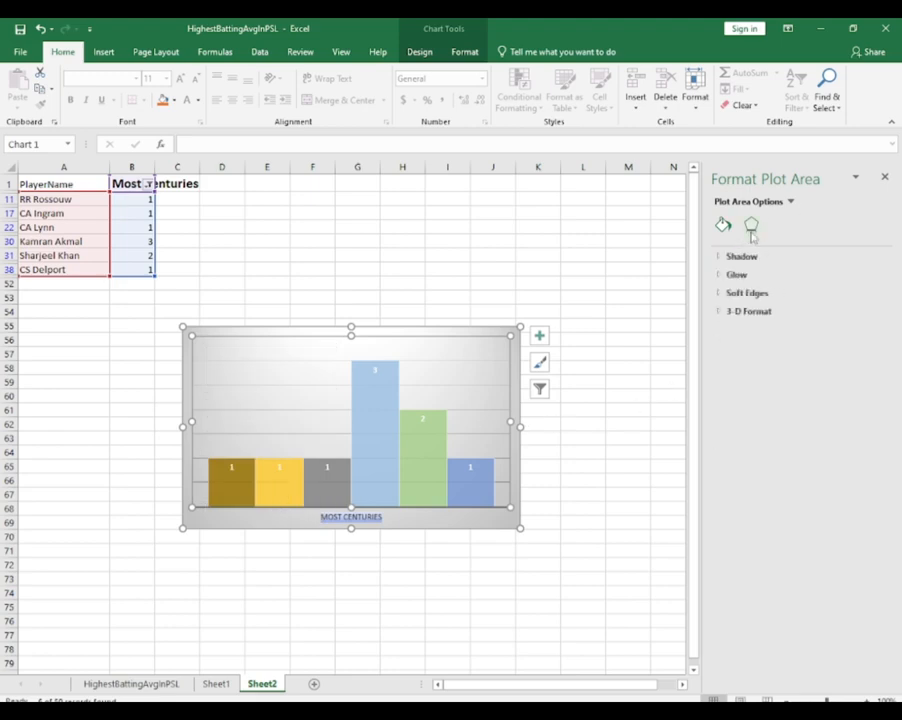
Move the Most Centuries chart up and to the right so it spans columns E to L
click(605, 407)
drag(379, 440, 447, 358)
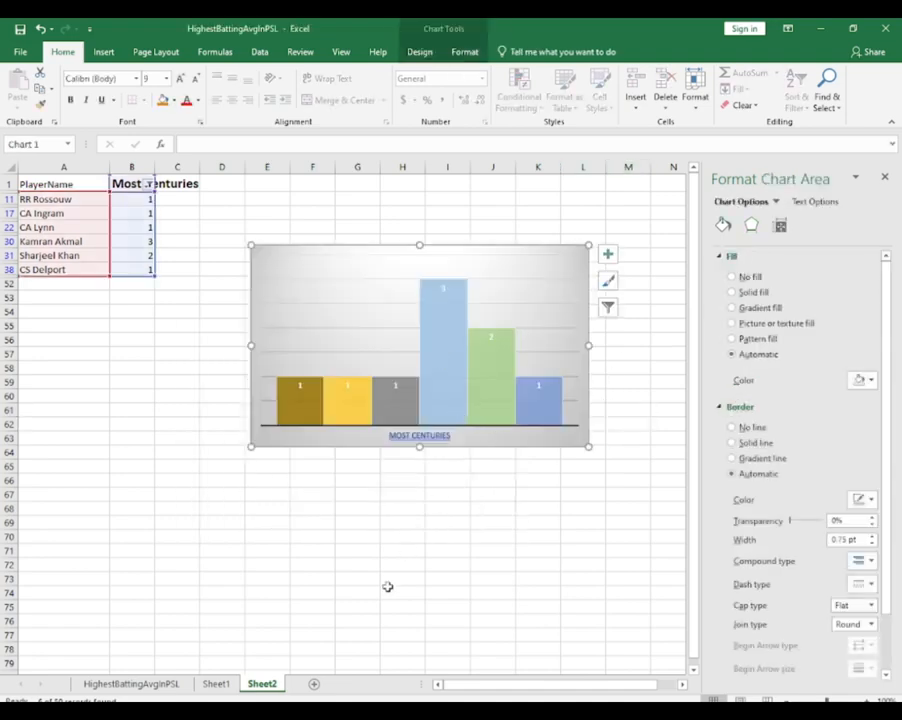
Add a new worksheet, Sheet3, and copy the PlayerName column from HighestBattingAvgInPSL into its column A
click(314, 685)
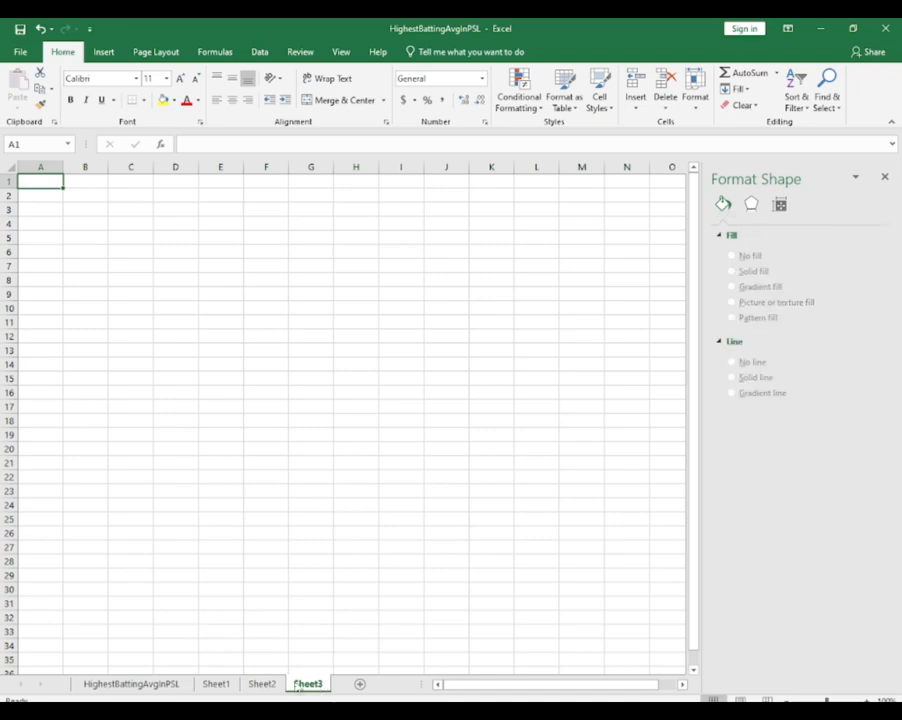
click(160, 684)
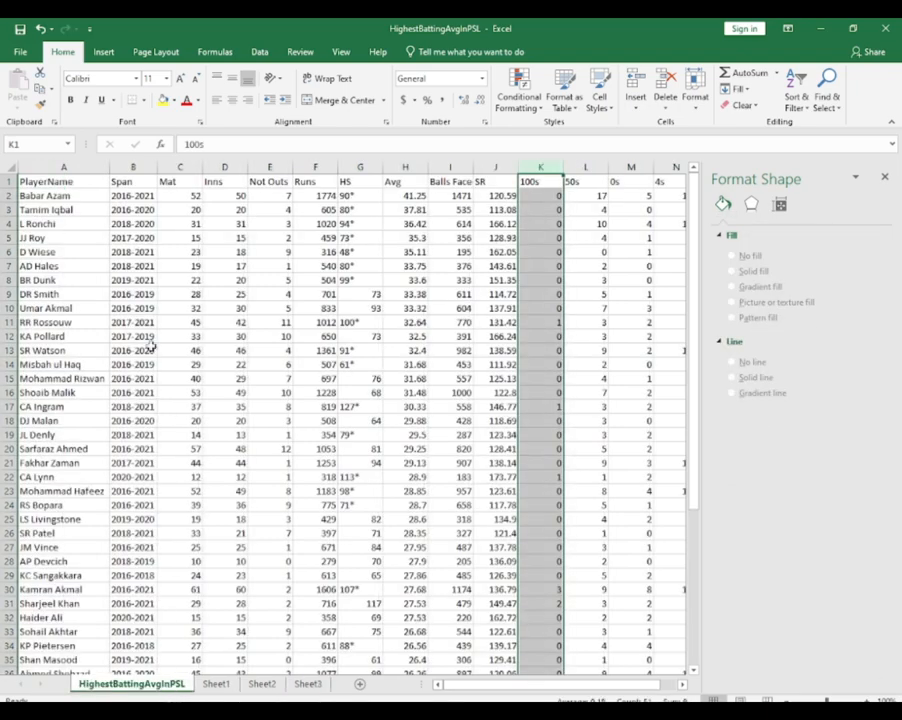
click(72, 166)
key(ctrl+c)
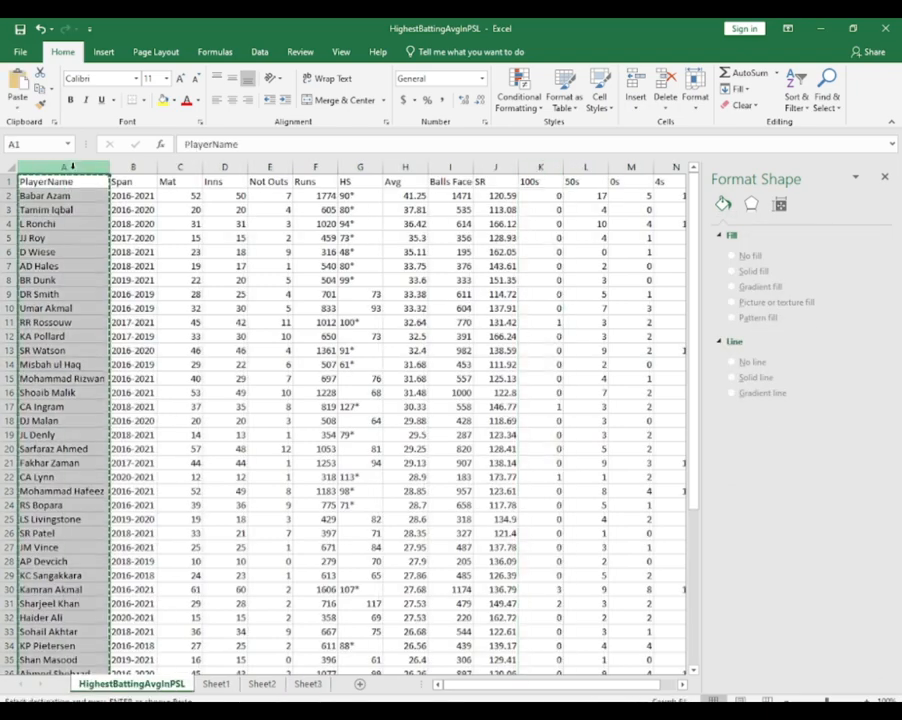
click(307, 684)
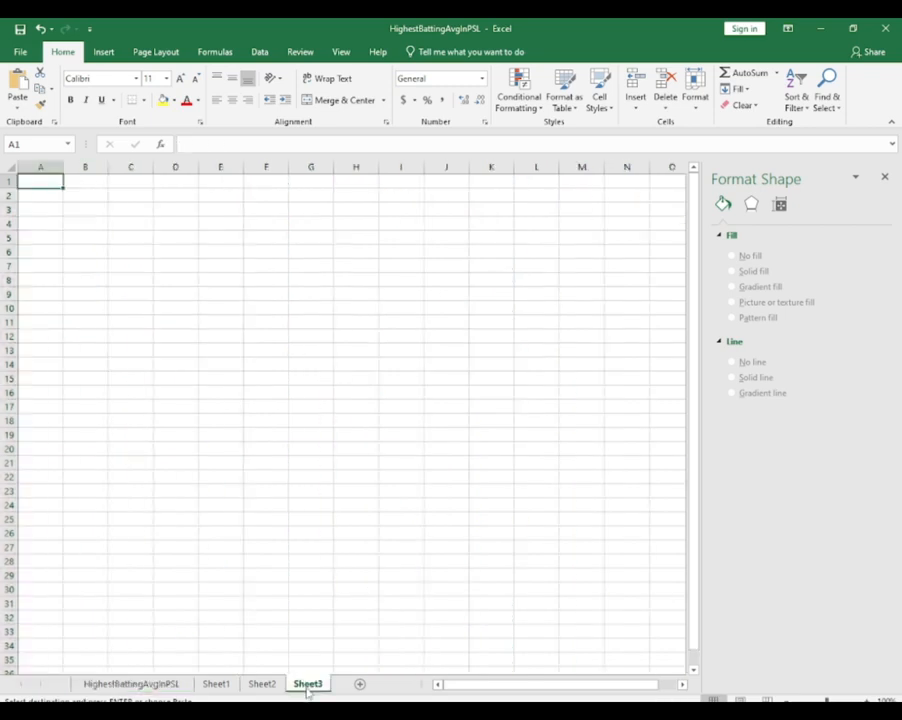
key(ctrl+v)
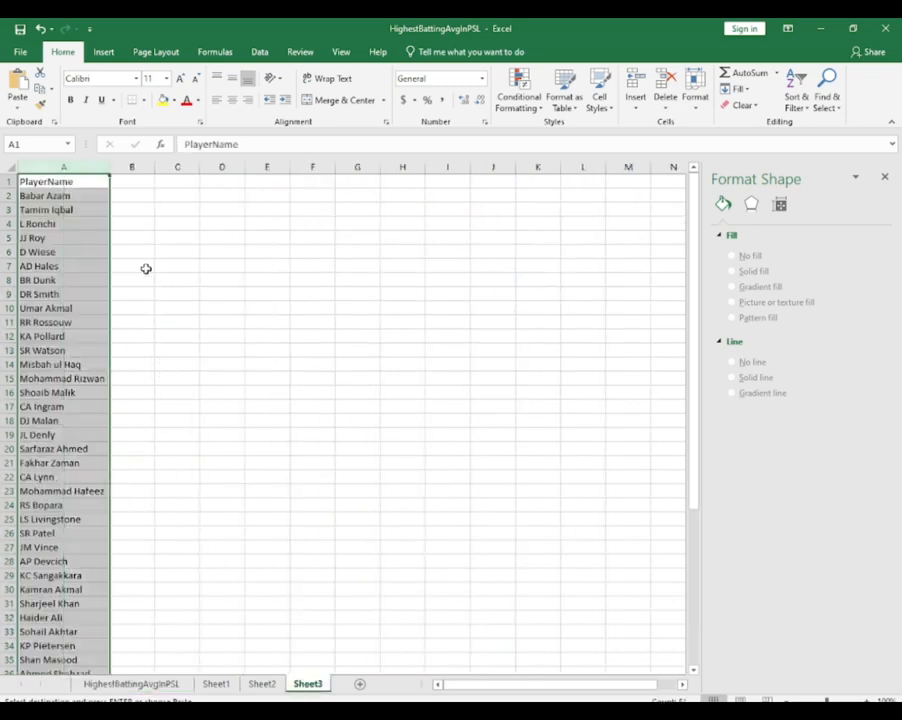
Copy the Avg column from HighestBattingAvgInPSL into column B of Sheet3
click(131, 684)
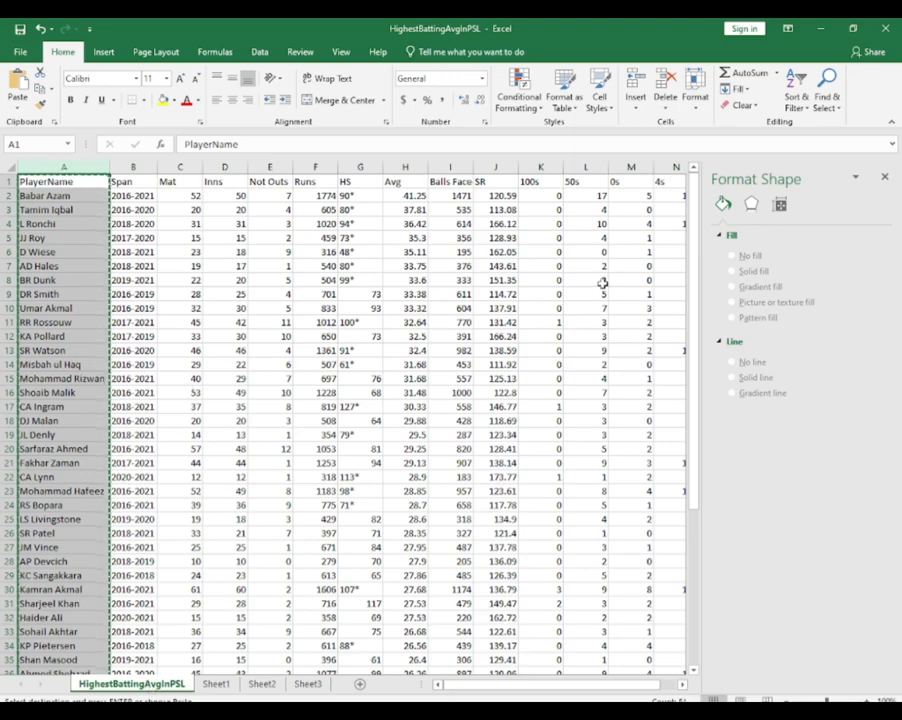
drag(516, 686, 528, 692)
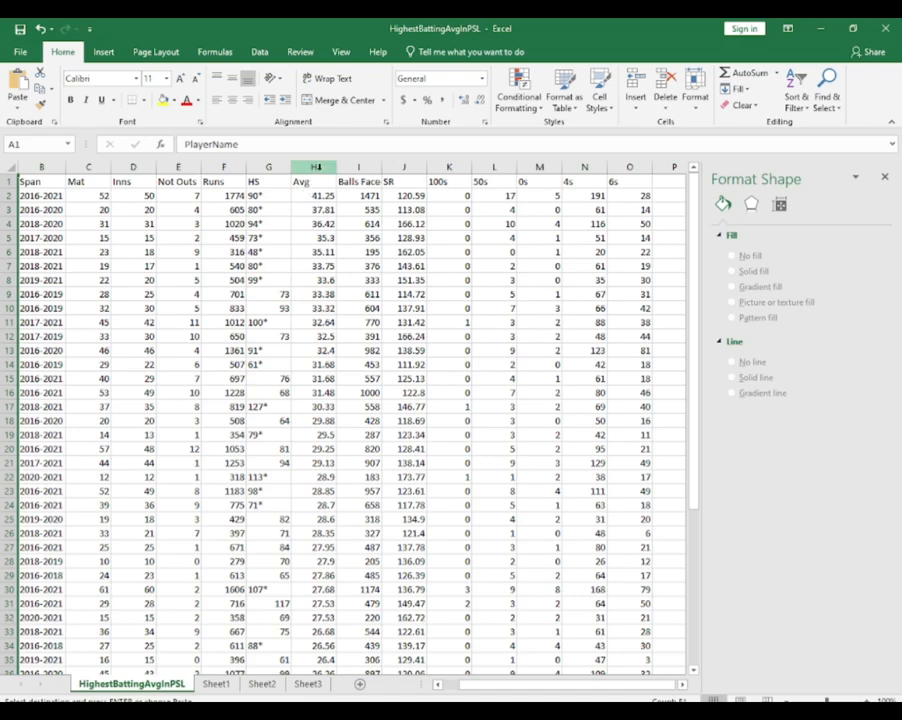
click(324, 169)
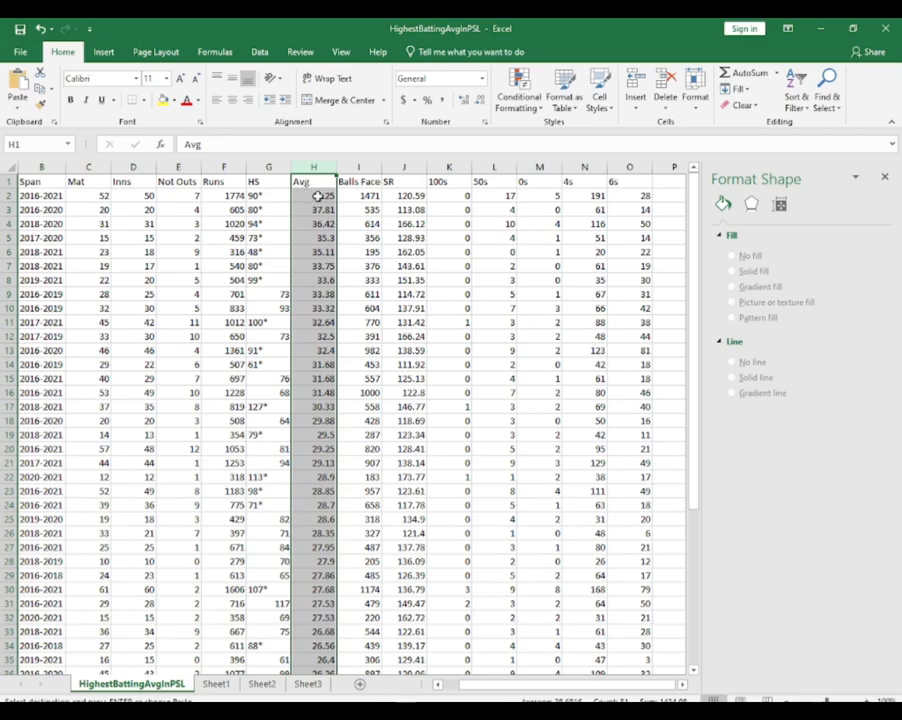
key(ctrl+c)
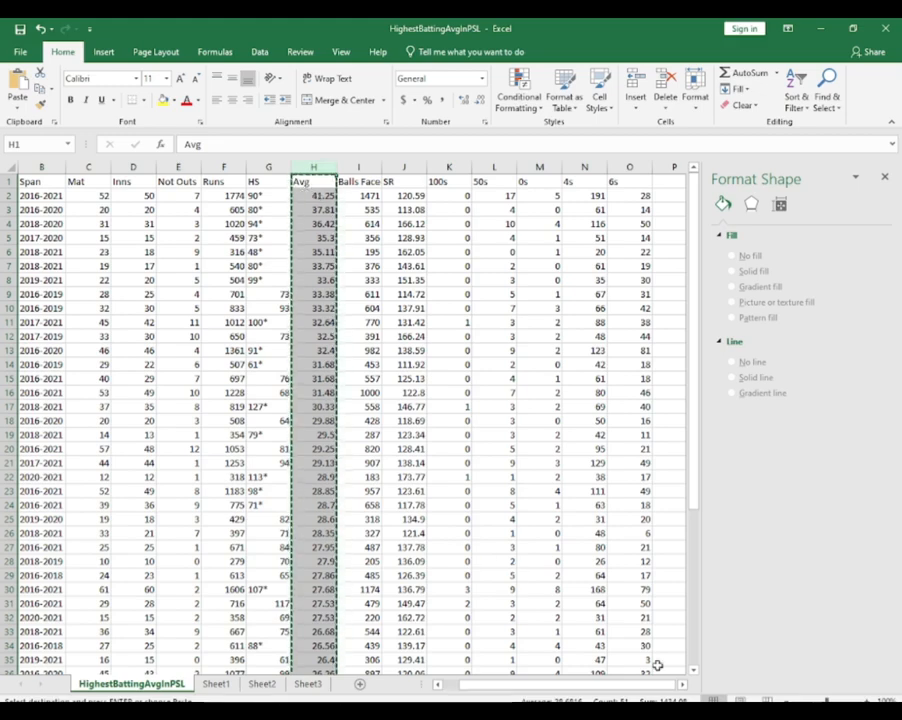
click(318, 686)
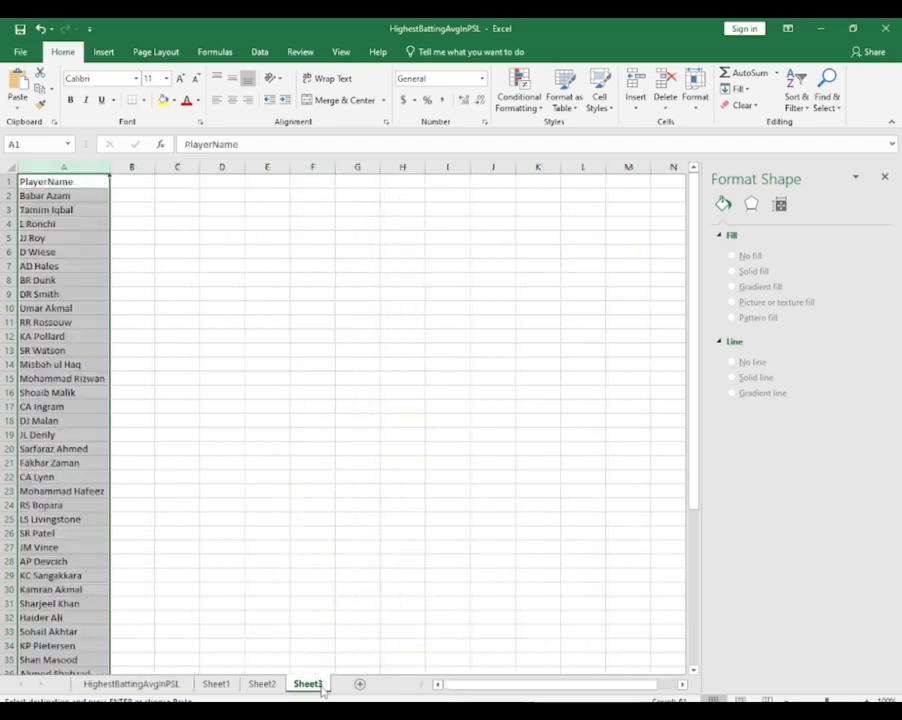
click(128, 185)
key(ctrl+v)
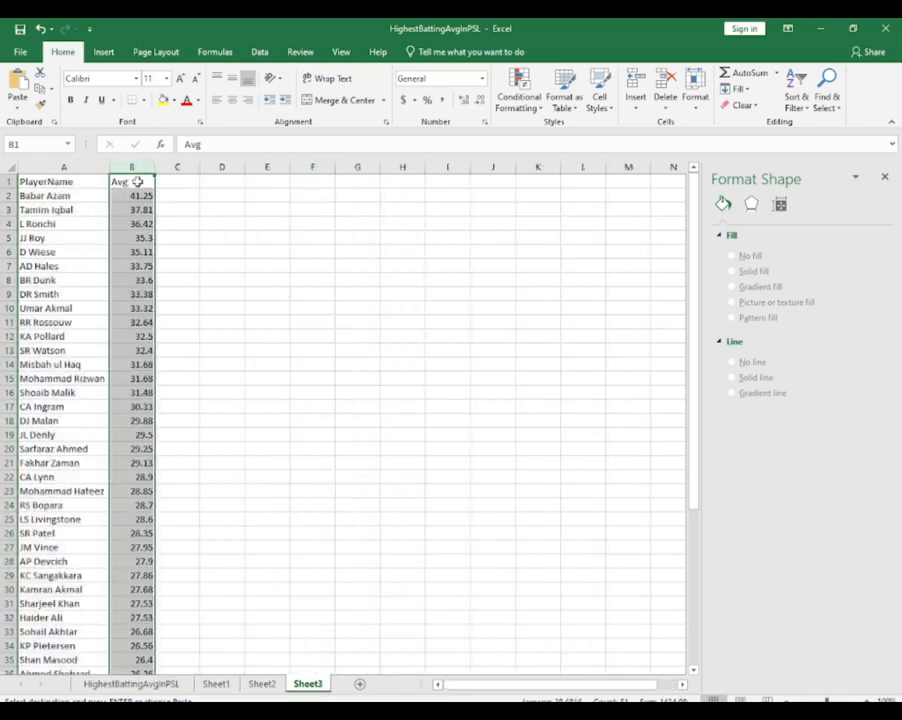
Rename the Avg header in cell B1 of Sheet3 as Top Averages and make it bold
double_click(137, 181)
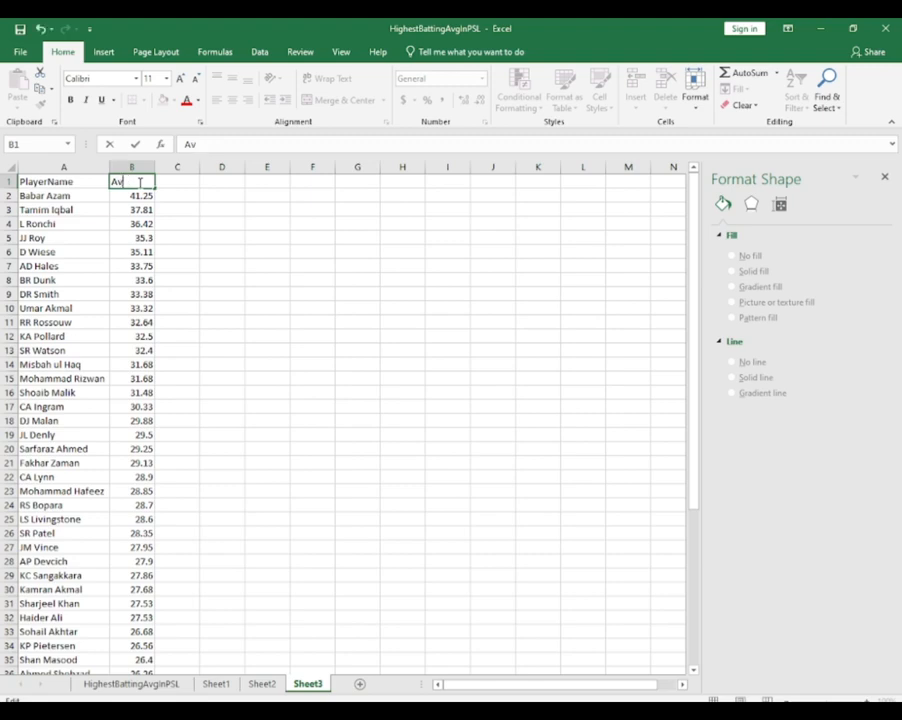
text(Top)
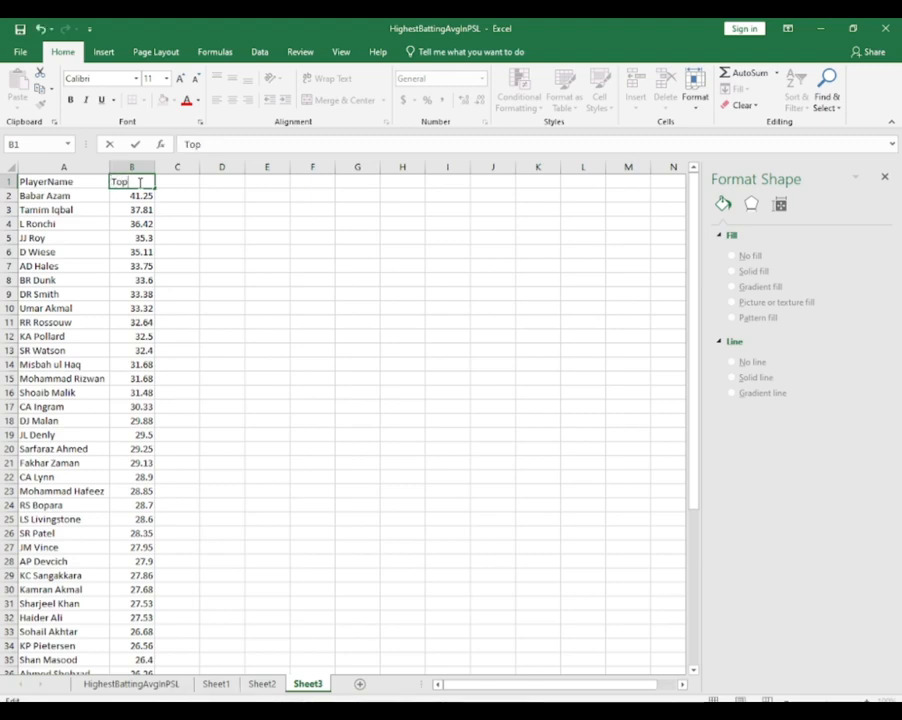
text( Averages)
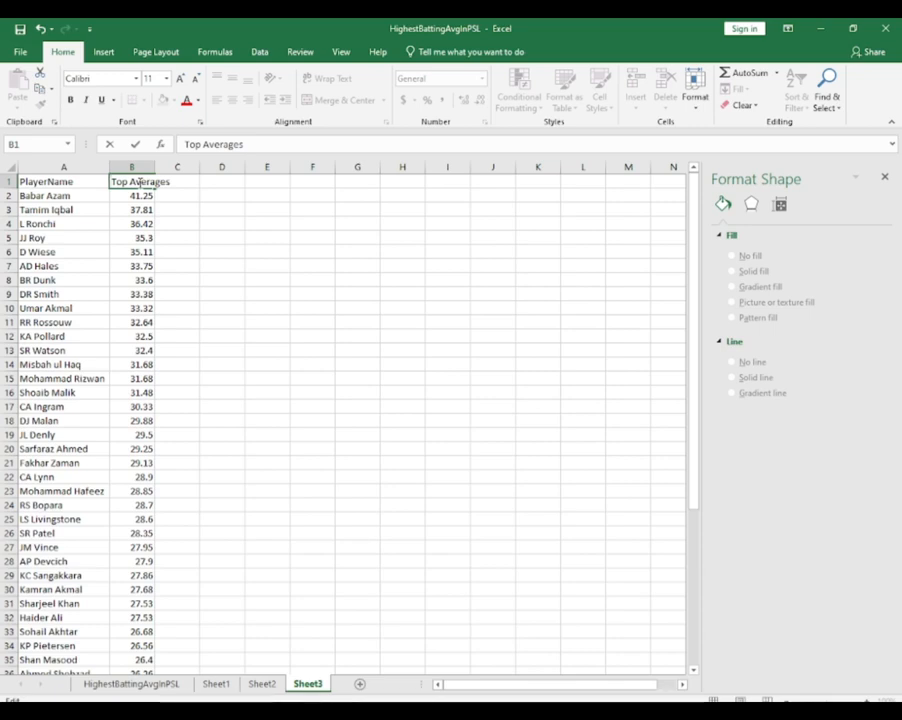
key(ctrl+a)
key(ctrl+b)
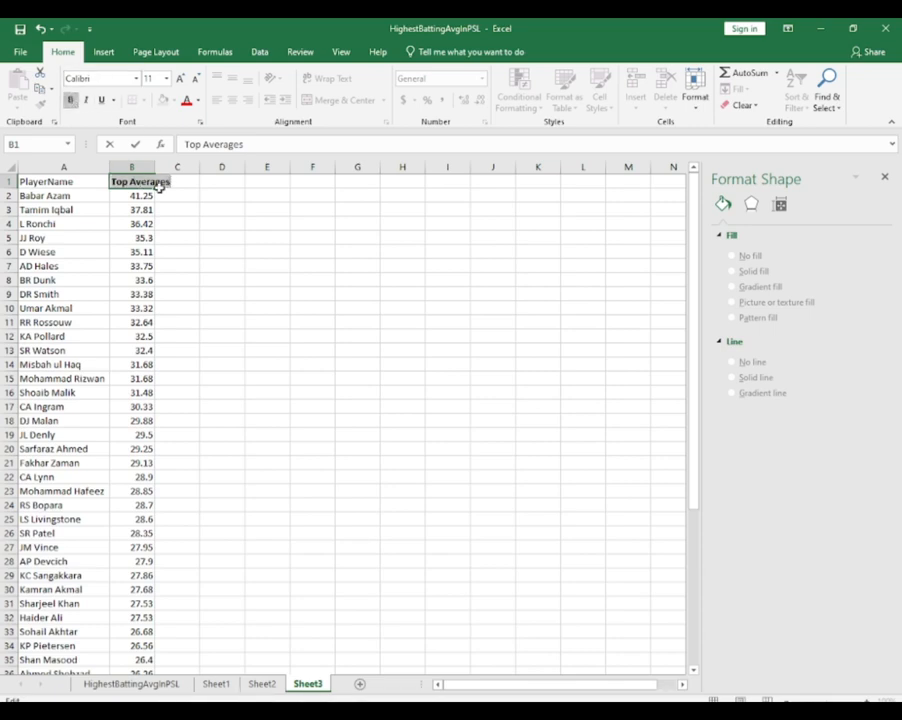
click(158, 211)
click(146, 193)
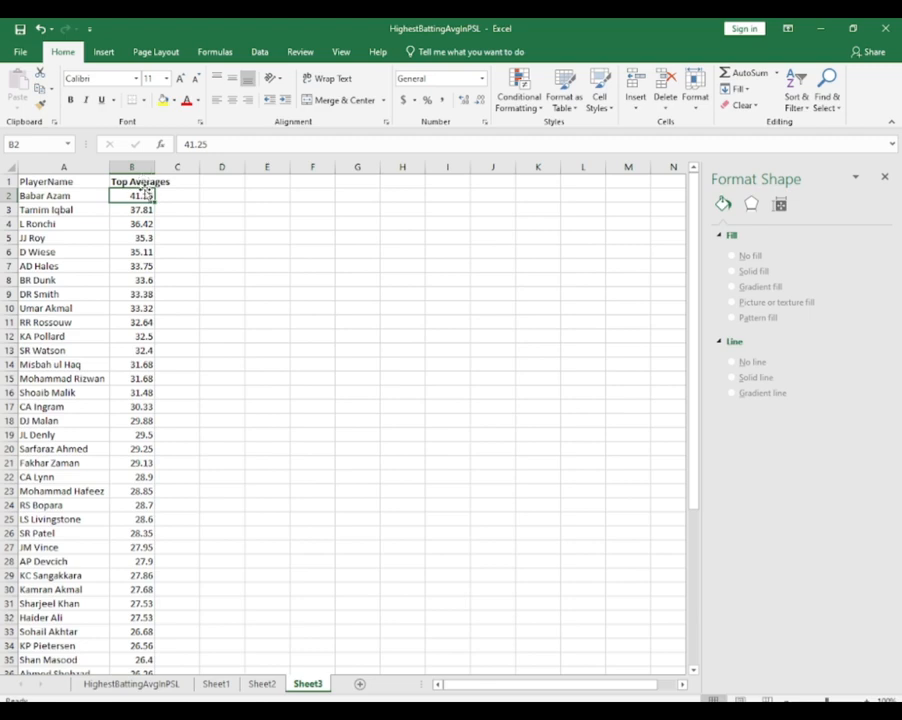
click(143, 184)
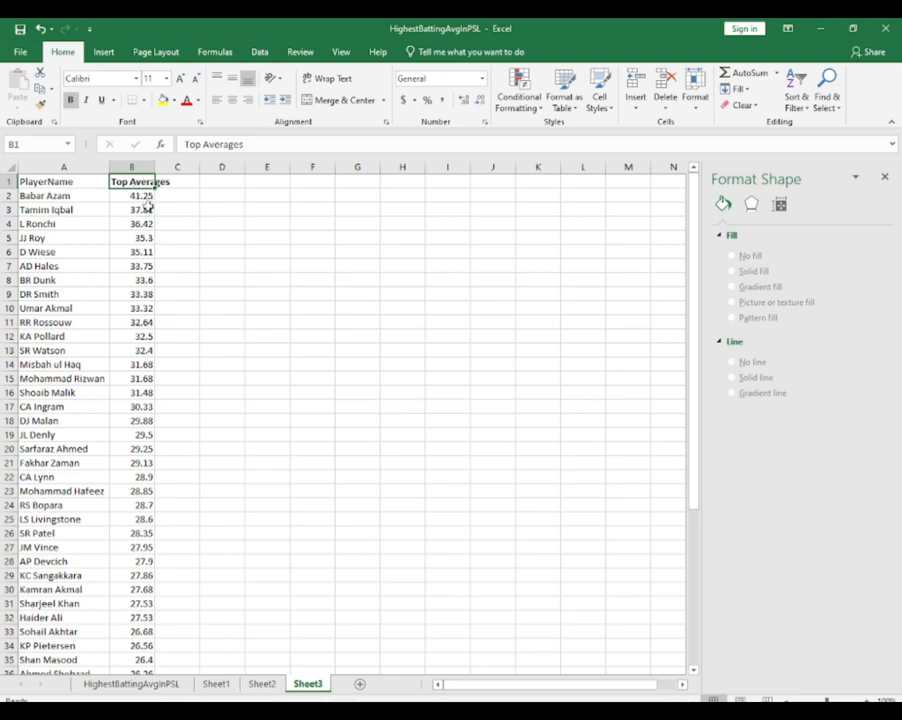
key(ctrl+a)
click(176, 214)
scroll(181, 250, up, 6)
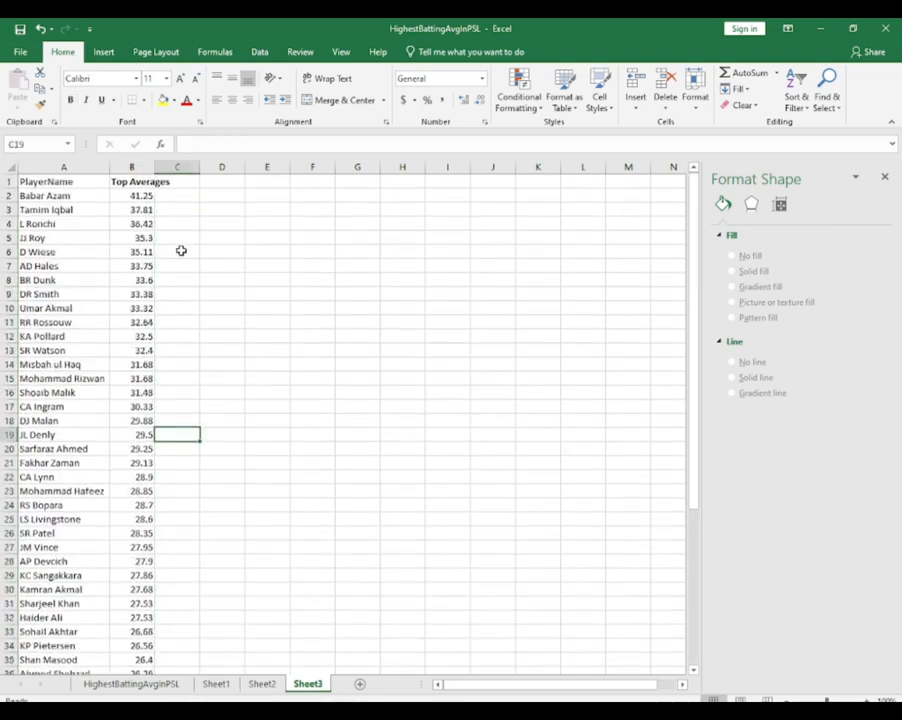
Add a filter to the Top Averages column on Sheet3 and deselect all of its values
click(133, 167)
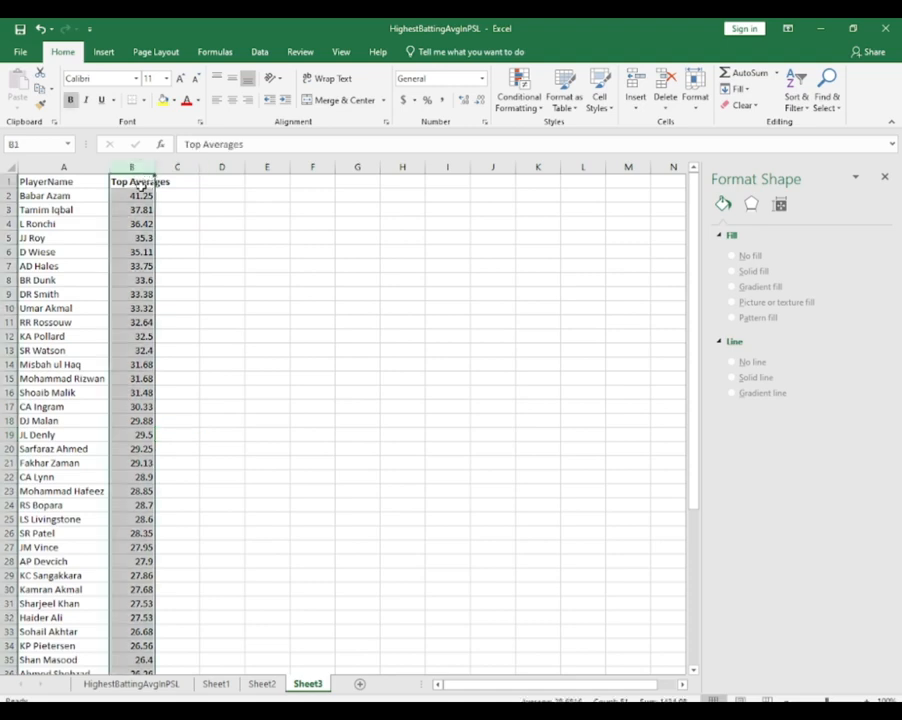
click(797, 100)
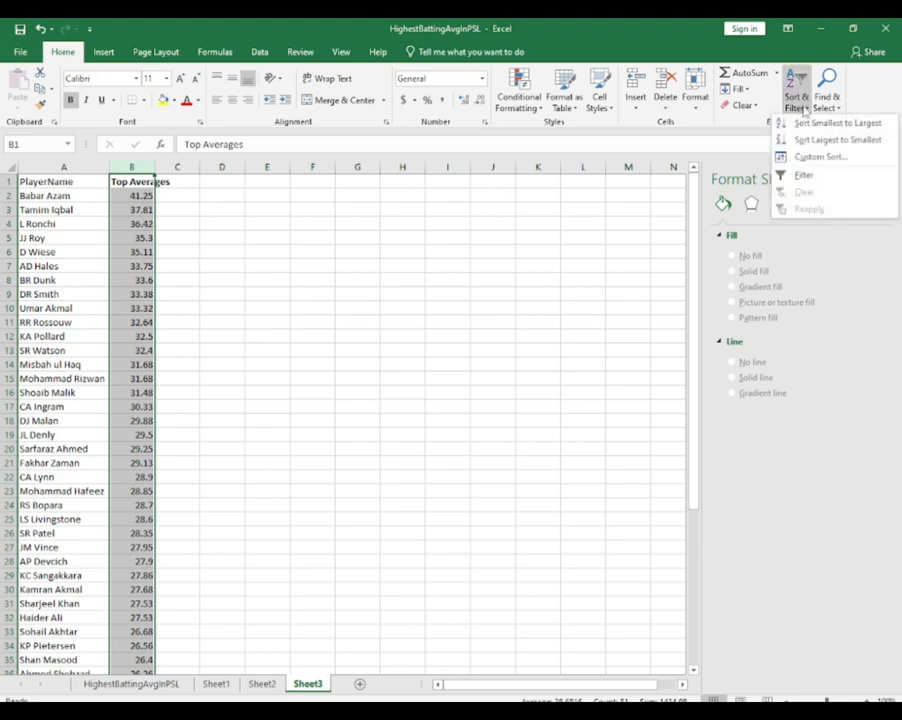
click(805, 176)
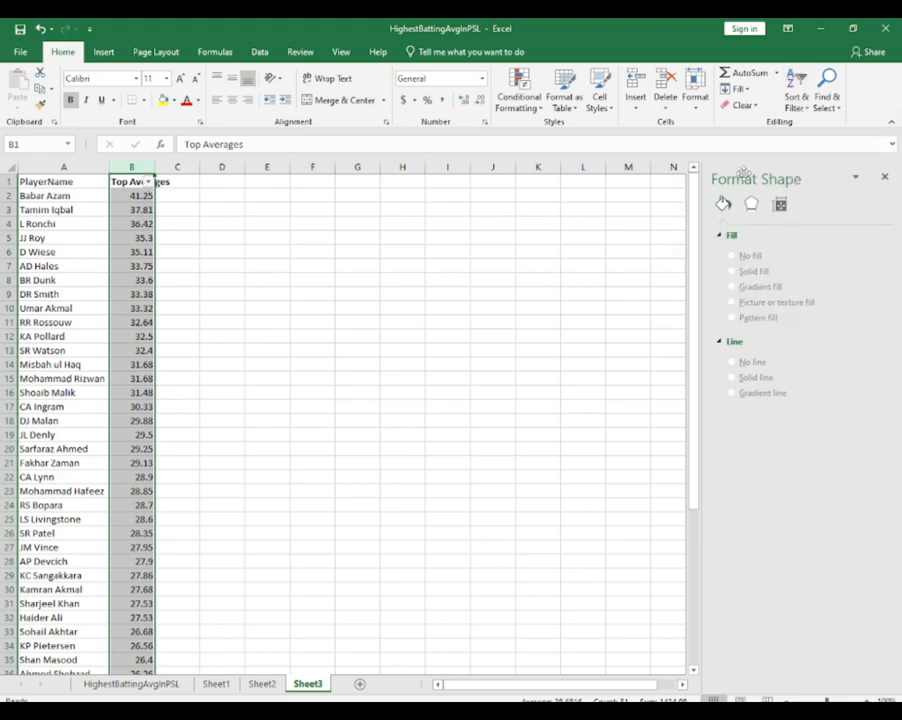
click(147, 182)
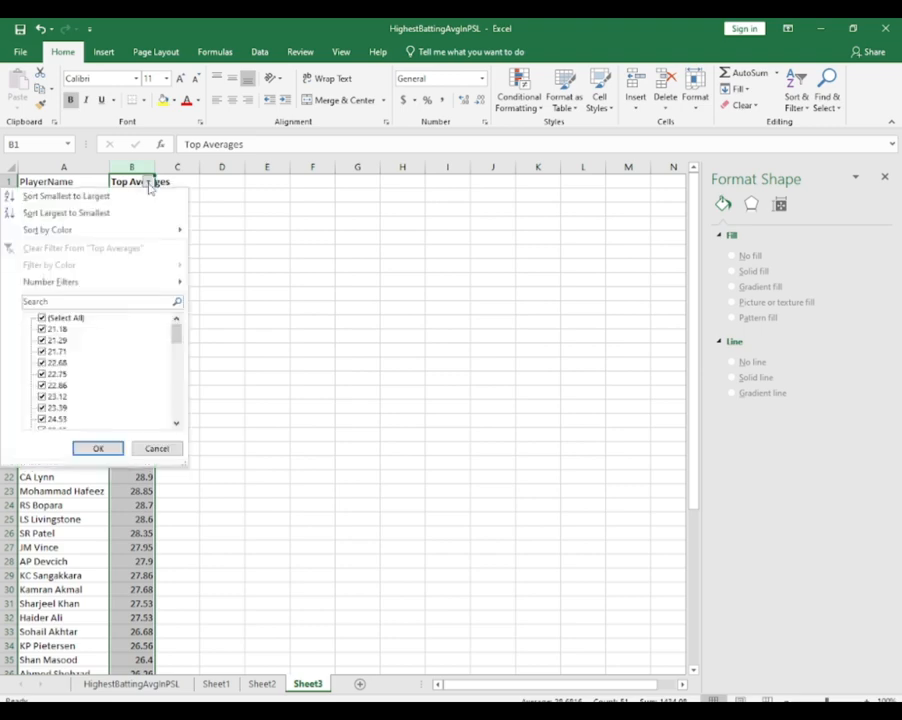
click(52, 318)
Filter the Top Averages column to show only the values from 30.33 to 41.25
scroll(95, 358, down, 3)
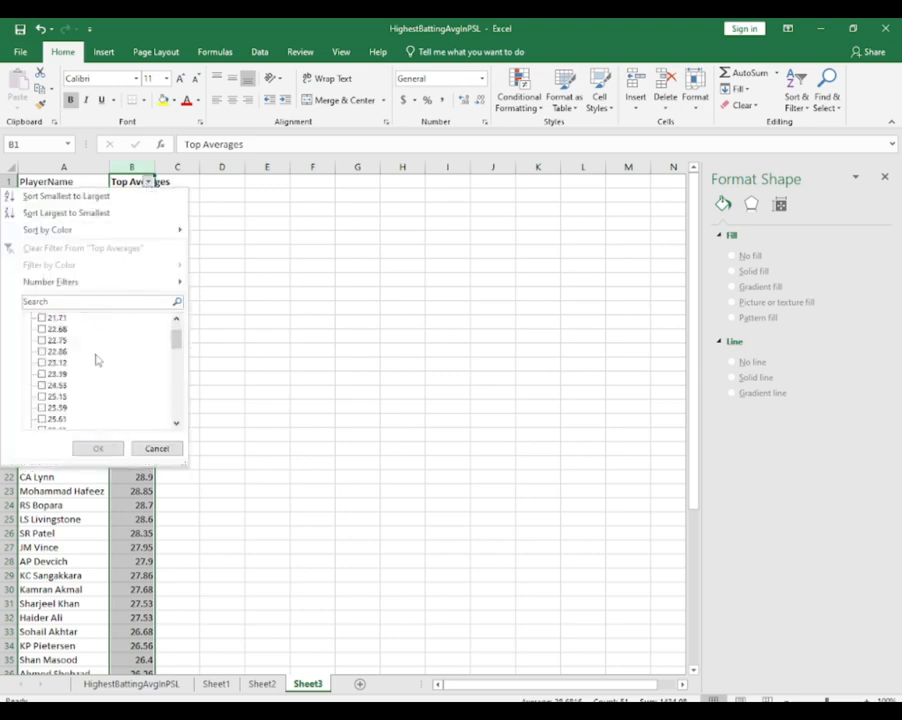
scroll(95, 358, down, 8)
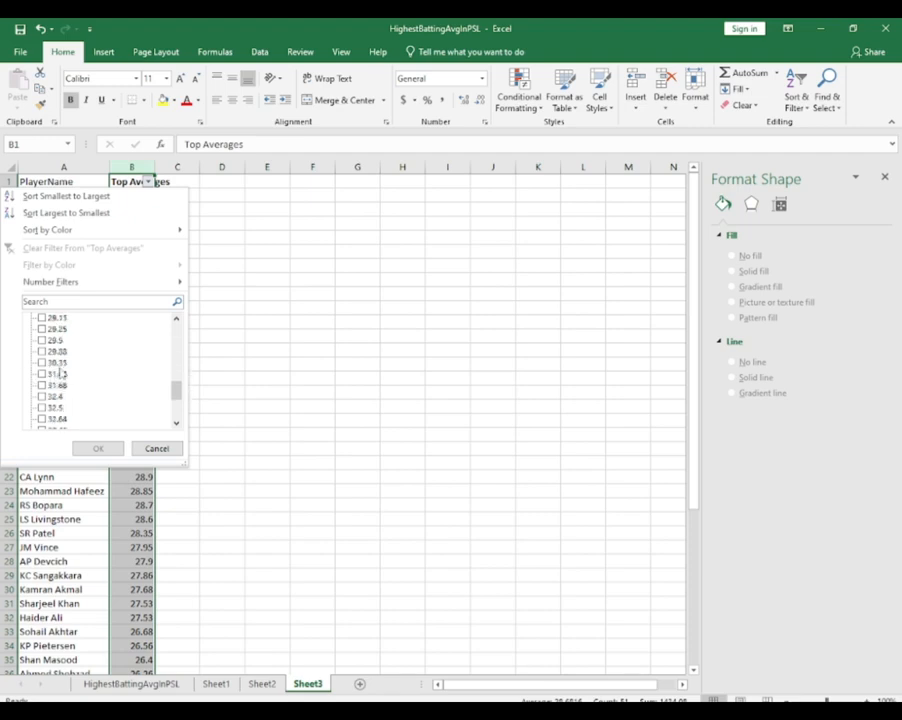
click(43, 364)
click(43, 374)
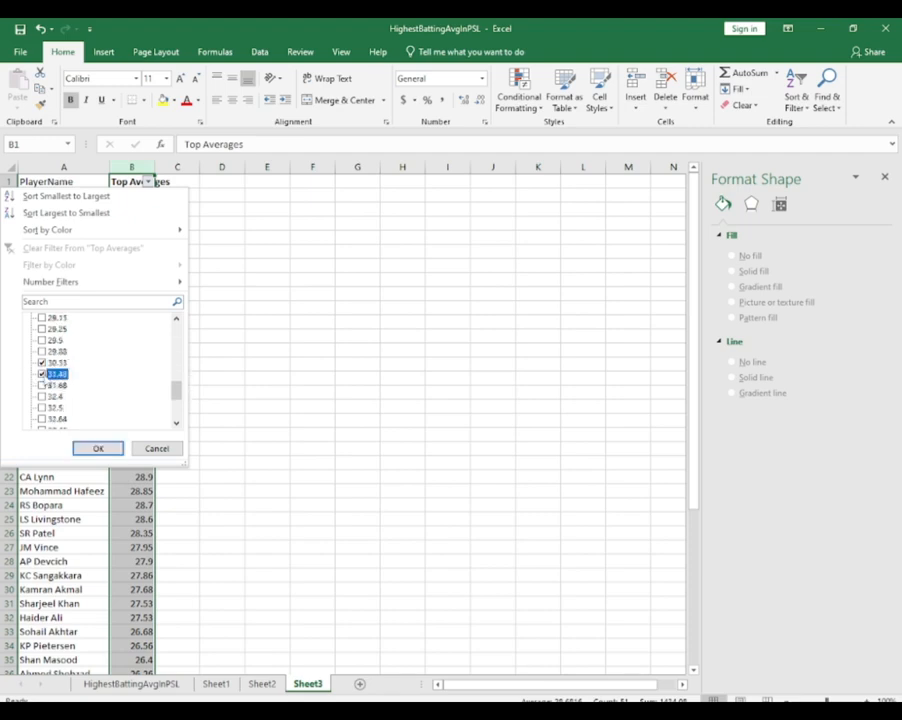
click(43, 385)
click(43, 396)
click(43, 407)
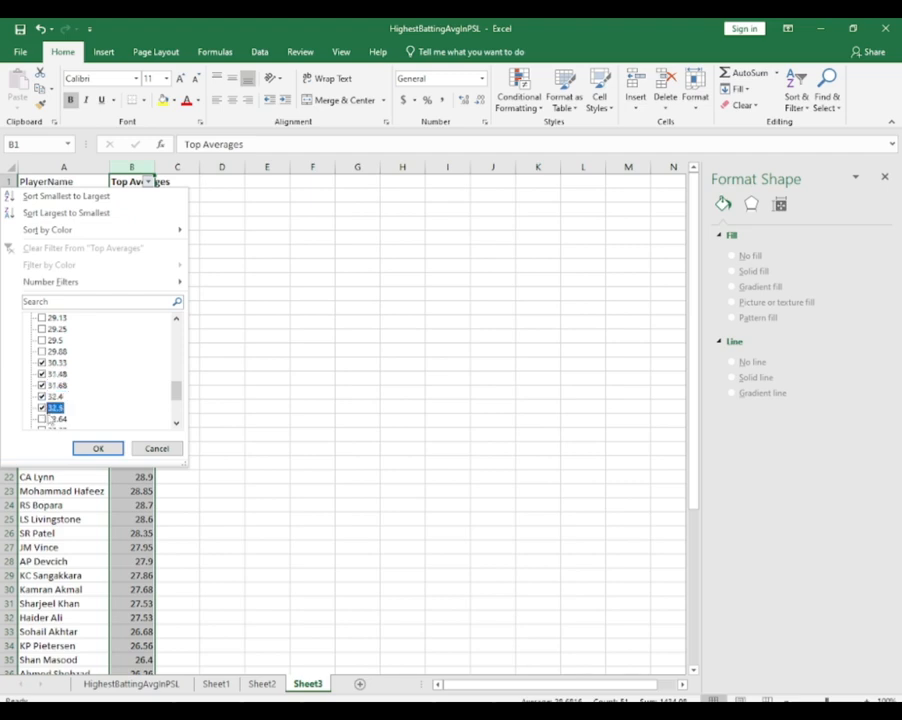
scroll(72, 388, down, 2)
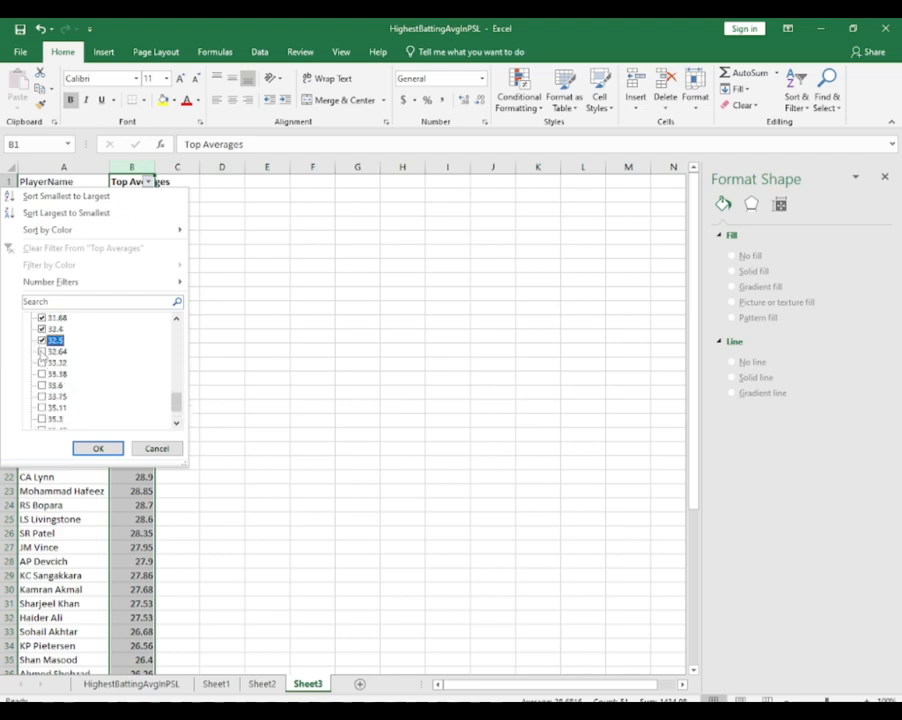
click(42, 352)
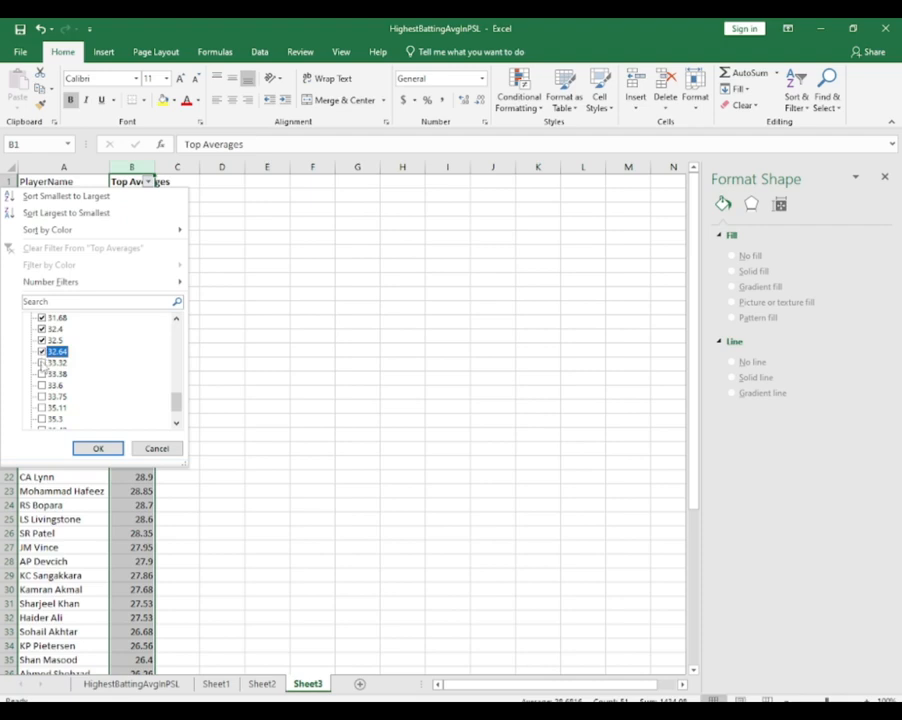
click(42, 363)
click(42, 374)
click(42, 386)
click(42, 375)
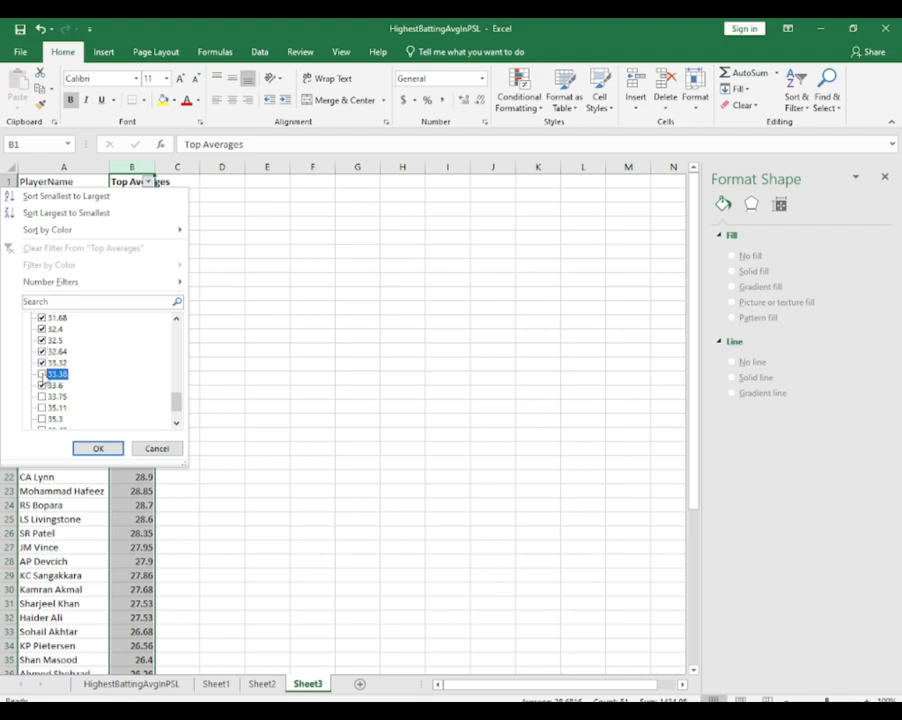
click(42, 397)
click(42, 408)
scroll(72, 371, down, 1)
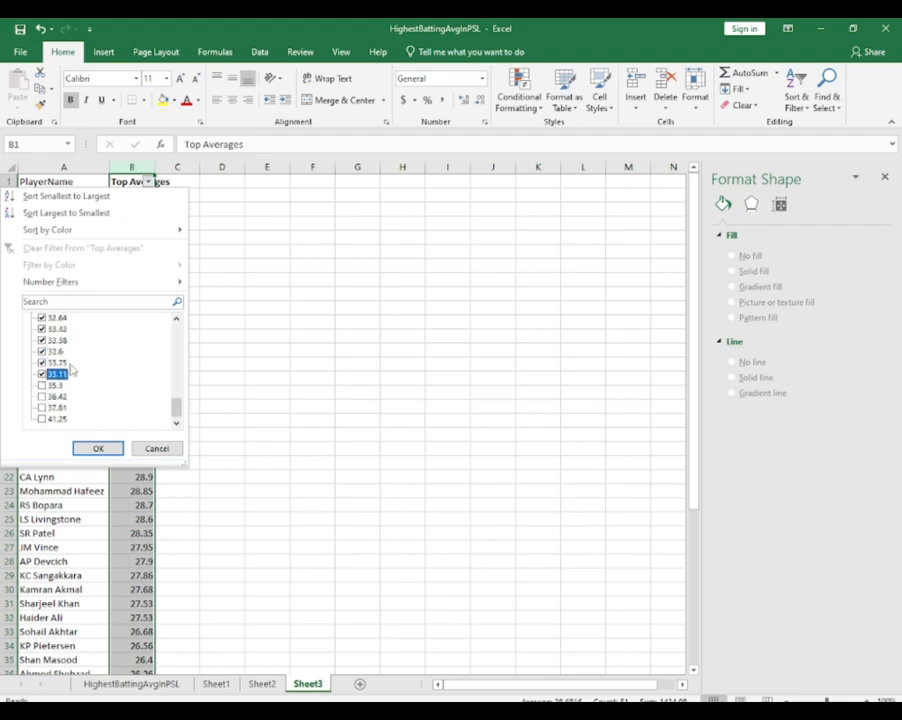
click(42, 386)
click(42, 397)
click(42, 408)
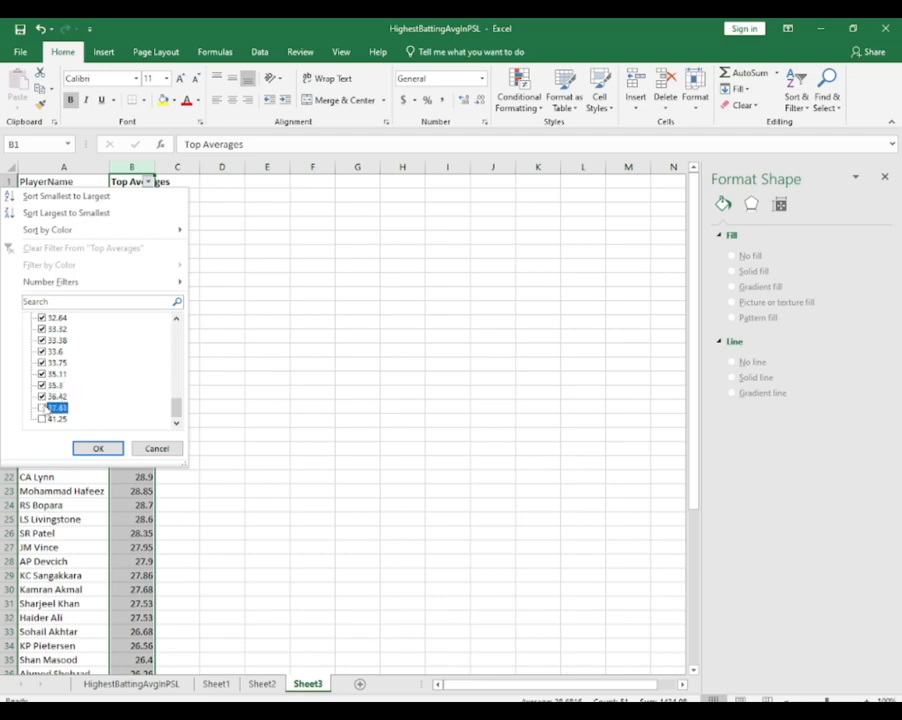
click(42, 419)
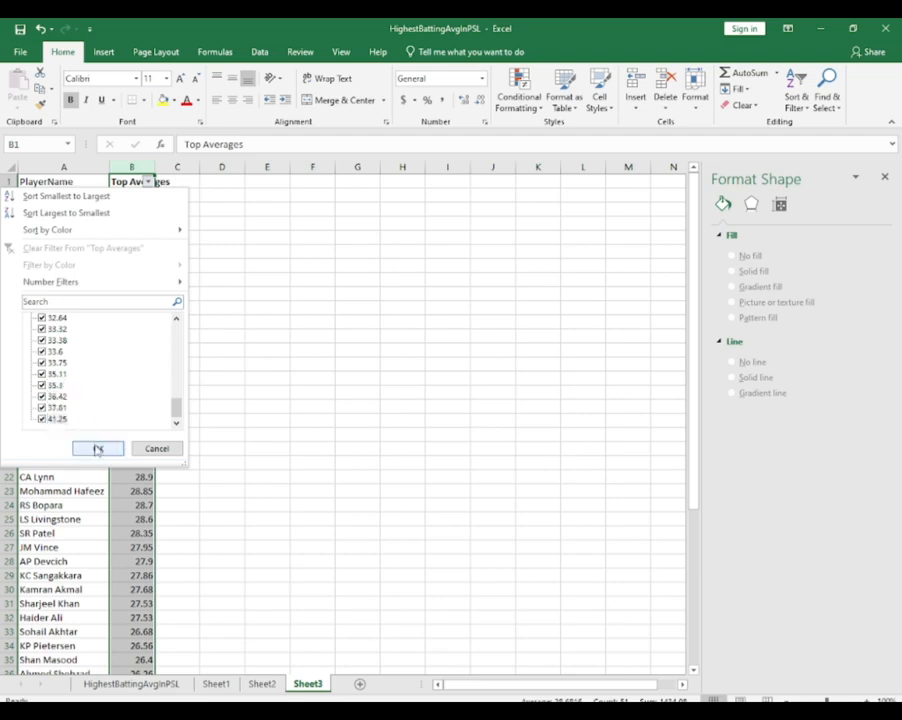
click(97, 446)
Select the whole filtered player table and open the full list of chart types to insert from
click(73, 310)
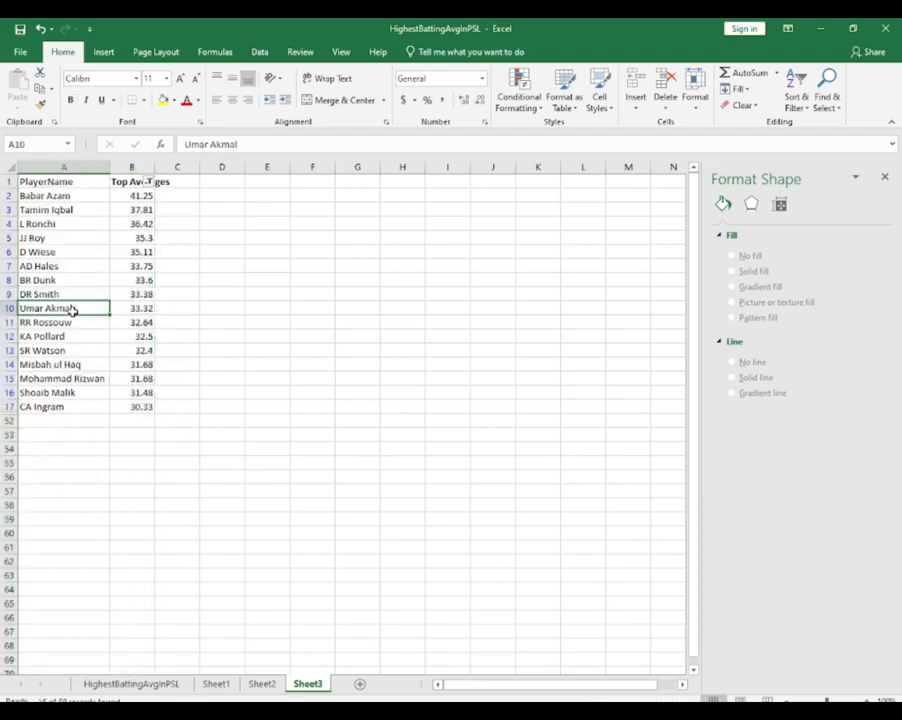
key(ctrl+a)
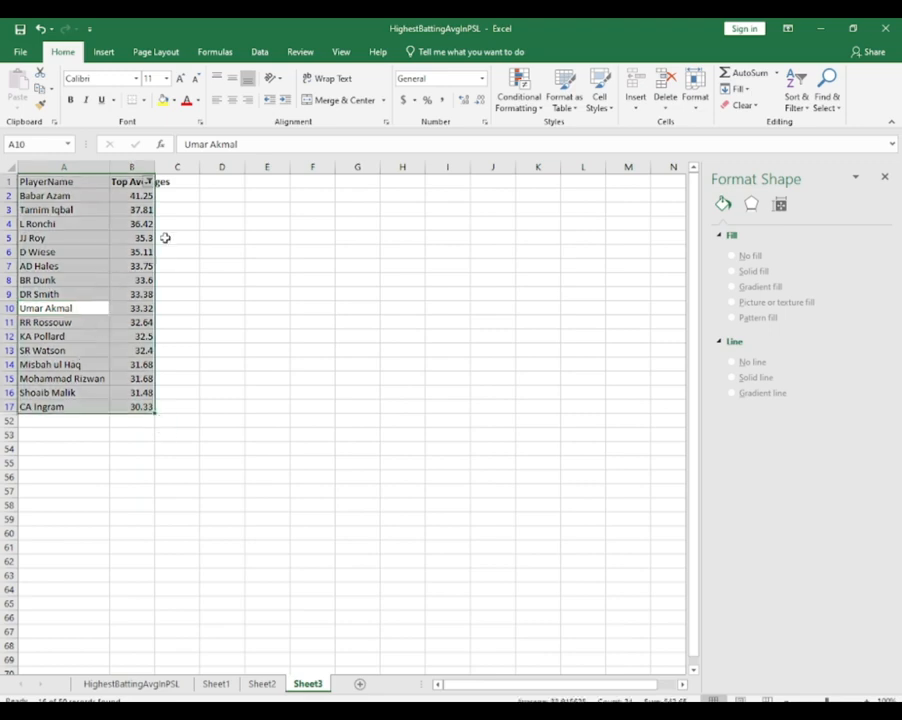
click(104, 51)
click(312, 96)
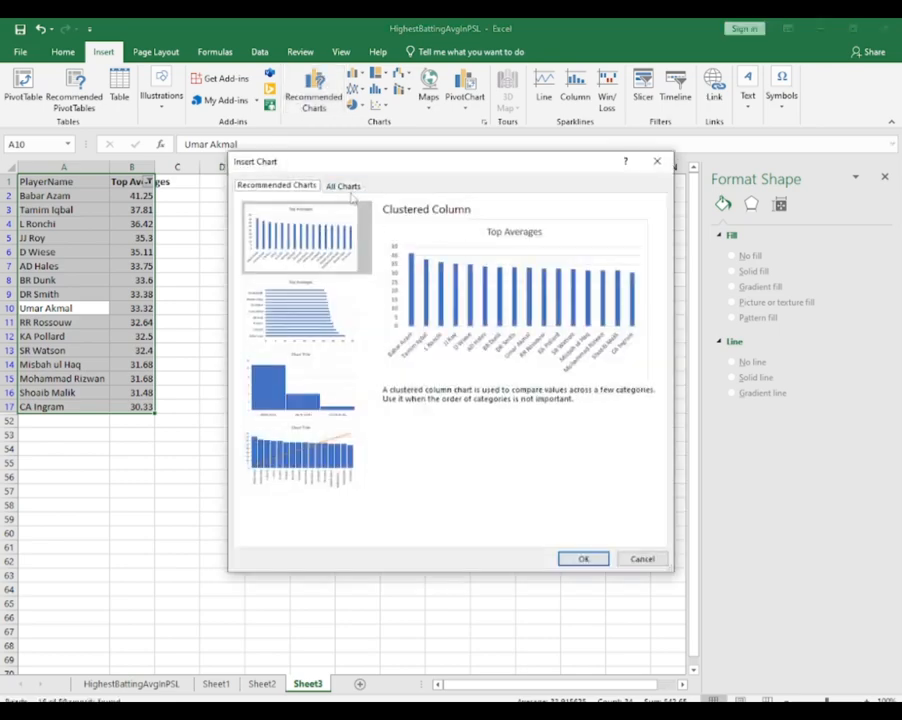
click(345, 186)
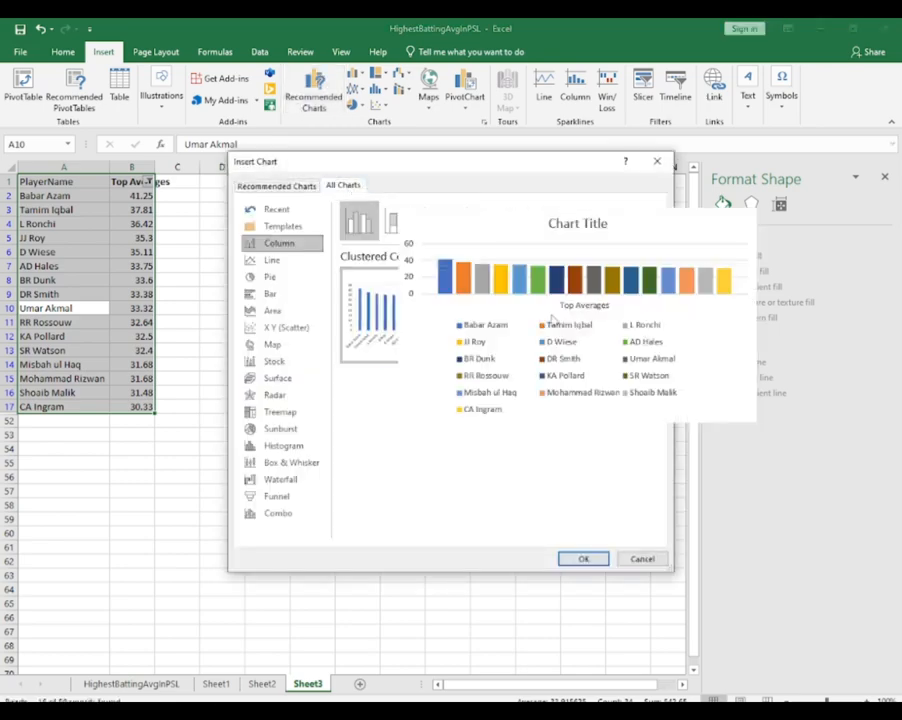
click(266, 259)
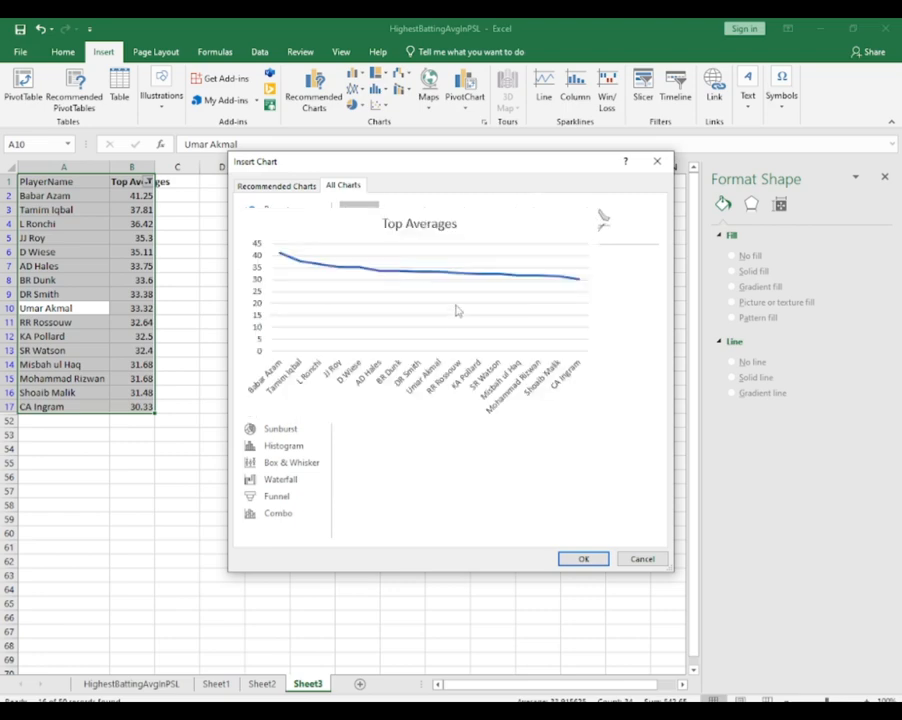
click(269, 276)
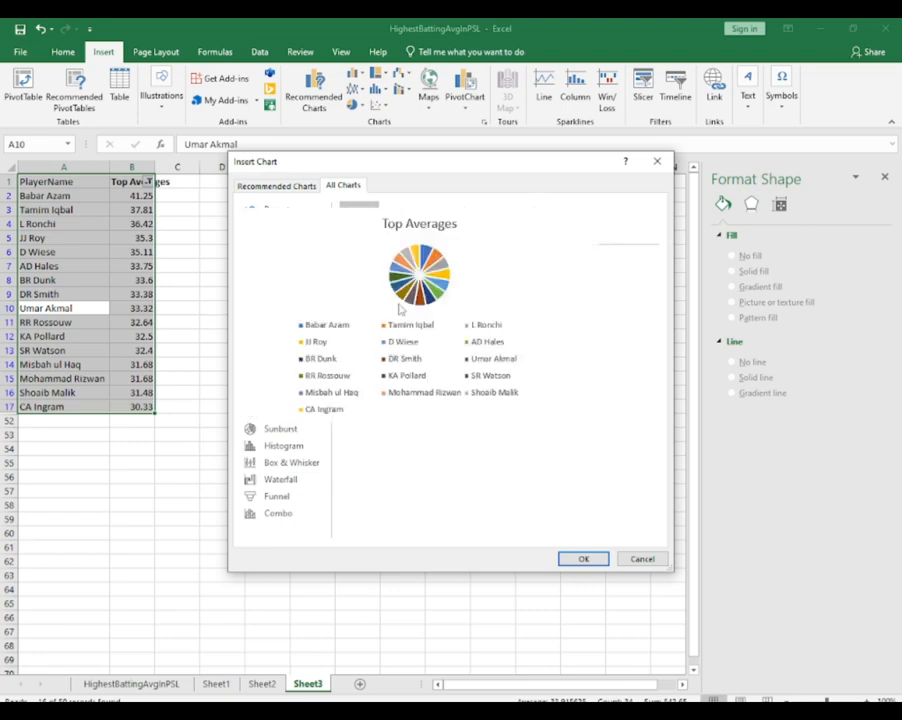
click(512, 225)
mouse_move(451, 313)
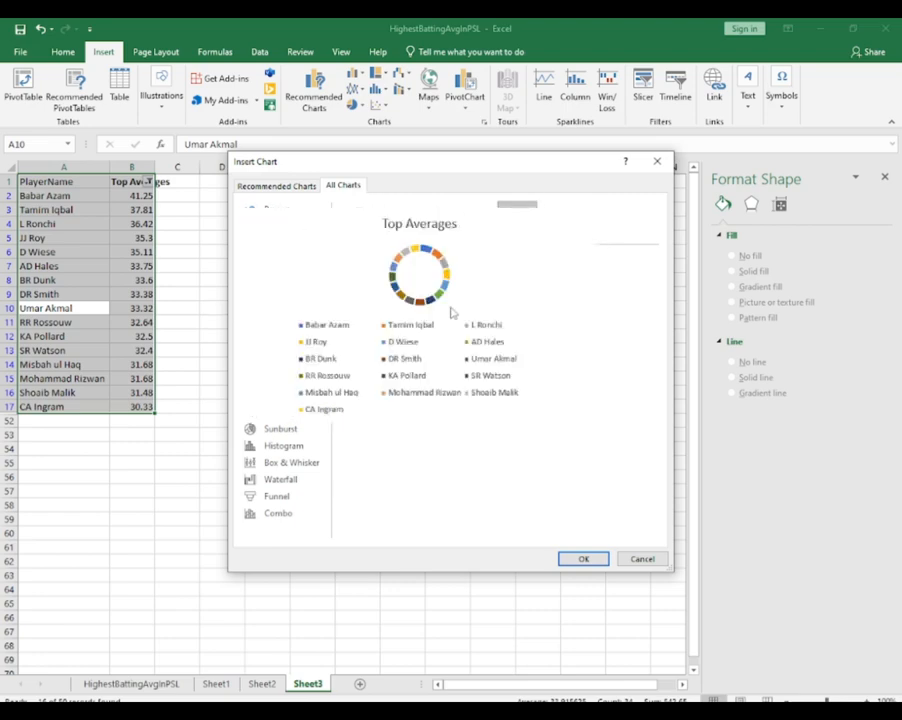
Insert a 3-D Clustered Column chart of the top averages, using the variant with a separate coloured series per player
click(284, 246)
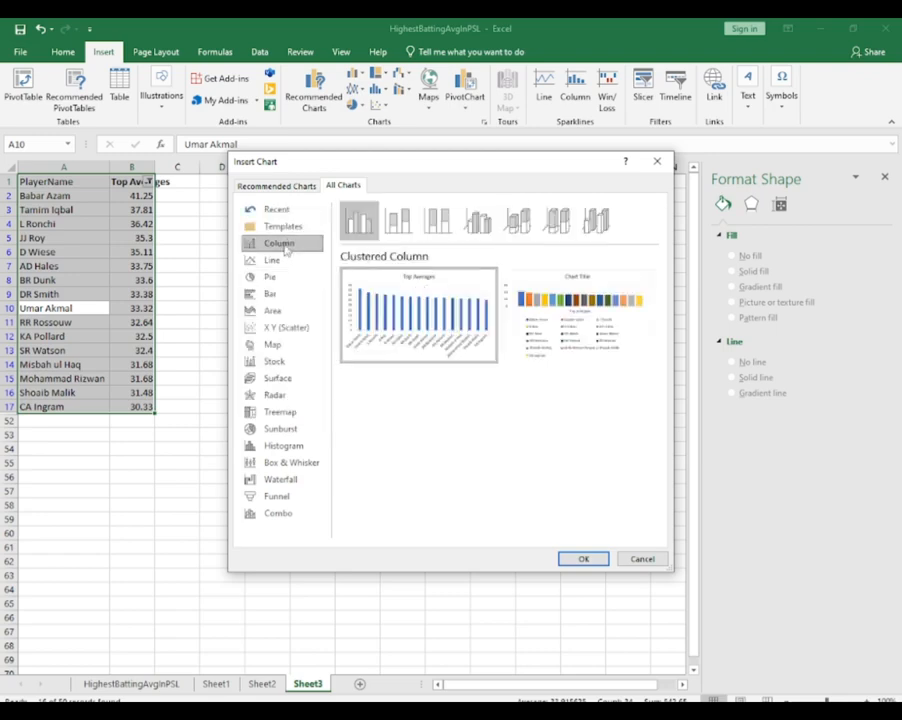
click(477, 221)
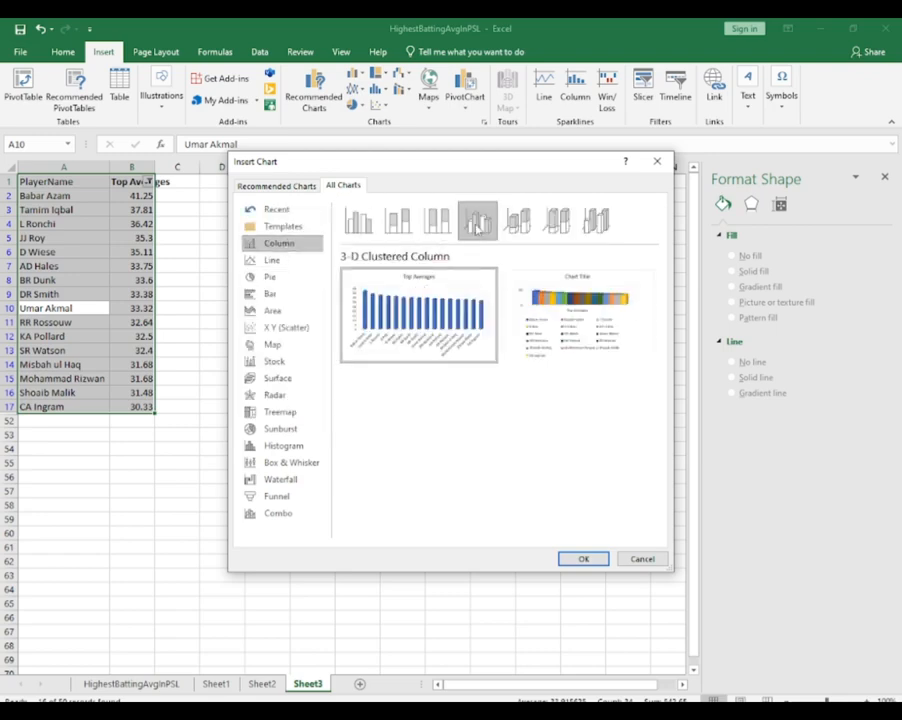
mouse_move(465, 306)
mouse_move(604, 336)
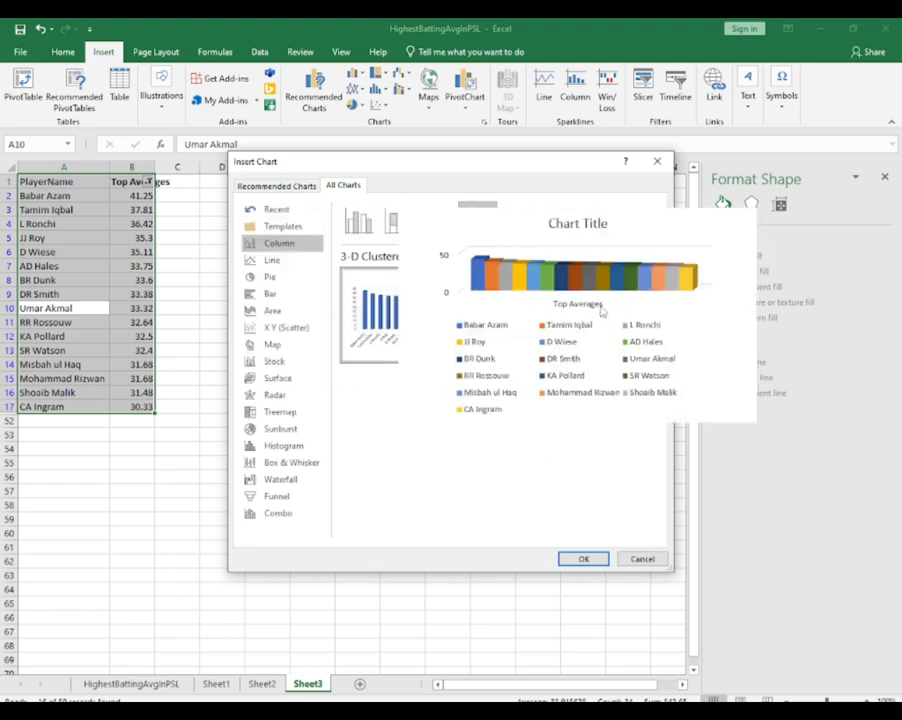
click(584, 560)
Move the new chart up beside the table and enlarge it to span from column D into column M, rows 7 to 59
drag(401, 346, 417, 288)
drag(535, 365, 637, 365)
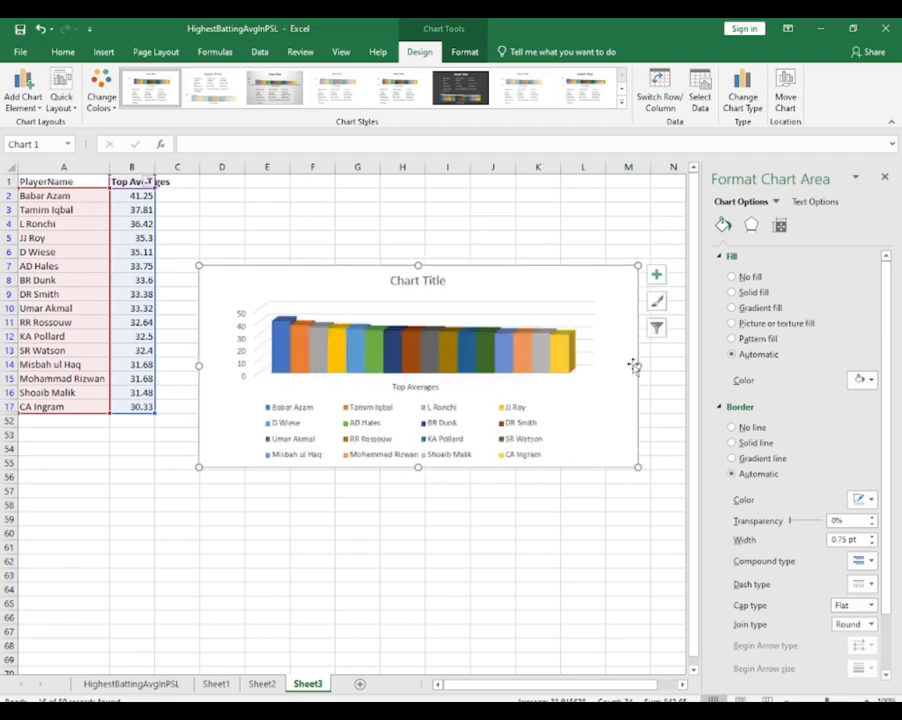
drag(418, 466, 418, 530)
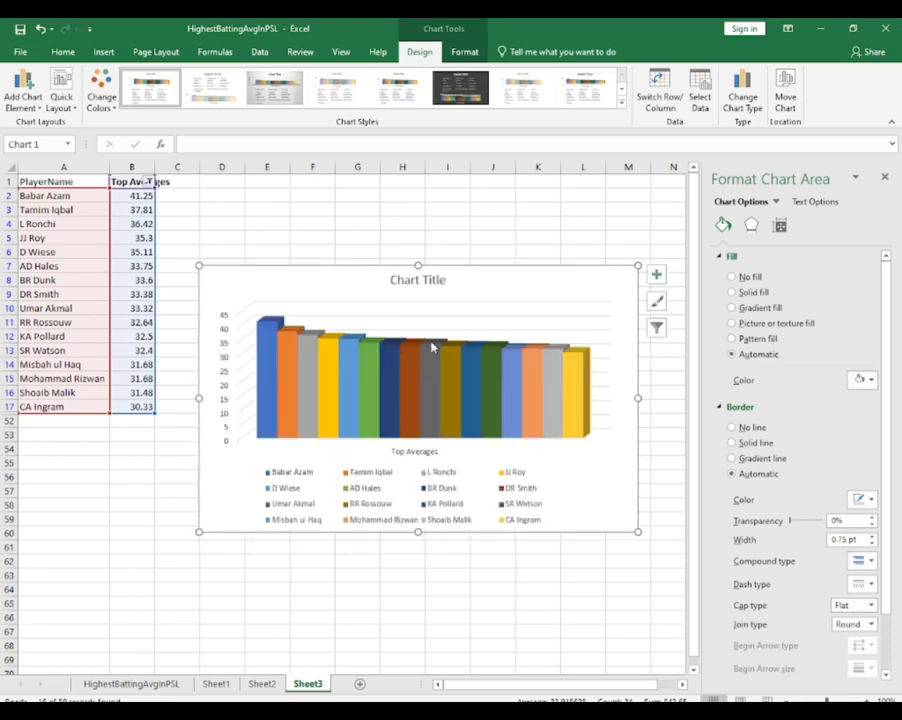
right_click(441, 316)
click(490, 406)
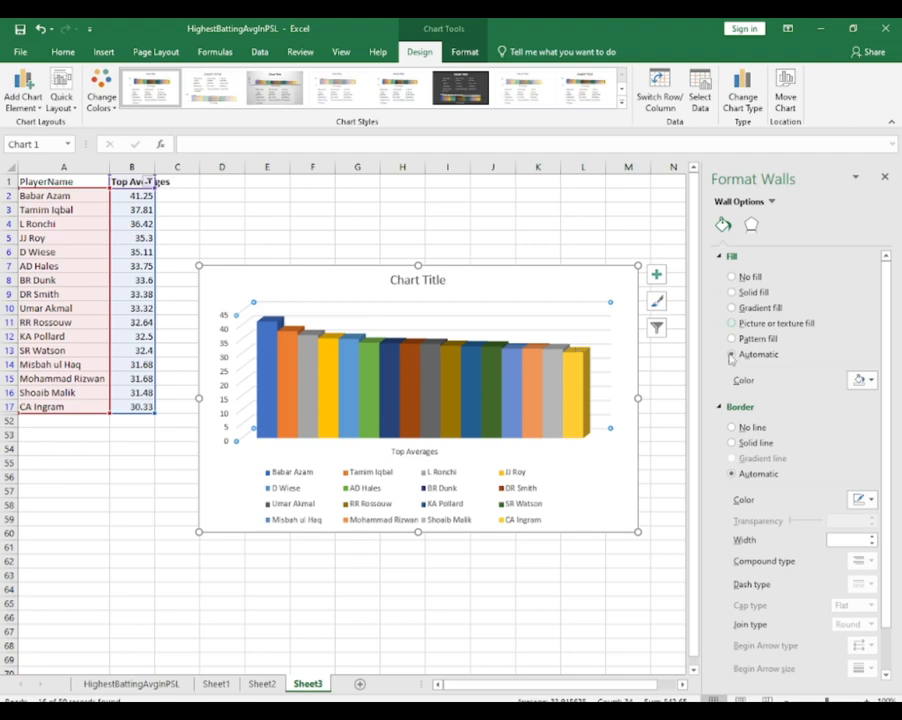
click(553, 296)
right_click(497, 313)
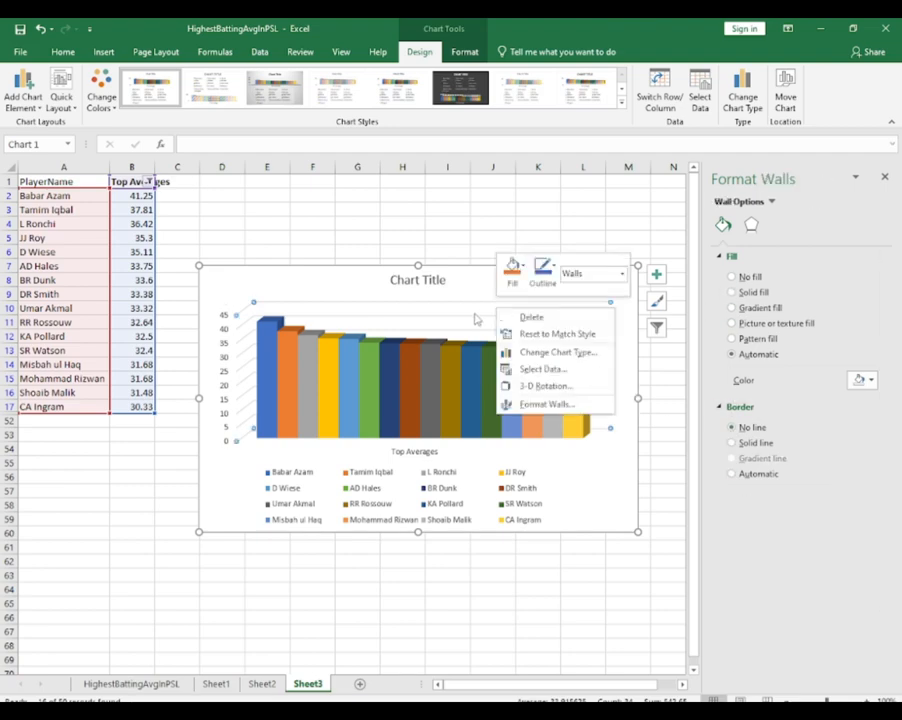
click(397, 307)
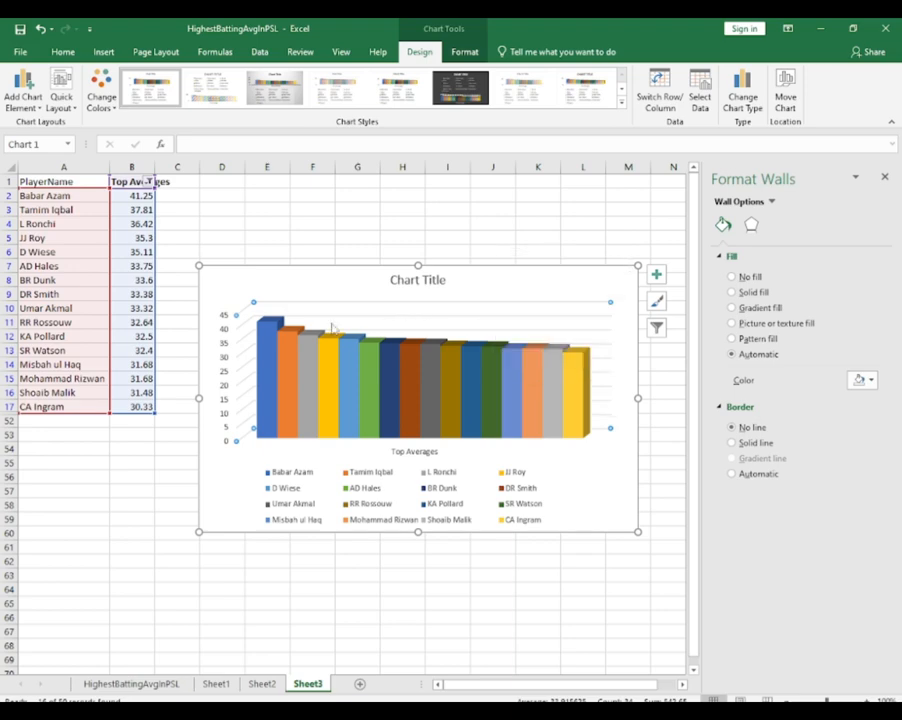
Set the minimum bound of the chart's vertical axis to 30 and close the axis formatting options
click(228, 396)
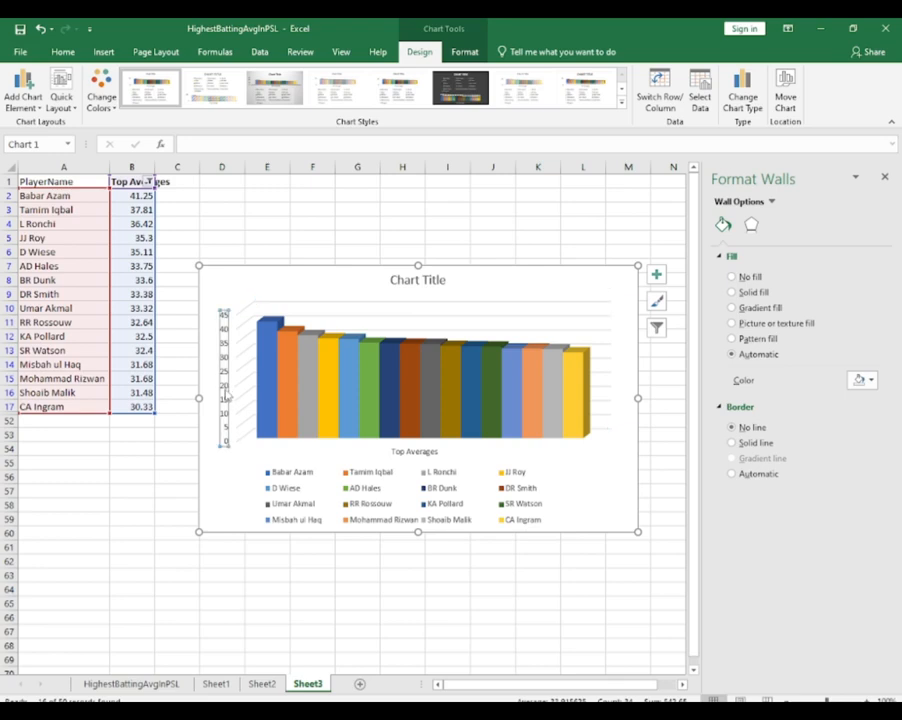
right_click(228, 396)
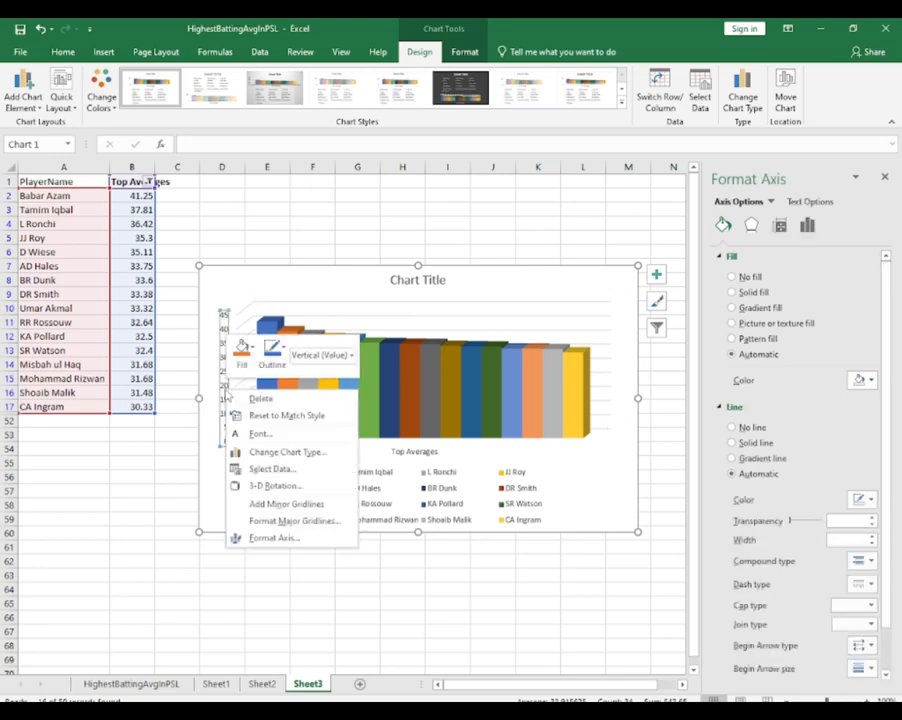
click(270, 538)
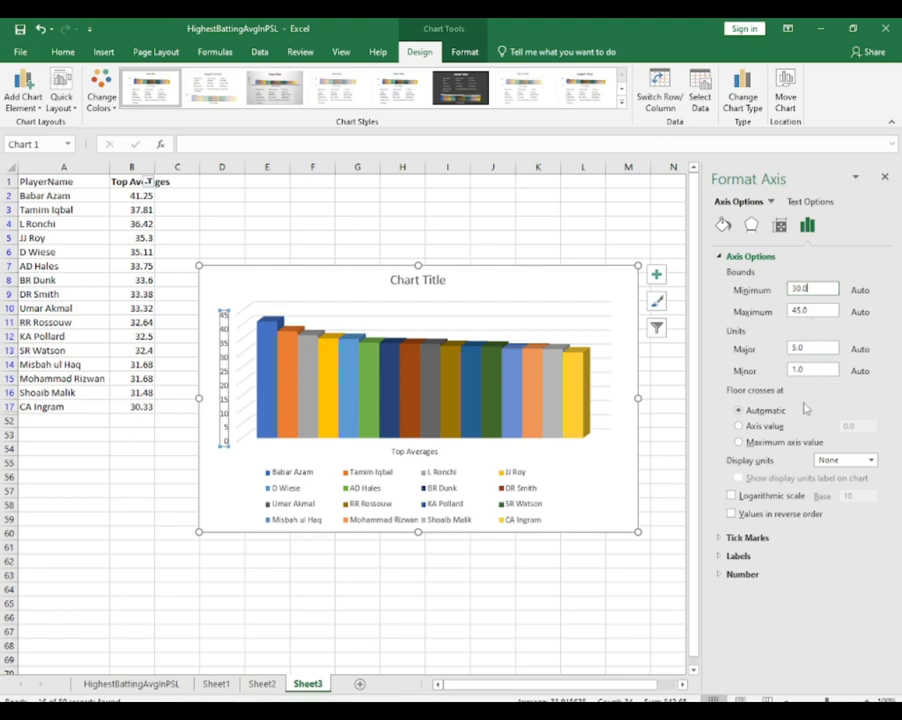
key(Tab)
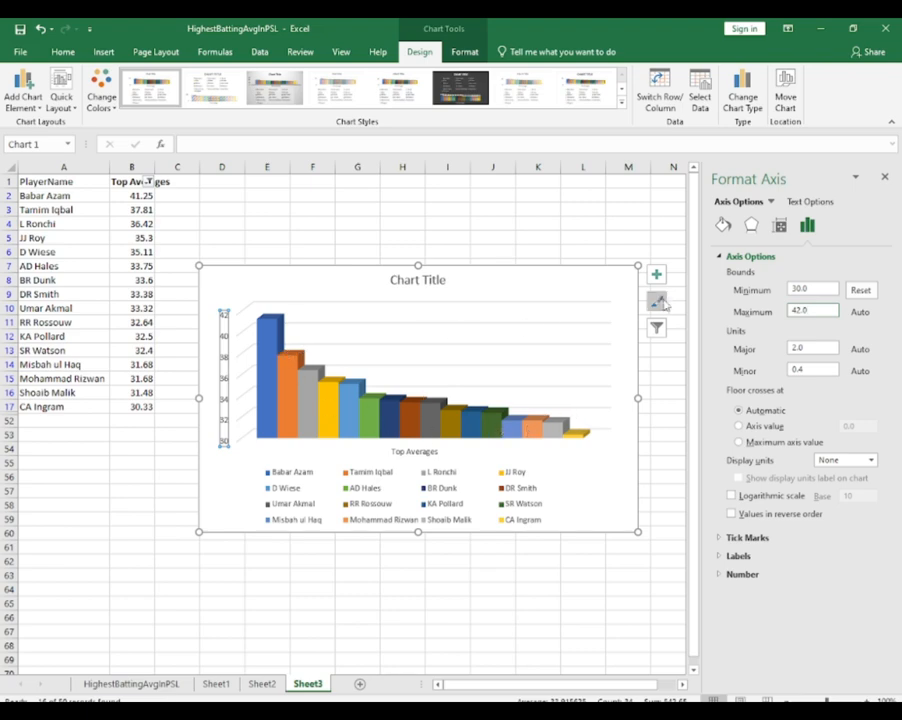
click(884, 178)
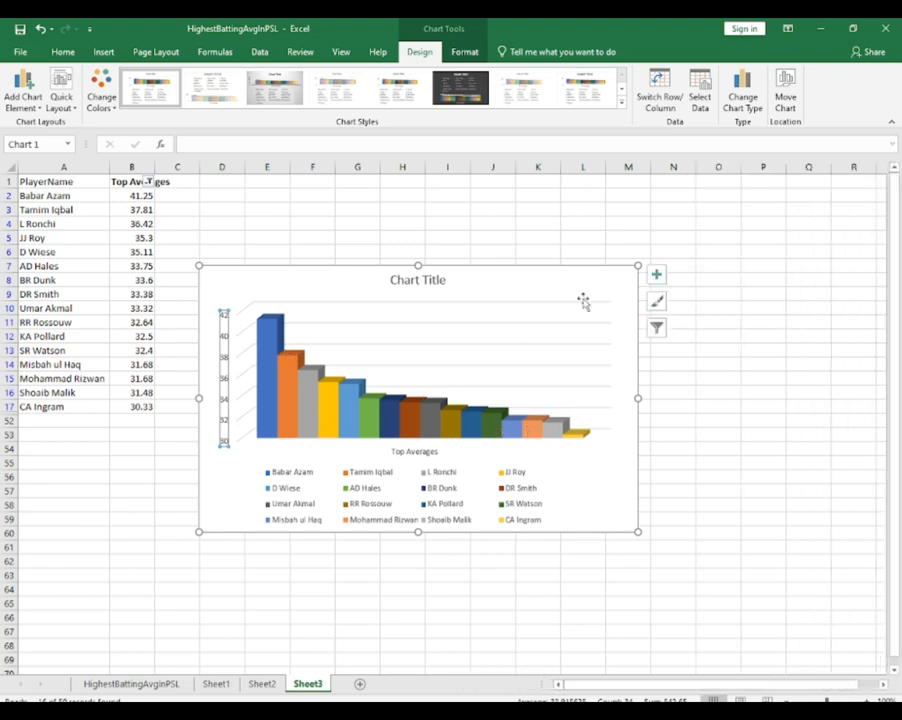
Apply the light grey gradient style with a bold title to the averages chart and set its major gridlines to no line
double_click(498, 287)
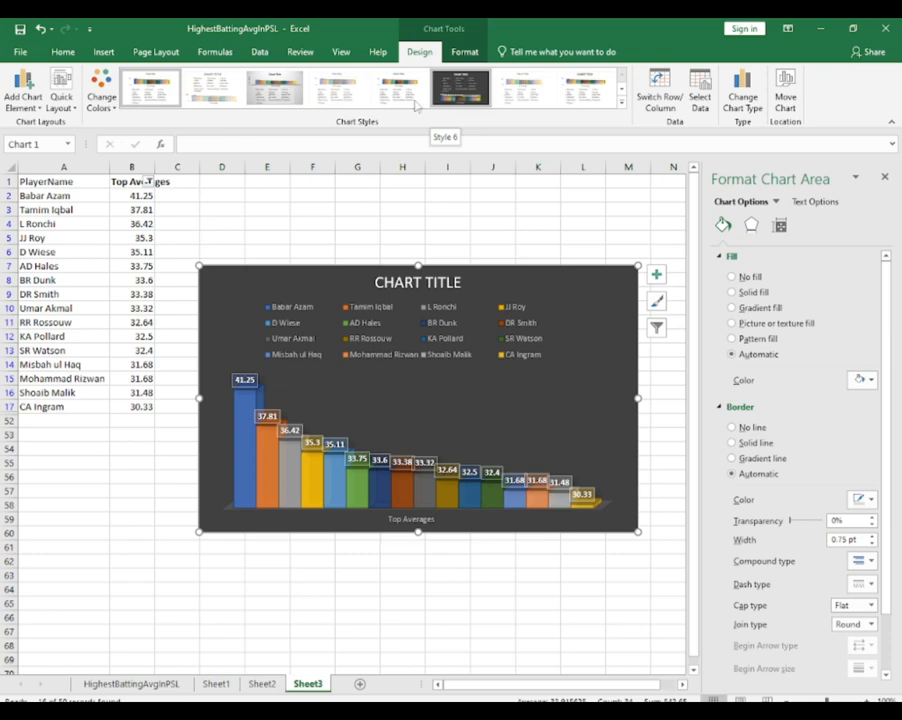
click(277, 95)
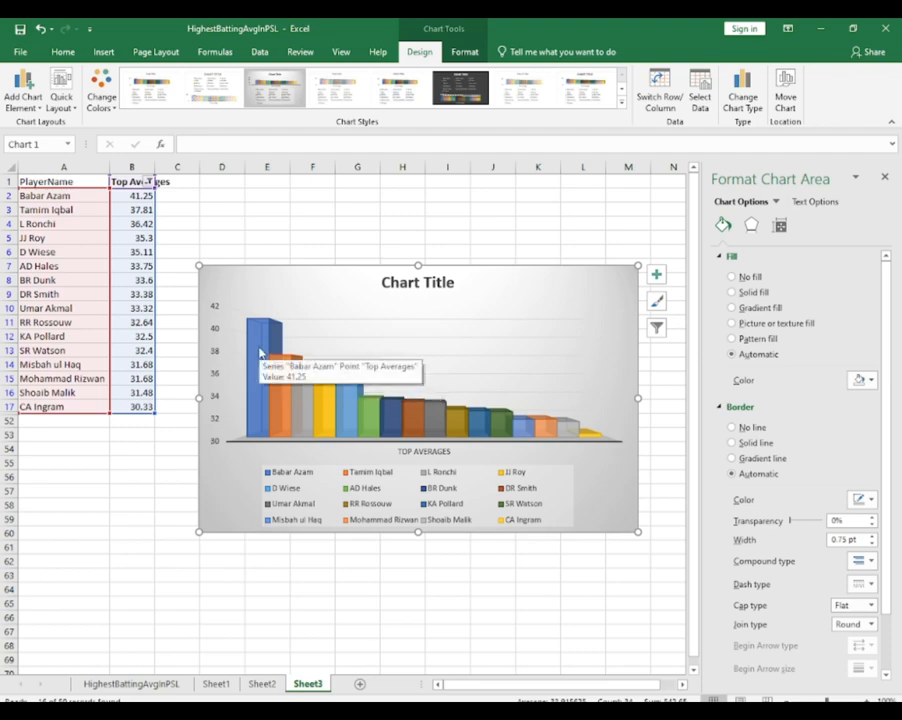
right_click(466, 342)
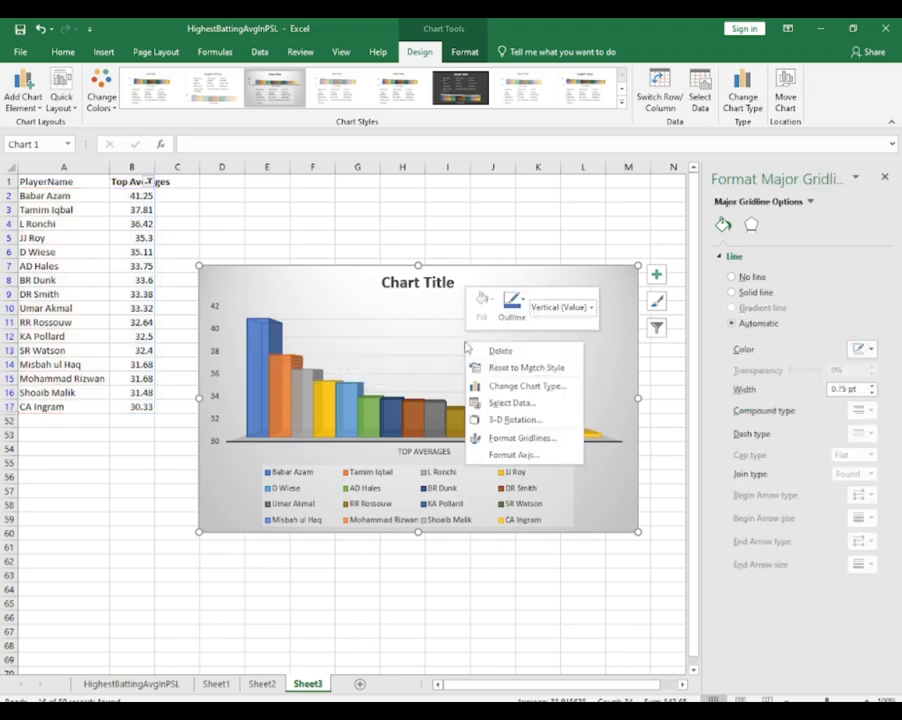
click(535, 442)
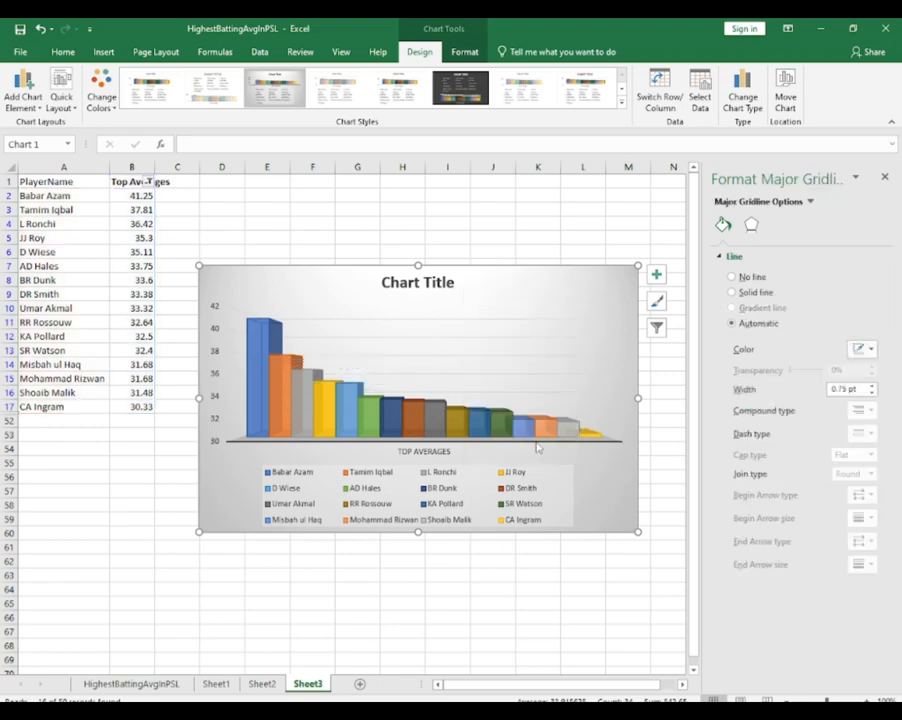
click(731, 278)
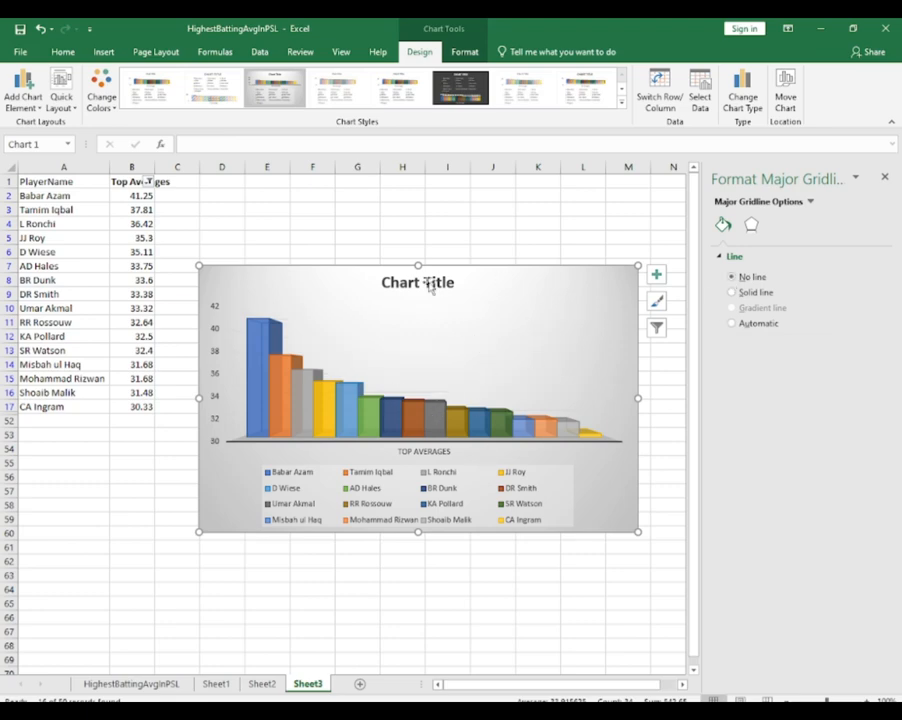
Replace the chart's placeholder title with "Top Averages"
click(430, 282)
double_click(440, 284)
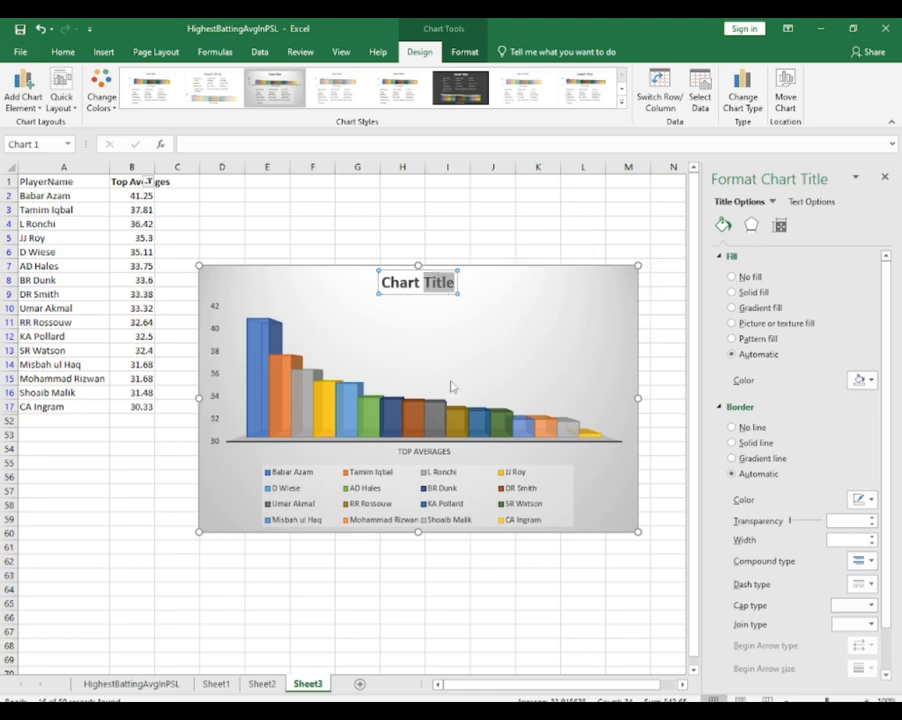
key(BackSpace)
key(BackSpace)
key(BackSpace)
key(BackSpace)
key(BackSpace)
key(BackSpace)
key(BackSpace)
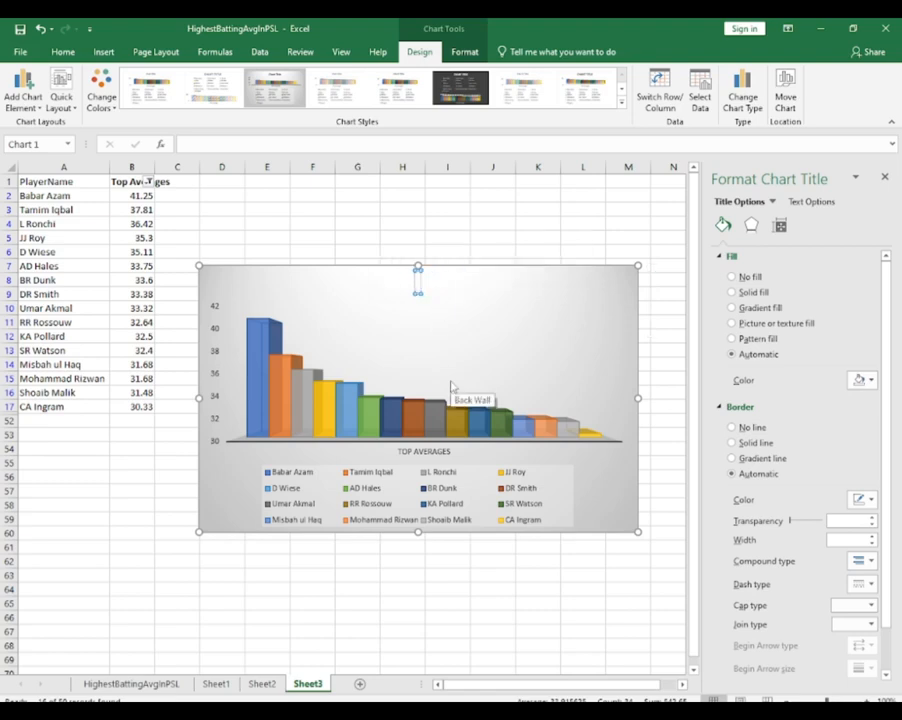
text(Top Averages)
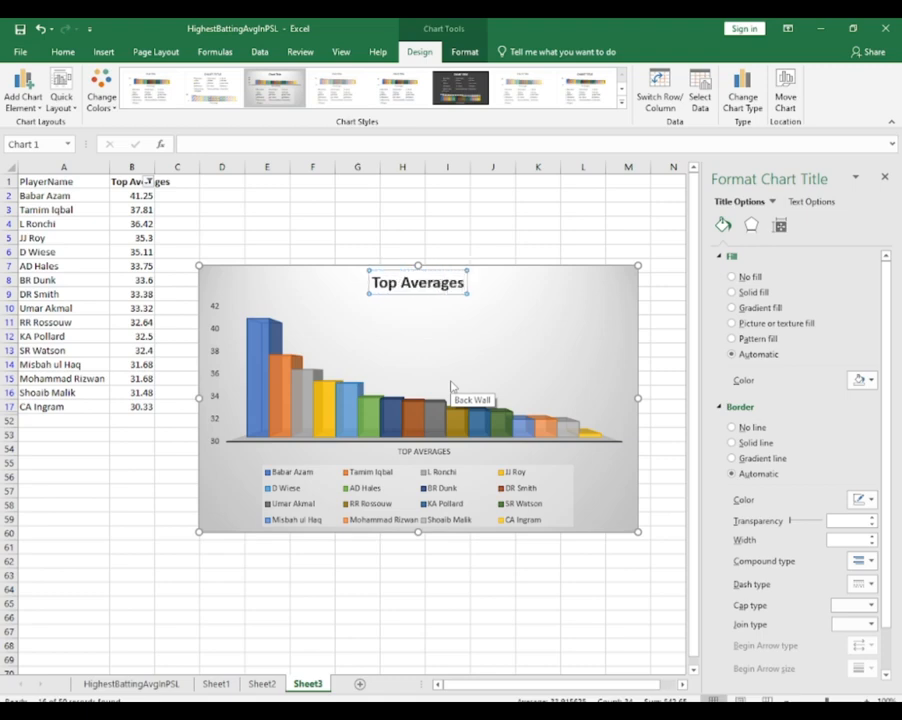
Set the font size of the chart title to 22 and close the chart formatting options
click(441, 292)
click(443, 287)
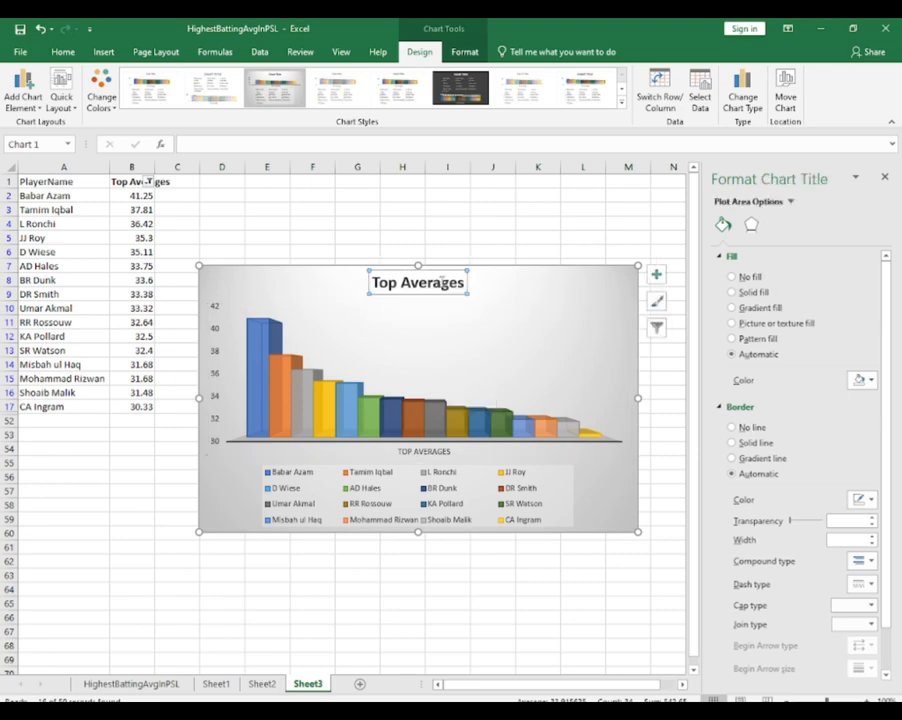
double_click(443, 287)
key(ctrl+a)
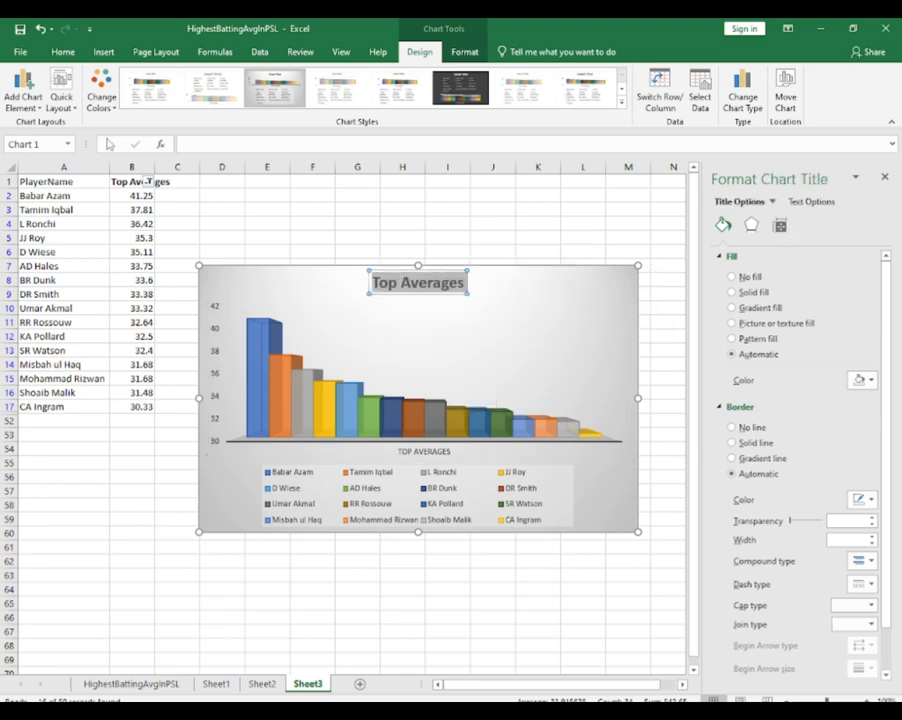
click(63, 51)
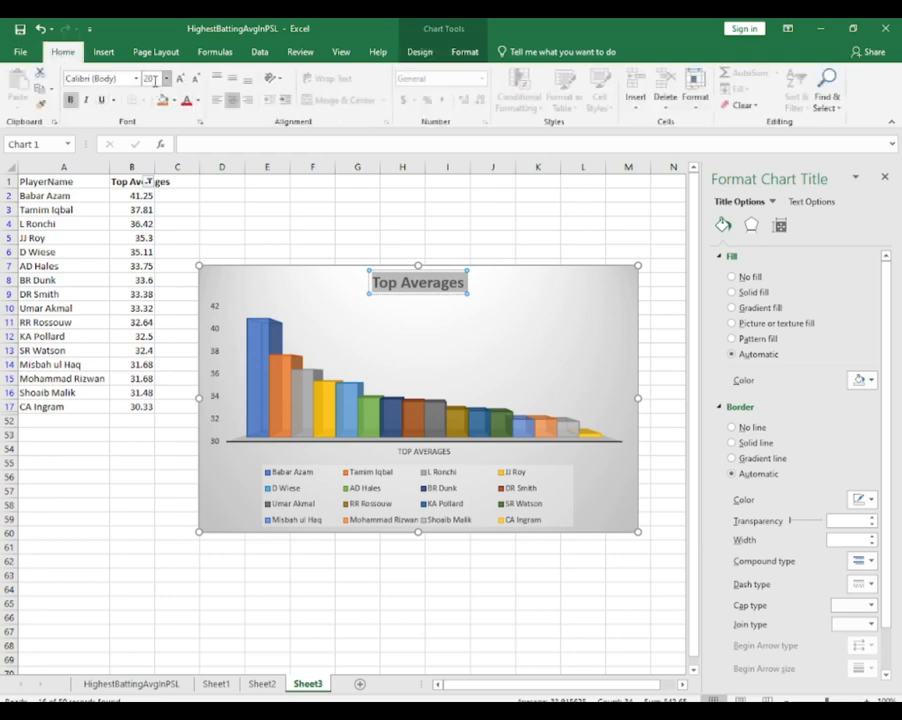
click(167, 79)
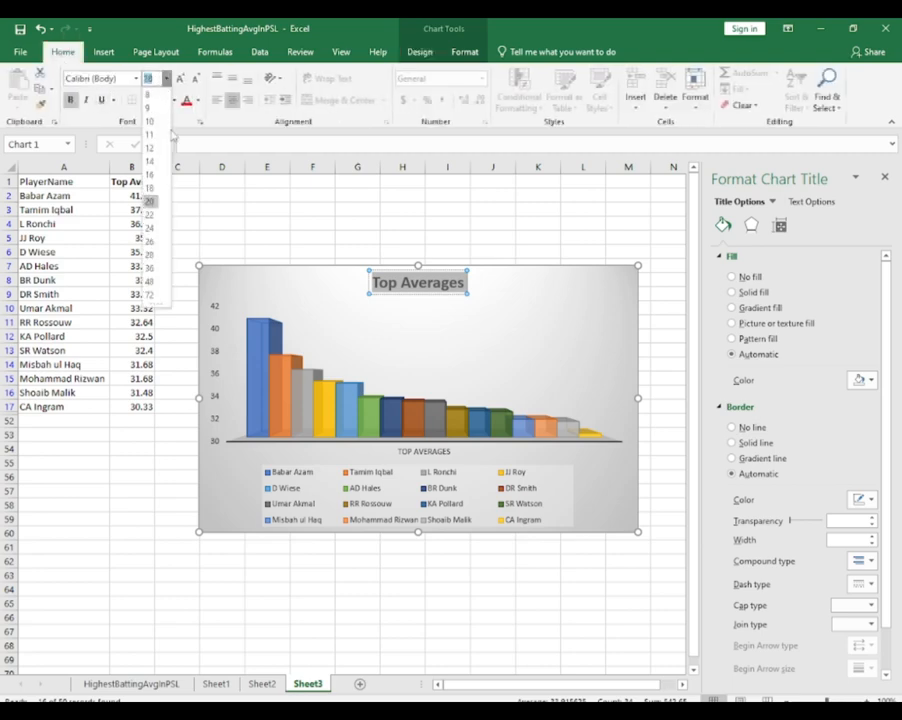
click(157, 216)
click(475, 316)
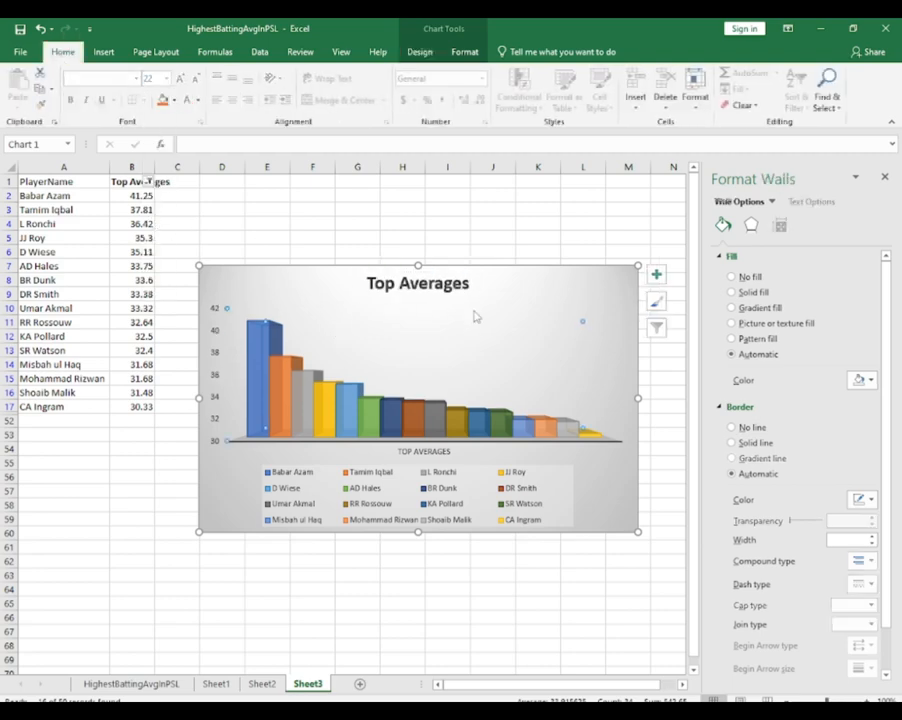
click(523, 298)
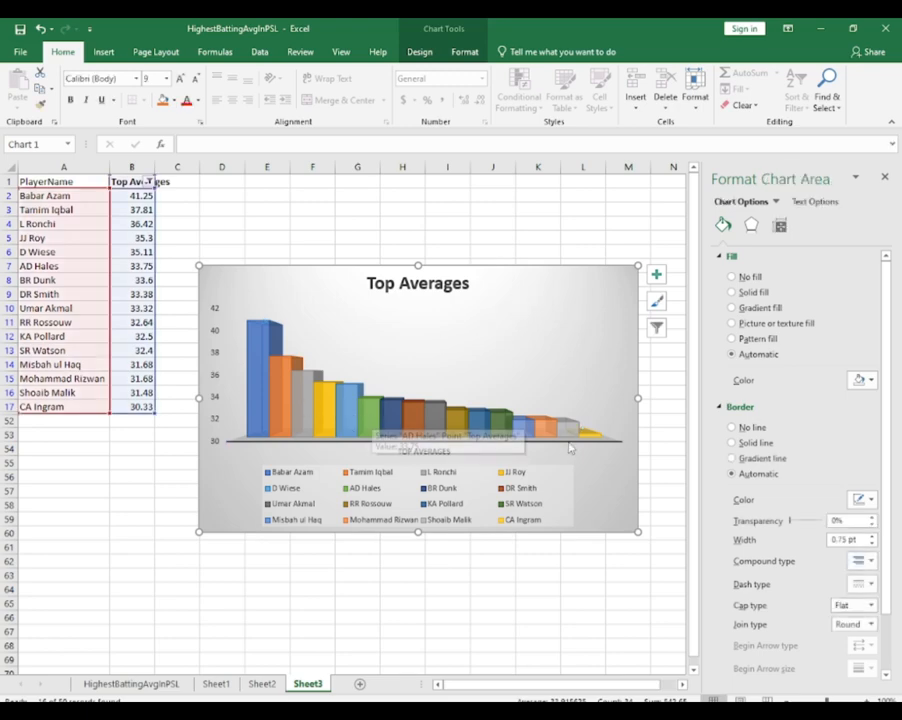
mouse_move(590, 437)
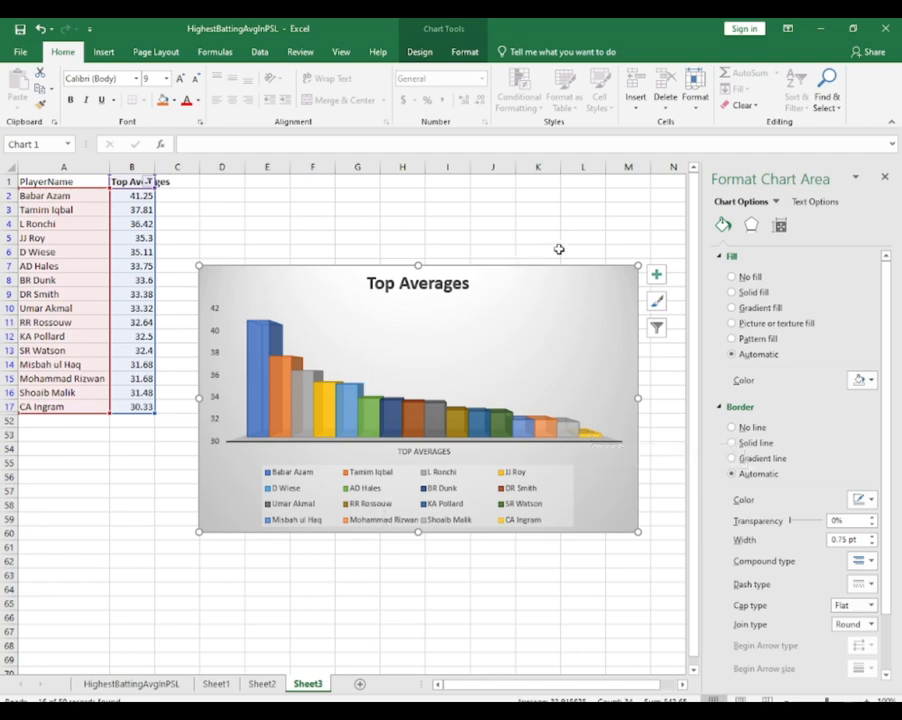
click(884, 177)
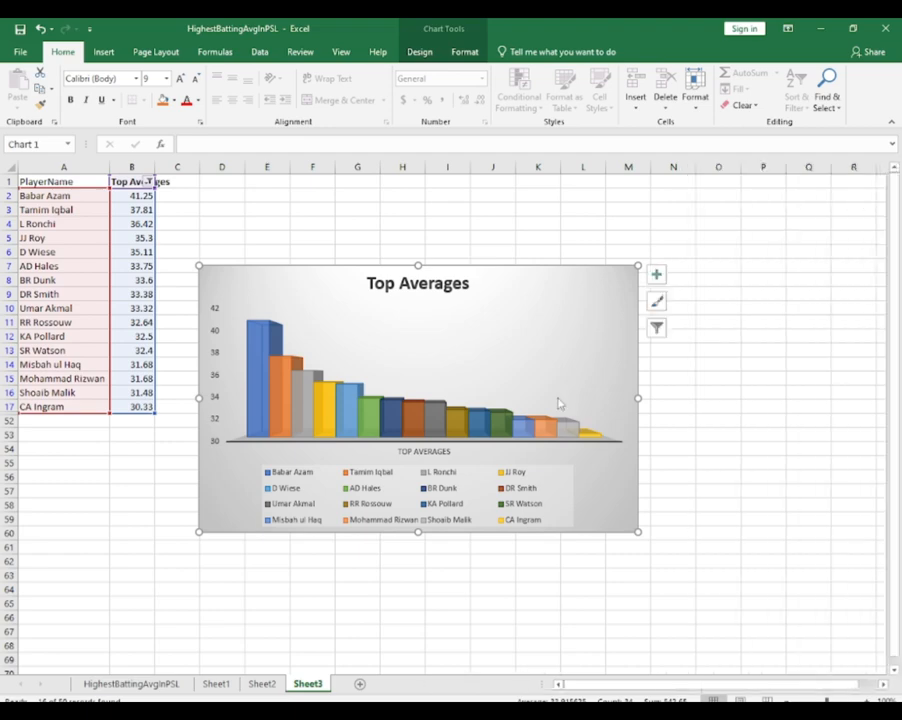
Add a new sheet, Sheet4, and copy the PlayerName column from the HighestBattingAvgInPSL sheet into its column A
click(360, 684)
click(138, 685)
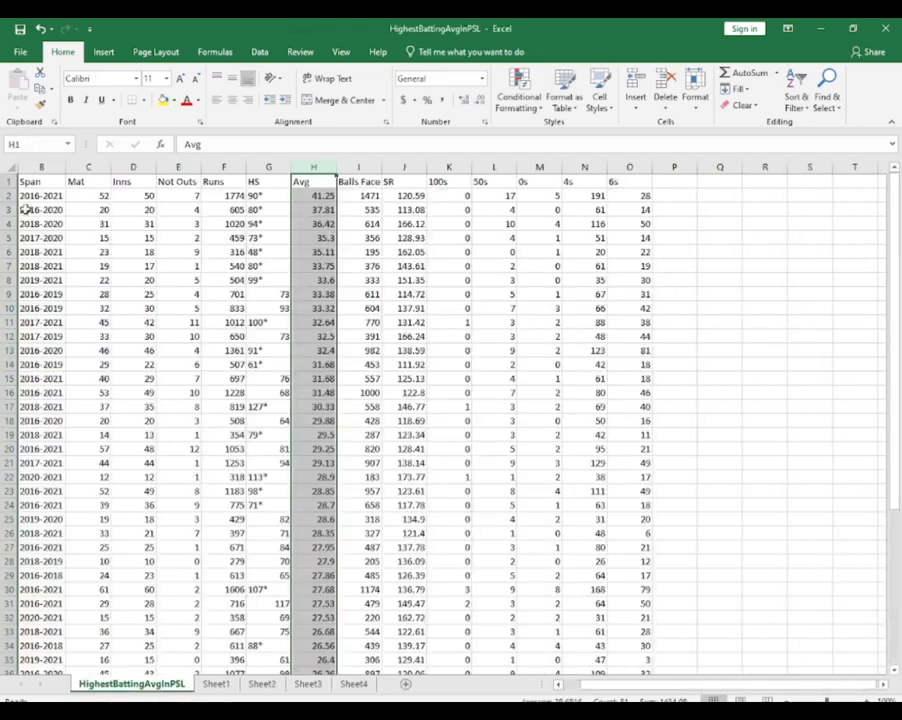
scroll(112, 263, left, 1)
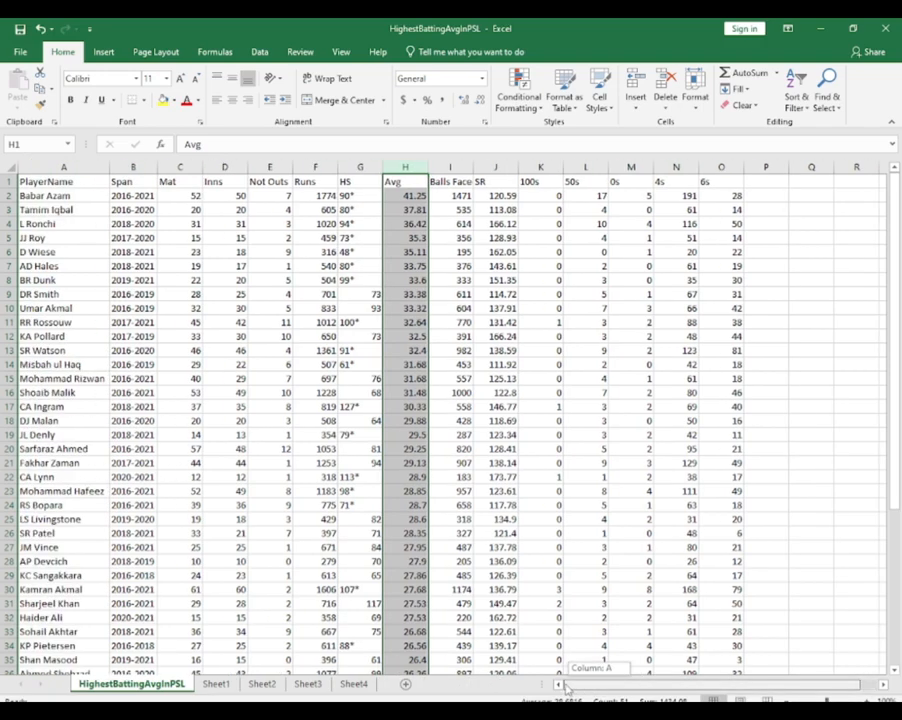
click(61, 168)
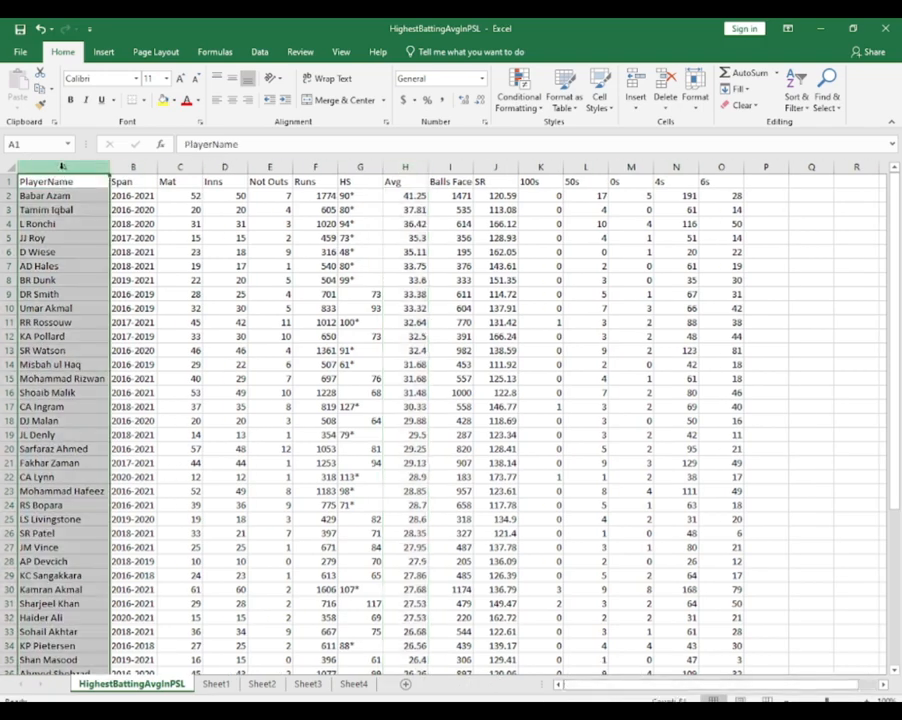
key(ctrl+c)
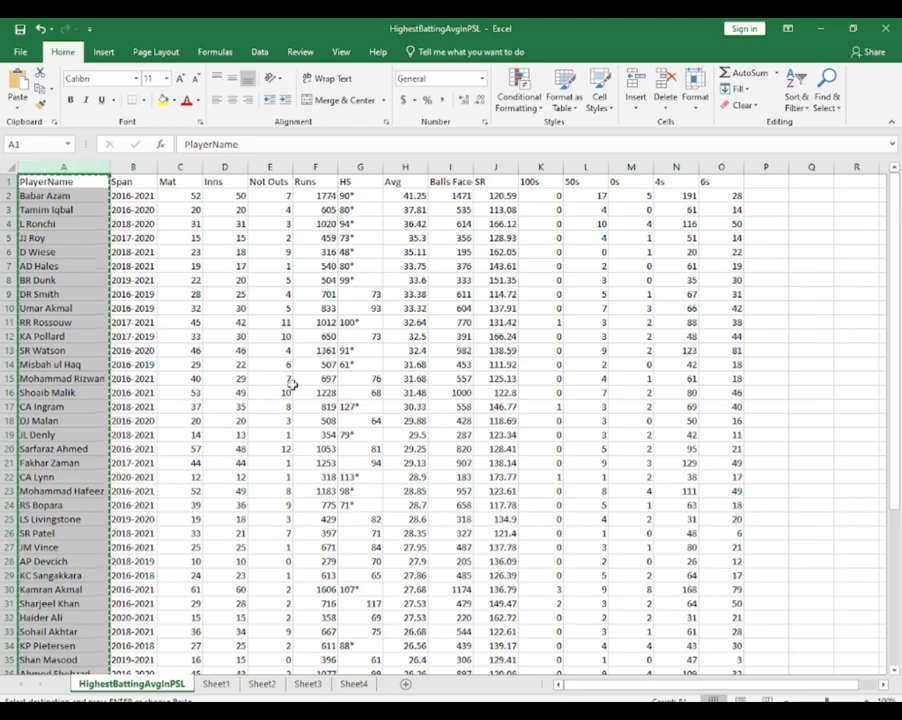
click(352, 684)
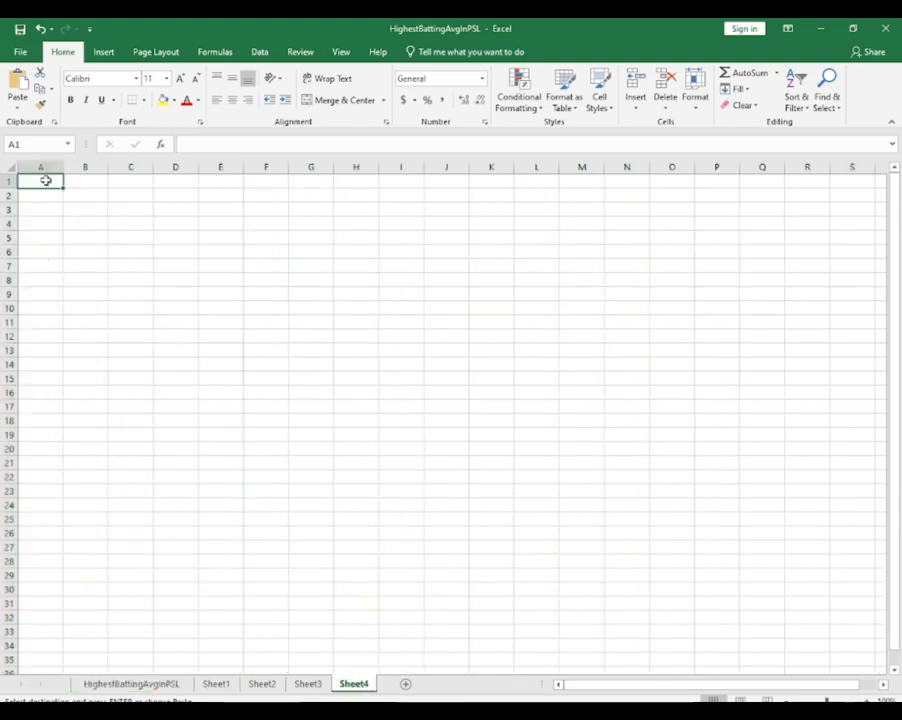
key(ctrl+v)
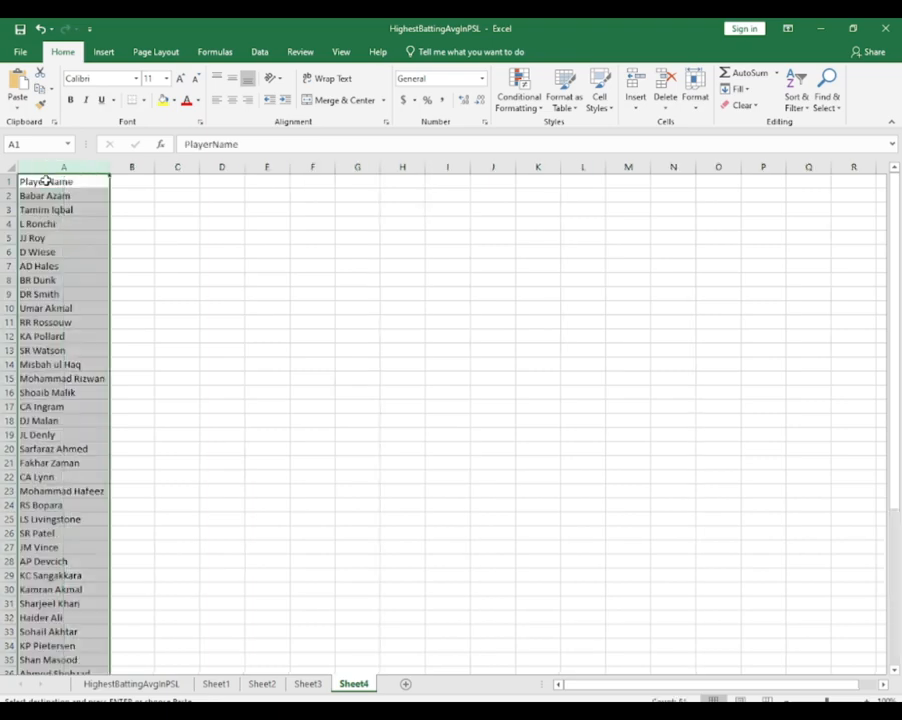
Copy the Mat column from the HighestBattingAvgInPSL sheet into column B of Sheet4
click(128, 684)
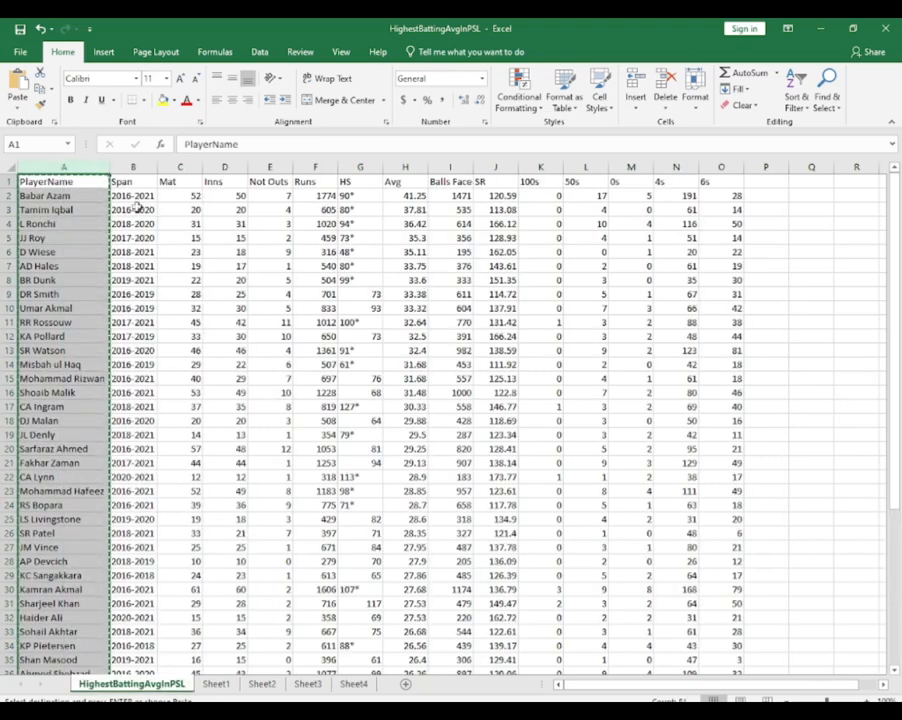
click(183, 167)
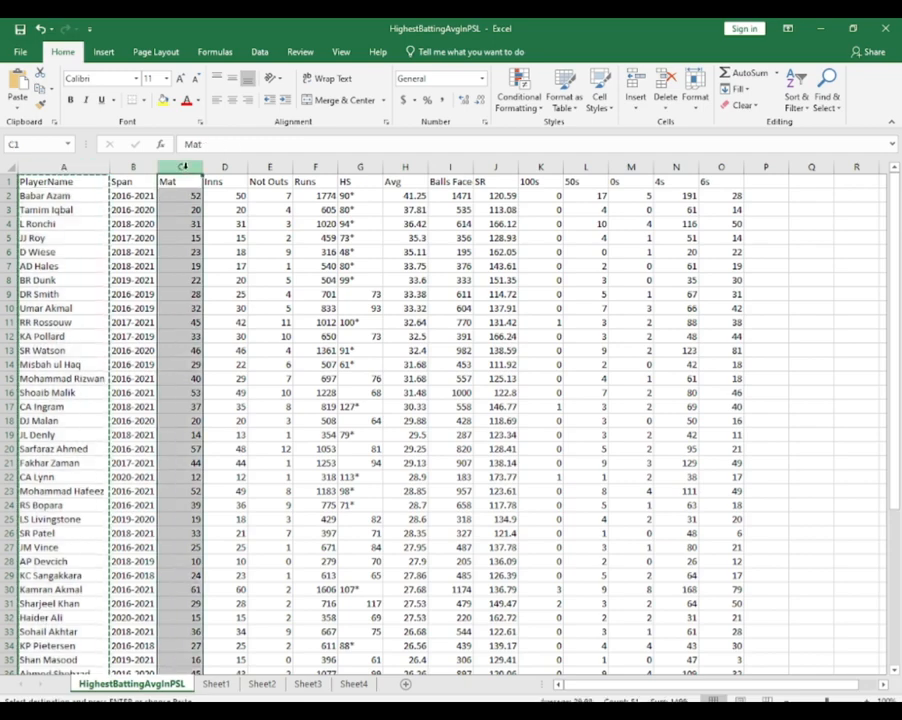
key(ctrl+v)
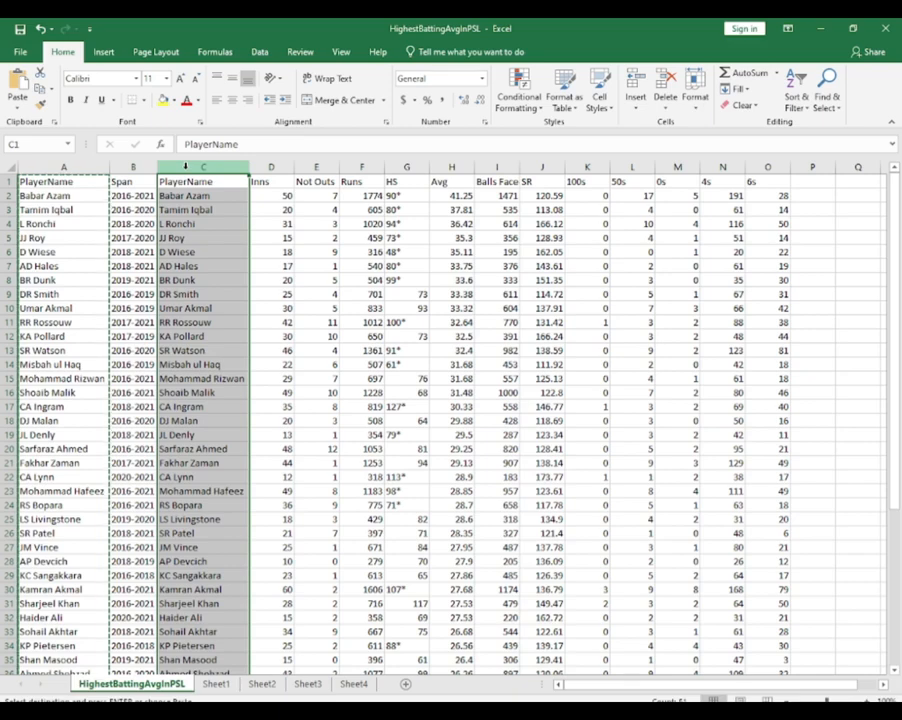
key(ctrl+z)
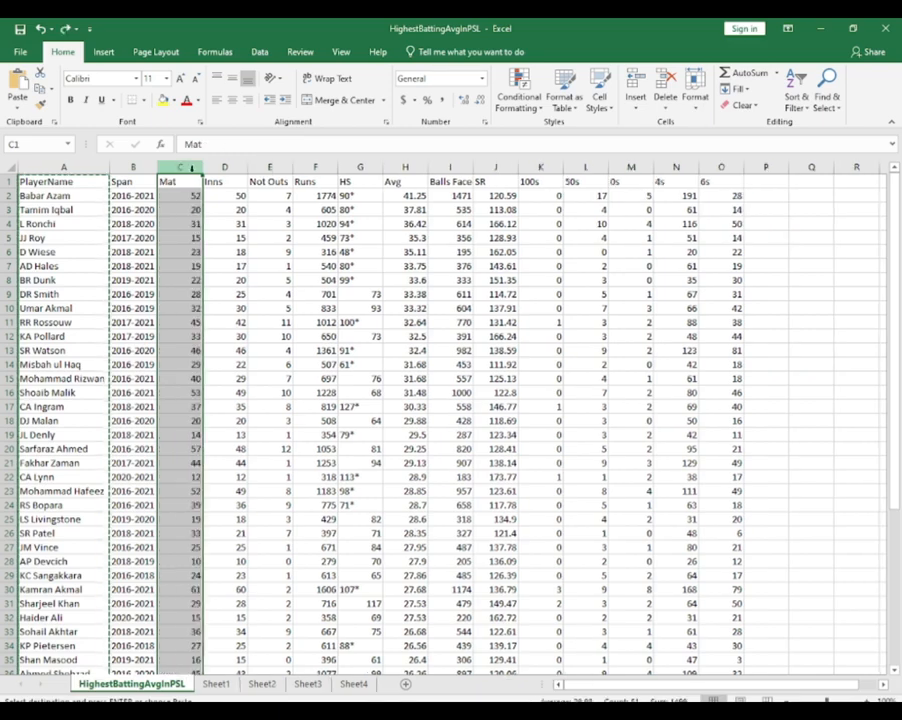
key(ctrl+c)
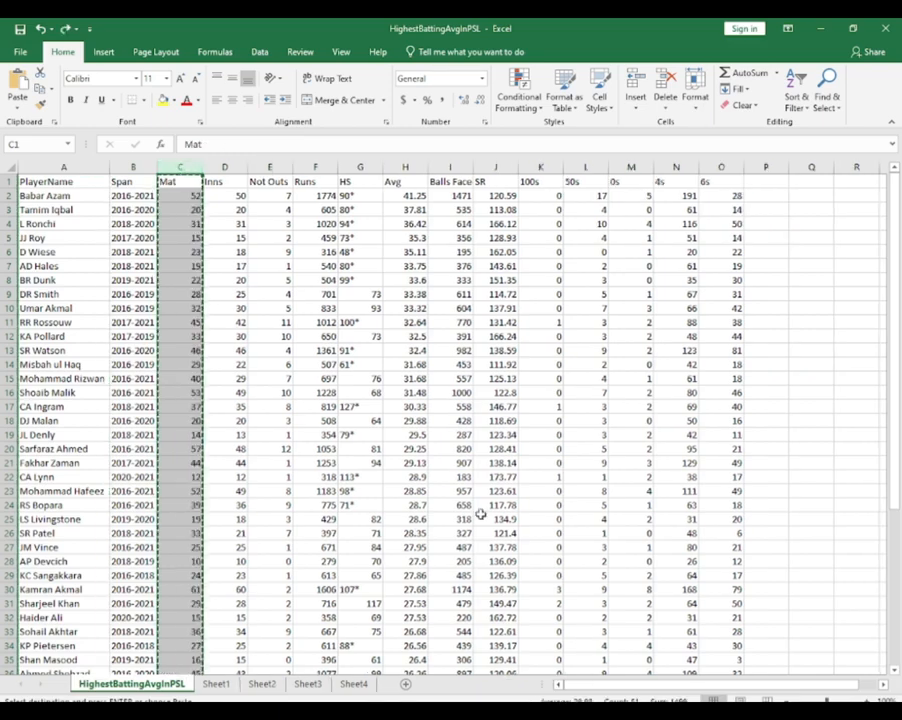
click(352, 684)
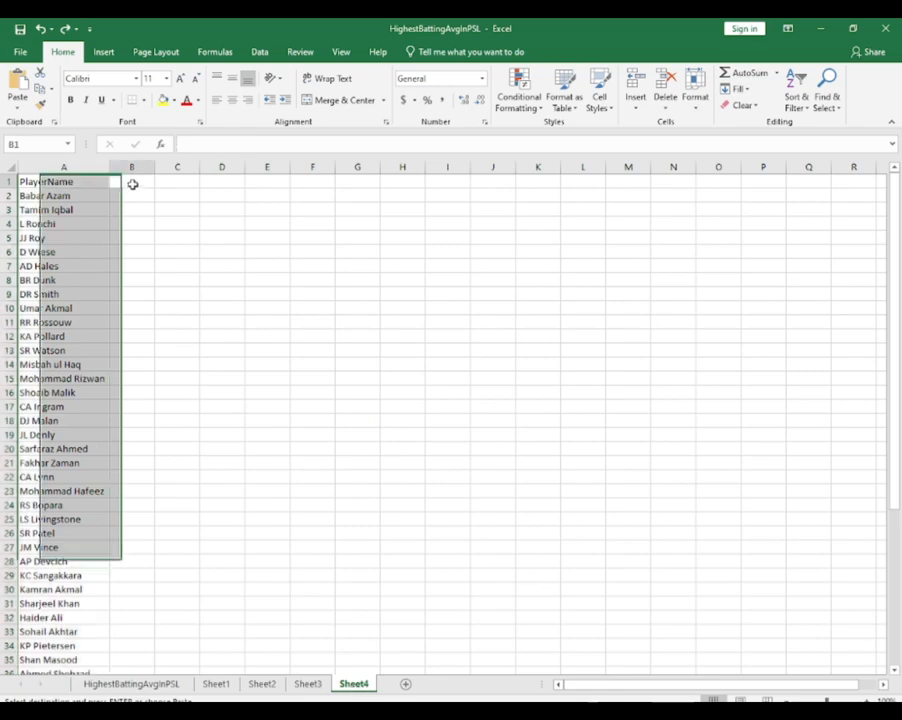
click(132, 183)
key(ctrl+v)
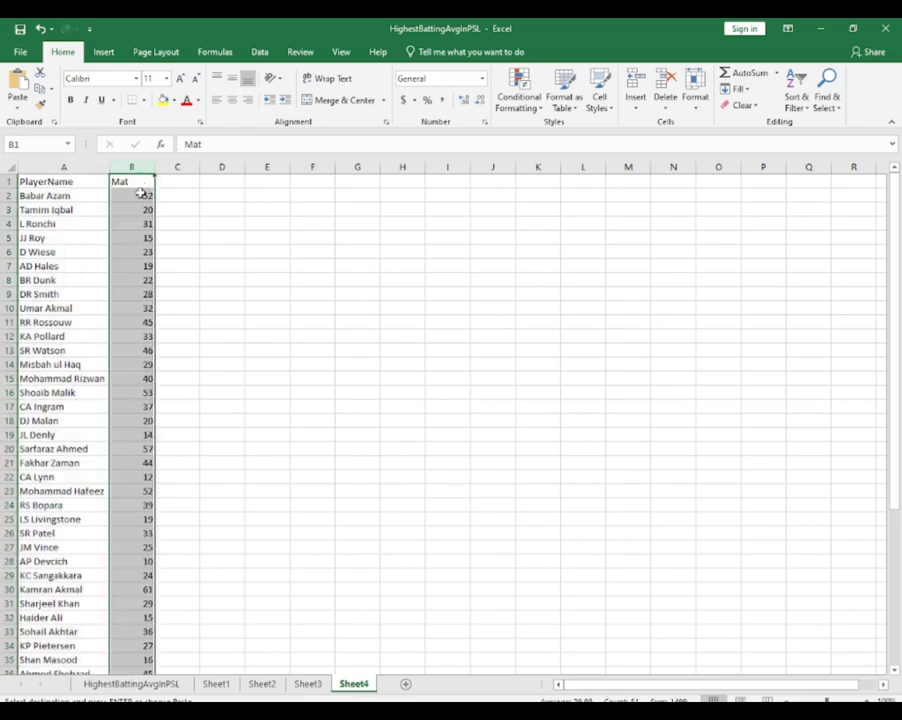
Add a filter to the Mat column on Sheet4 and keep the whole column selected
click(796, 95)
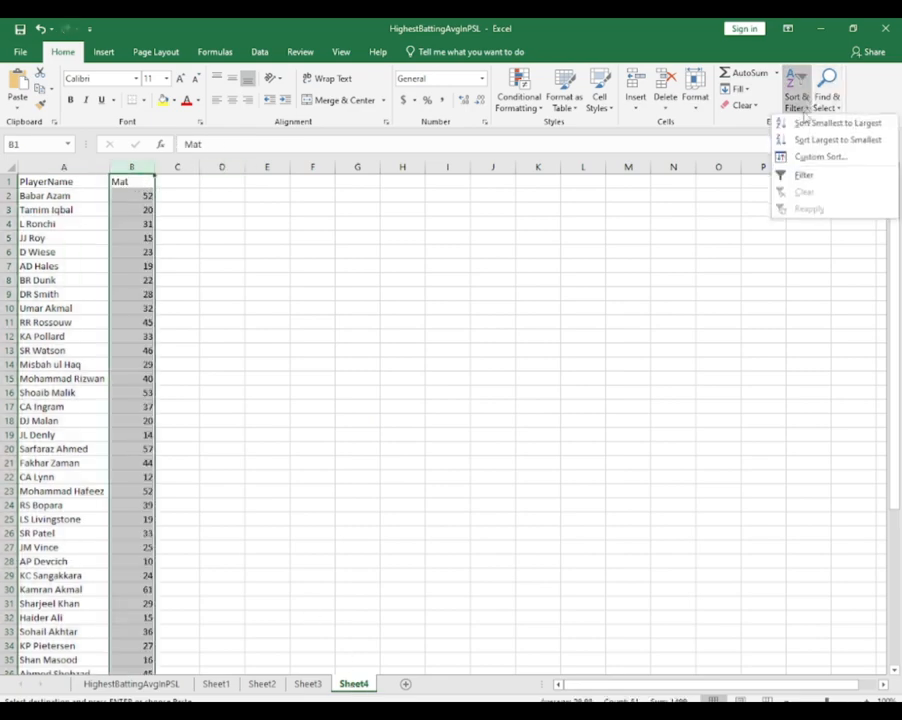
click(804, 176)
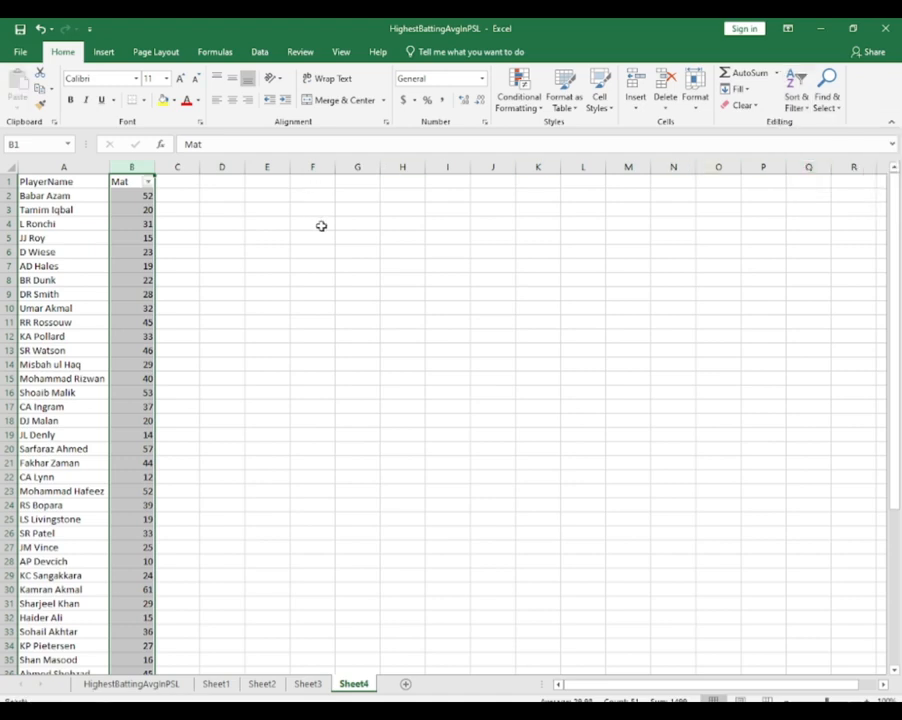
click(145, 186)
click(148, 181)
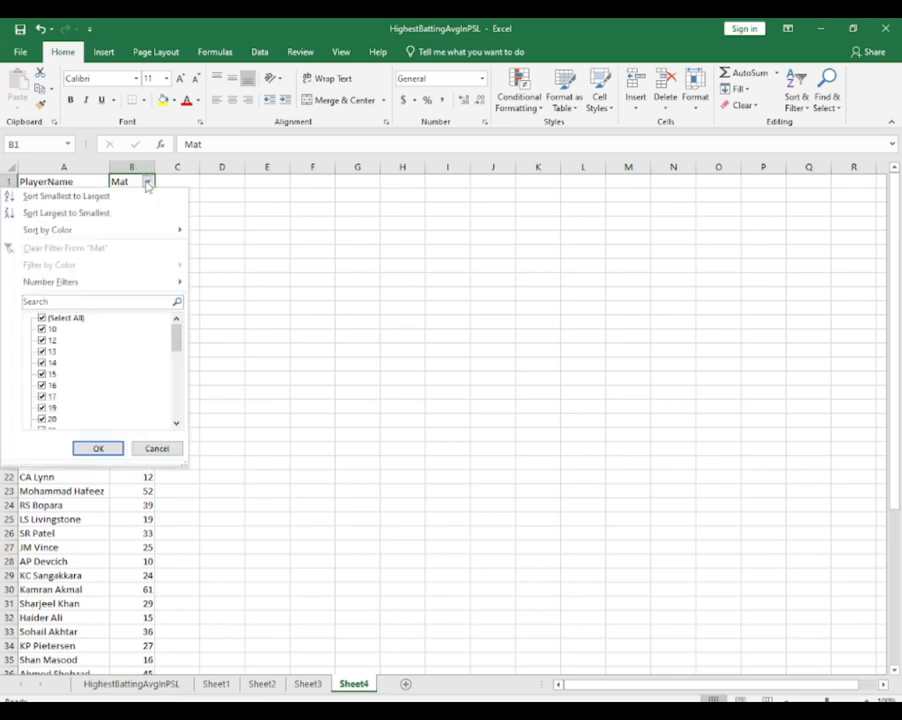
click(231, 193)
click(130, 166)
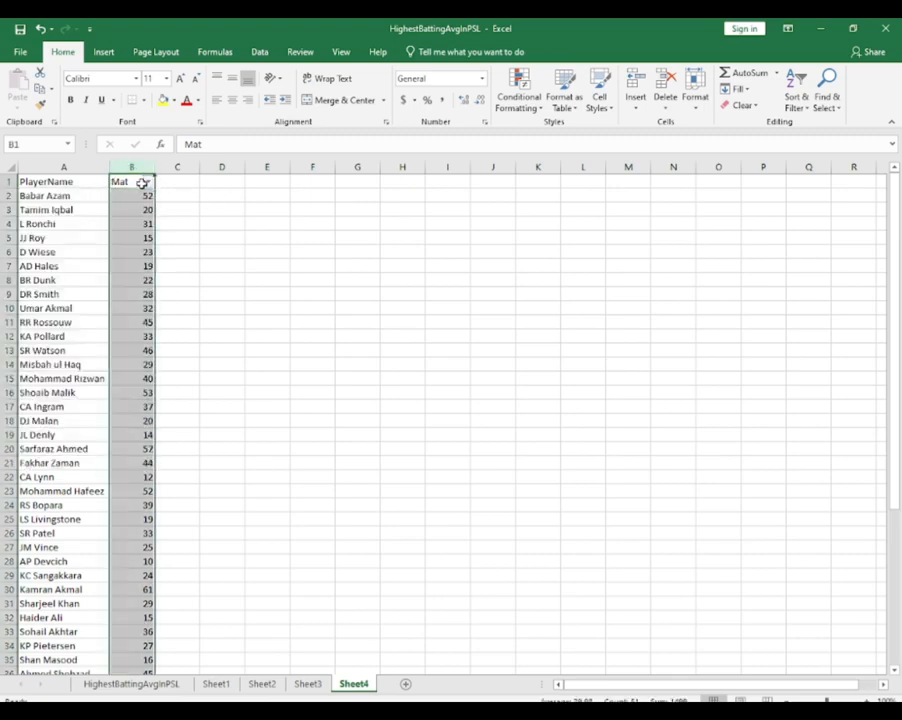
Review all the values in the Mat column's filter list on Sheet4 and keep every value selected
click(148, 182)
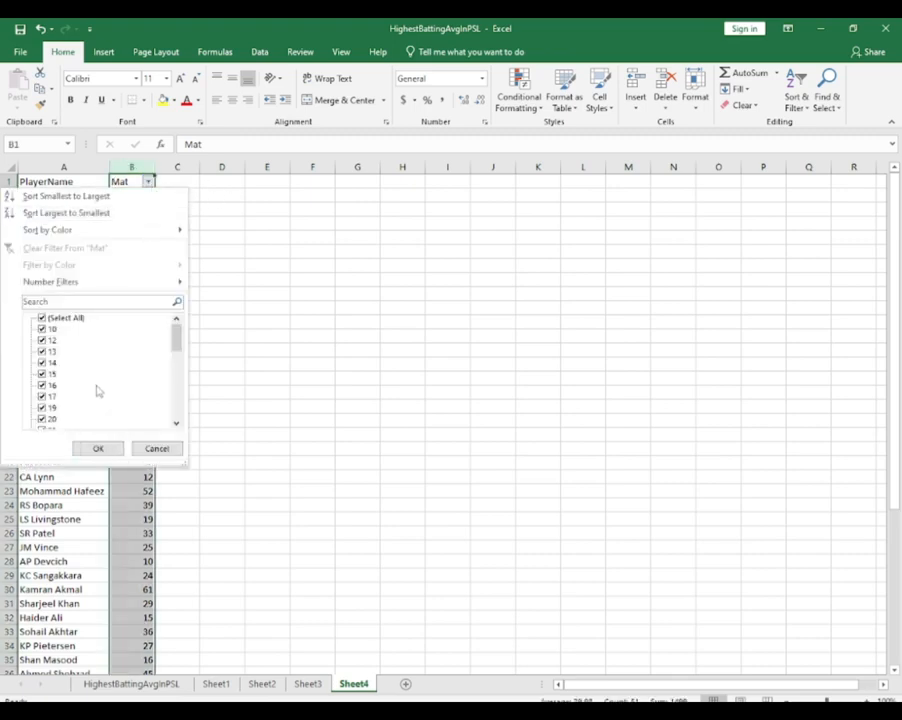
scroll(96, 389, down, 4)
scroll(97, 391, down, 3)
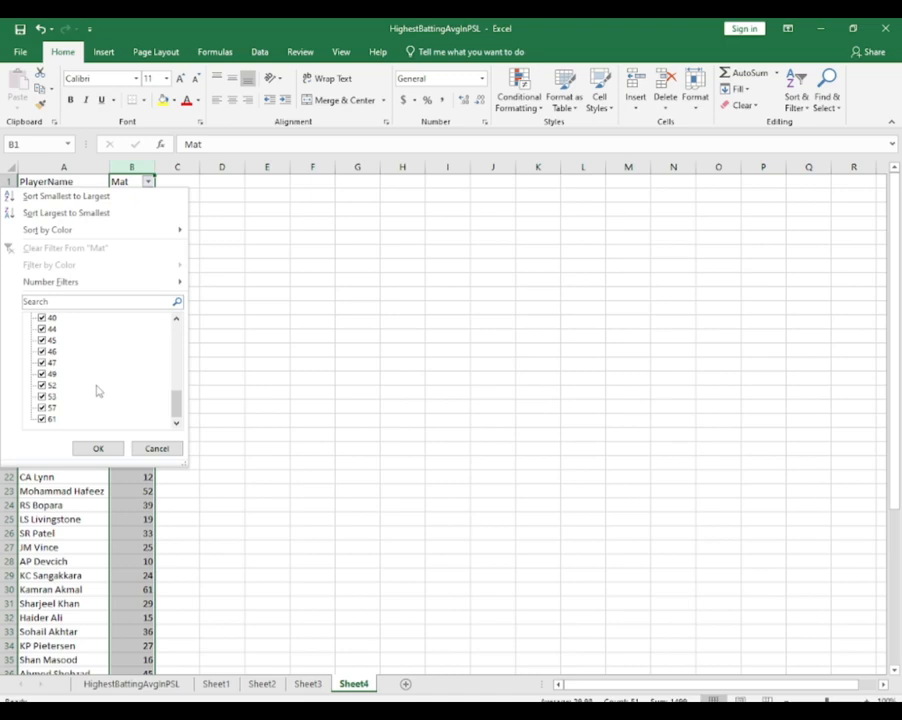
scroll(97, 391, up, 7)
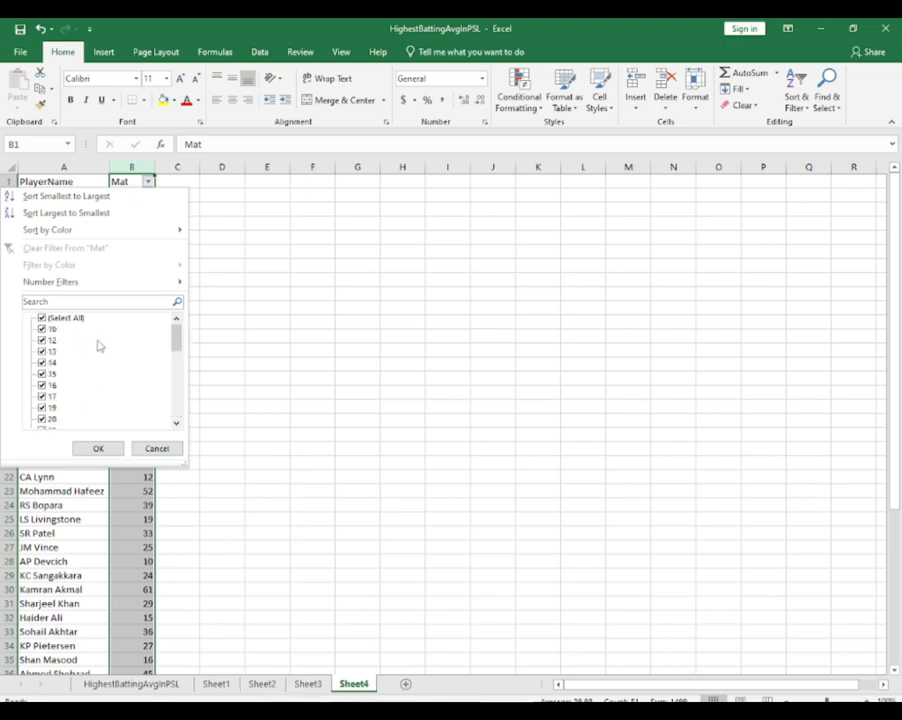
click(97, 449)
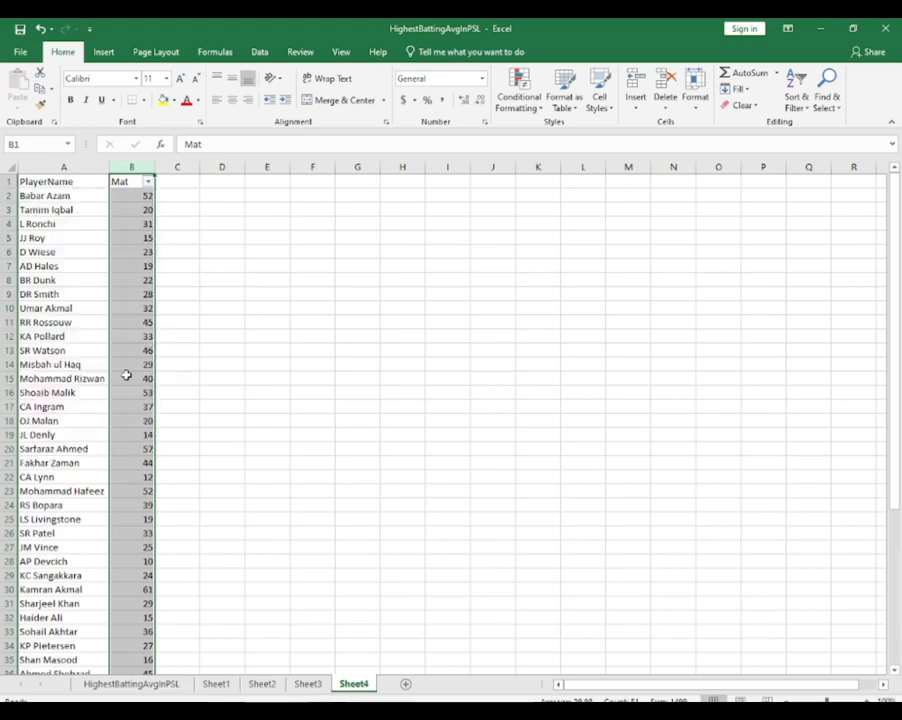
Select the PlayerName and Mat data on Sheet4 and open the full list of chart types for a new chart
click(86, 269)
key(ctrl+a)
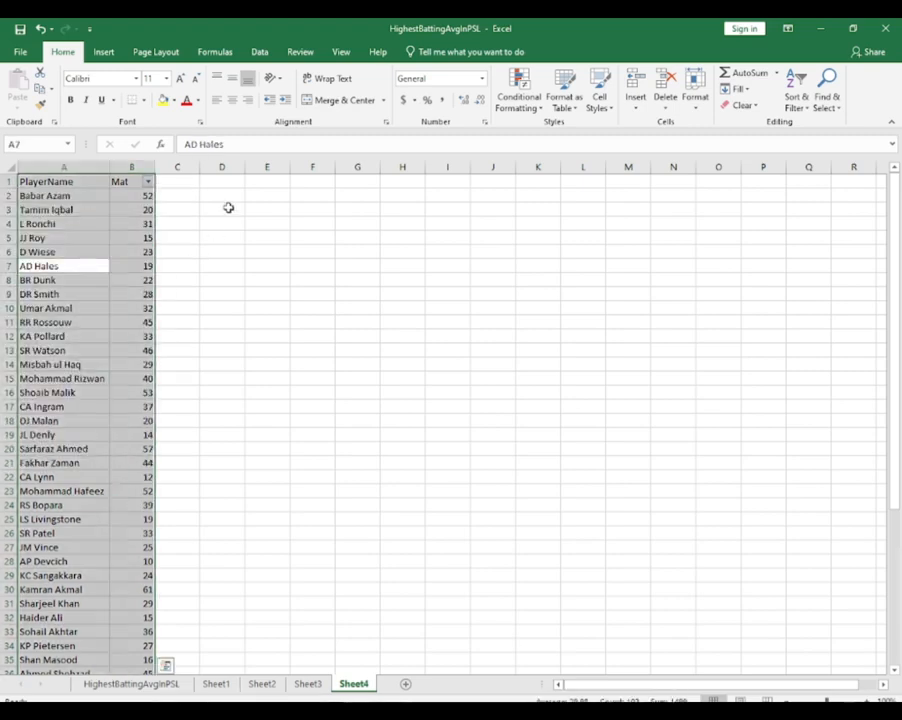
click(103, 51)
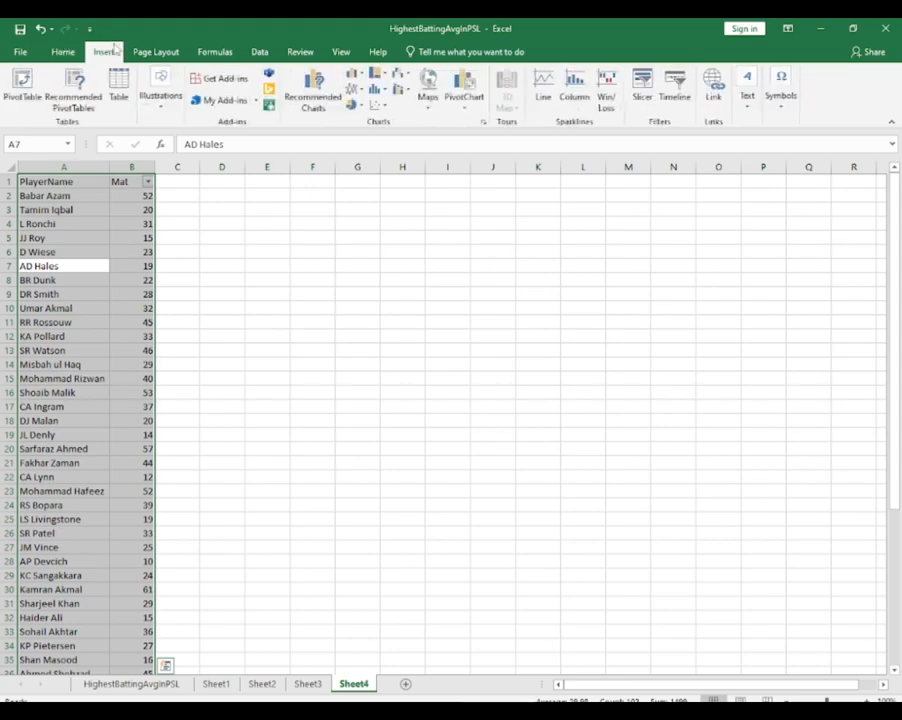
click(311, 104)
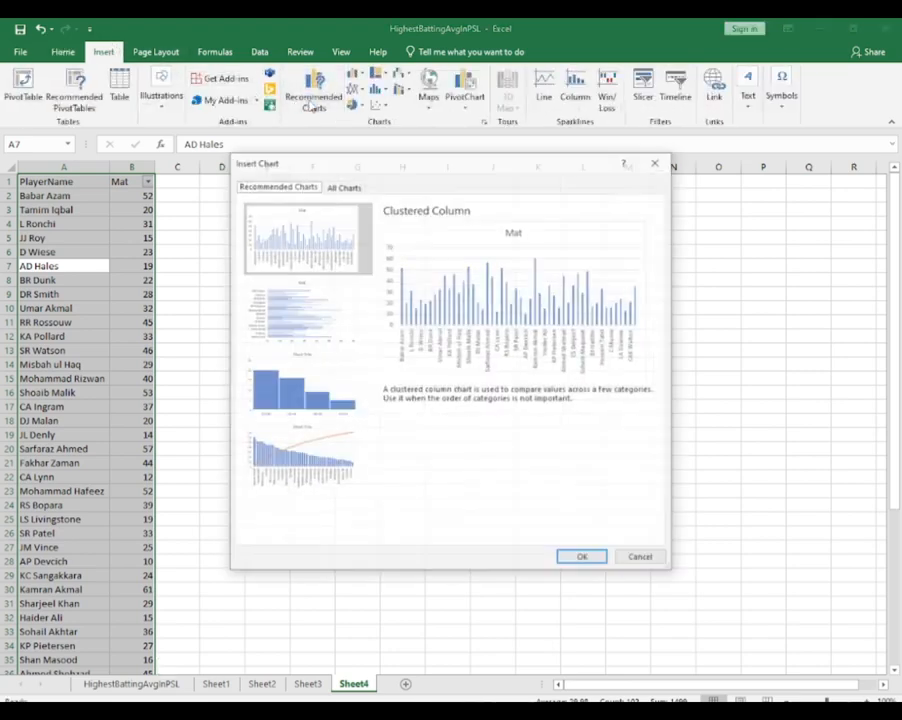
click(341, 186)
mouse_move(563, 311)
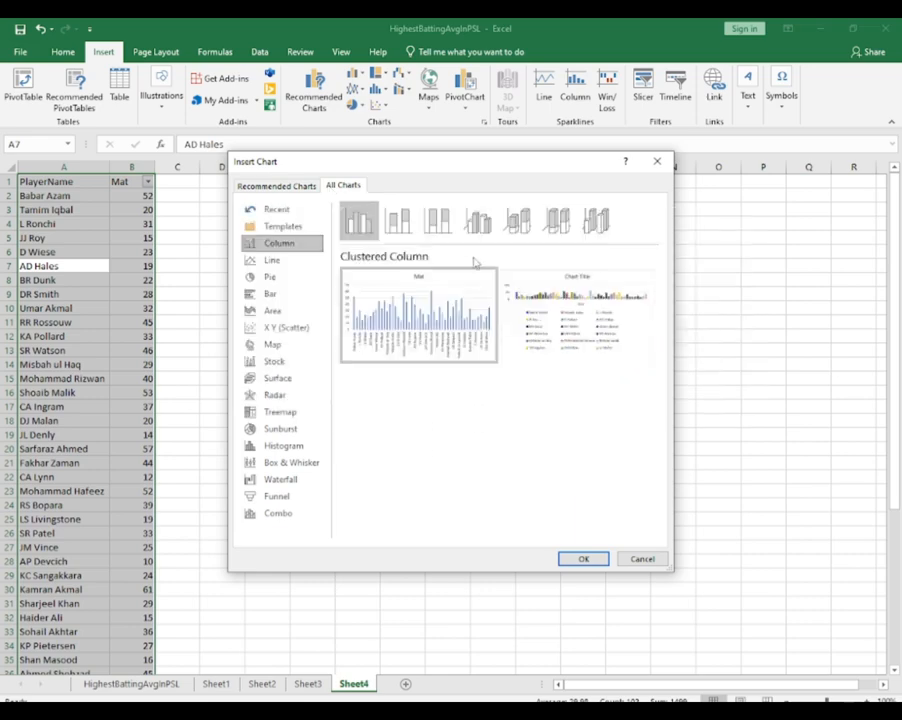
Compare the previews of the 3-D Clustered Column and 3-D Stacked Column charts for the Mat data
click(477, 220)
click(516, 222)
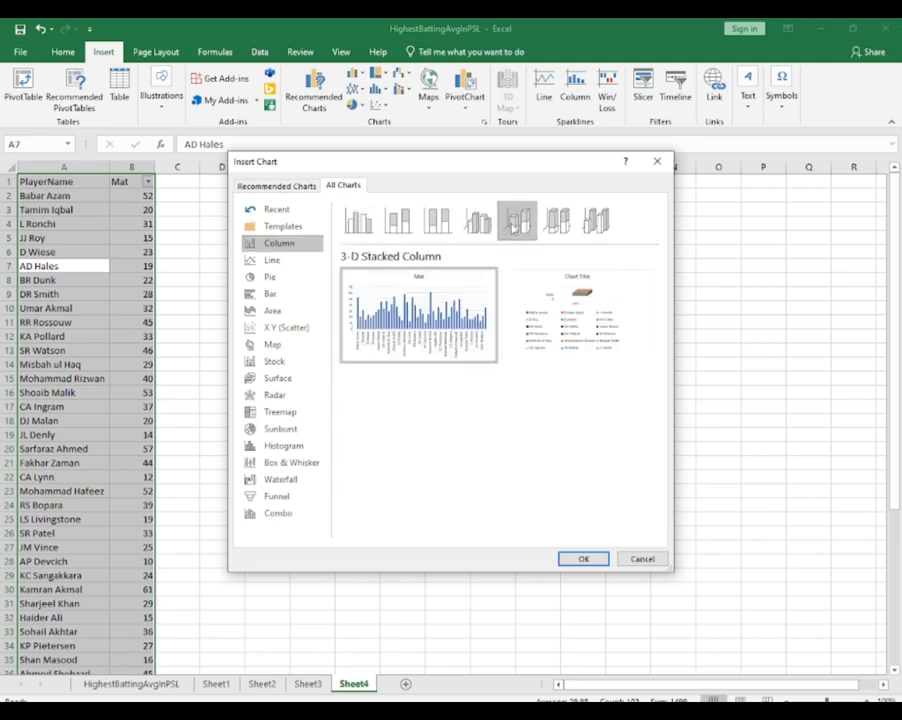
click(477, 220)
mouse_move(612, 316)
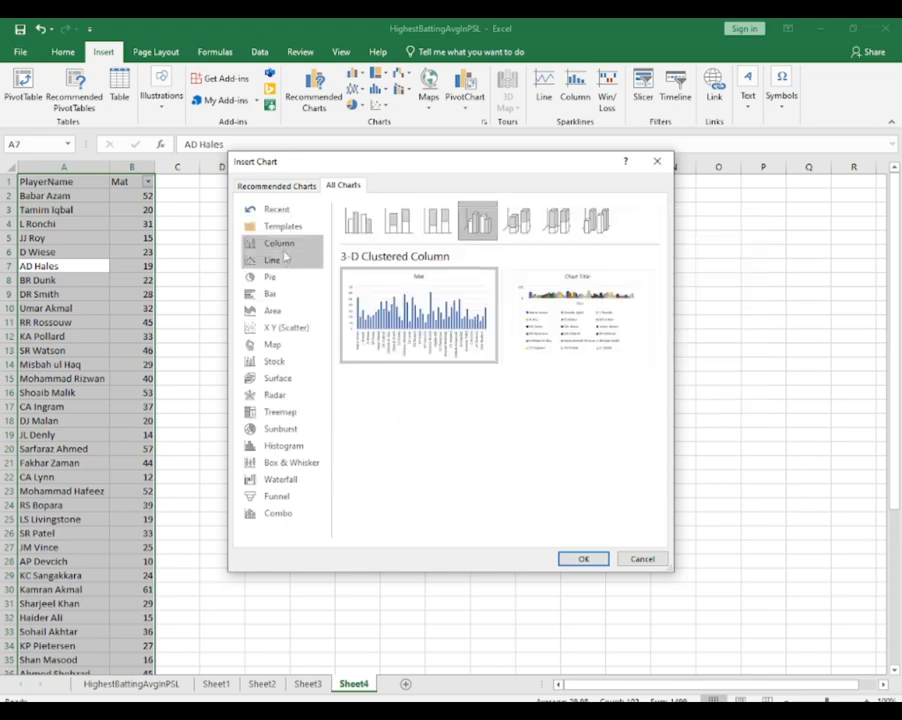
mouse_move(411, 311)
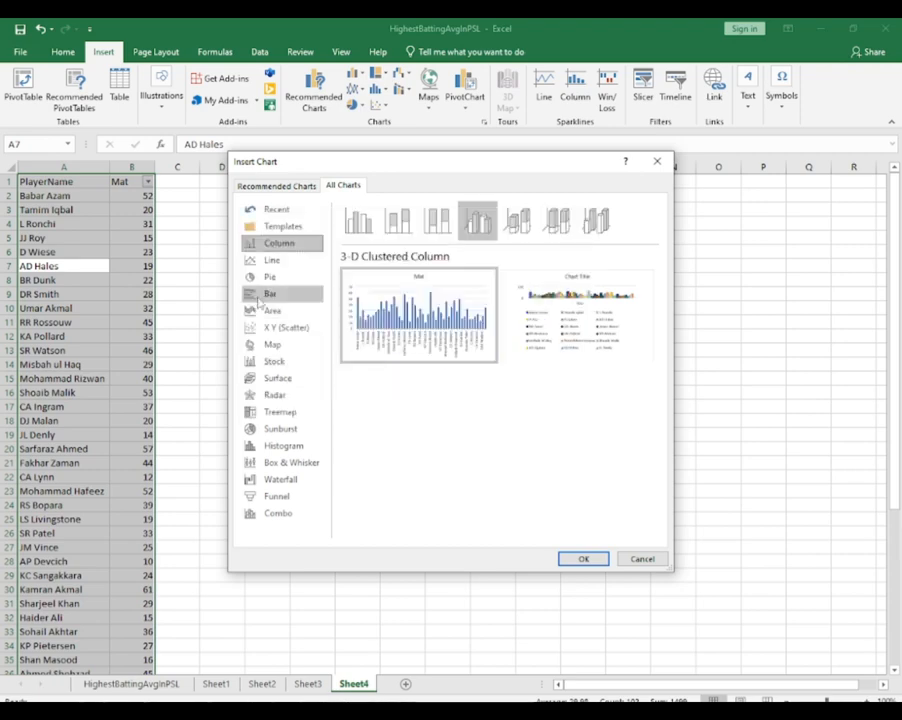
Preview the Mat data as Clustered Bar, 3-D Surface, Treemap, Waterfall and Funnel charts
click(262, 294)
mouse_move(420, 325)
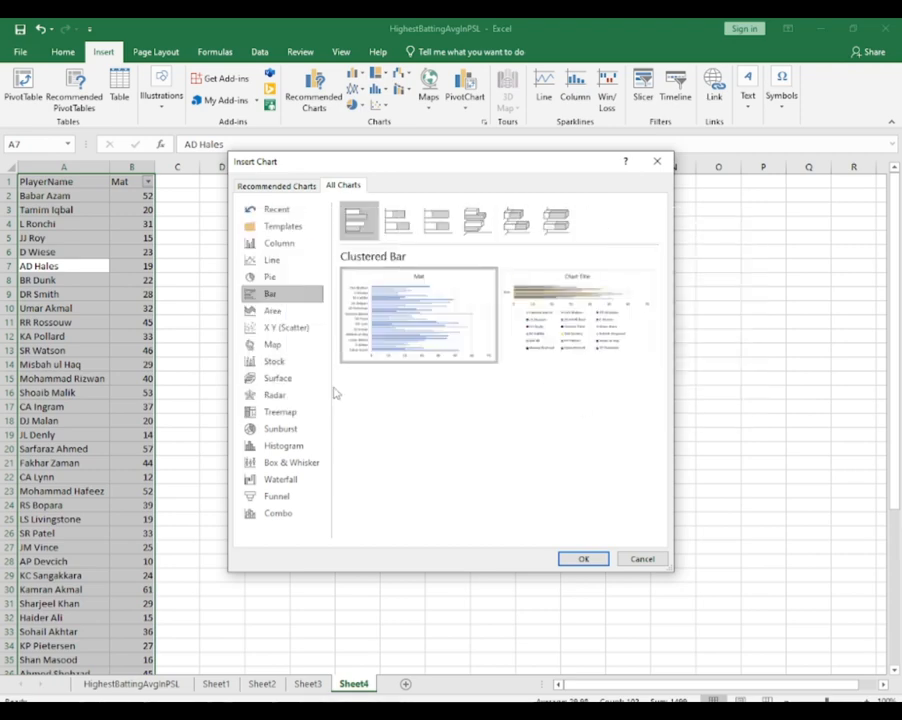
click(289, 380)
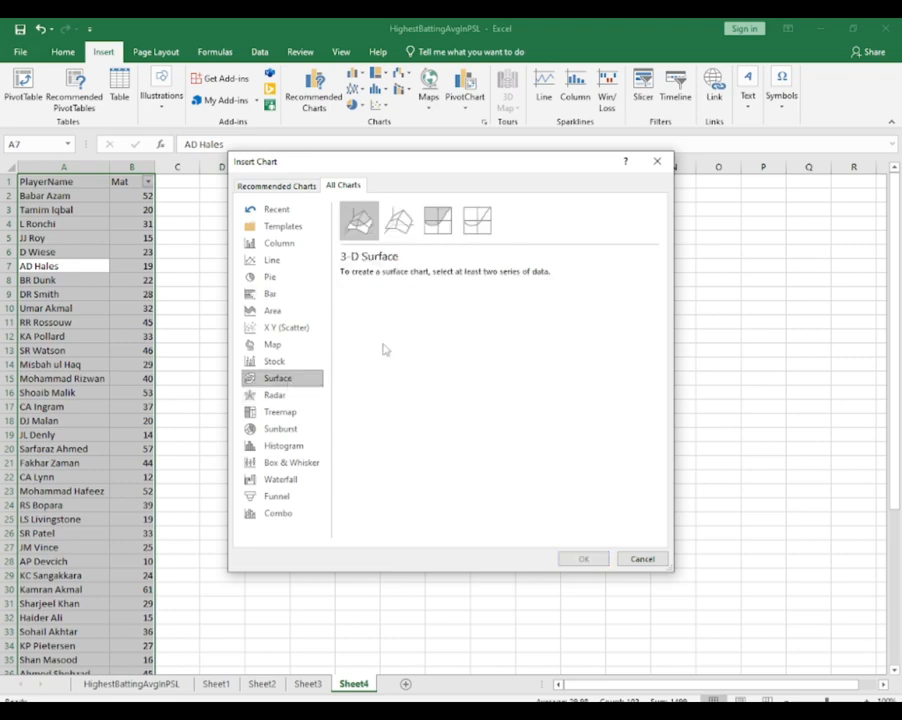
click(290, 412)
mouse_move(430, 352)
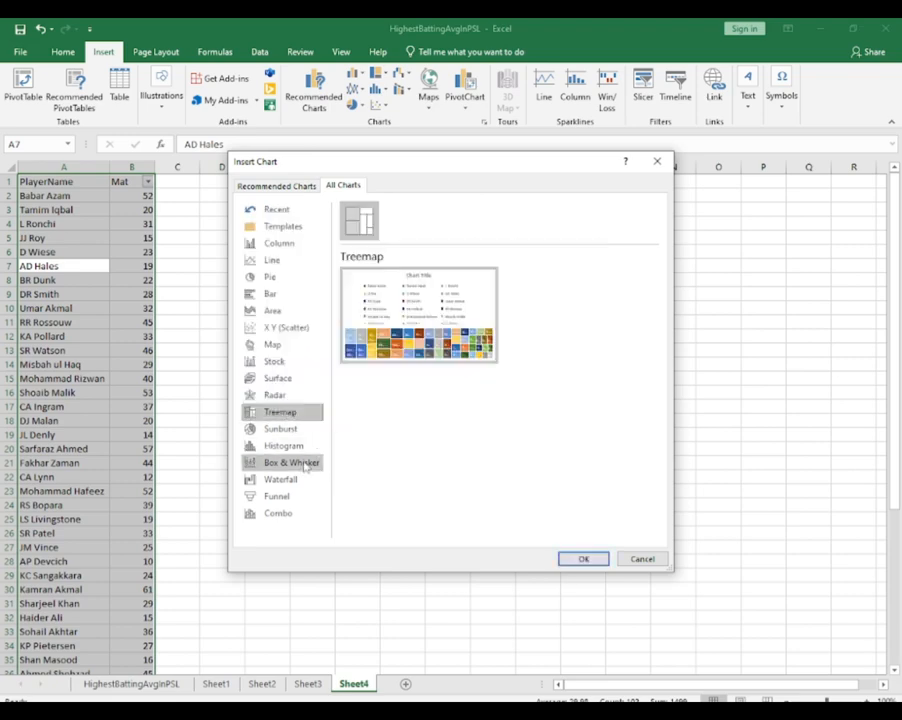
click(300, 479)
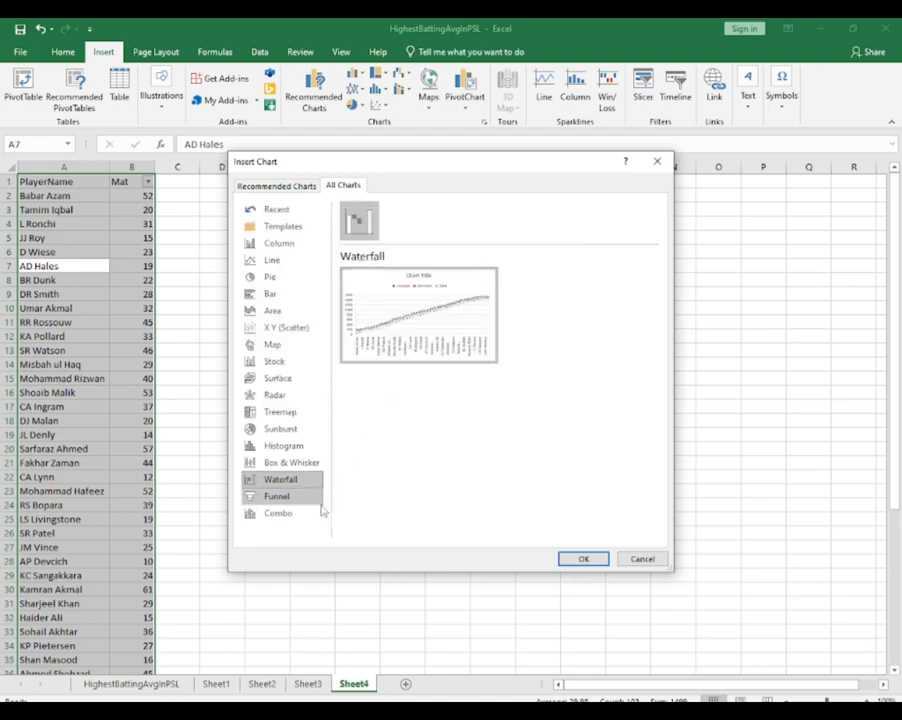
click(285, 496)
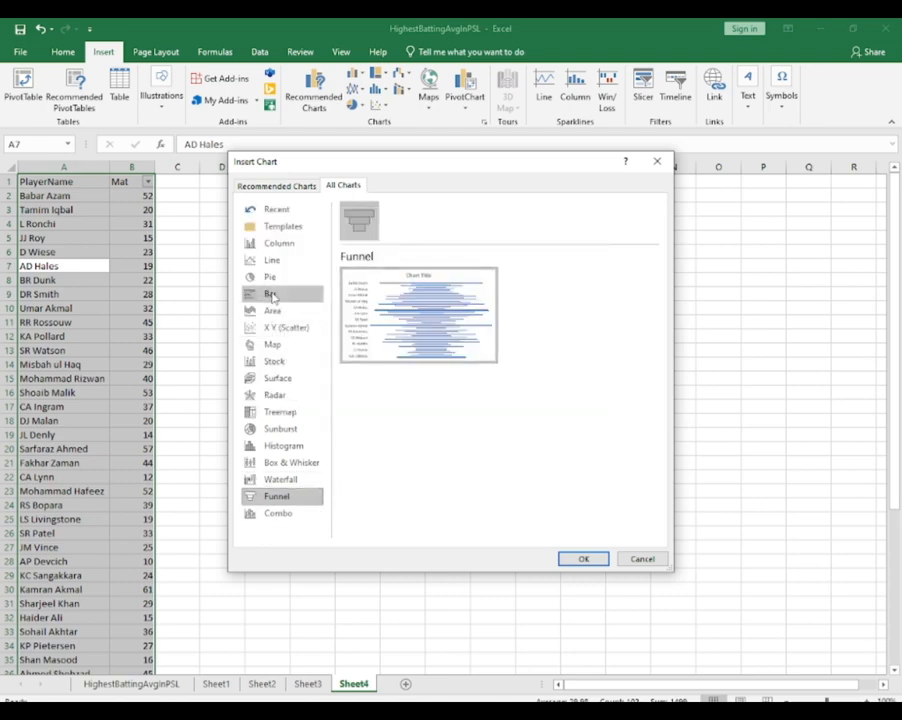
Return to the Bar chart types and preview the 100% Stacked Bar and 3-D Clustered Bar variants
click(272, 293)
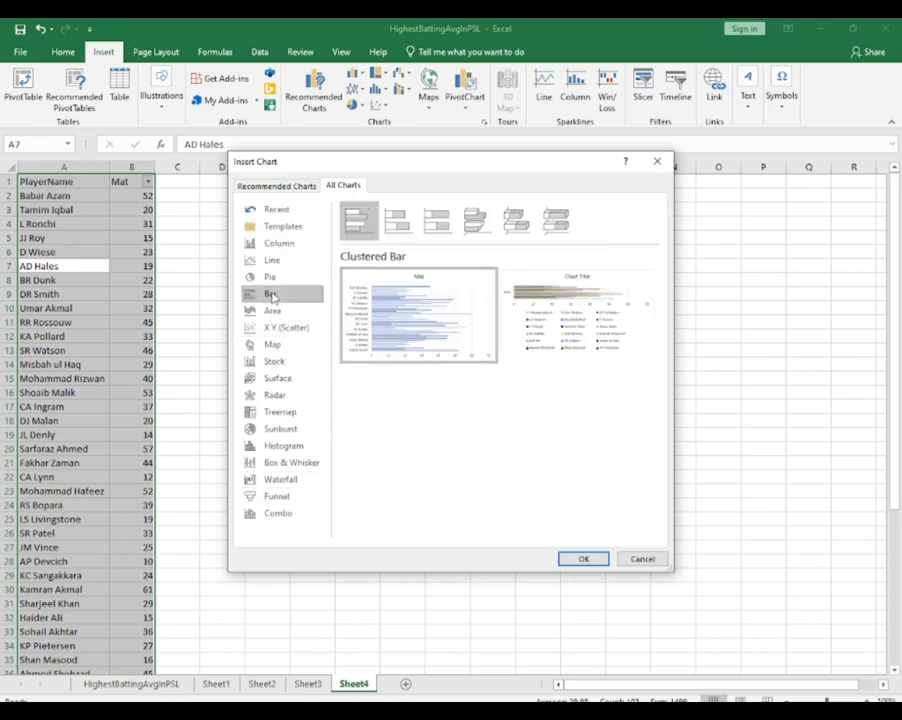
click(437, 220)
click(476, 220)
mouse_move(286, 274)
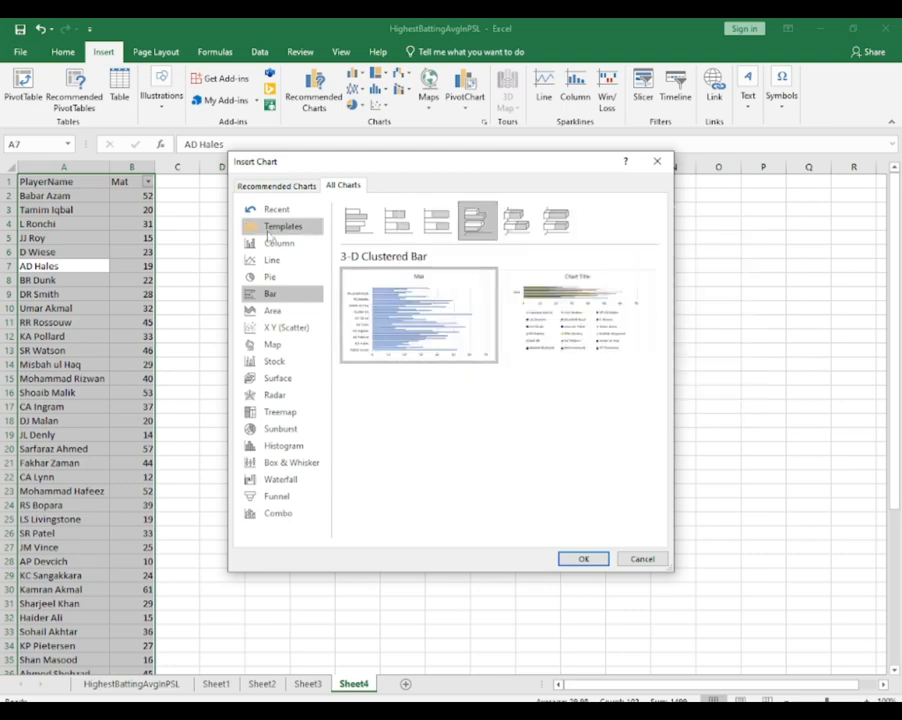
Choose the Clustered Column chart type for the Mat data, comparing it with the 3-D and 100% Stacked Column variants
click(272, 243)
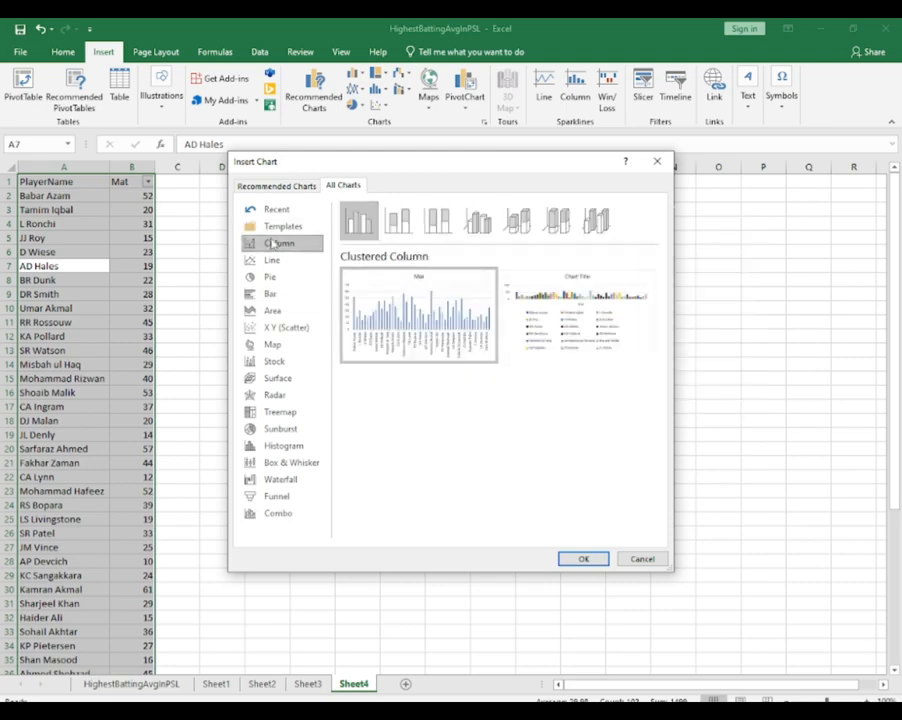
click(478, 221)
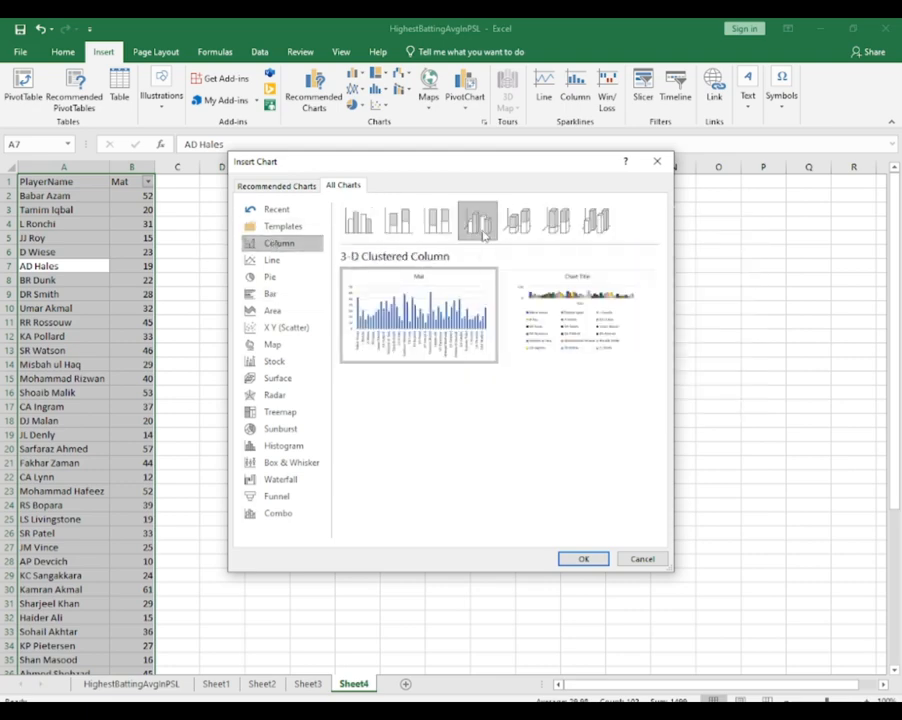
click(518, 224)
mouse_move(588, 300)
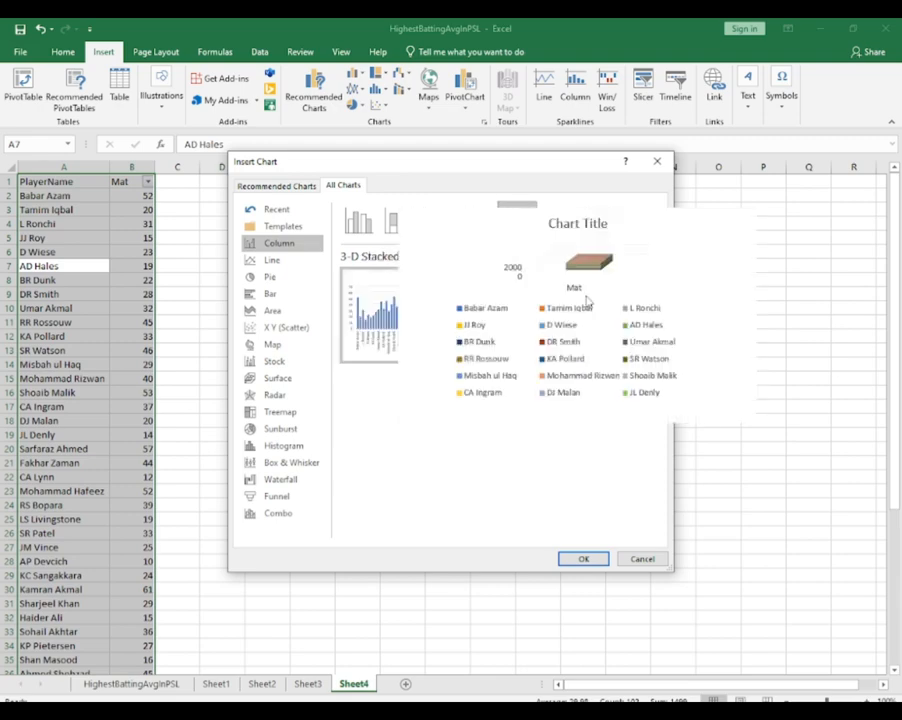
click(478, 221)
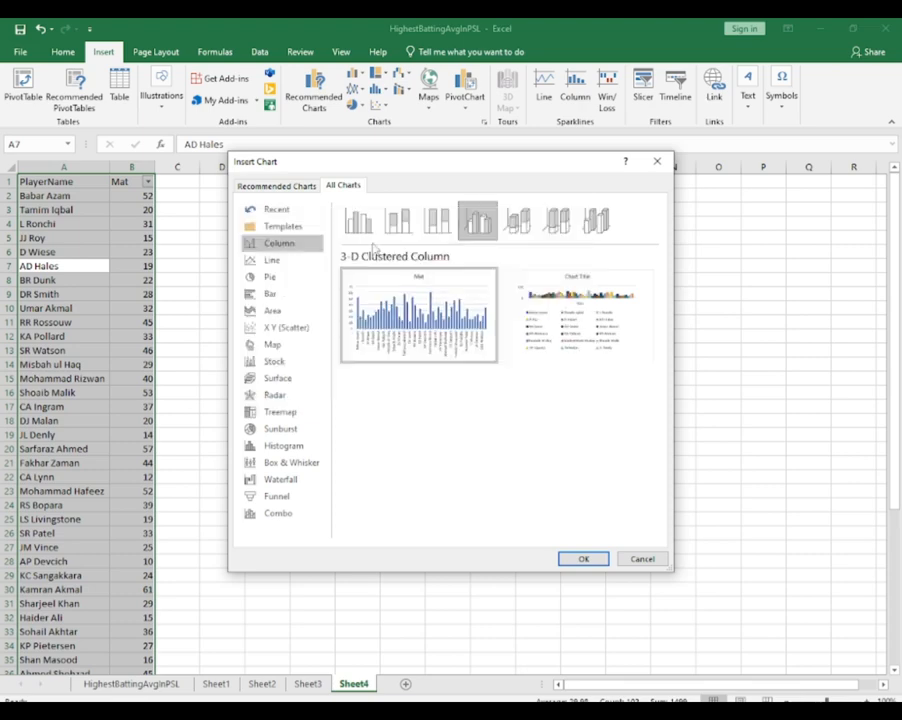
click(439, 222)
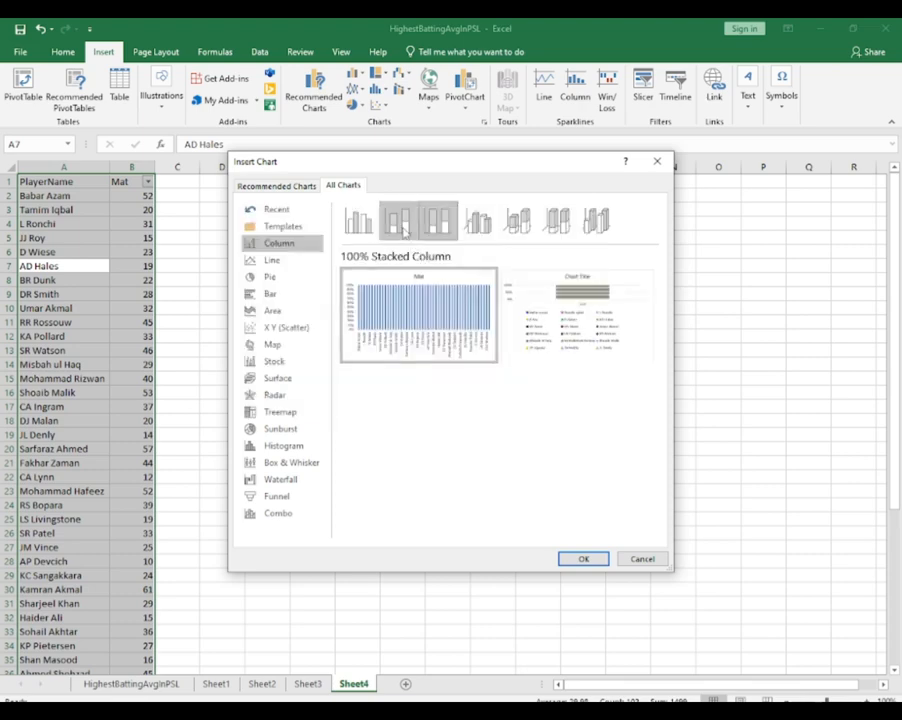
click(364, 229)
mouse_move(651, 313)
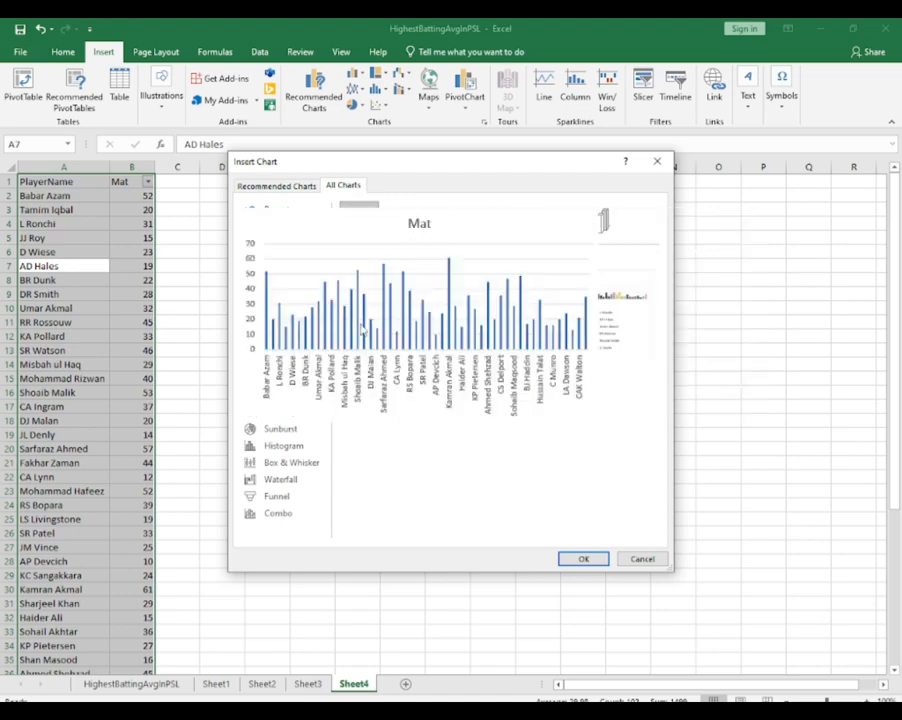
mouse_move(351, 337)
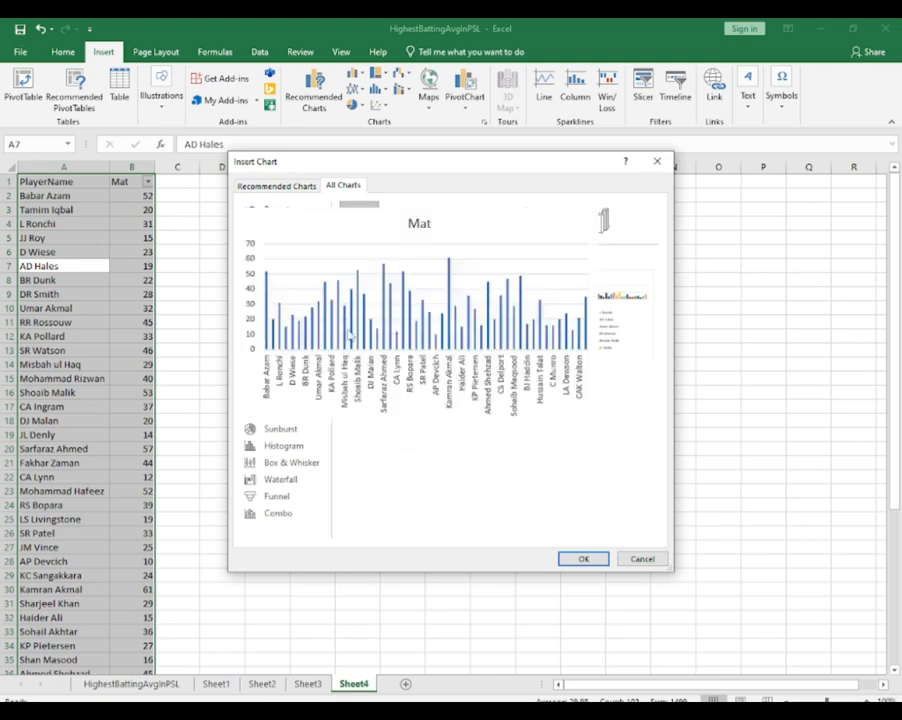
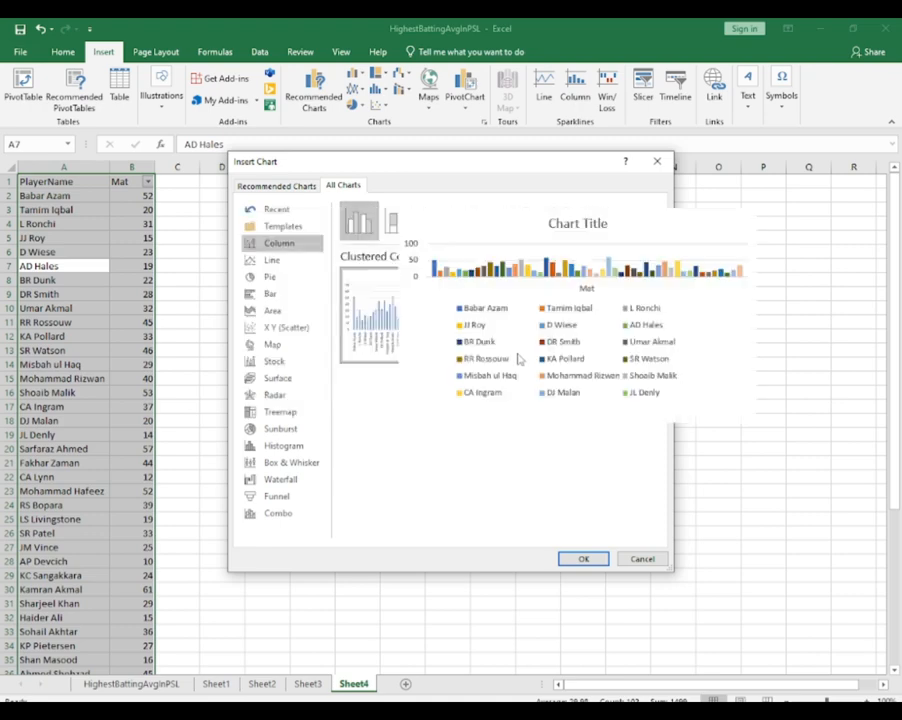
Insert the Clustered Column chart of the Mat data on Sheet4 and apply chart Style 5
click(580, 558)
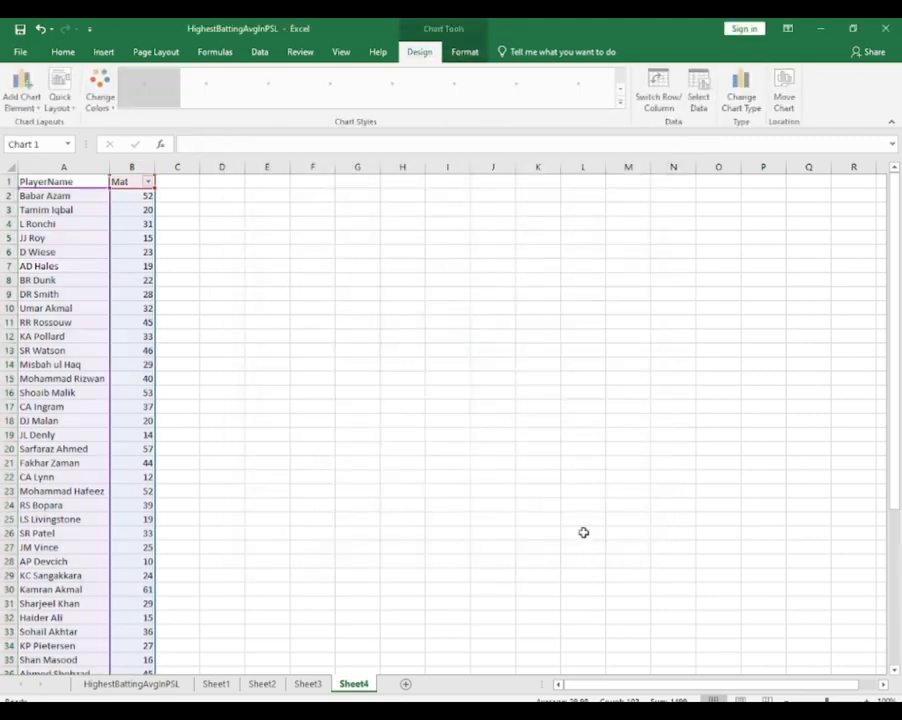
drag(525, 342, 516, 316)
double_click(511, 319)
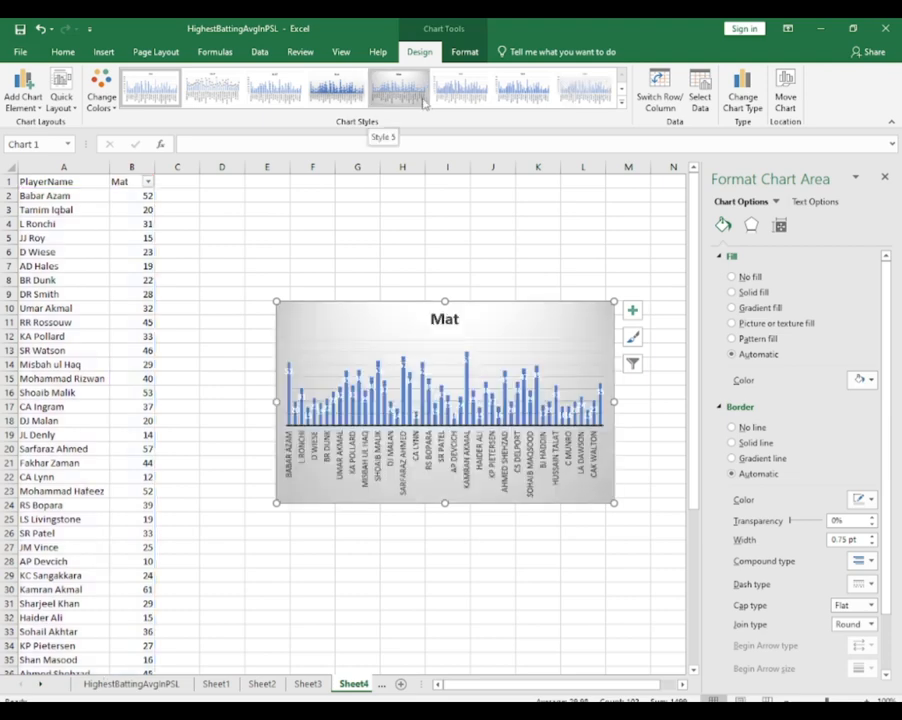
click(424, 103)
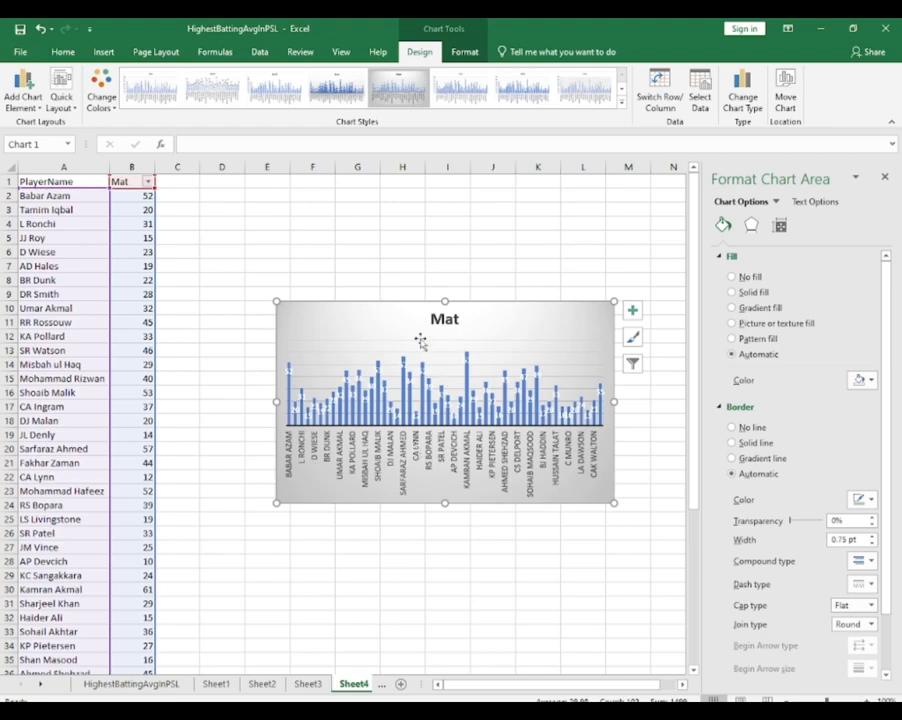
Enlarge the Mat chart so it spans roughly columns D to M and rows 4 to 25
drag(276, 301, 214, 221)
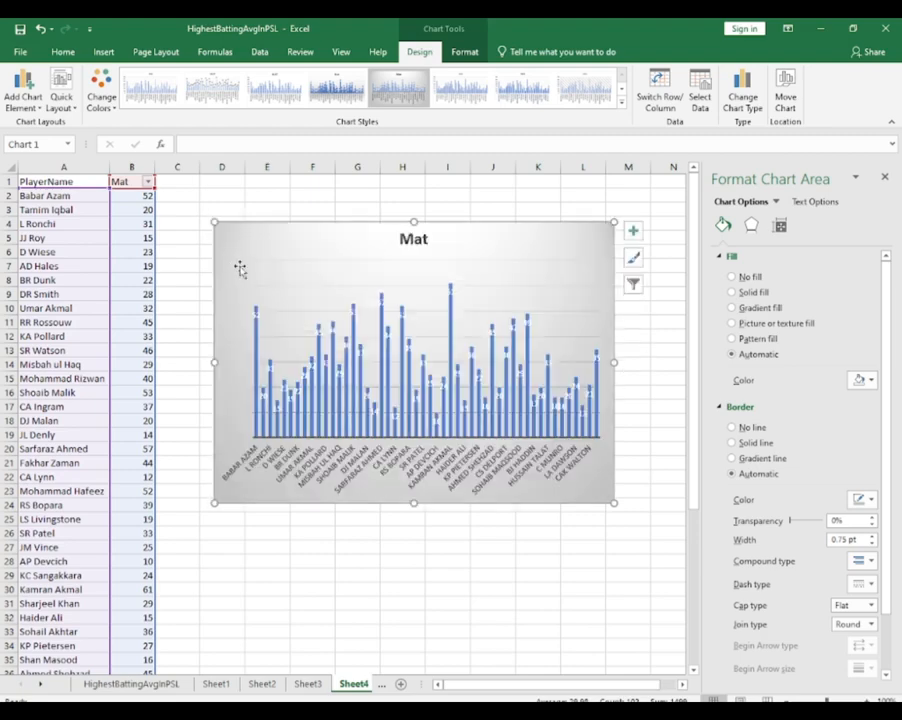
drag(414, 505, 414, 523)
drag(612, 370, 637, 372)
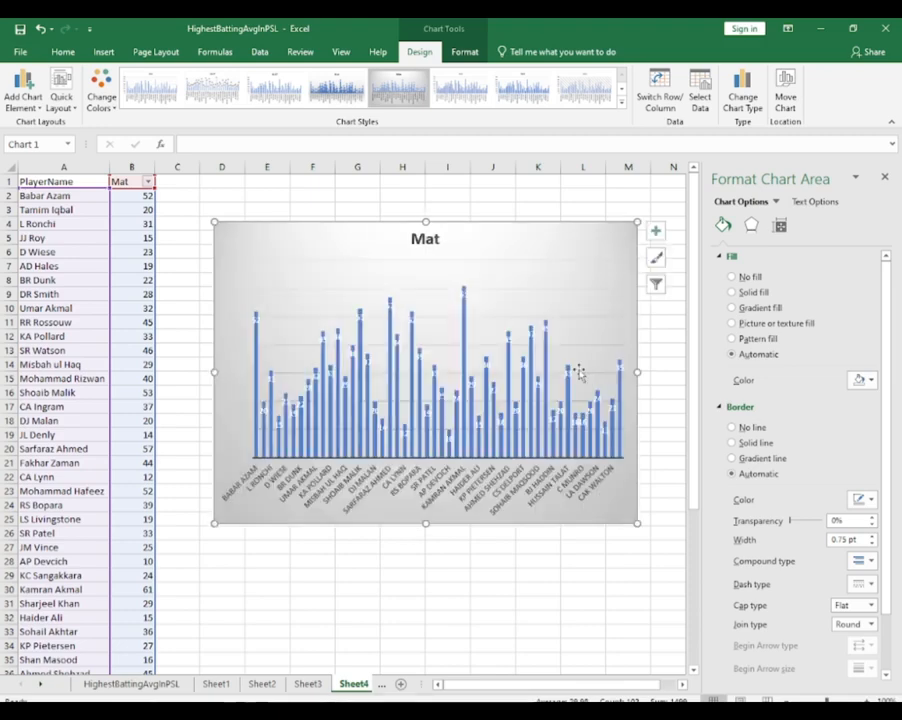
Sort the Mat column from largest to smallest, expanding the selection to include the player names
click(131, 167)
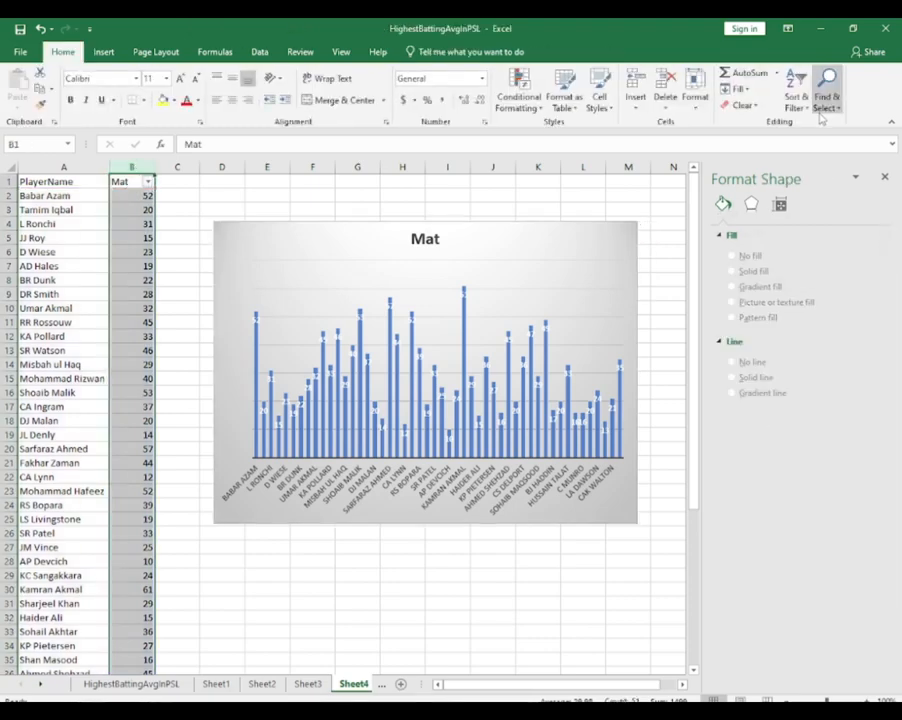
click(796, 95)
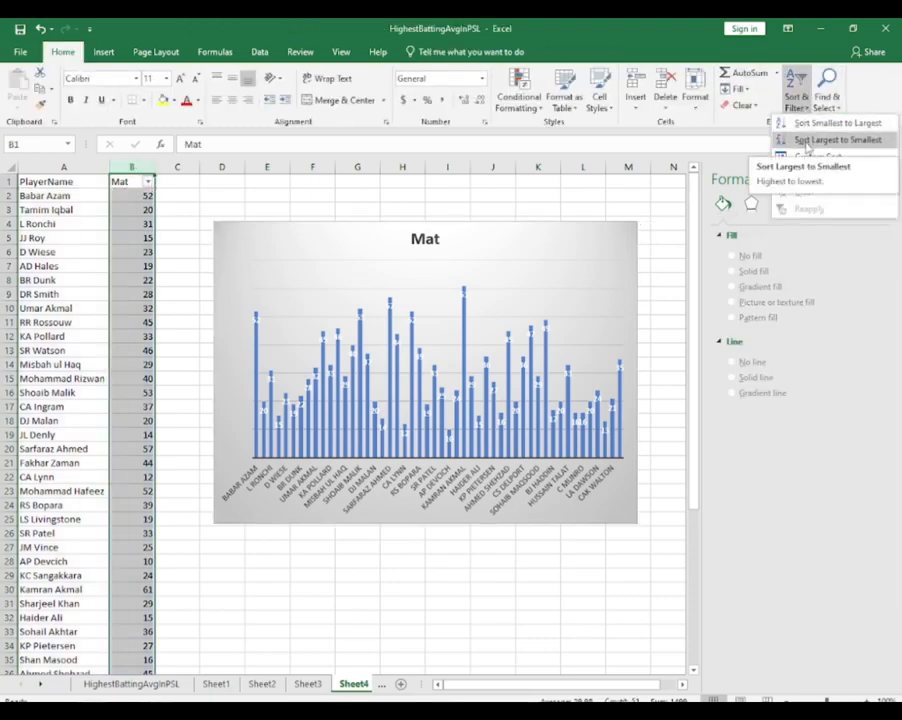
click(820, 141)
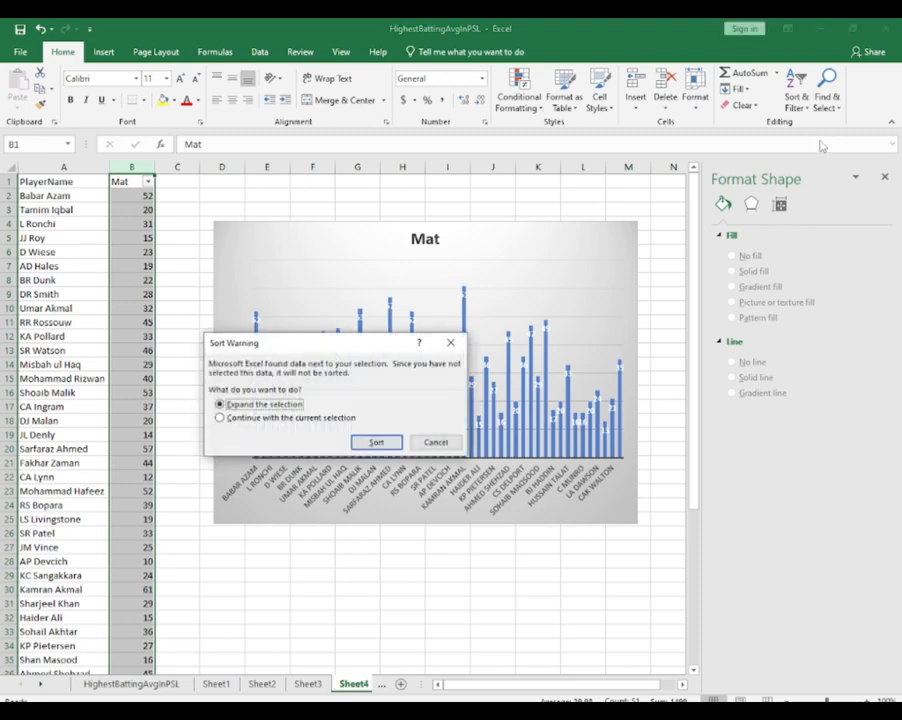
click(400, 441)
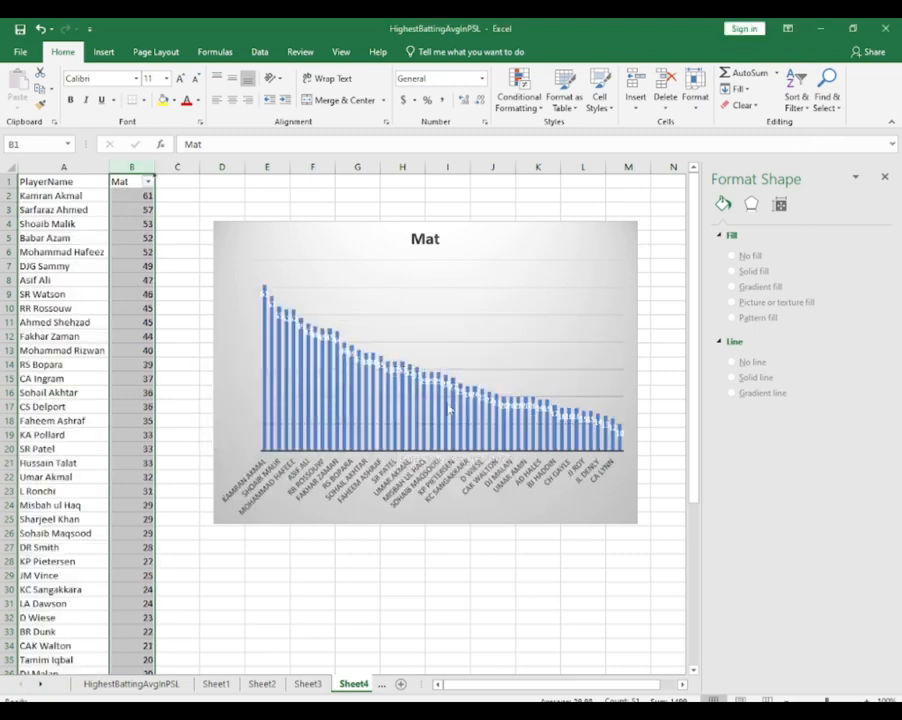
Widen the Mat chart on both sides, from about column C to the end of column M
click(632, 372)
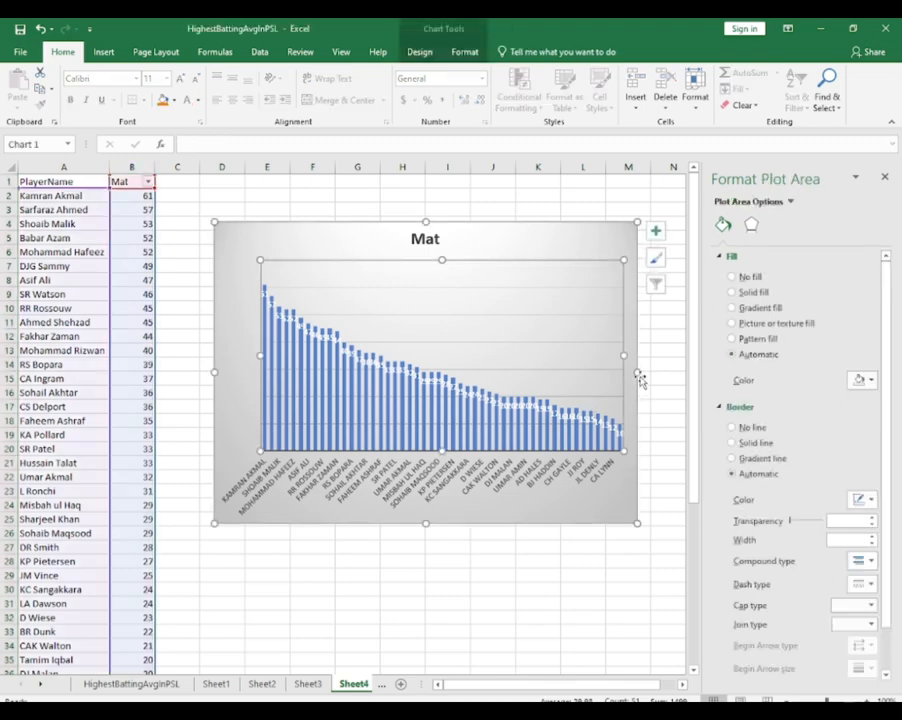
drag(638, 371, 664, 373)
drag(213, 373, 186, 372)
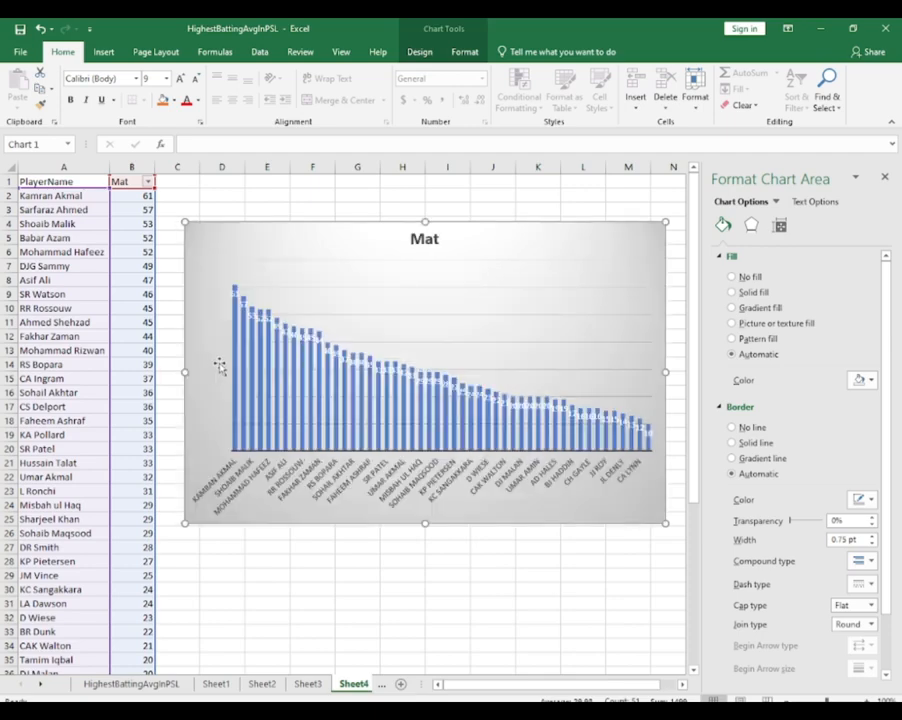
click(430, 388)
click(473, 344)
click(454, 384)
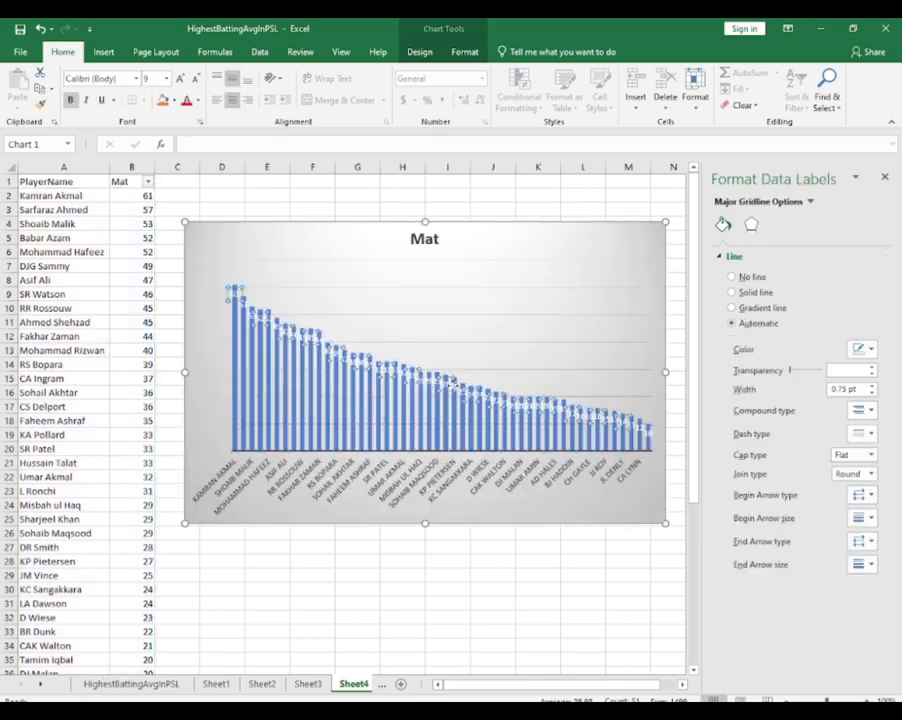
mouse_move(287, 390)
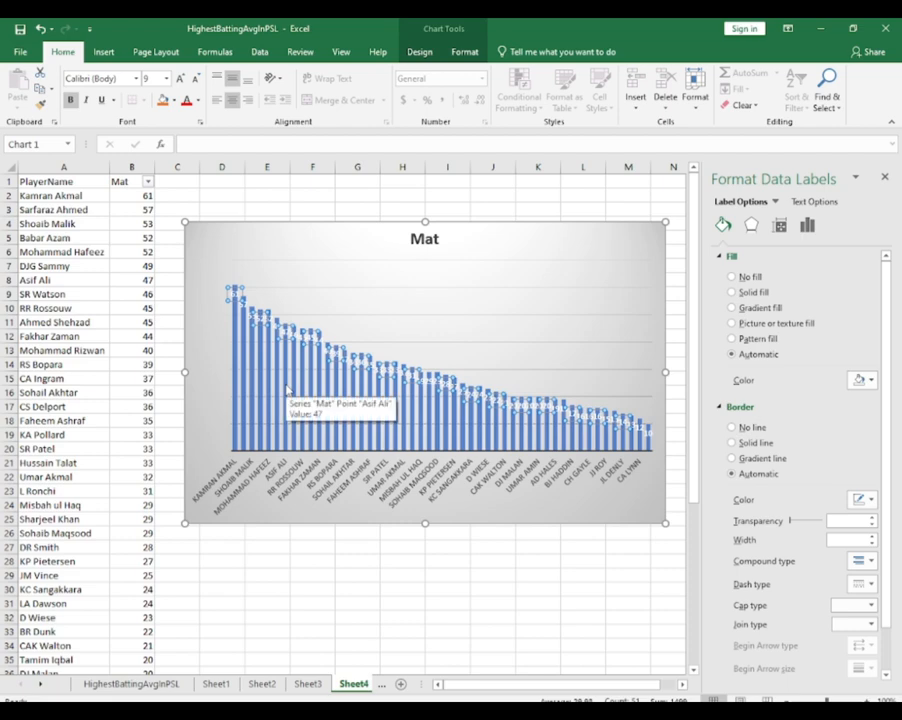
mouse_move(316, 398)
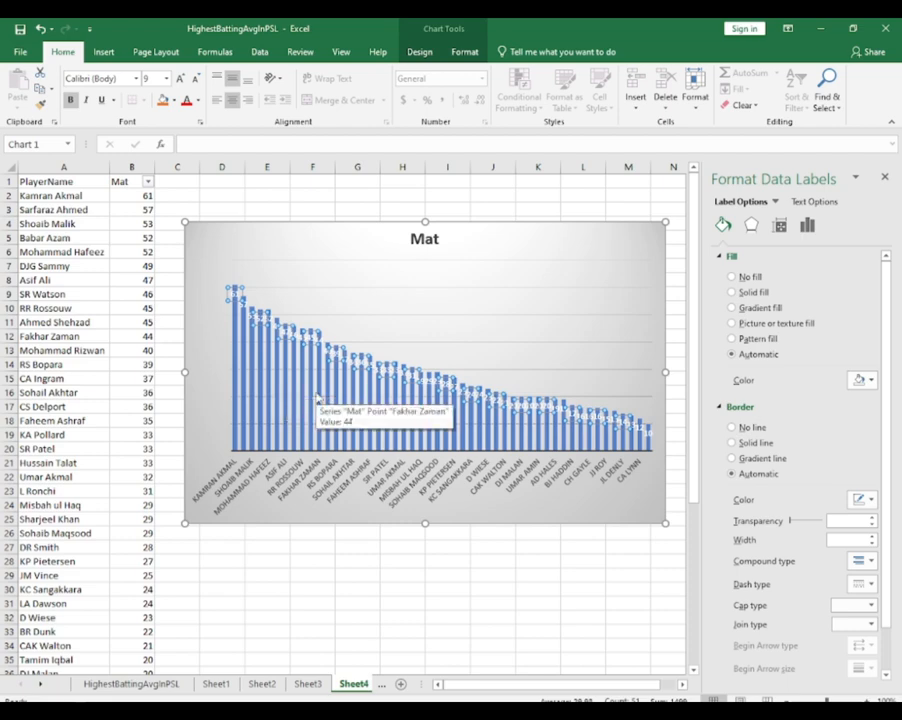
Change the Mat chart to the 3-D Clustered Column variant that gives each player a separately coloured column
click(468, 244)
right_click(474, 244)
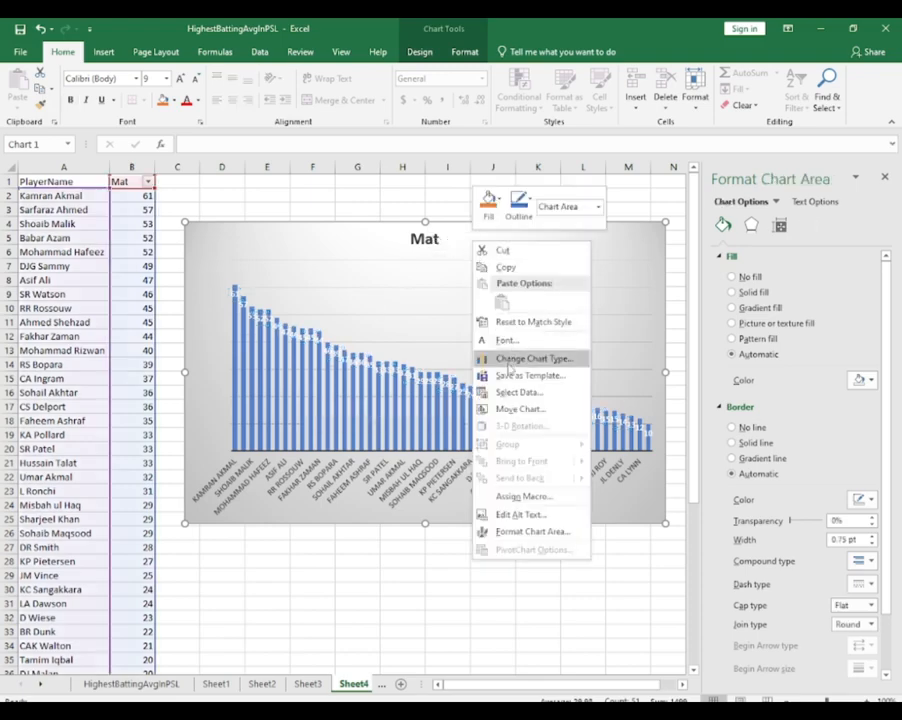
click(508, 364)
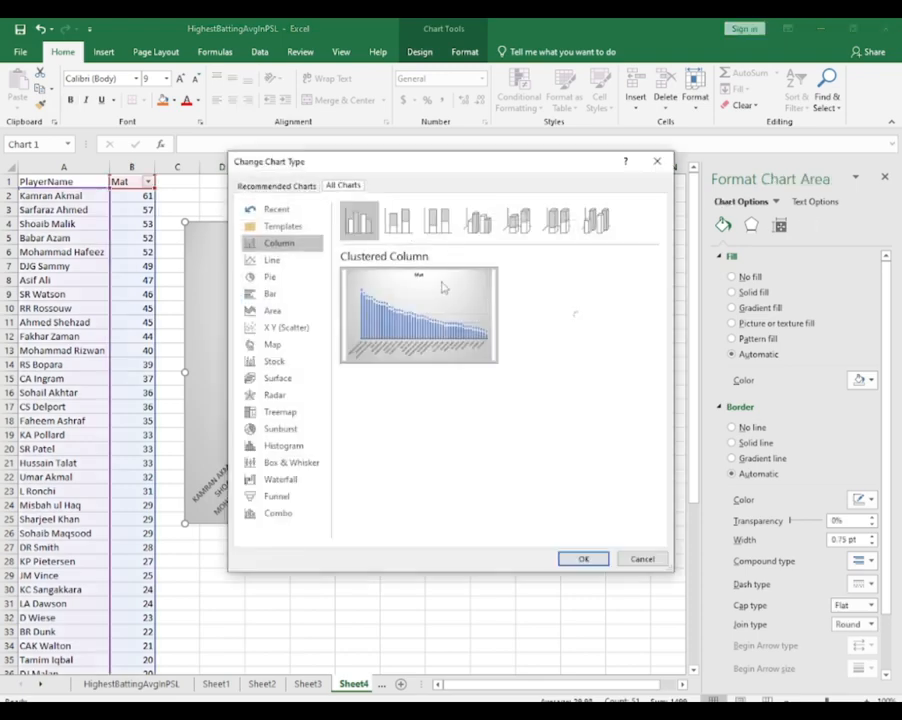
mouse_move(549, 328)
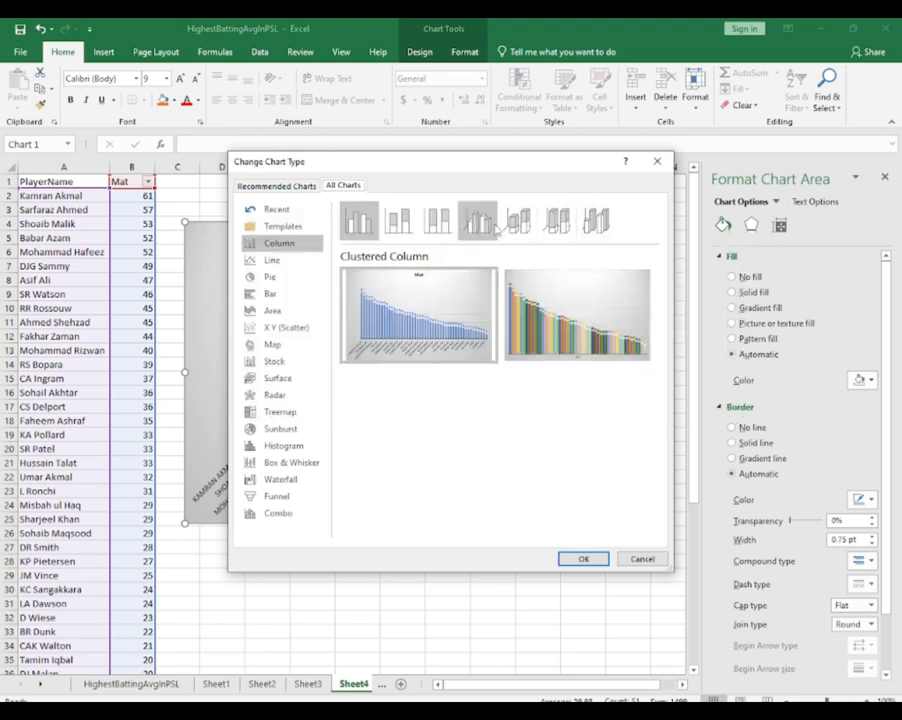
click(478, 222)
mouse_move(615, 345)
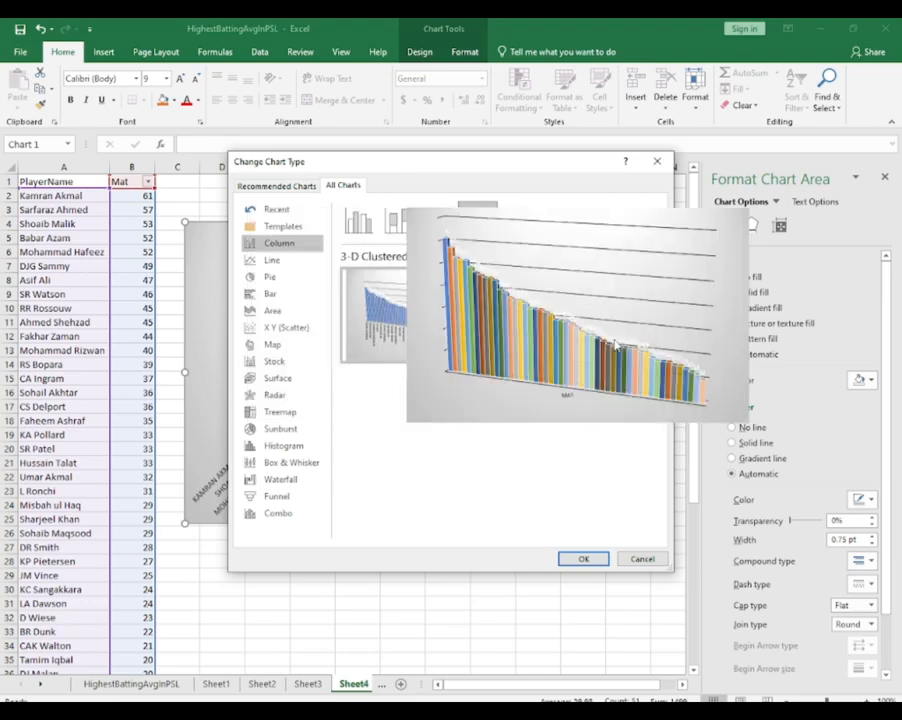
mouse_move(460, 321)
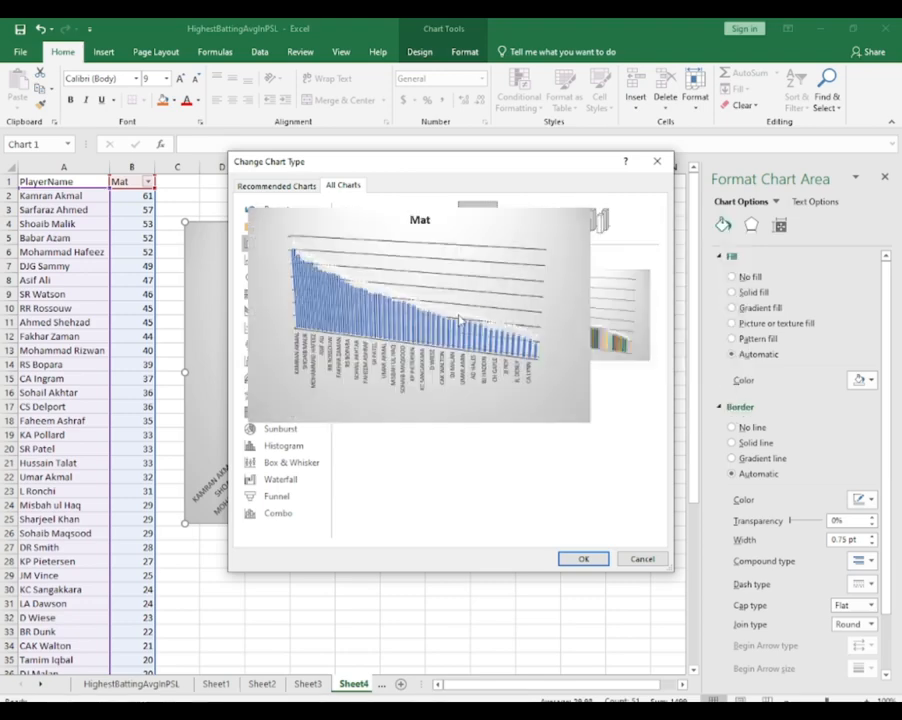
click(586, 559)
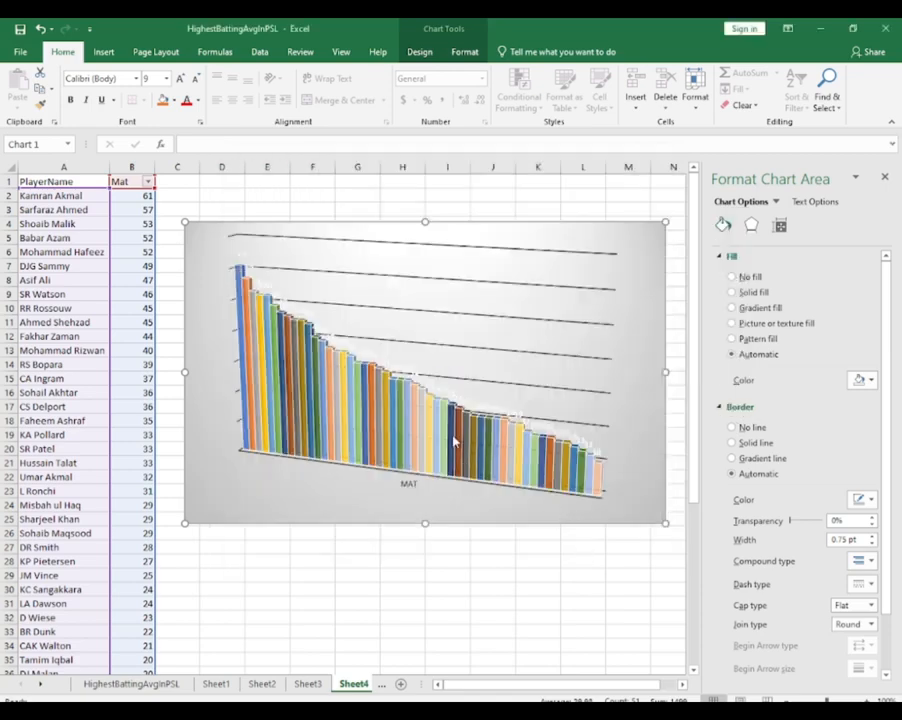
Change the chart type to the flat Clustered Column variant with a differently coloured column for each player
right_click(487, 351)
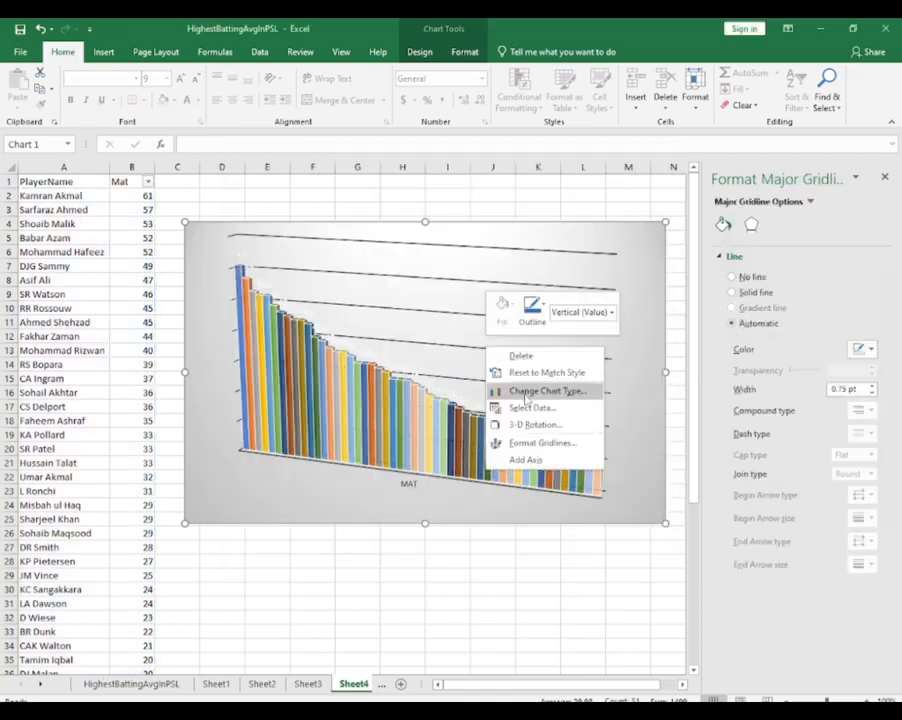
click(522, 392)
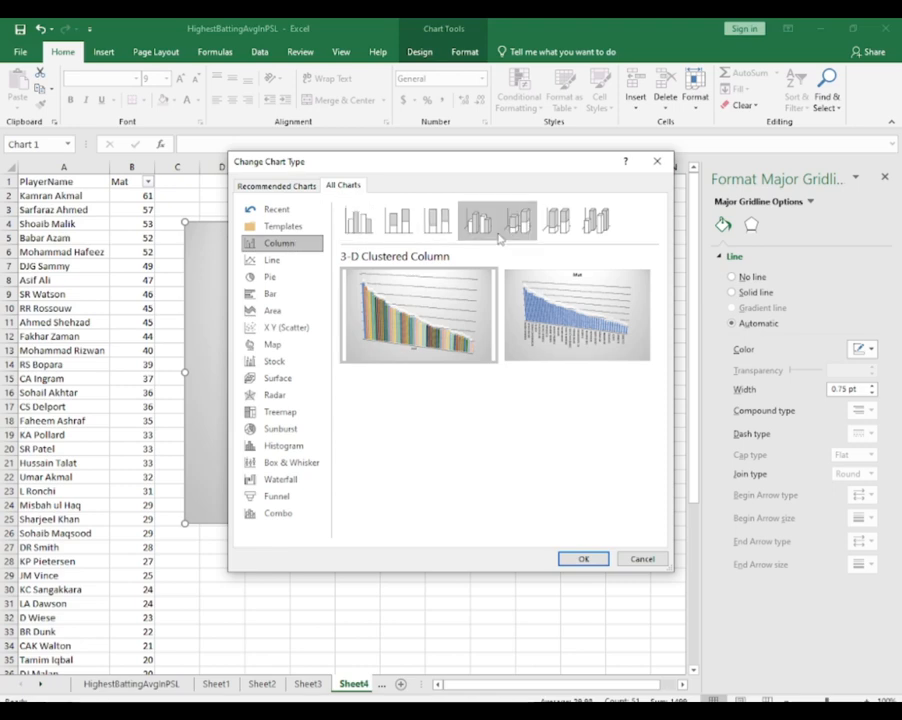
click(362, 232)
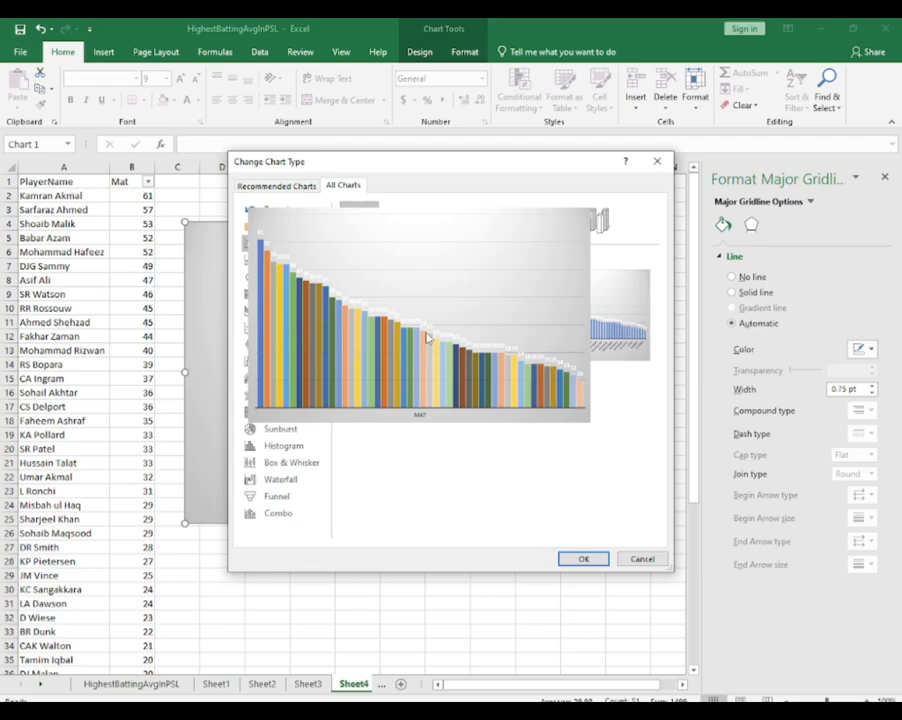
click(586, 557)
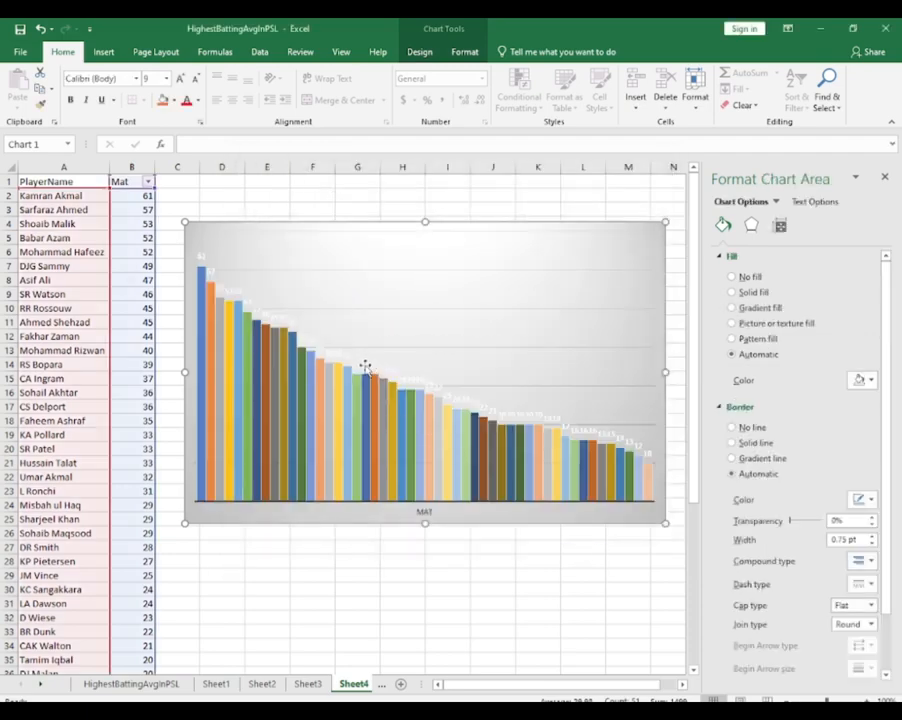
Examine the data labels and columns of individual players in the Mat chart
click(310, 344)
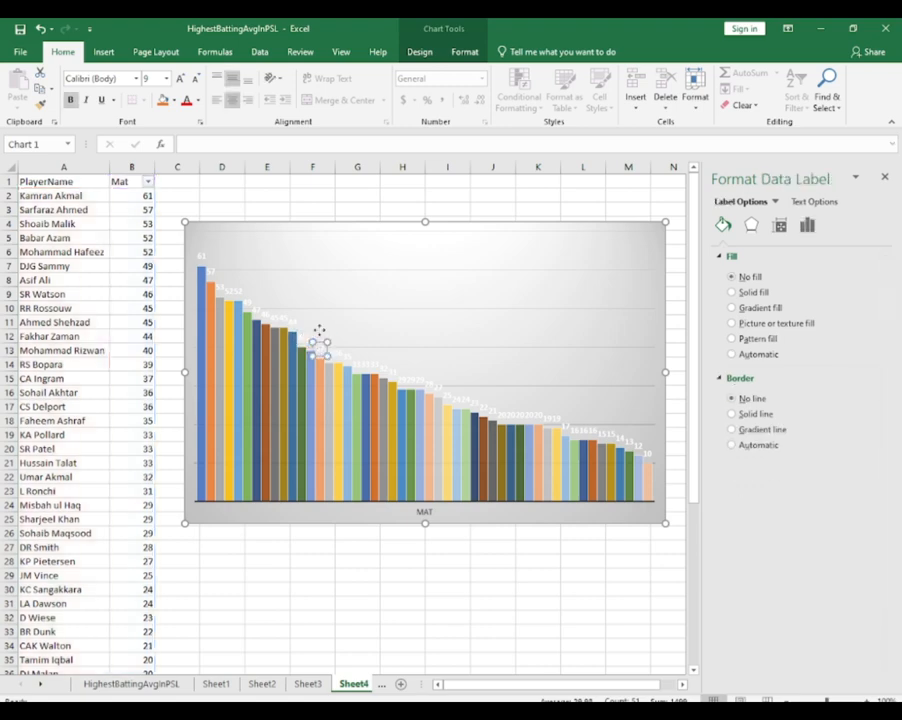
click(302, 351)
click(301, 353)
click(303, 340)
click(288, 320)
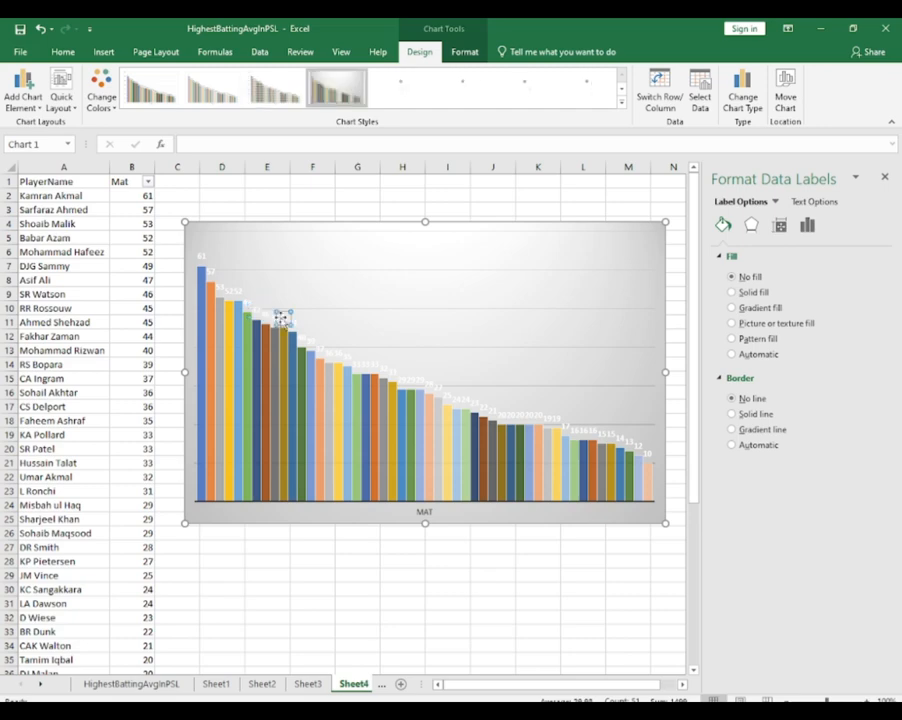
click(318, 338)
click(392, 370)
click(392, 370)
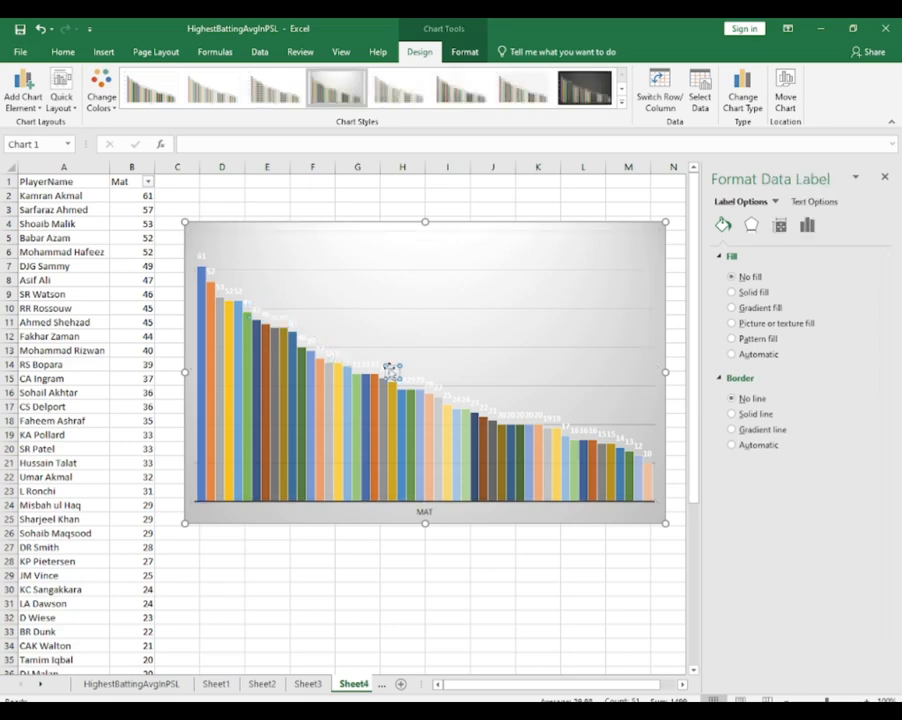
click(347, 373)
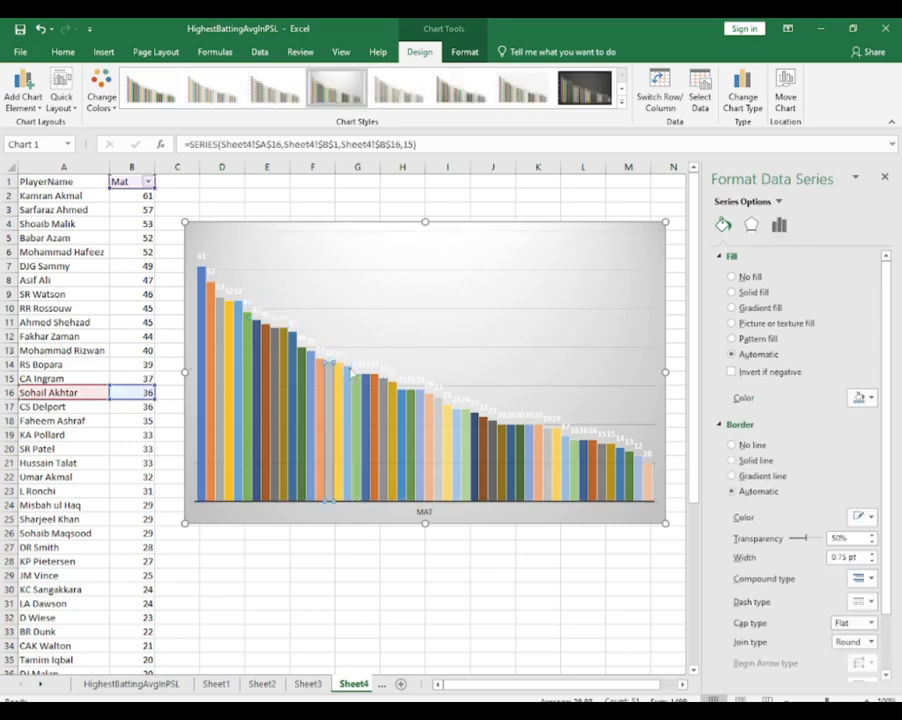
click(347, 378)
click(346, 352)
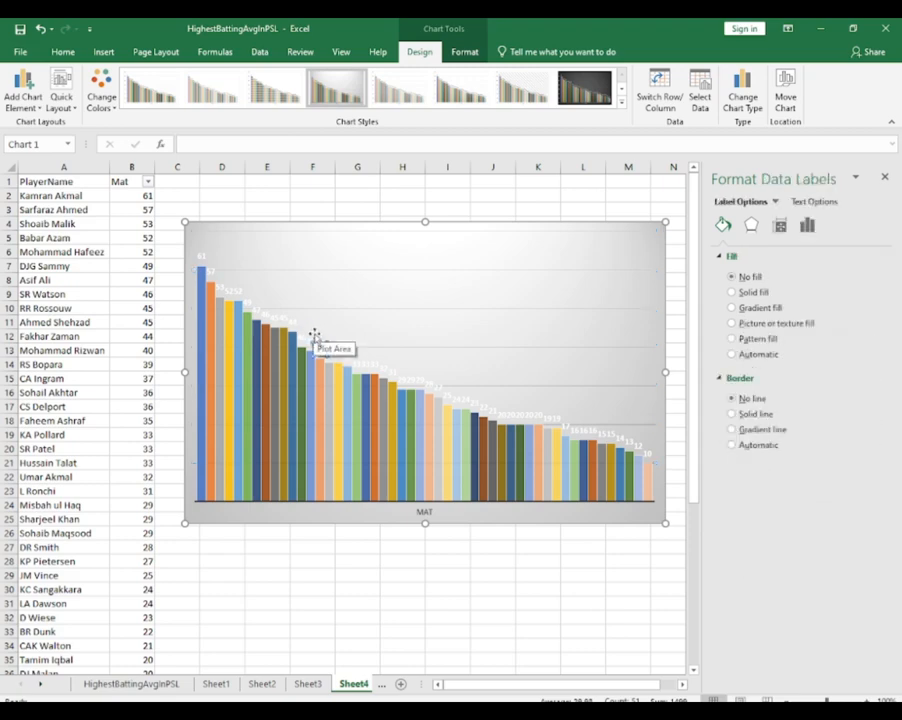
click(305, 333)
click(228, 287)
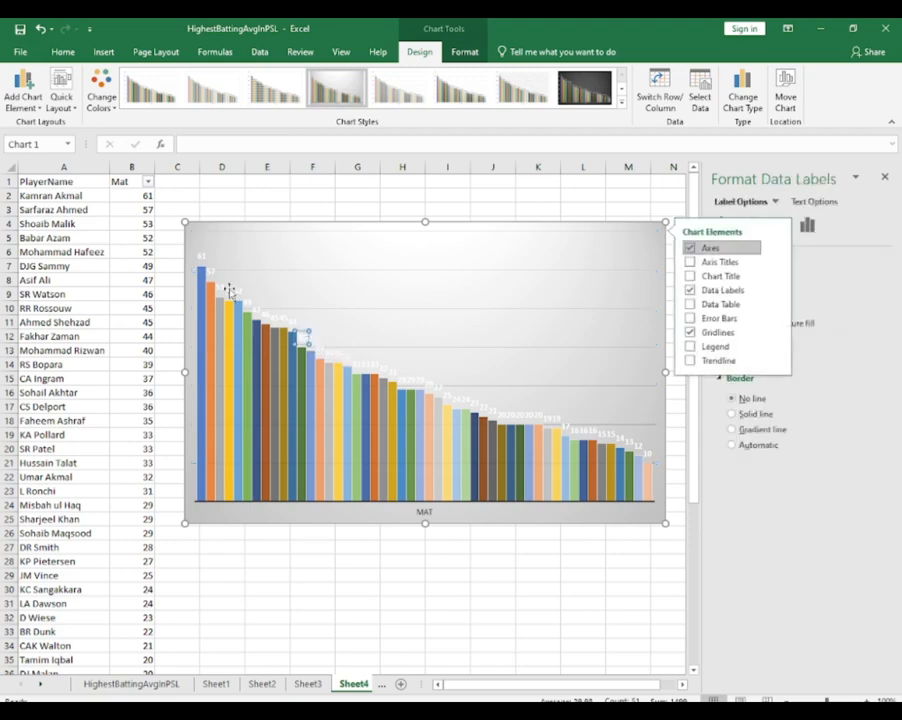
click(274, 332)
click(302, 339)
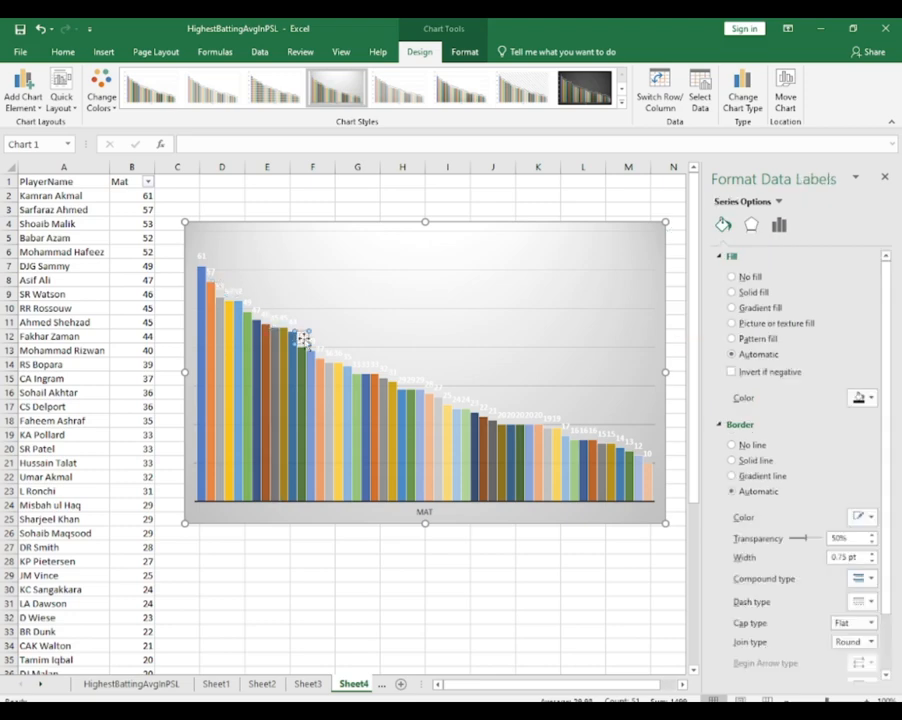
click(302, 355)
click(284, 316)
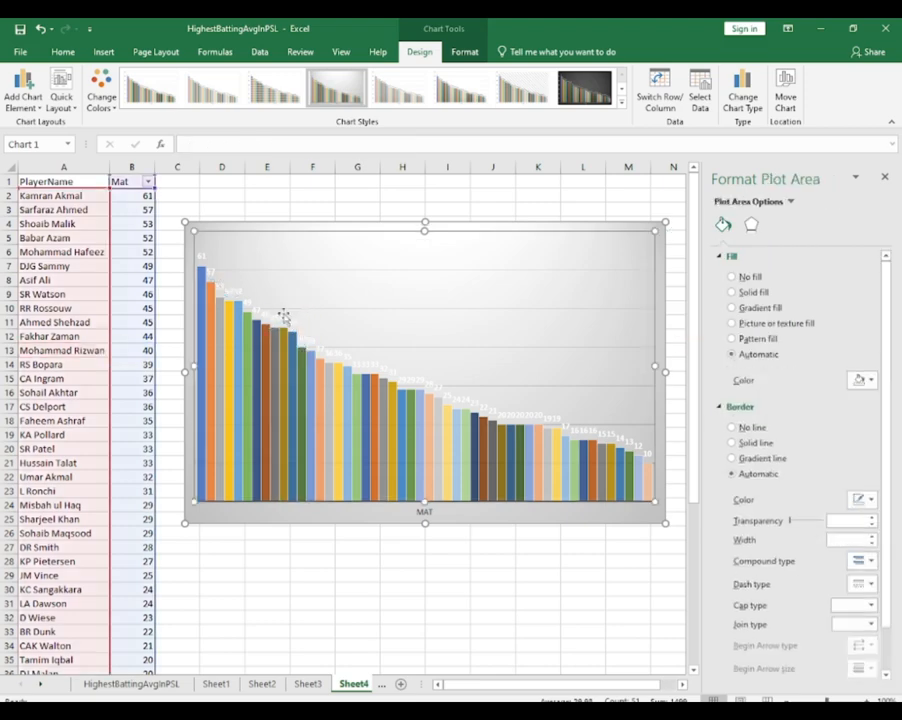
click(282, 316)
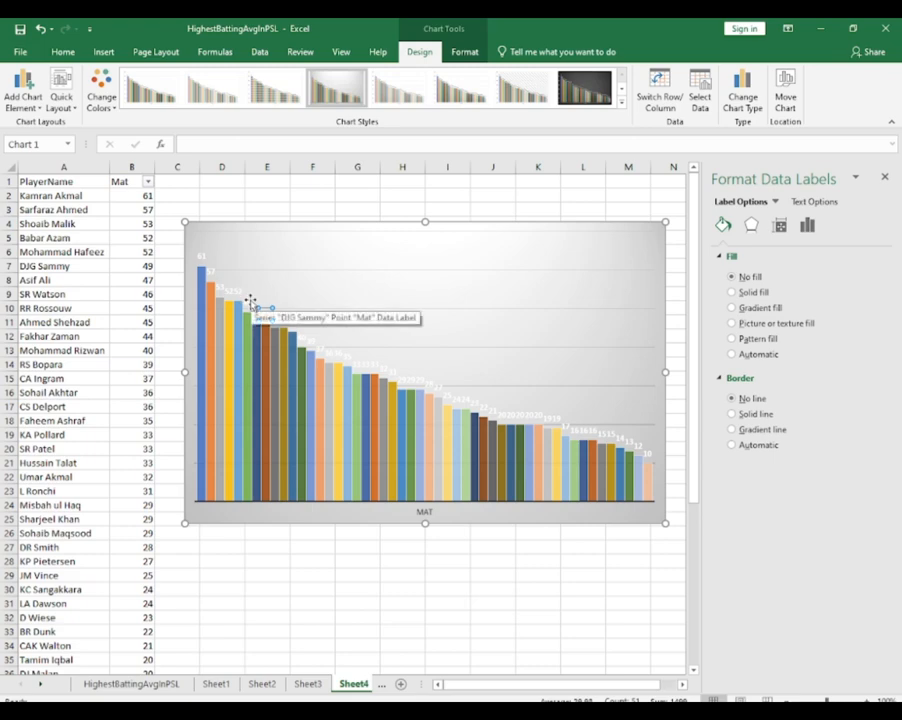
Undo the shift of the plot area inside the Mat chart
click(203, 254)
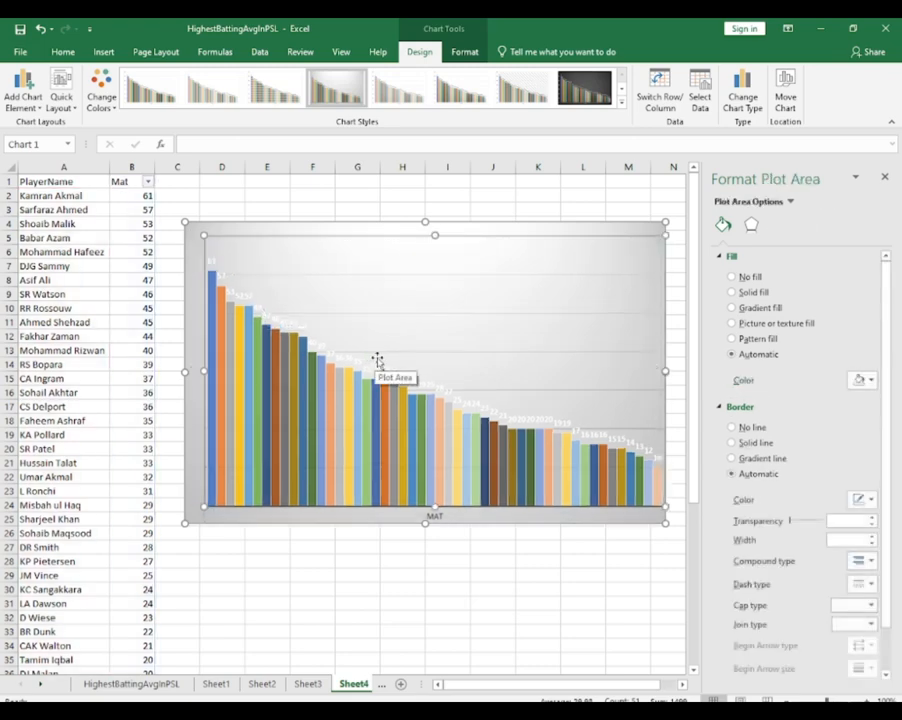
click(298, 340)
click(317, 340)
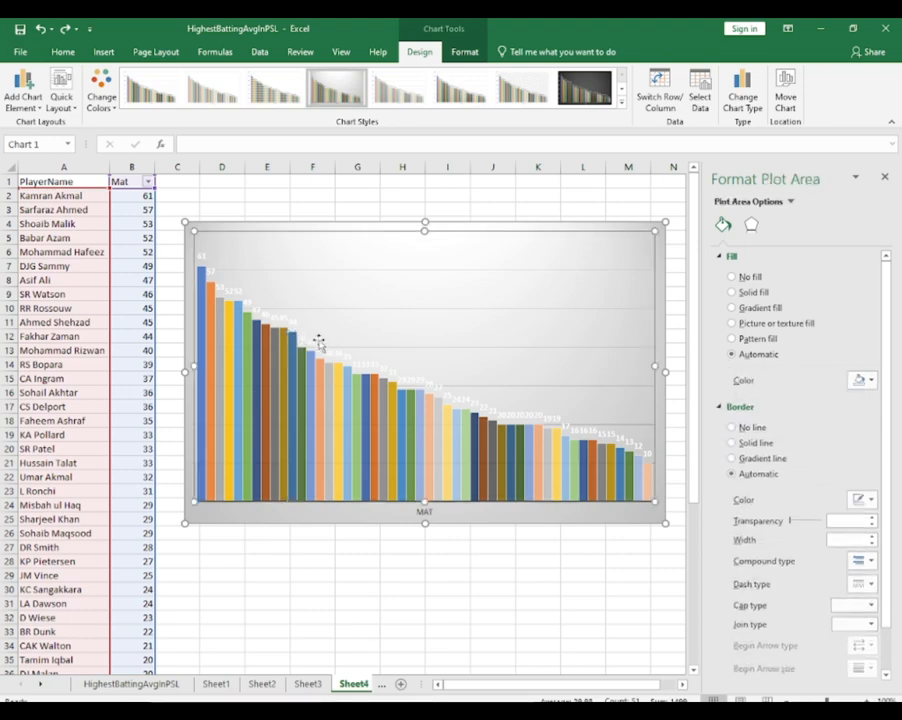
Check the individual data labels along the descending columns of the Mat chart
click(316, 344)
click(316, 344)
click(363, 358)
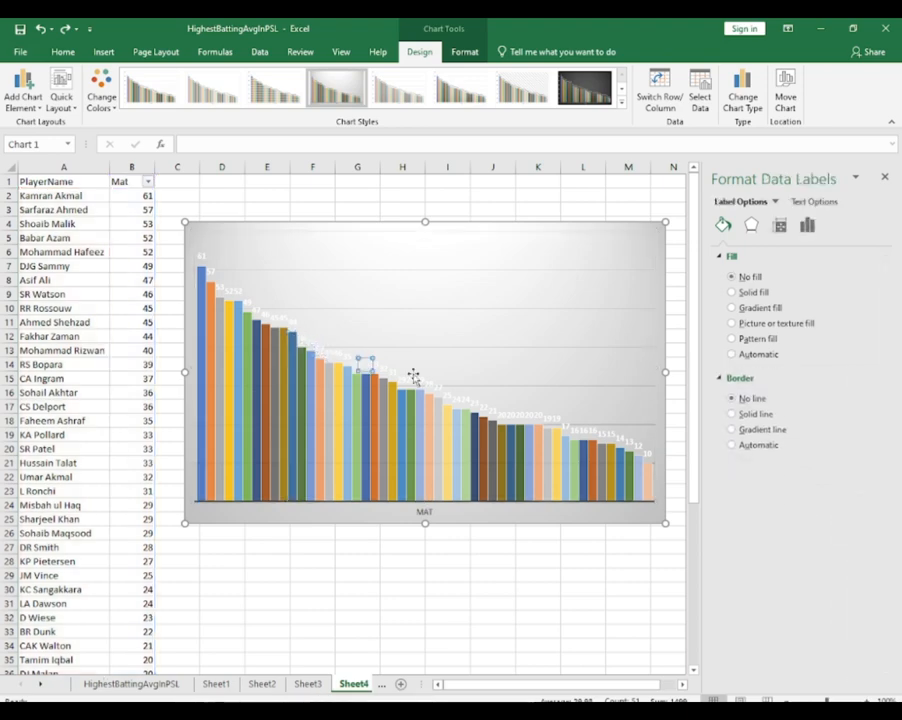
click(418, 375)
click(461, 396)
click(555, 425)
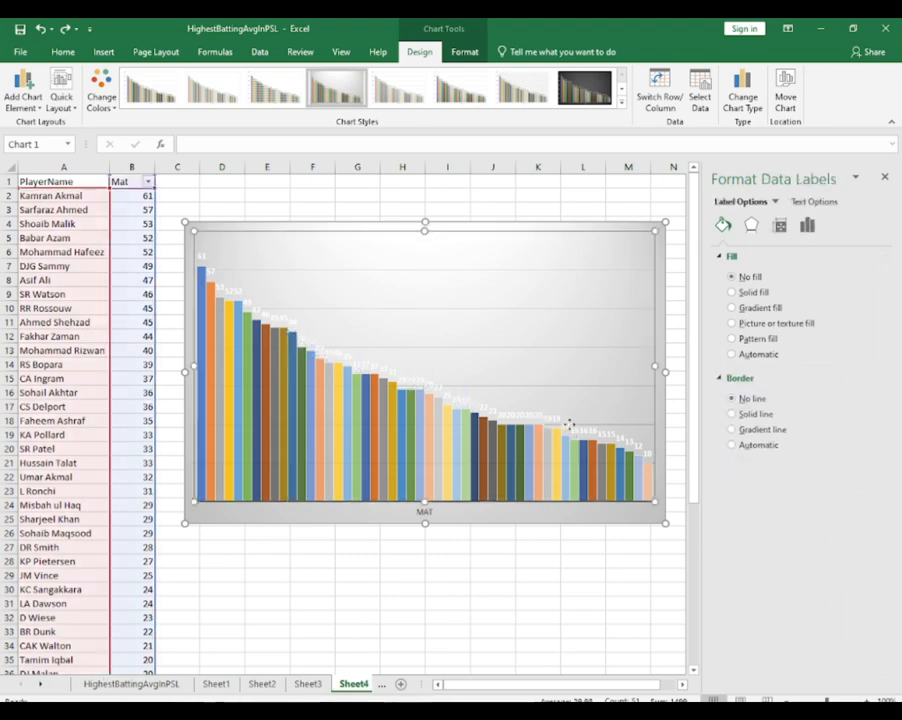
click(571, 427)
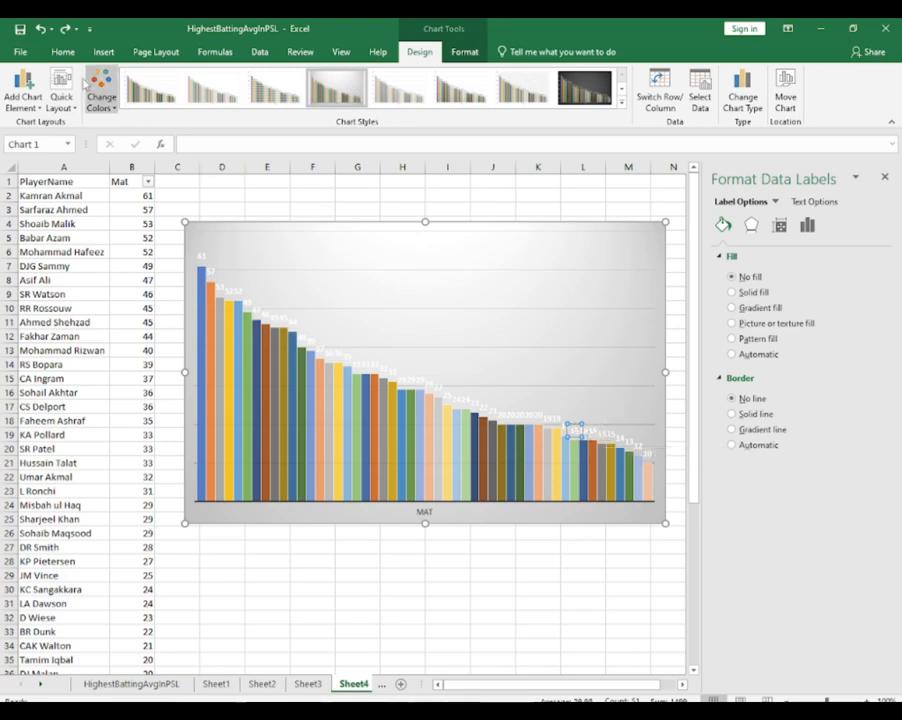
right_click(336, 350)
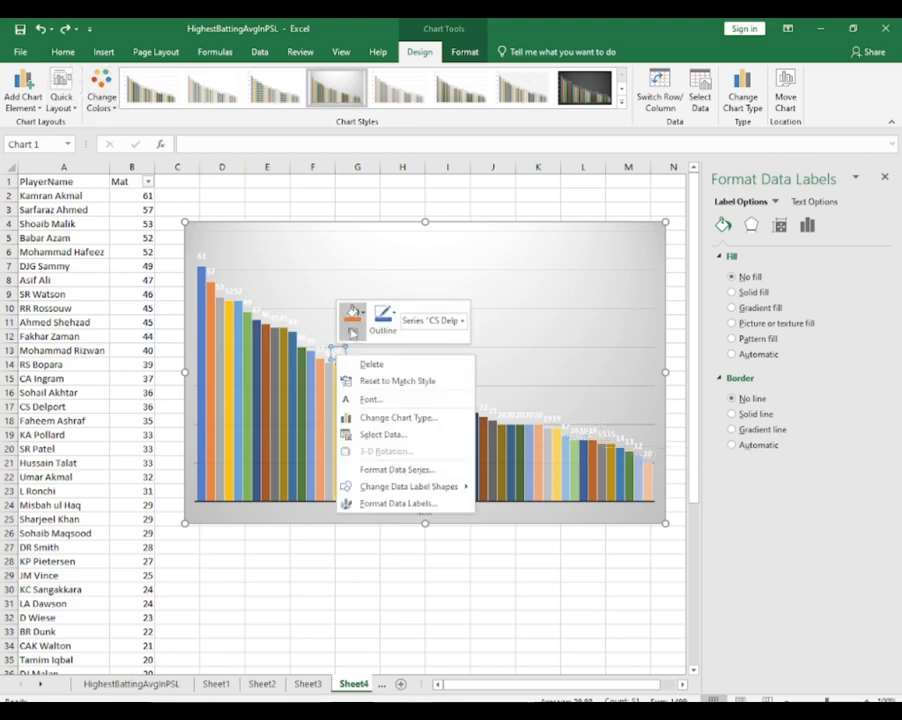
click(356, 316)
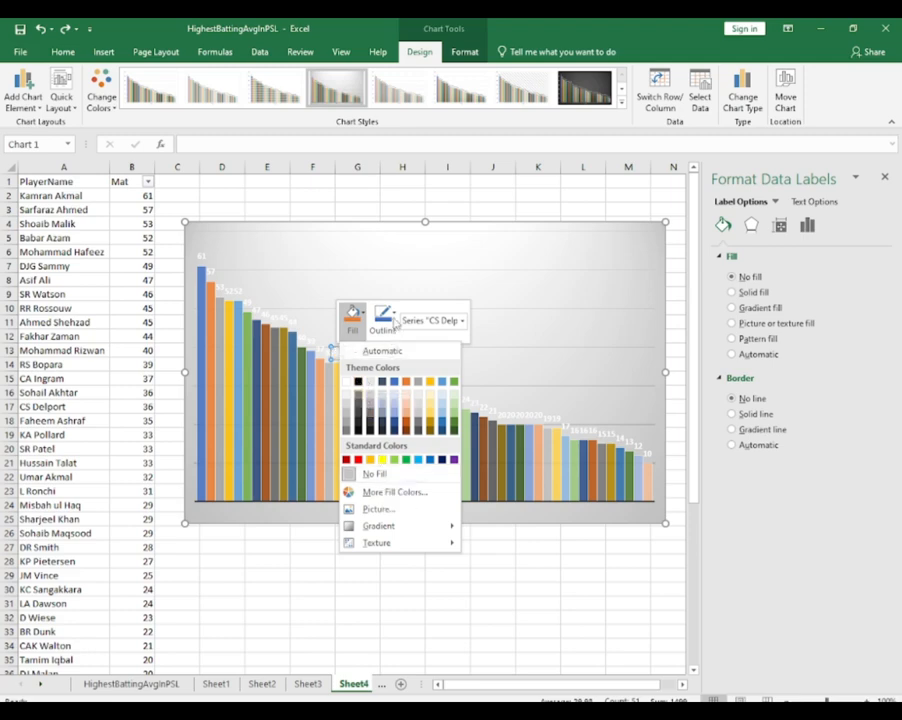
click(313, 345)
right_click(315, 348)
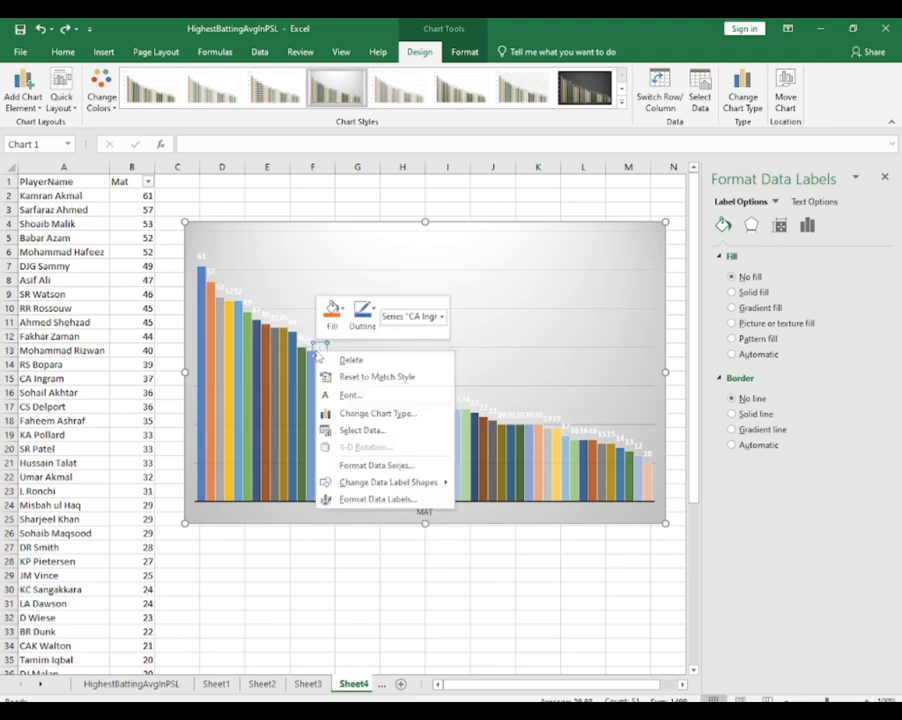
click(360, 395)
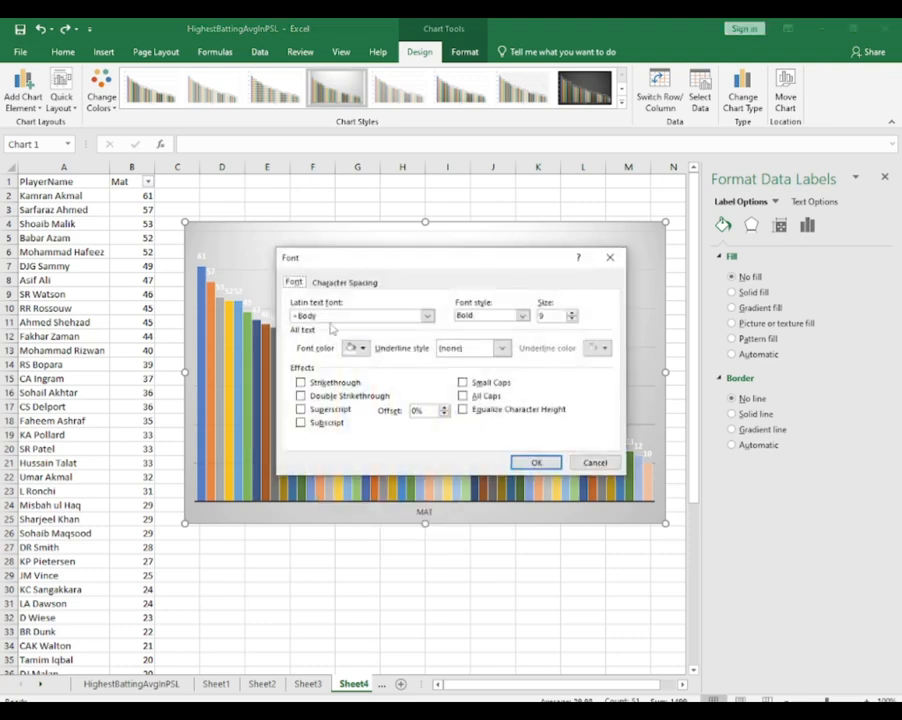
click(609, 257)
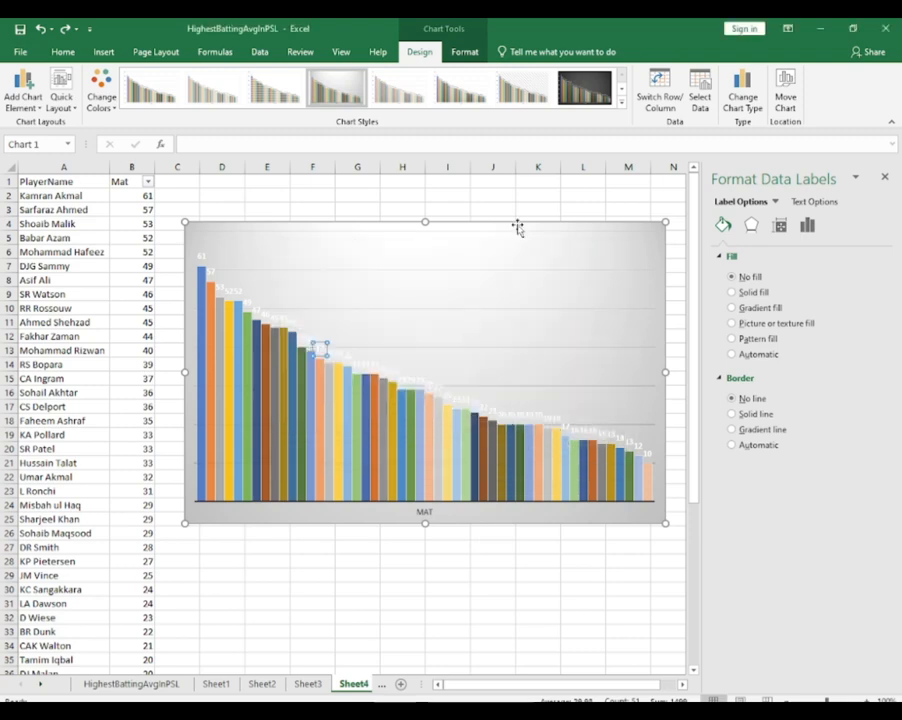
click(573, 103)
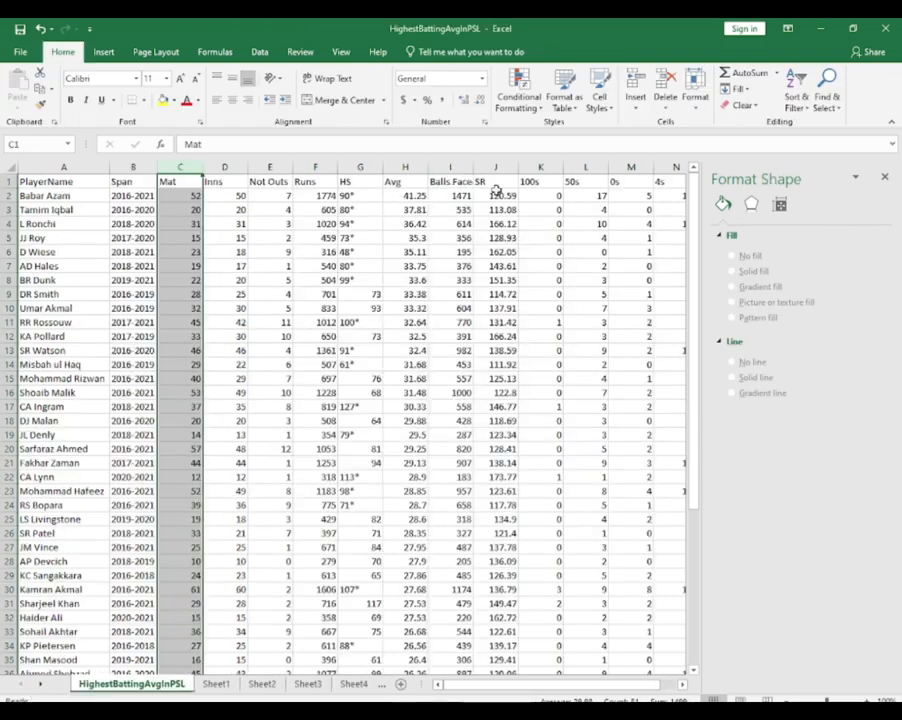
Copy the PlayerName column from the HighestBattingAvgInPSL sheet into column A of a new worksheet
click(885, 178)
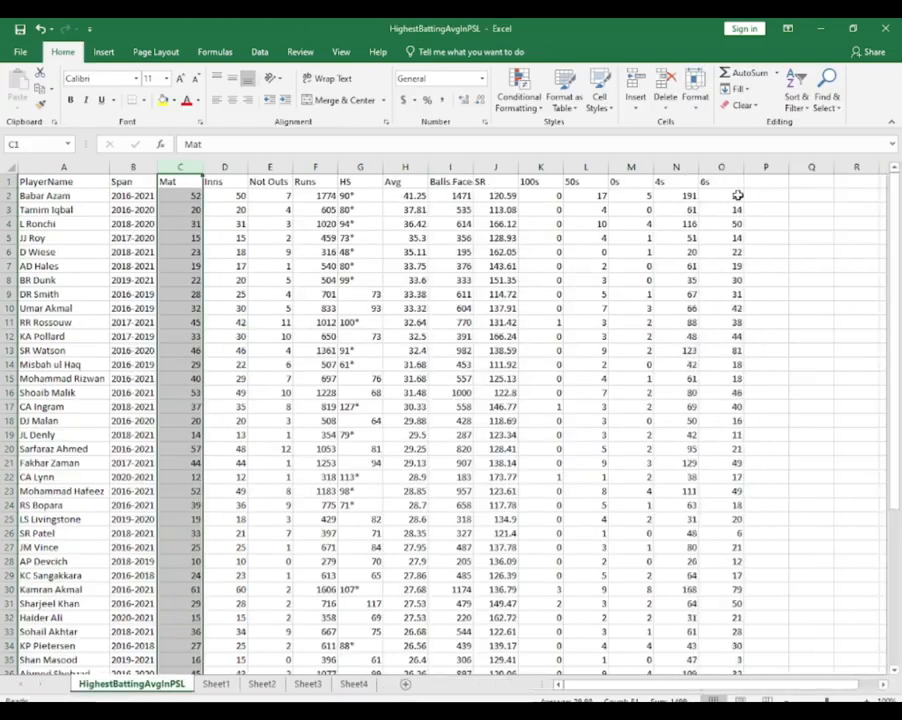
click(872, 182)
click(43, 167)
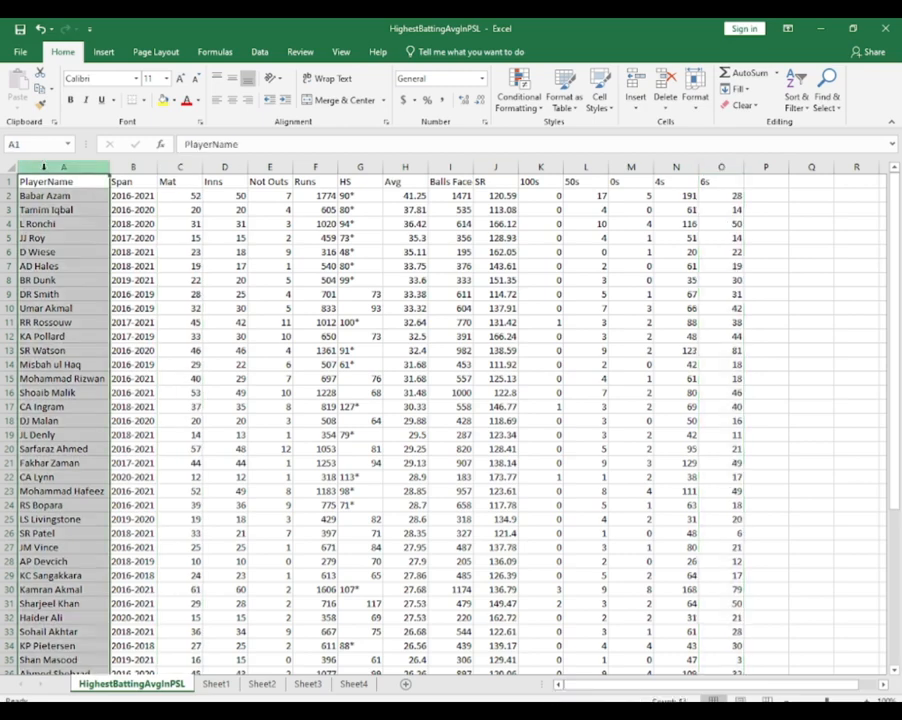
key(ctrl+c)
click(405, 684)
key(ctrl+v)
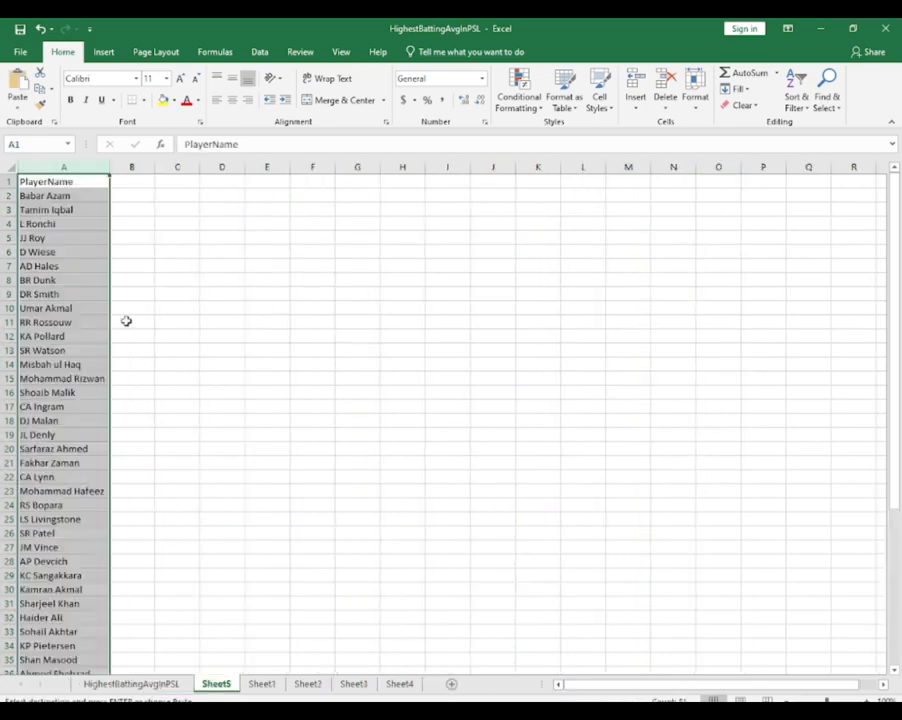
Copy the 6s column from the HighestBattingAvgInPSL sheet into column B of Sheet5
click(158, 685)
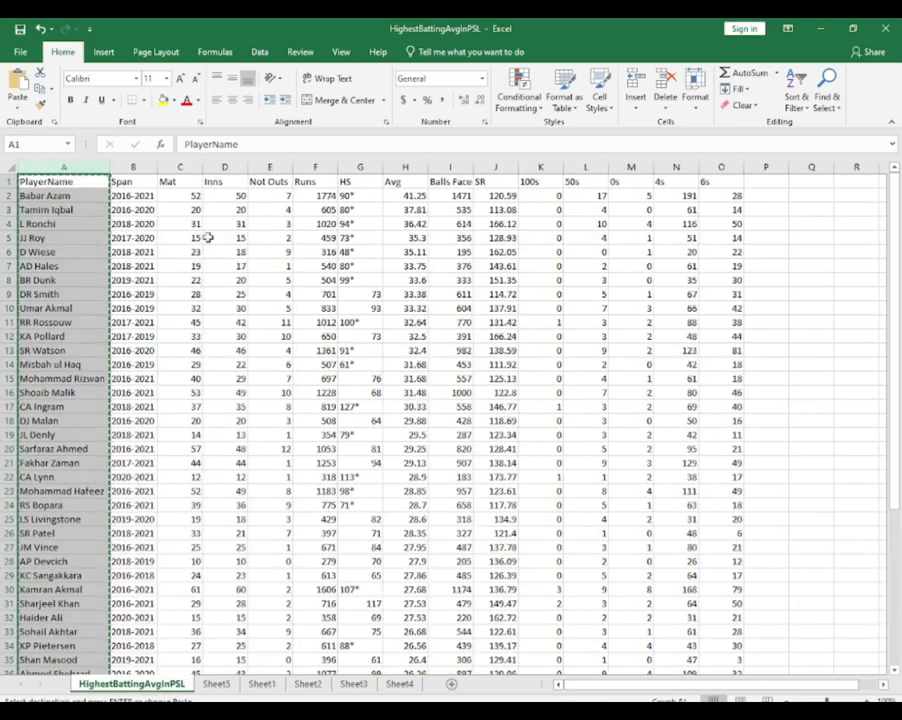
click(720, 167)
key(ctrl+c)
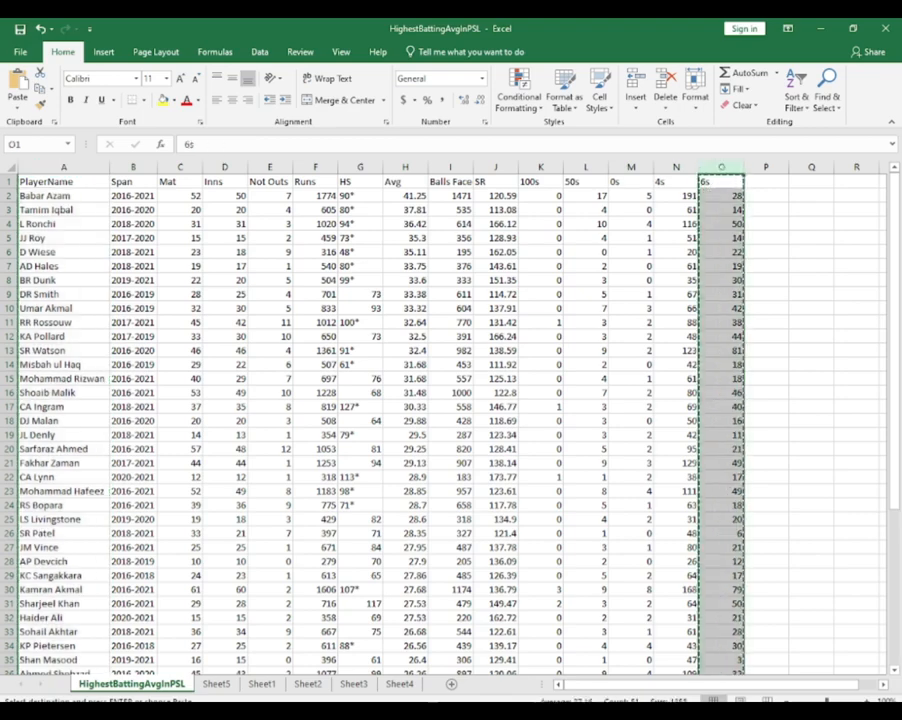
click(399, 684)
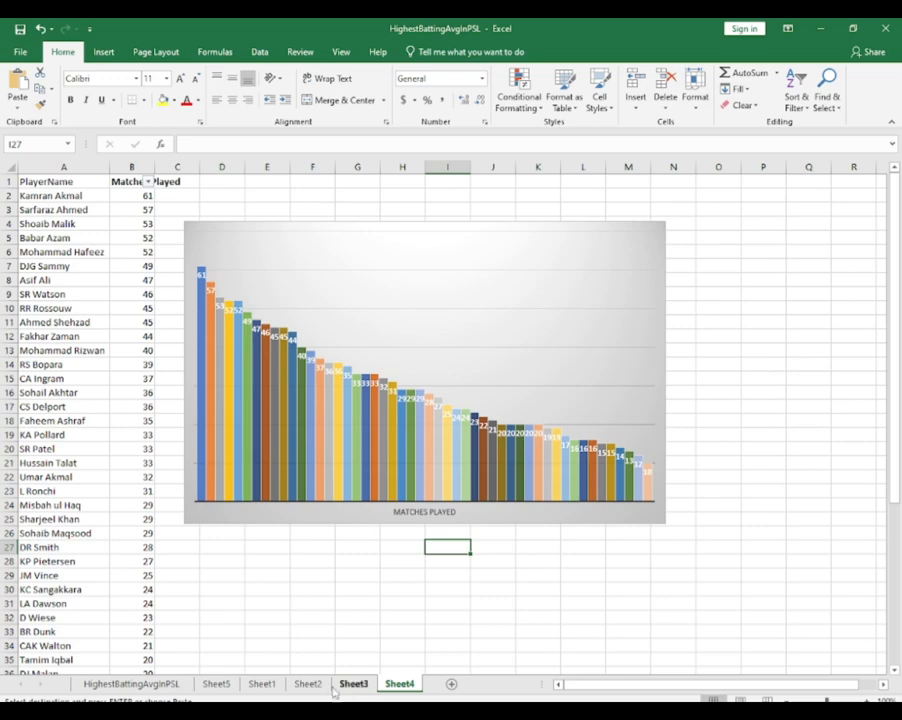
click(216, 684)
click(133, 182)
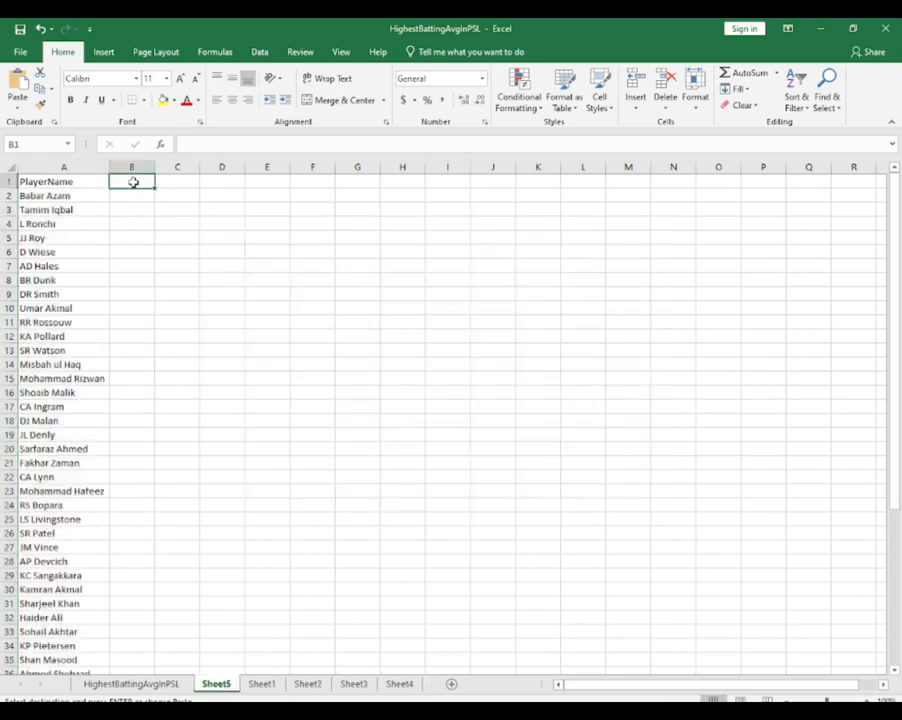
key(ctrl+v)
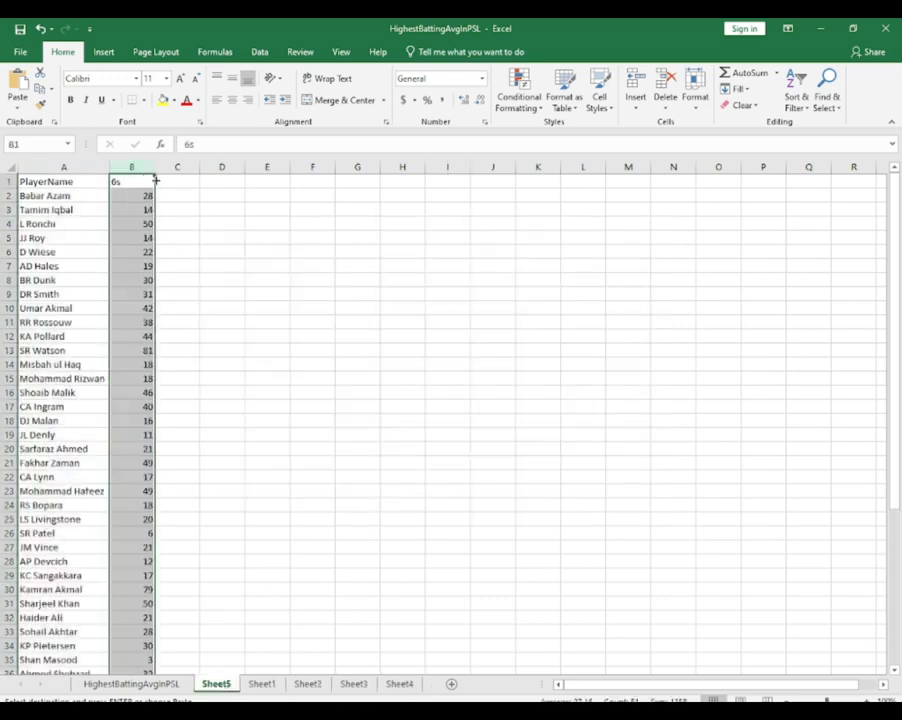
Filter the 6s column on Sheet5 to show only the values 50, 55, 79 and 81
click(796, 100)
click(786, 174)
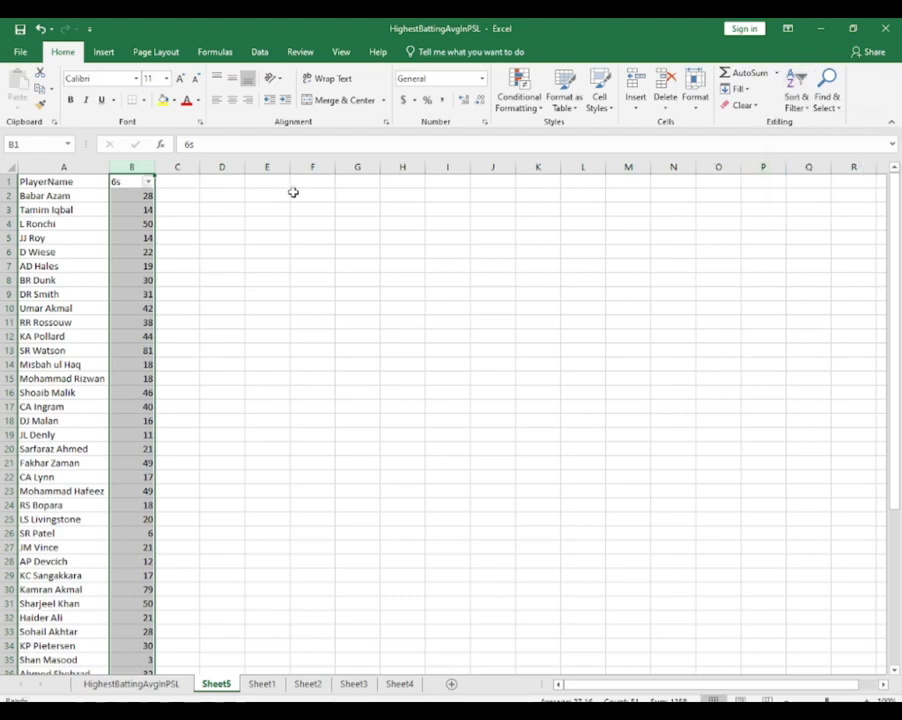
click(148, 183)
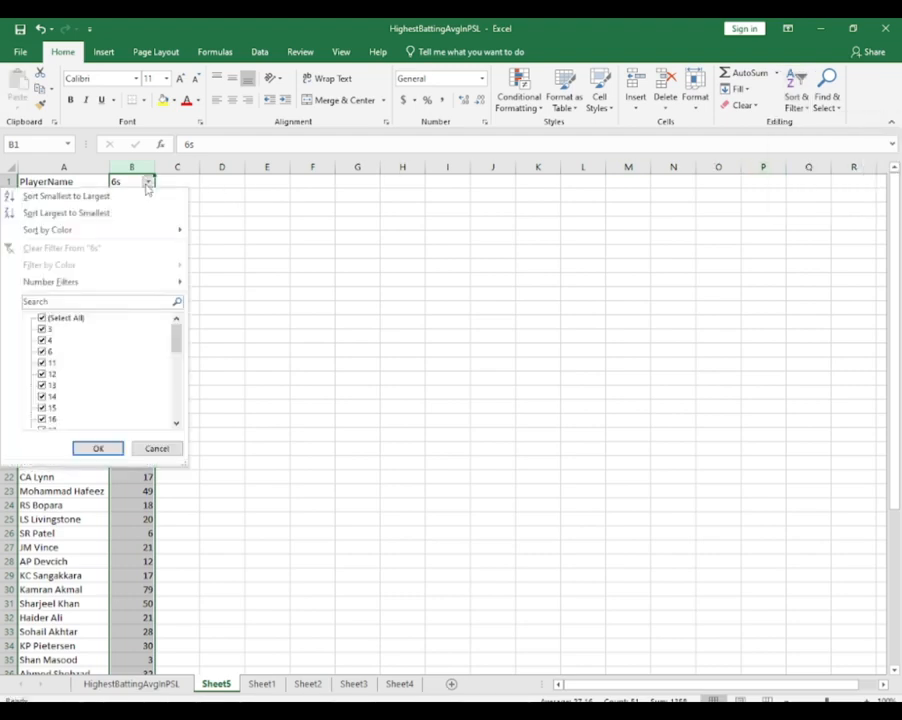
click(41, 318)
scroll(88, 351, down, 8)
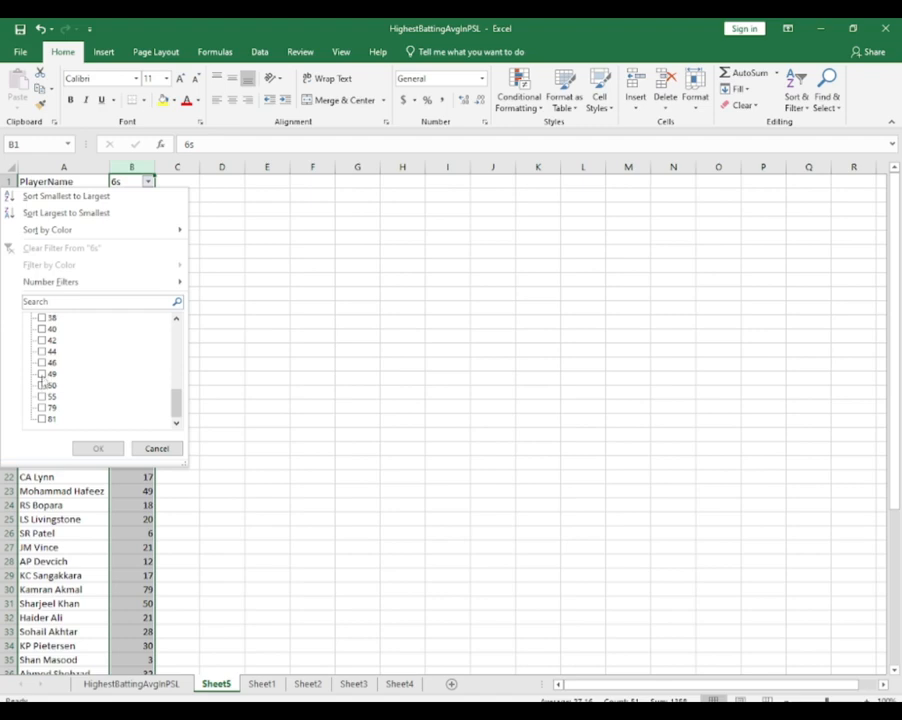
scroll(66, 397, up, 8)
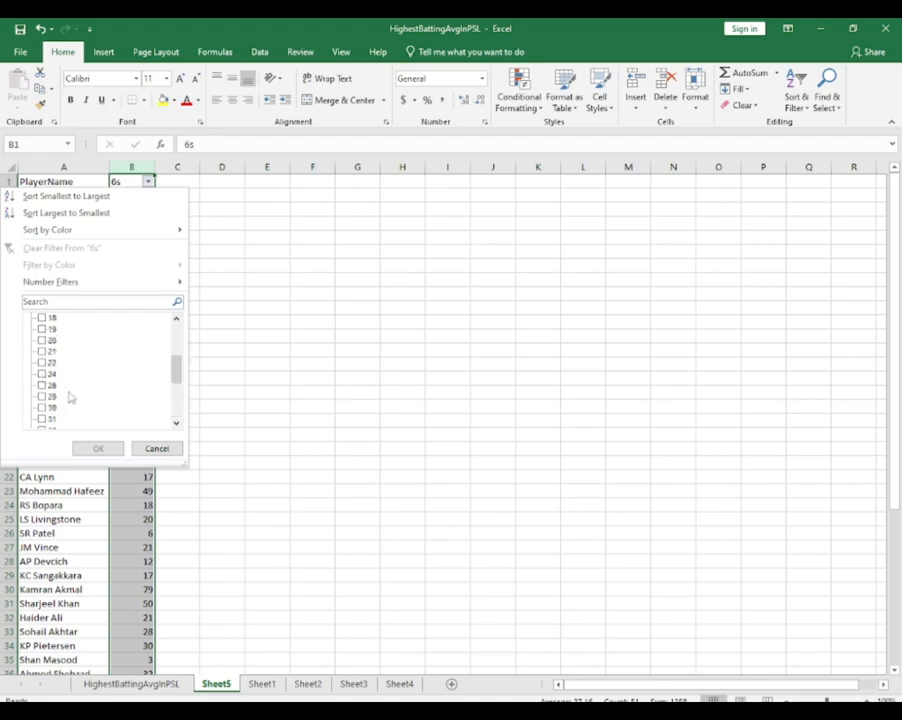
scroll(70, 397, down, 8)
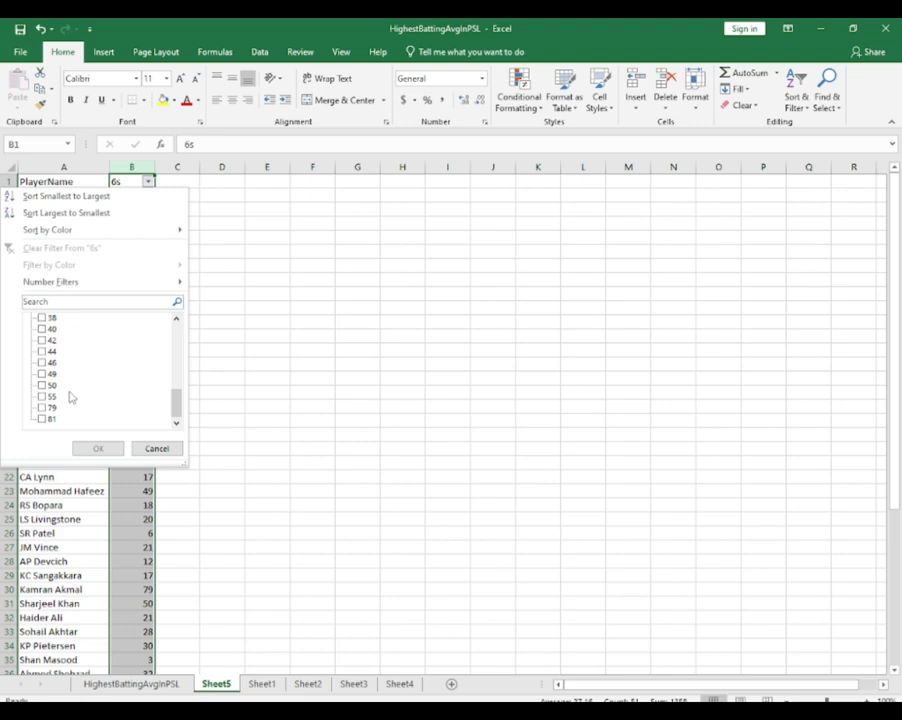
click(42, 374)
click(42, 385)
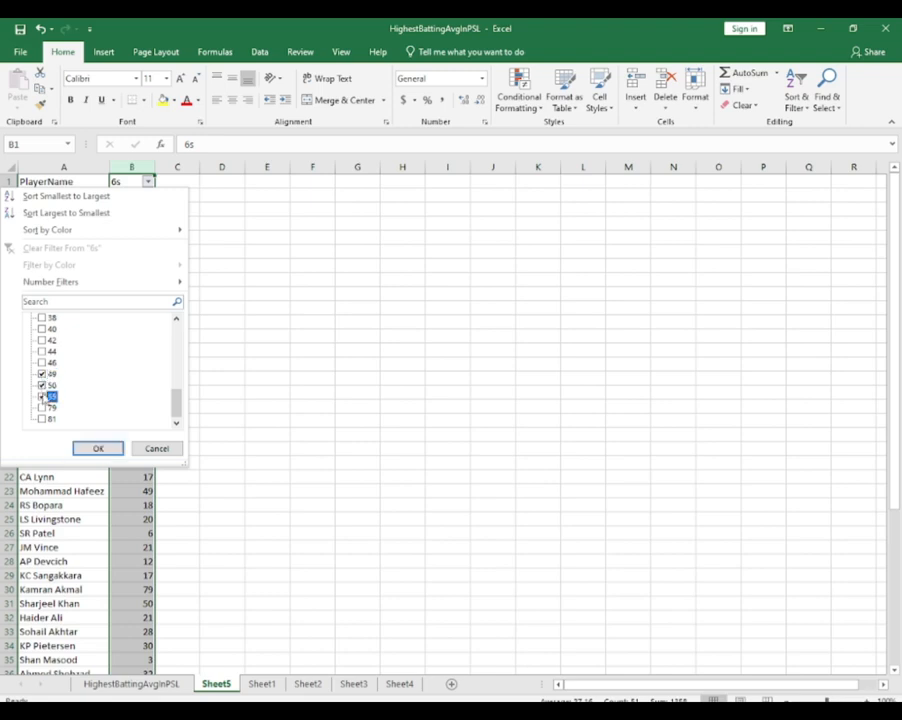
click(42, 385)
click(42, 407)
click(90, 450)
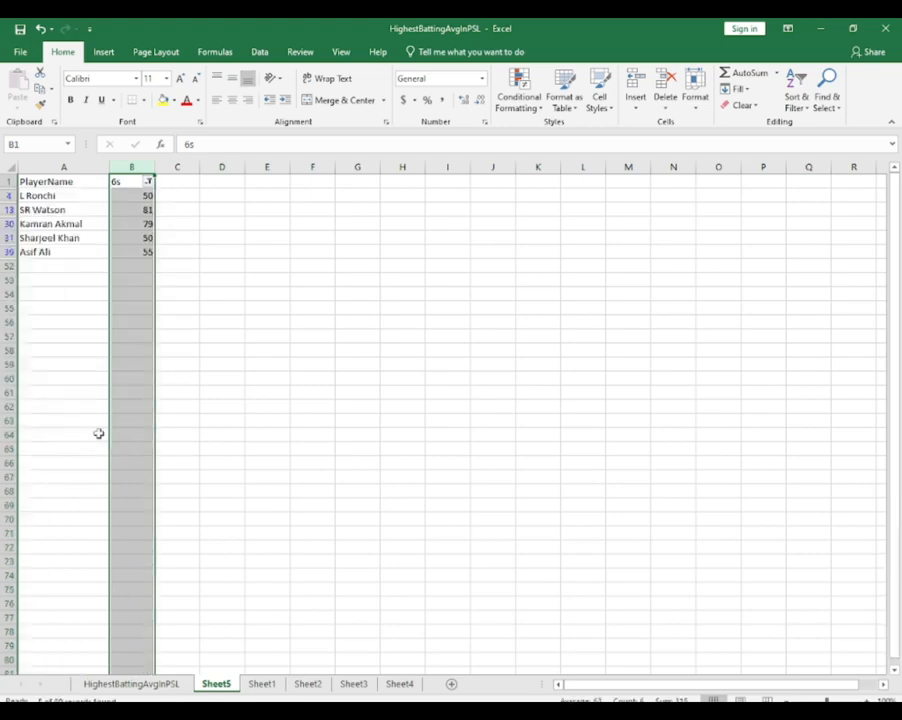
Insert a Doughnut chart from the filtered PlayerName and 6s data on Sheet5
click(84, 238)
key(ctrl+a)
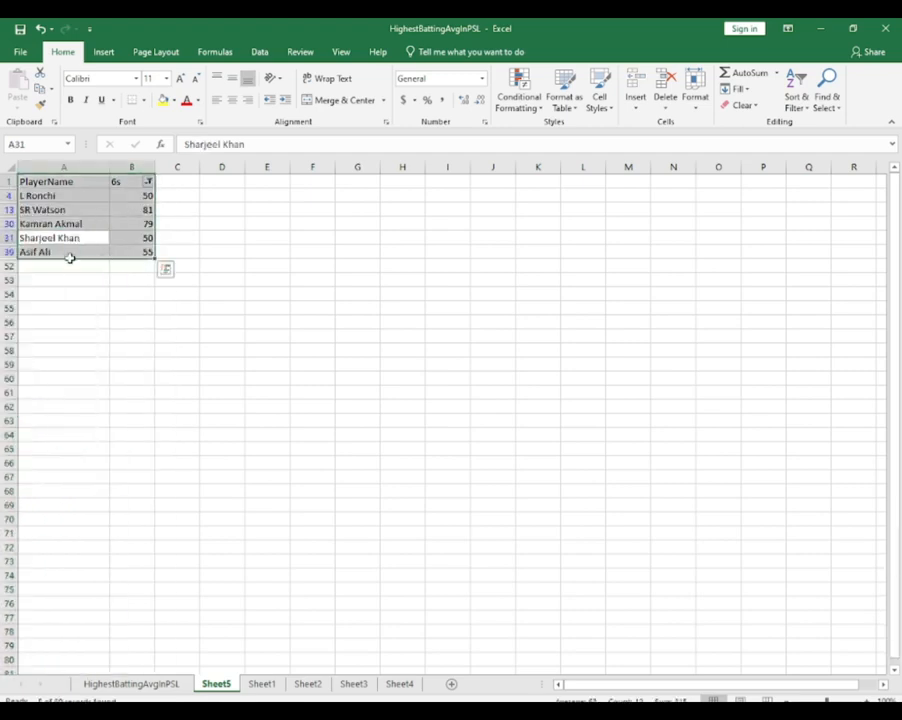
click(104, 52)
click(306, 99)
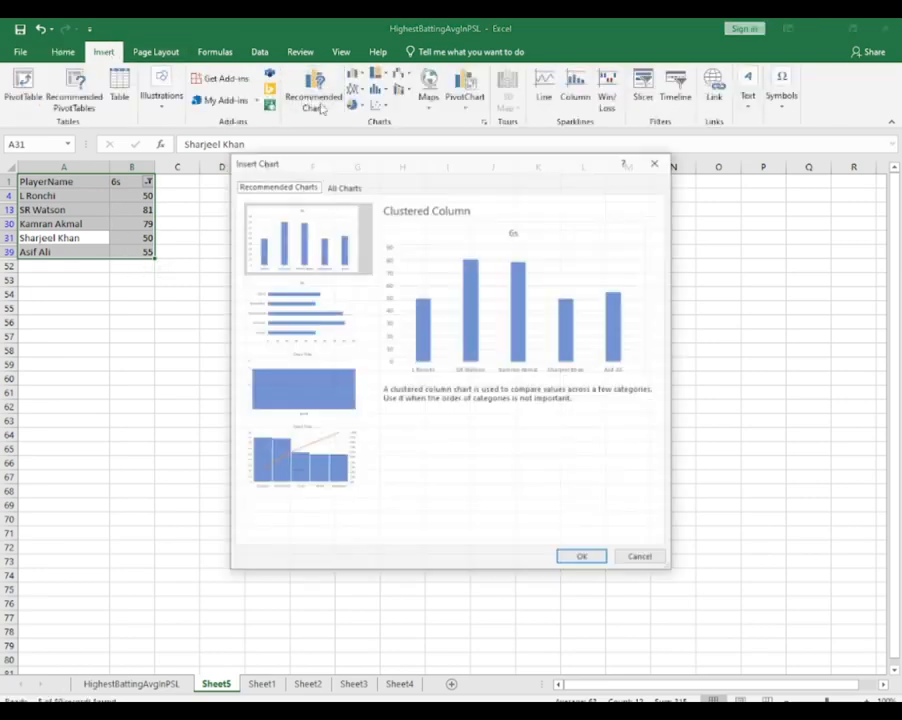
click(343, 186)
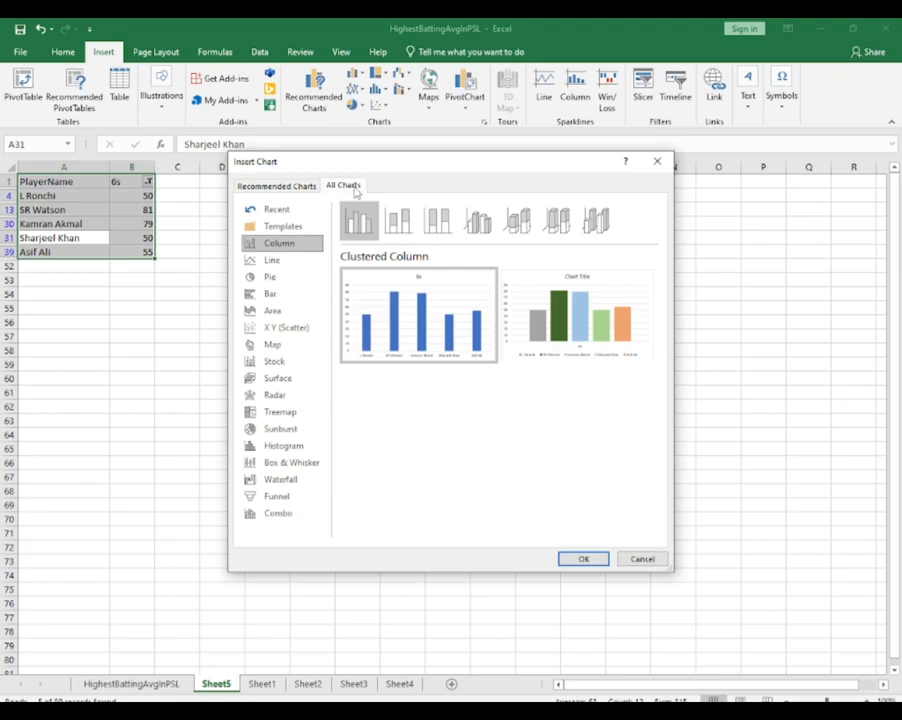
click(281, 280)
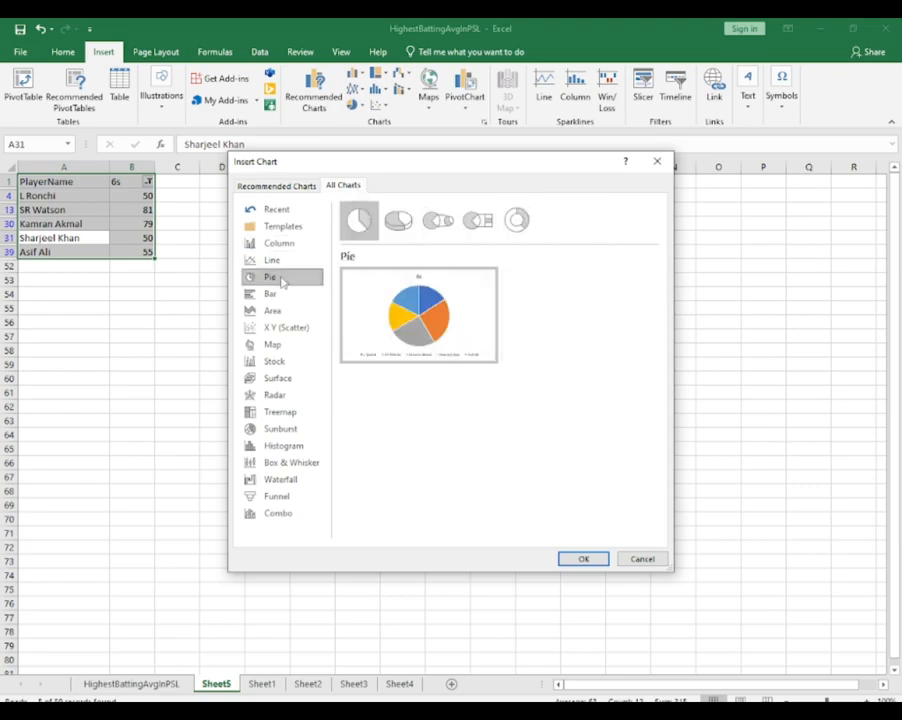
click(517, 220)
mouse_move(437, 332)
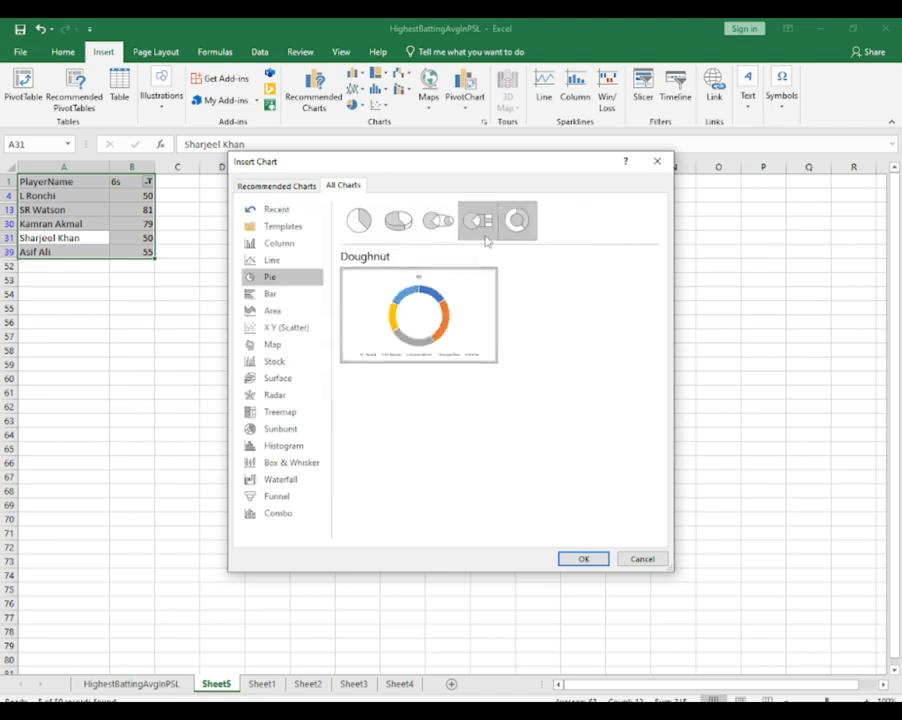
click(585, 559)
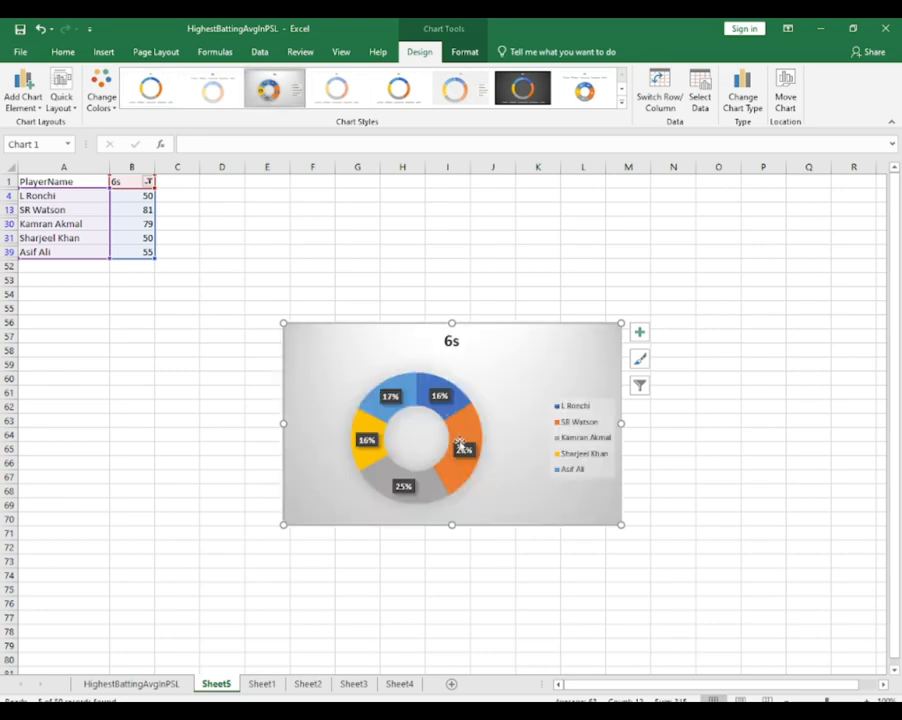
Change the doughnut chart's title to "Most Sixes"
double_click(451, 339)
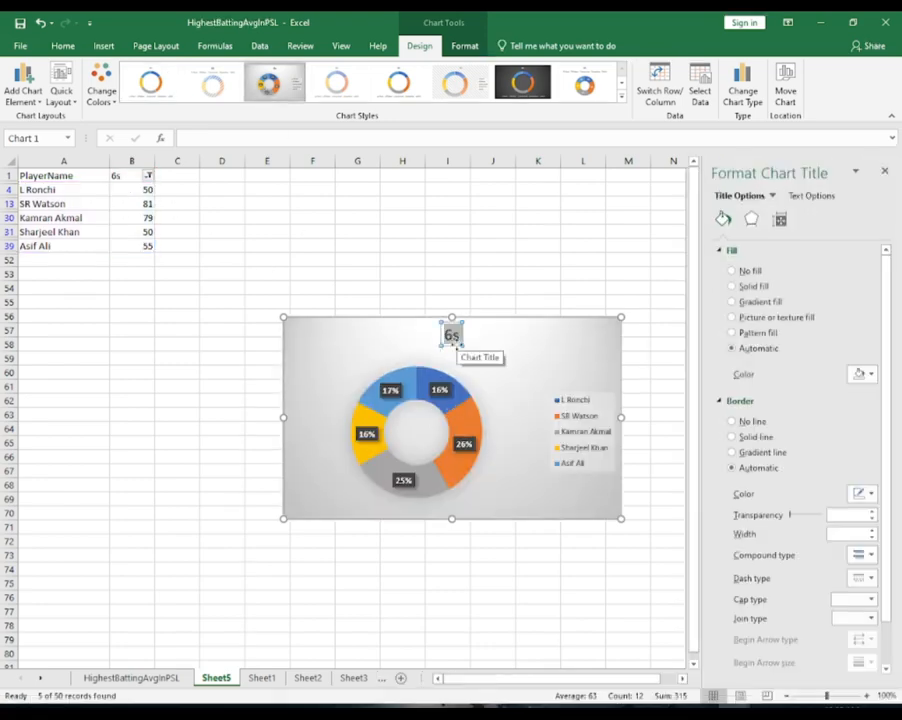
text(Most Sixe)
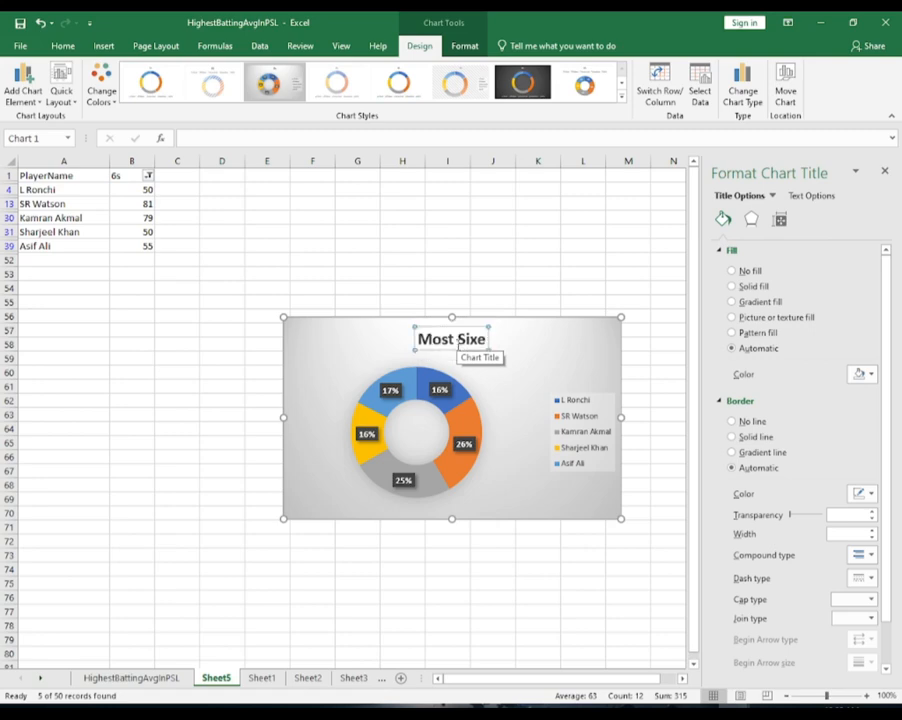
text(s)
click(511, 486)
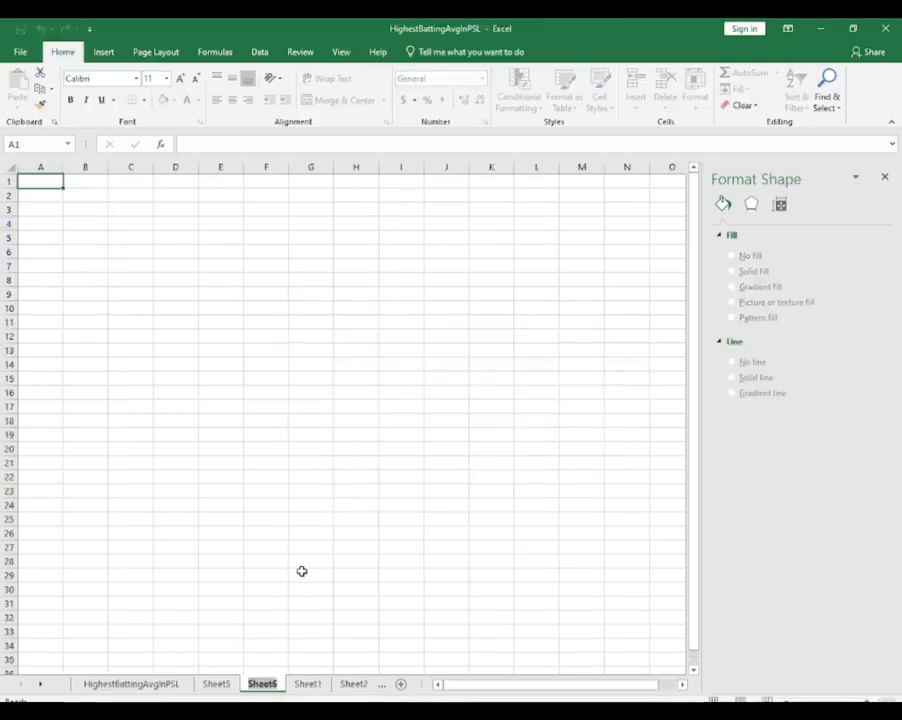
Add a blank worksheet after Sheet5 and name it PSL VISUALIZATION
text(P)
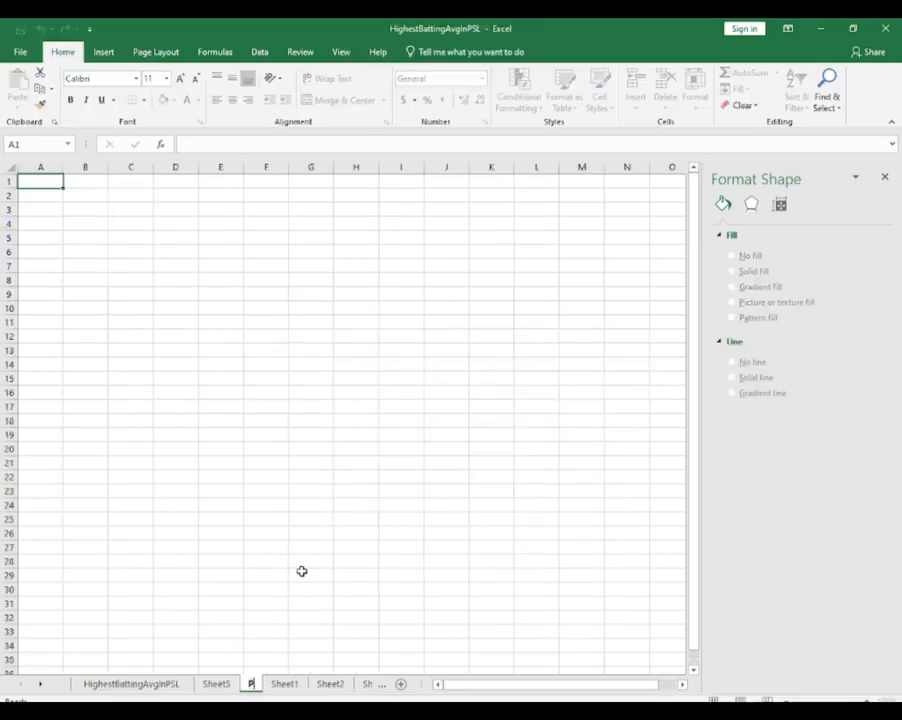
text(SL VISUA)
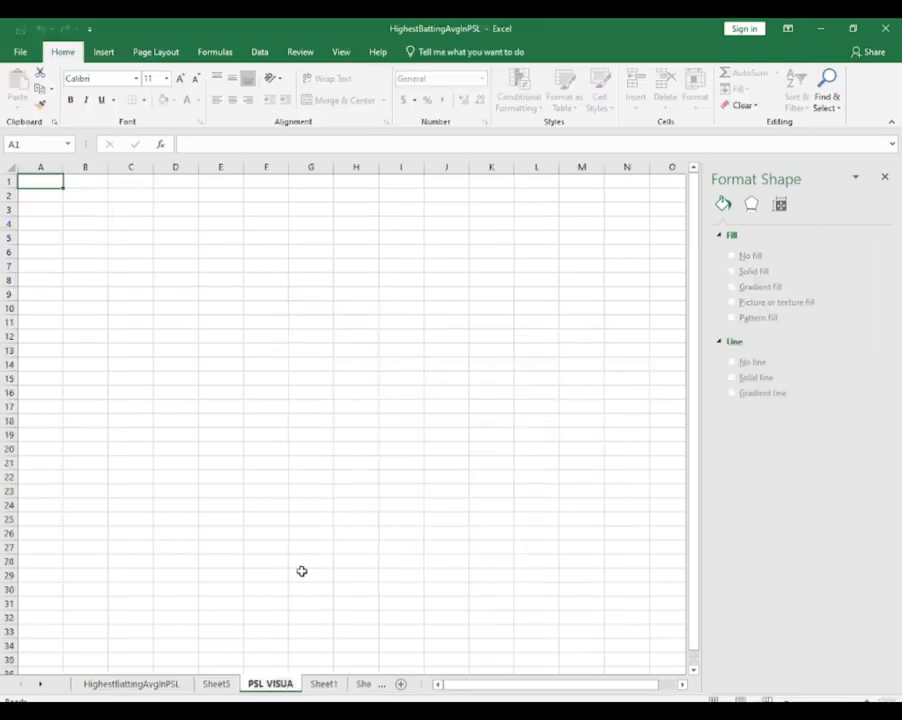
text(LIZATION)
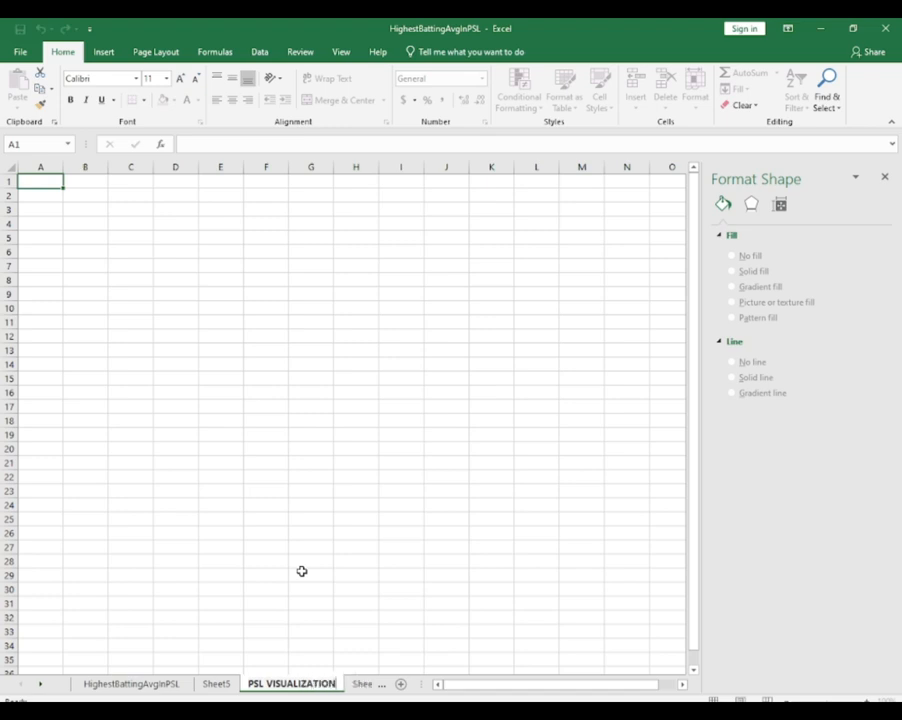
Merge and center all cells of the PSL VISUALIZATION sheet into one and fill it with light gray
key(Return)
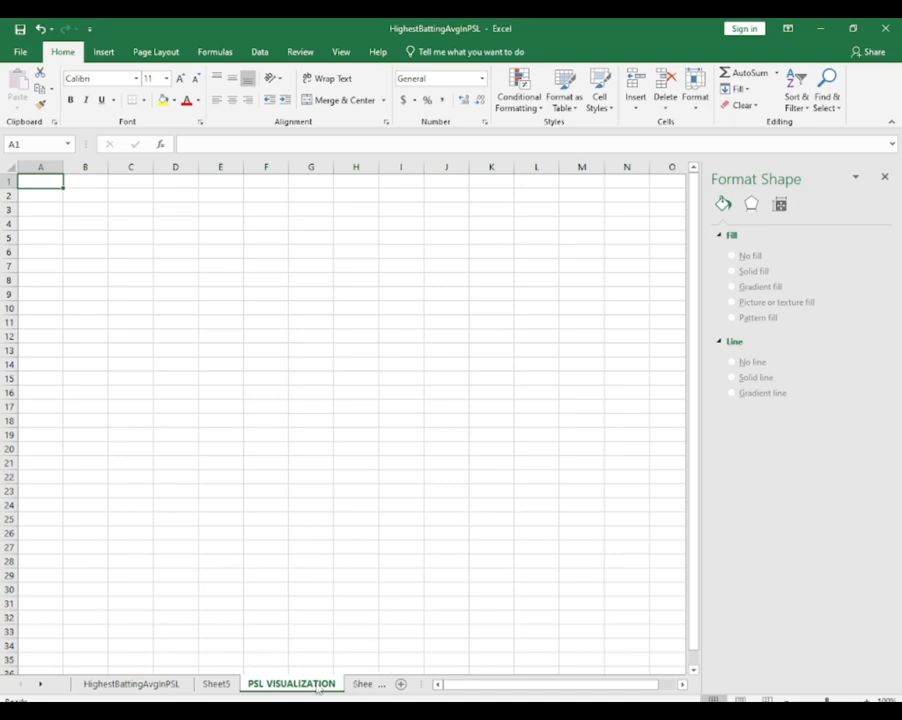
key(ctrl+a)
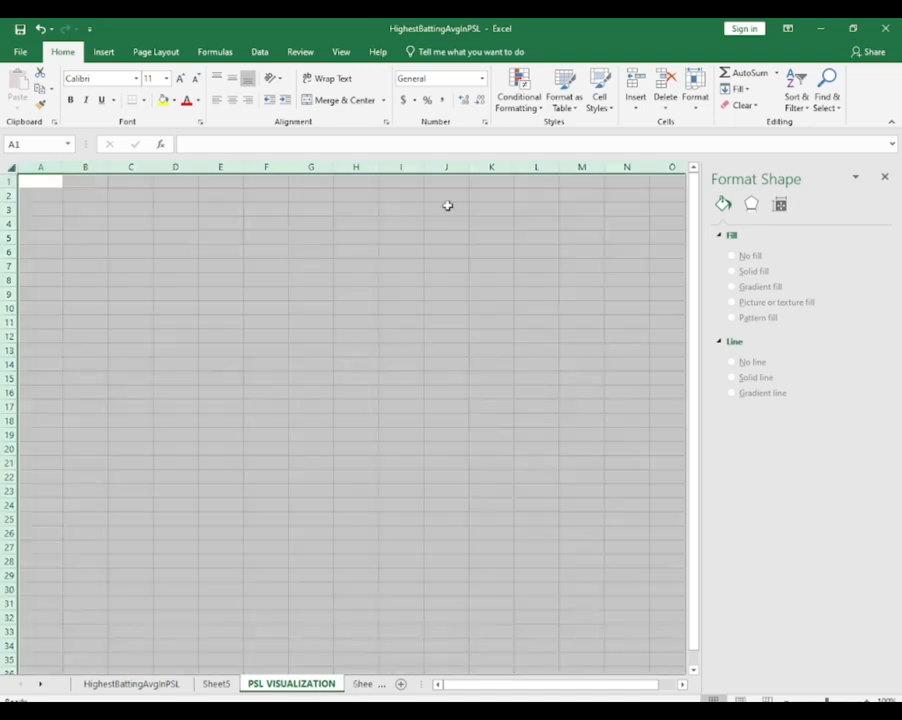
click(884, 177)
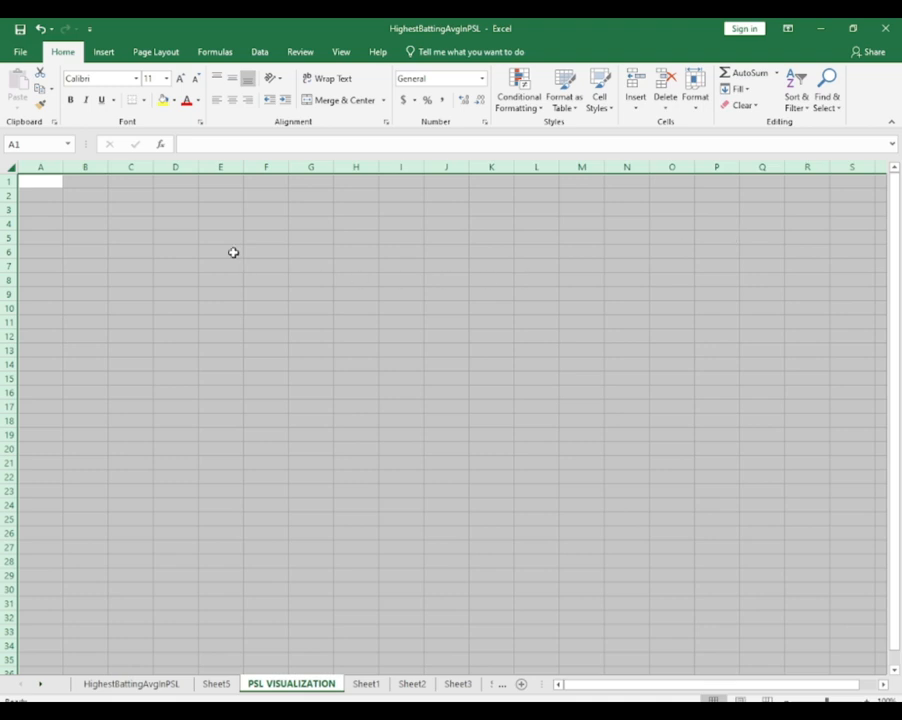
click(362, 102)
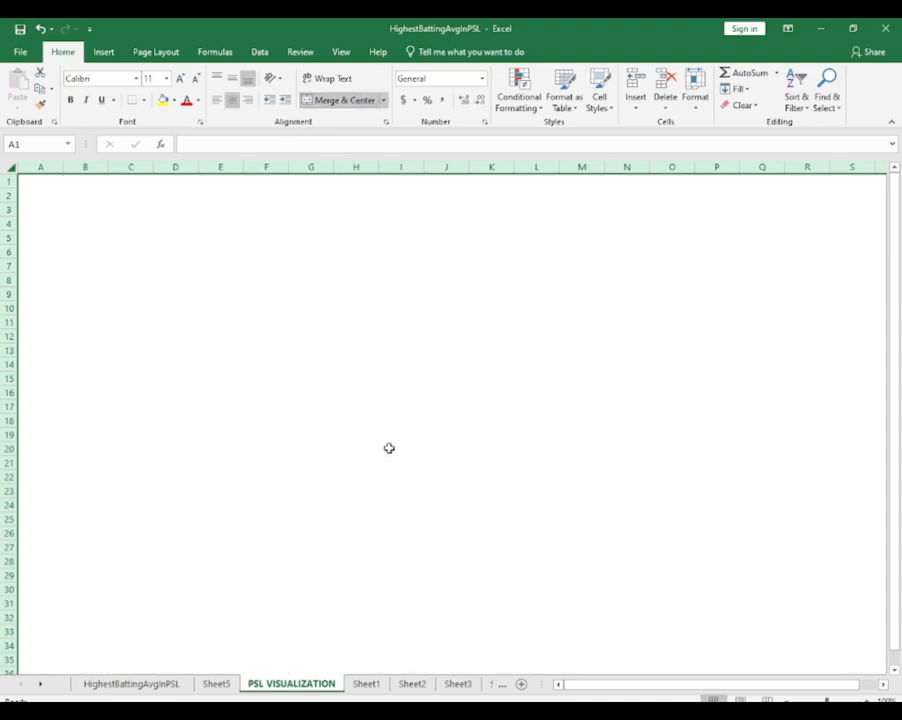
right_click(337, 357)
click(405, 343)
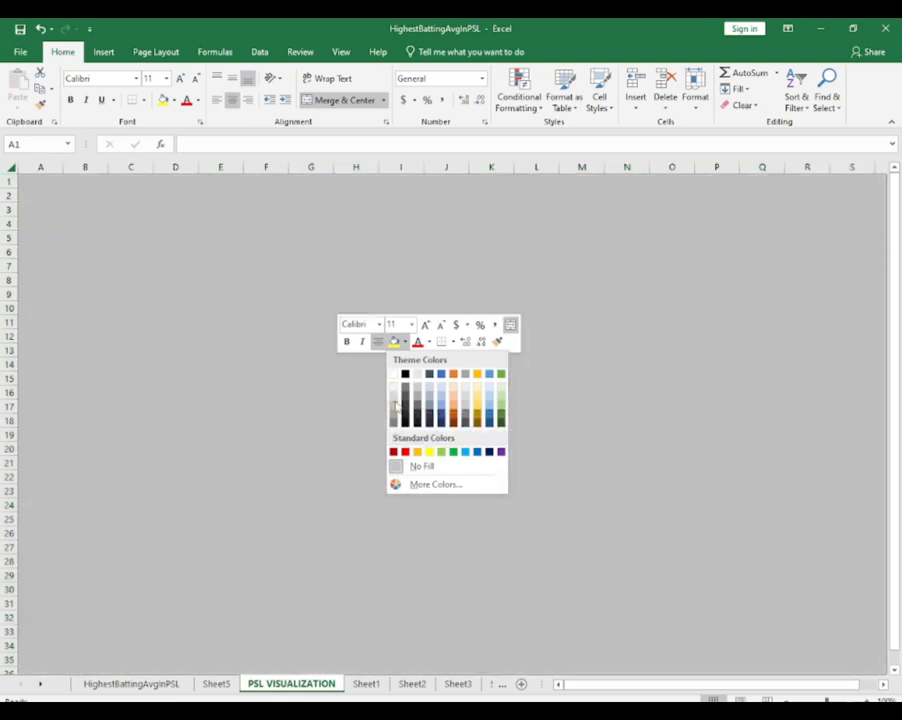
click(395, 404)
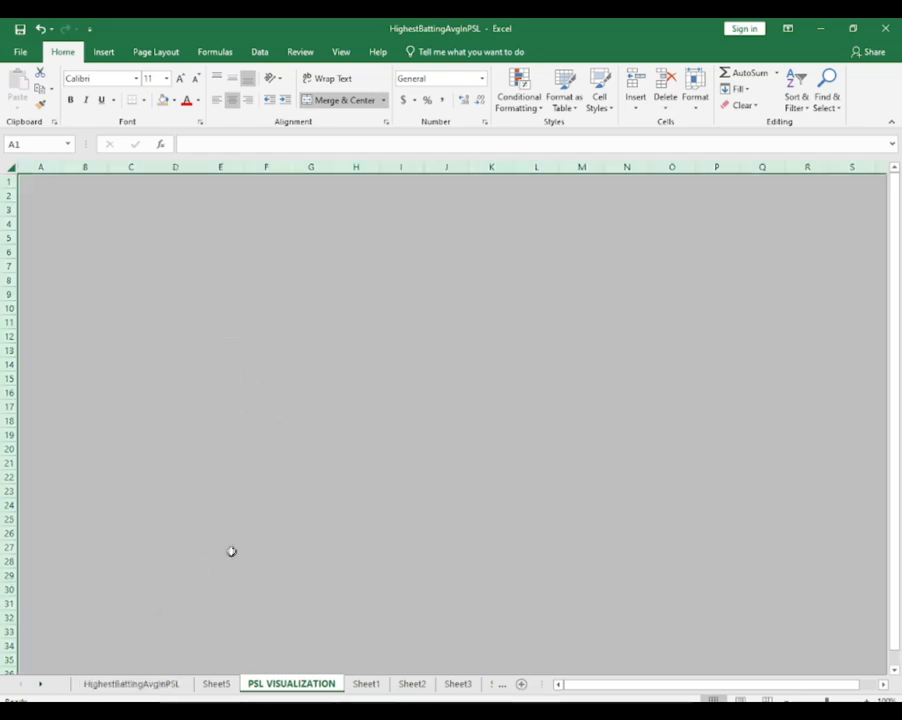
Move the Most Sixes chart from Sheet5 to the PSL VISUALIZATION sheet and place it around columns L to S, rows 8 to 22
click(125, 684)
click(208, 686)
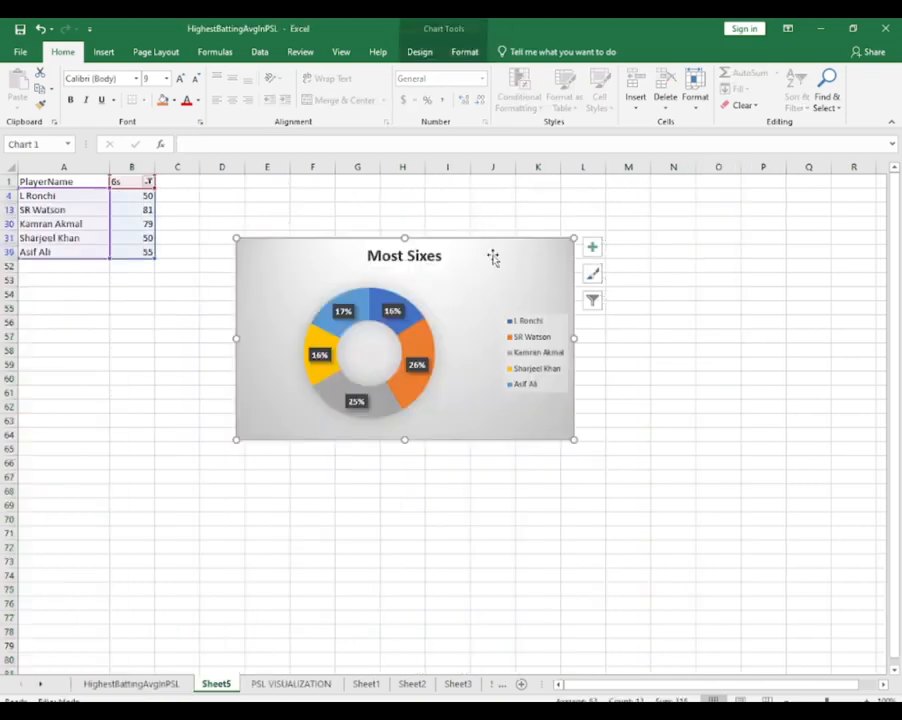
key(Delete)
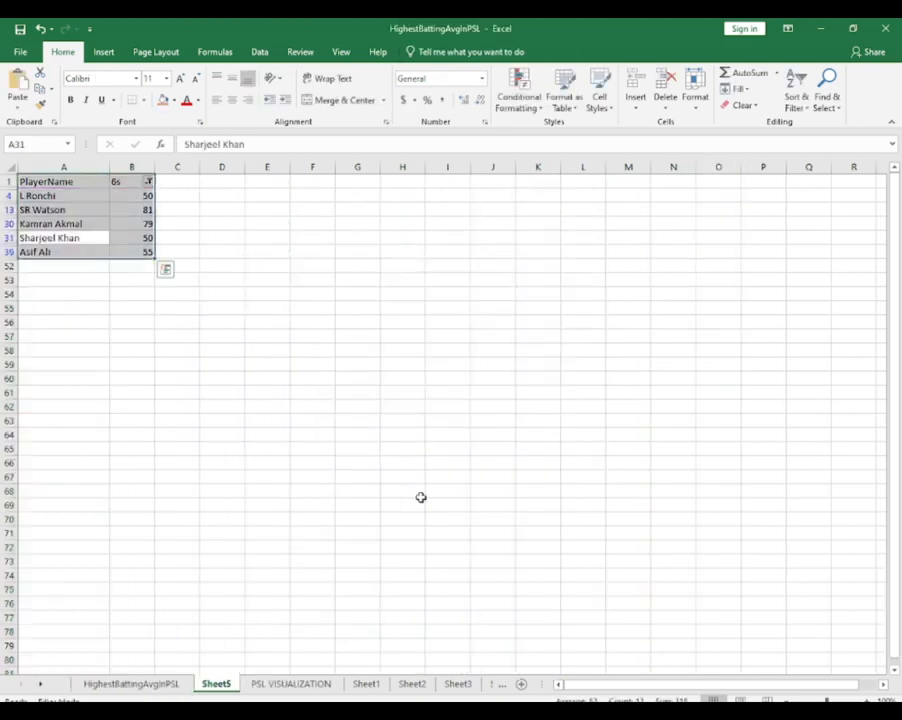
click(295, 684)
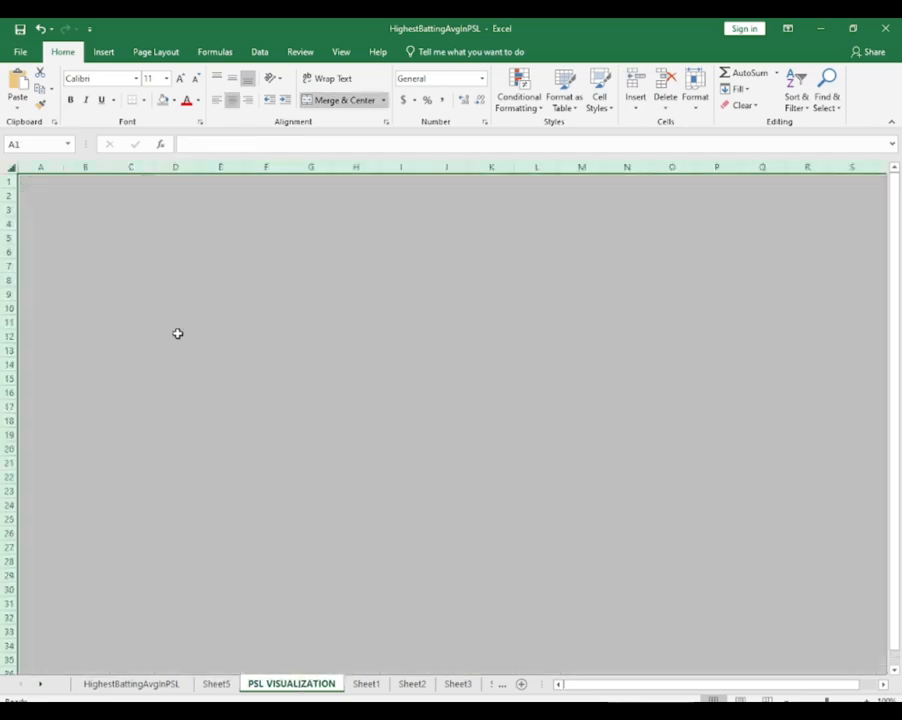
key(ctrl+v)
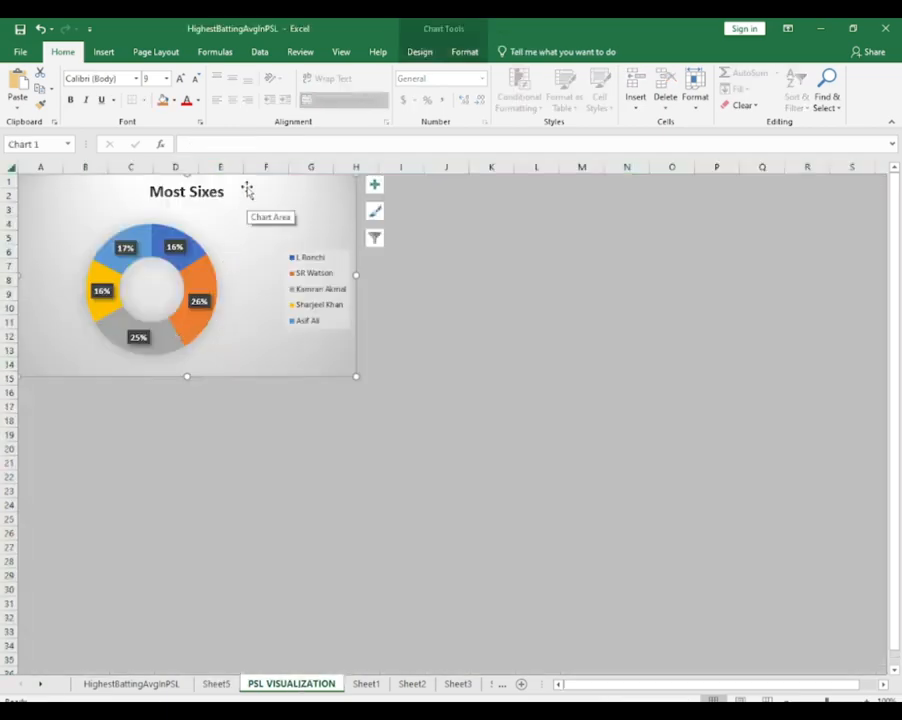
drag(246, 184, 769, 284)
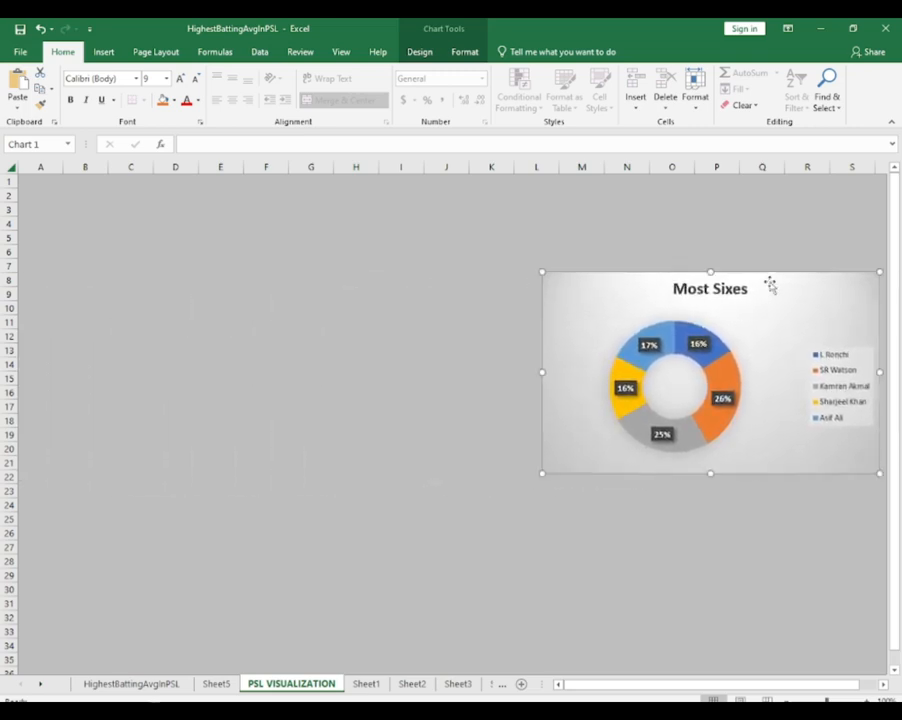
Cut the Most Fours chart from Sheet1 and return to the PSL VISUALIZATION sheet
click(366, 685)
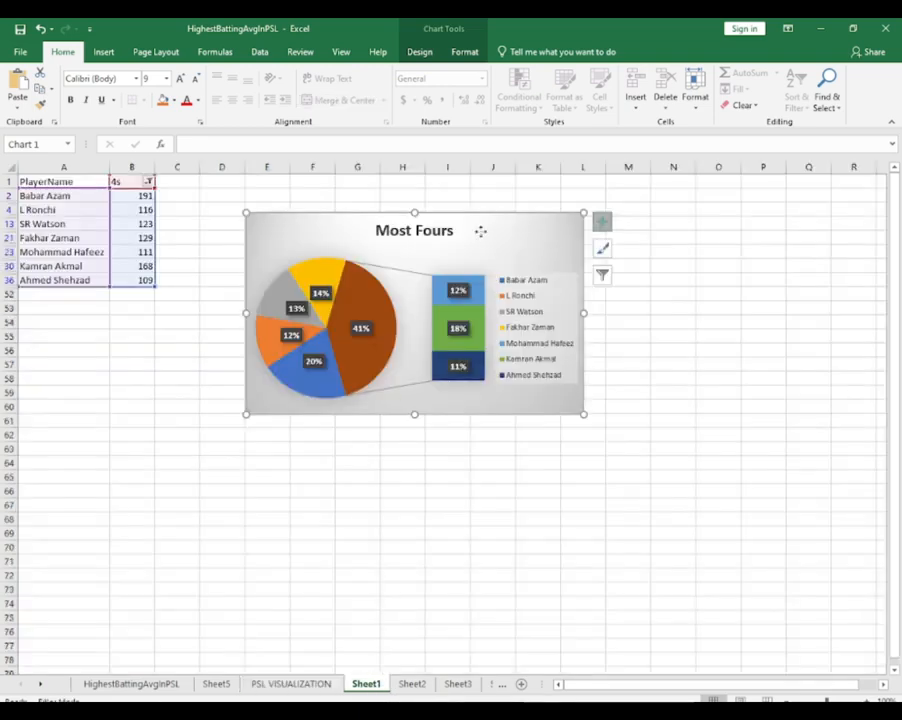
key(Delete)
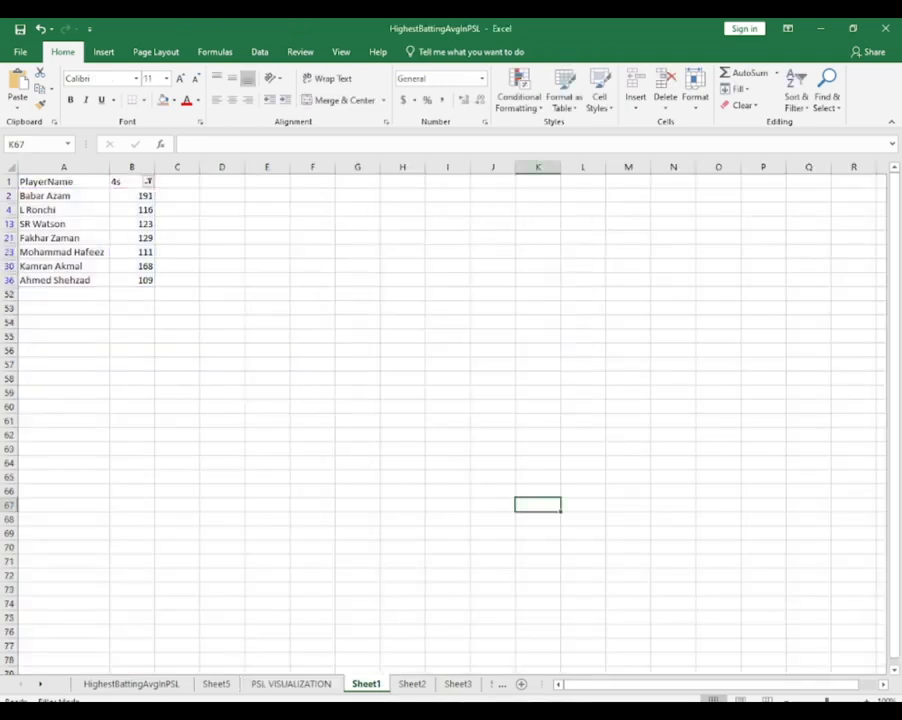
click(291, 684)
key(ctrl+v)
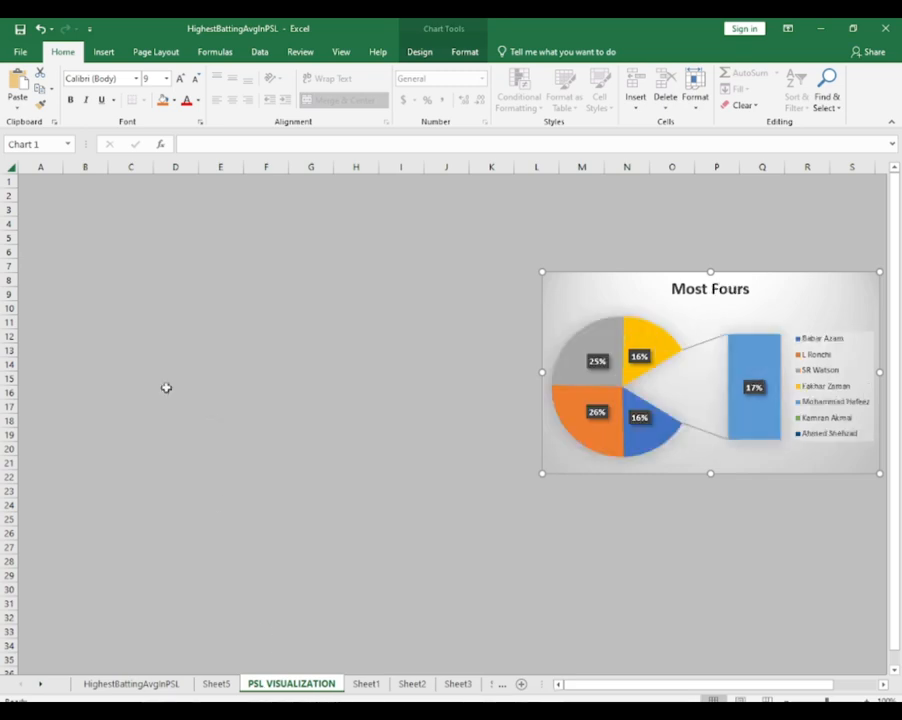
mouse_move(634, 282)
mouse_down()
mouse_move(527, 308)
mouse_move(417, 307)
mouse_up()
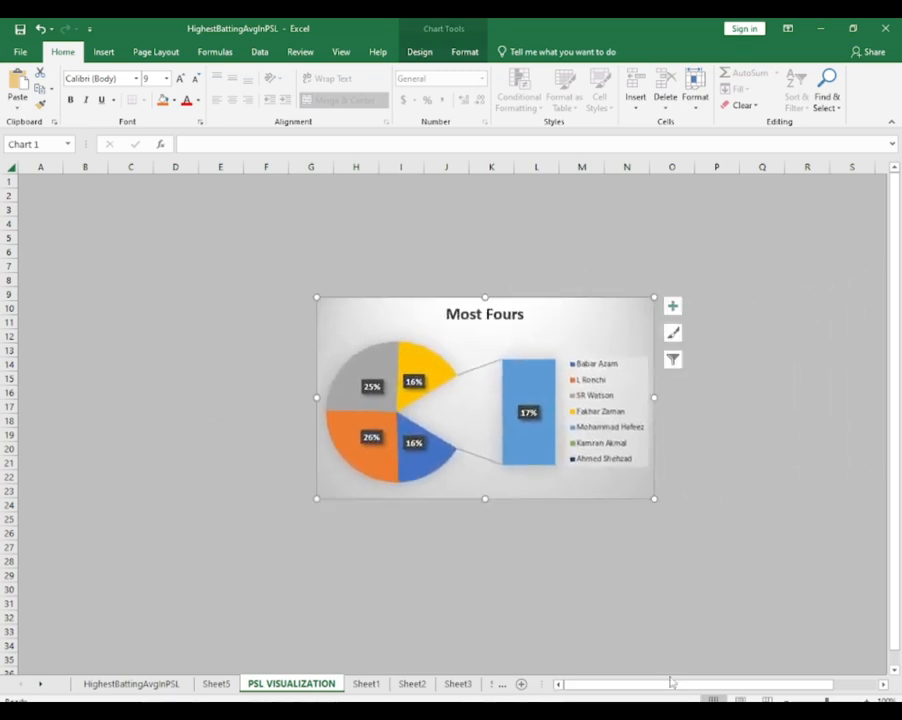
drag(672, 684, 443, 591)
key(ctrl+z)
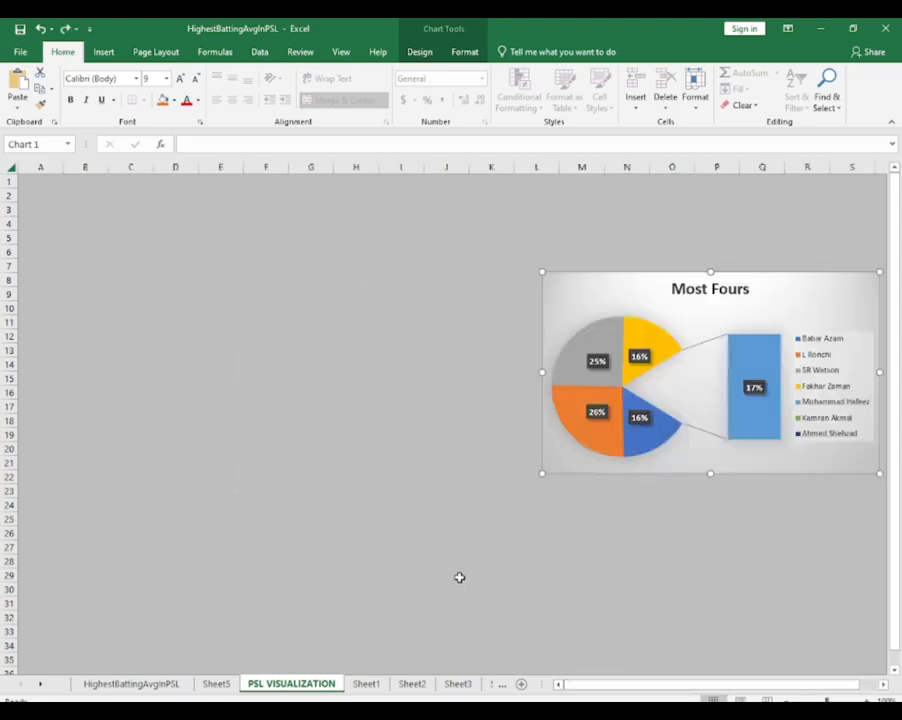
key(ctrl+z)
Paste the Most Fours chart as a separate chart on PSL VISUALIZATION, around columns A to H, rows 9 to 23
click(235, 364)
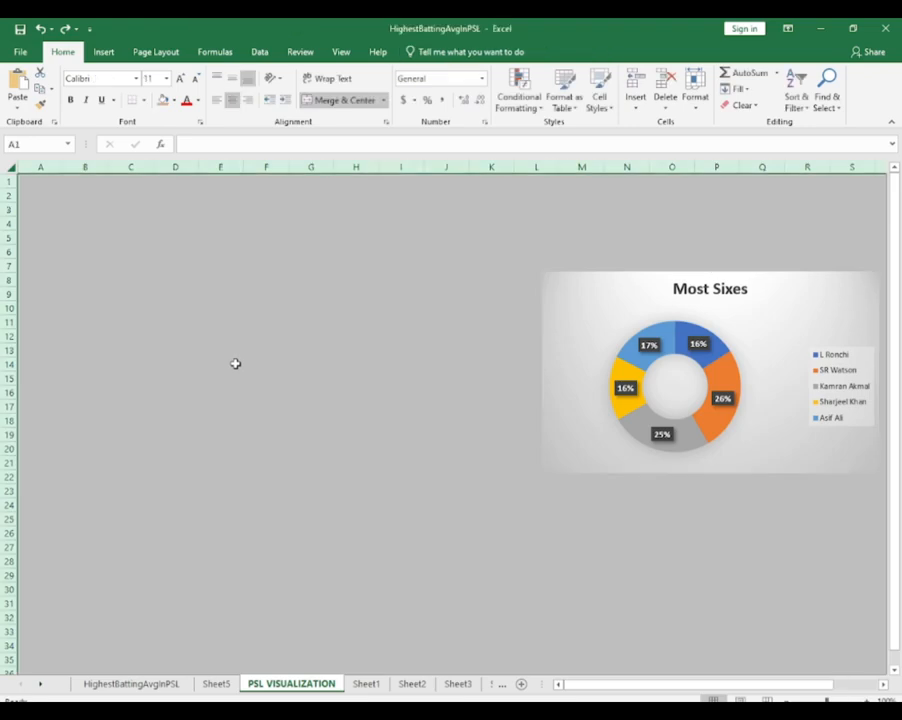
key(ctrl+v)
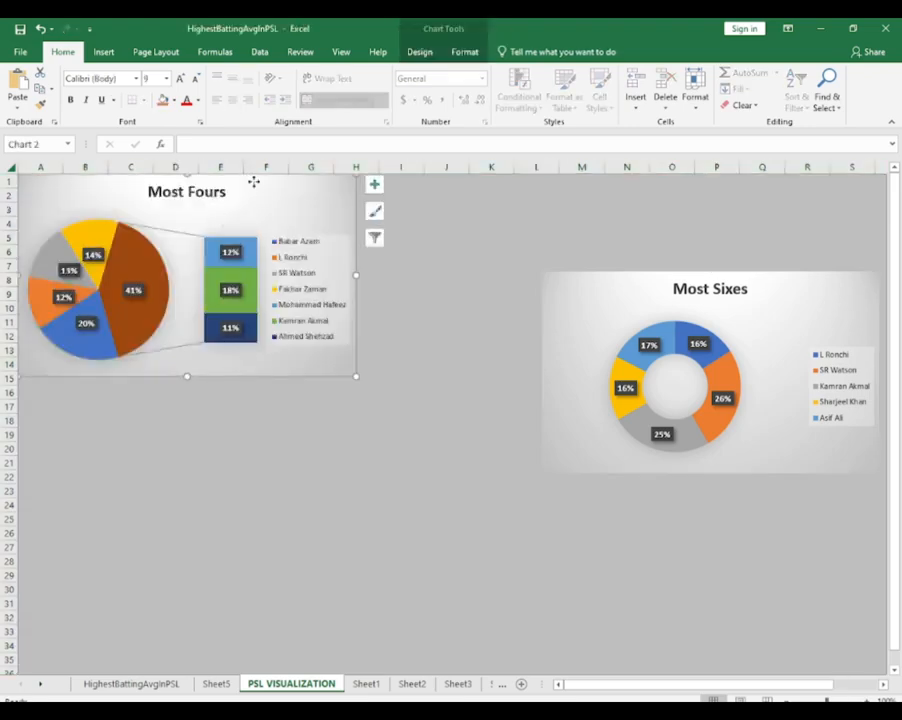
drag(254, 182, 258, 297)
Resize the Most Sixes chart to span about columns M to S and rows 9 to 22
click(568, 337)
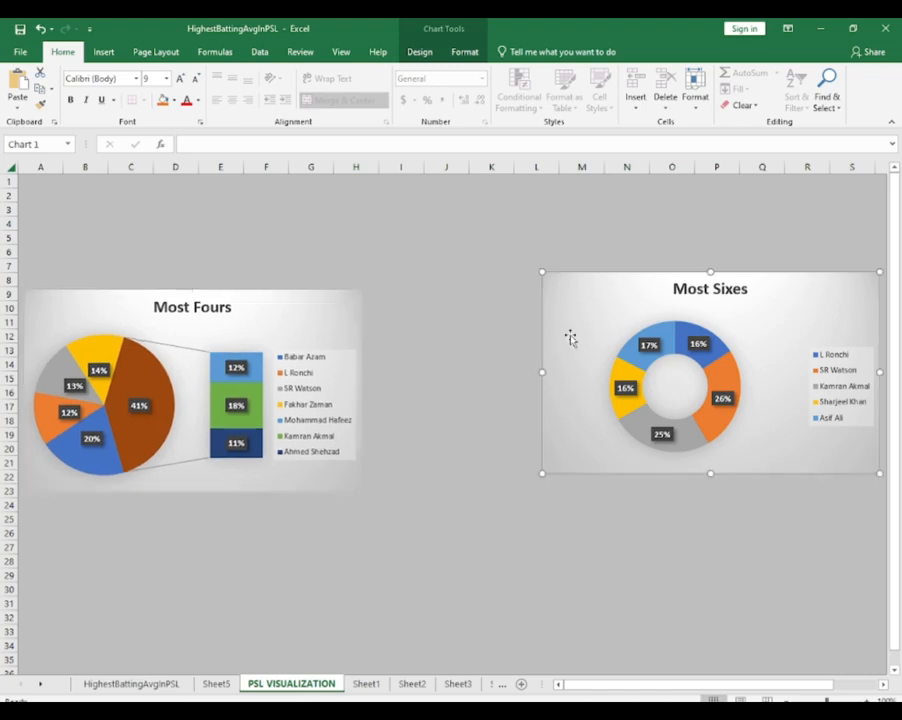
drag(541, 371, 575, 371)
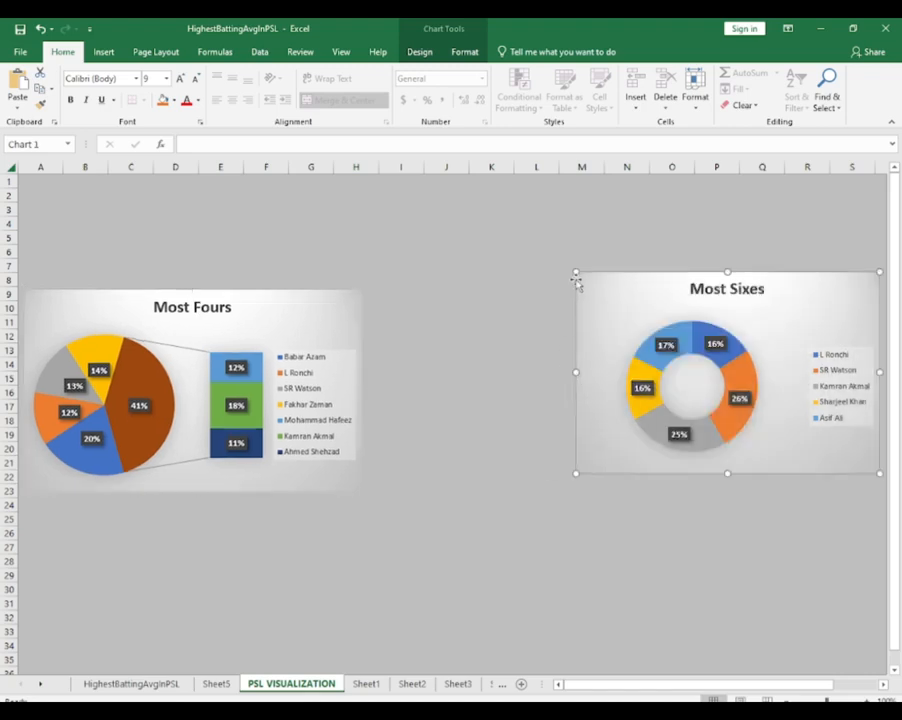
drag(576, 282, 580, 285)
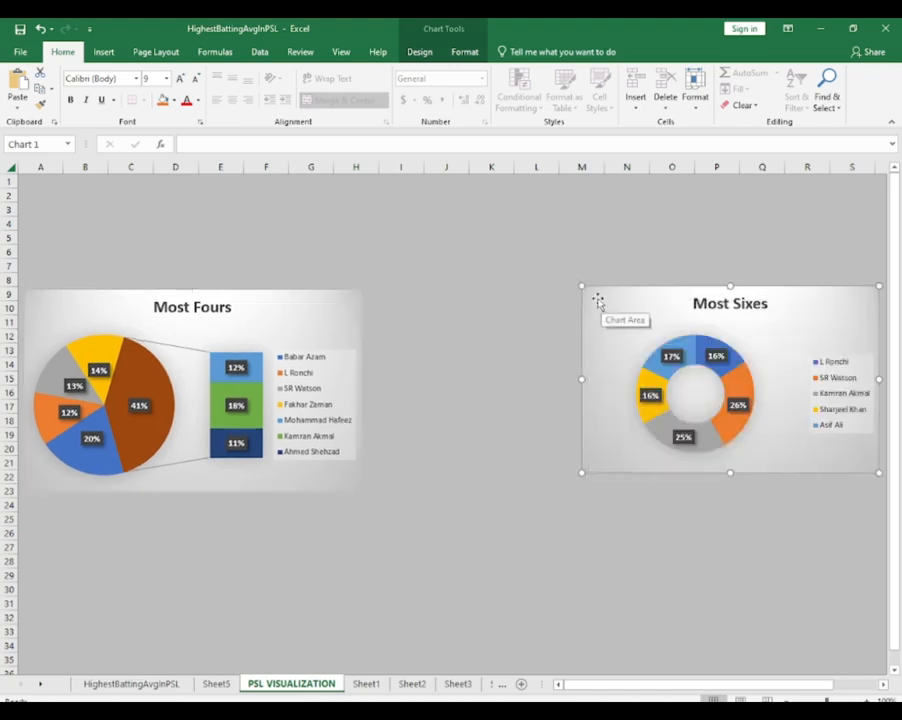
click(323, 342)
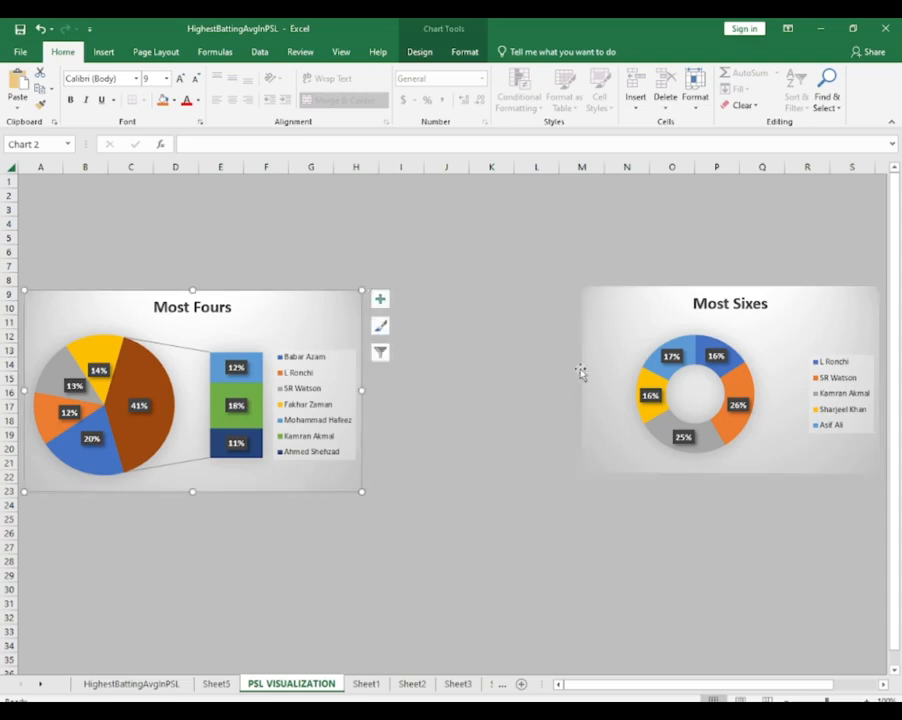
click(622, 352)
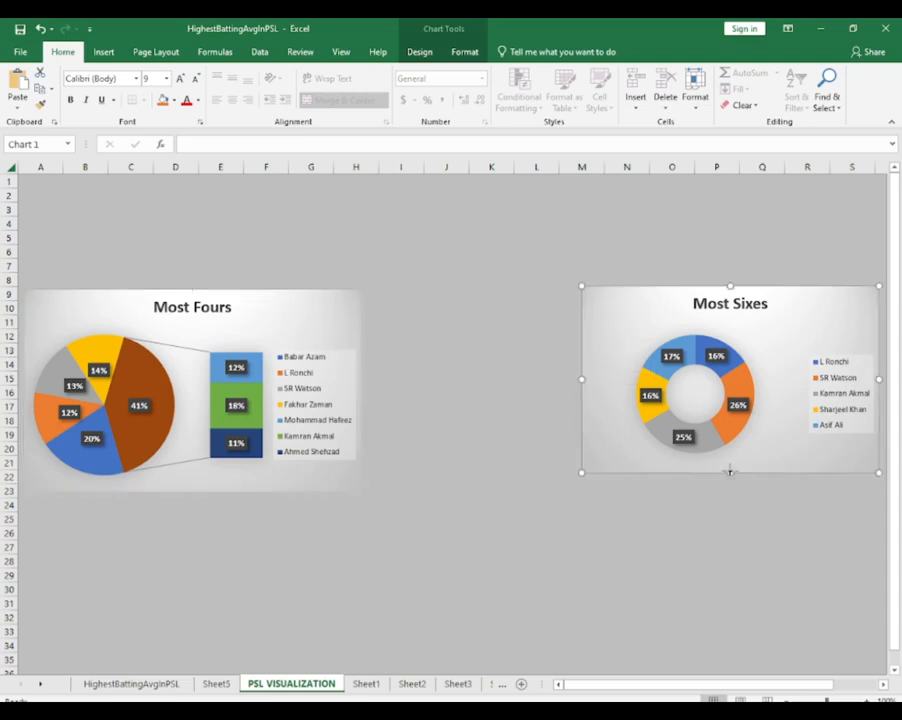
drag(730, 473, 731, 482)
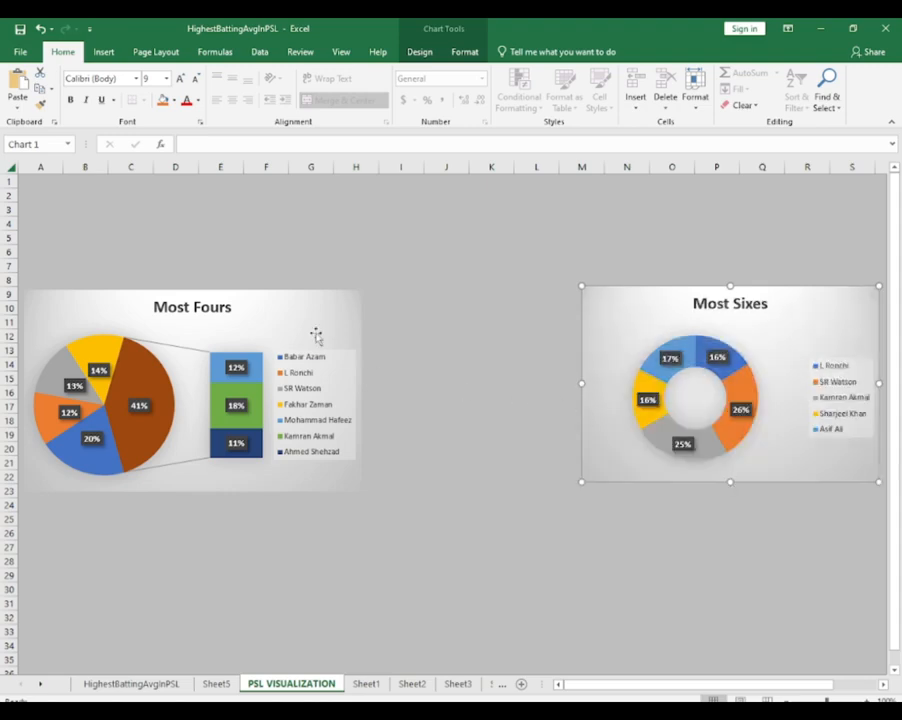
Insert the PSL logo PNG picture from the Downloads folder into the PSL VISUALIZATION sheet
click(503, 317)
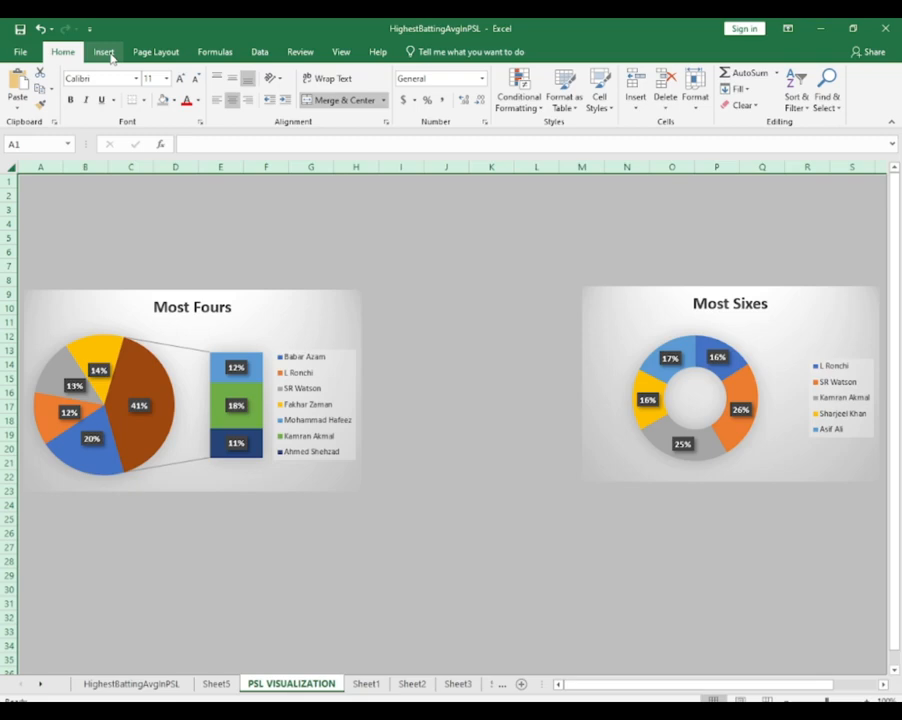
click(107, 53)
click(163, 100)
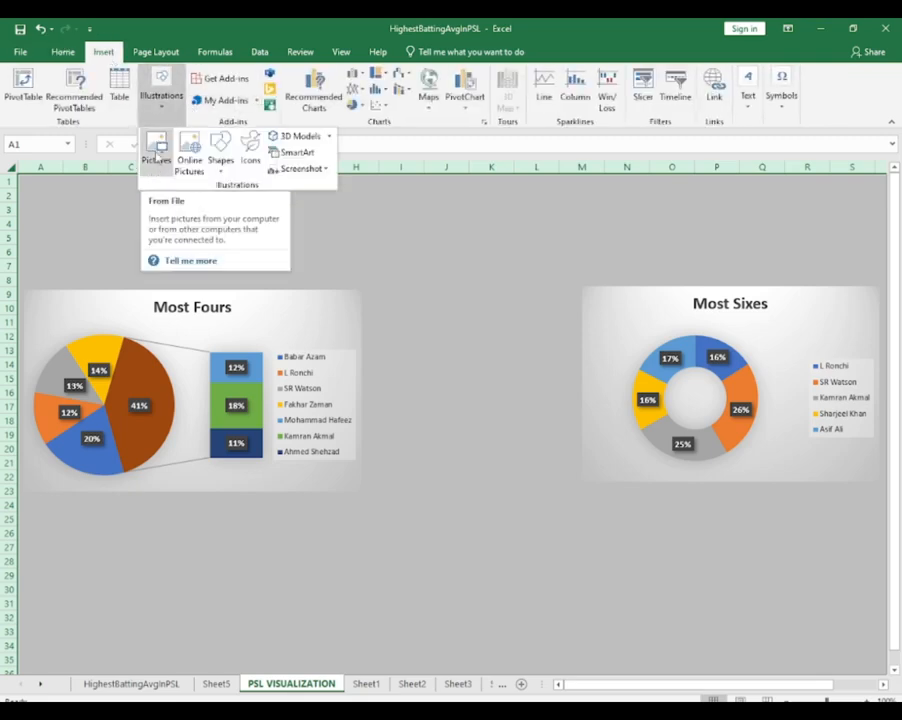
click(157, 152)
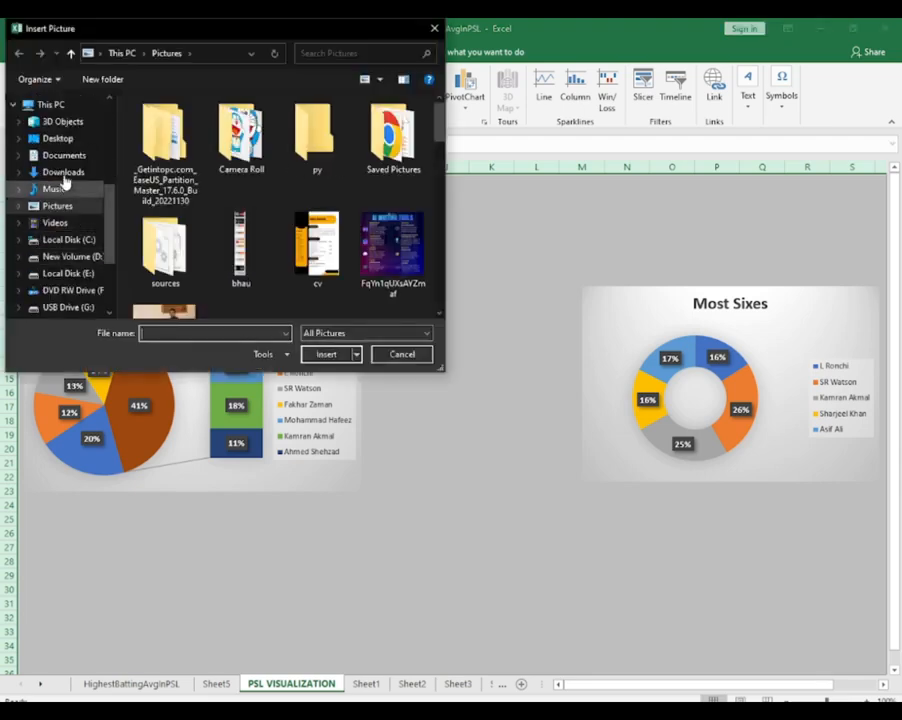
click(64, 172)
click(187, 140)
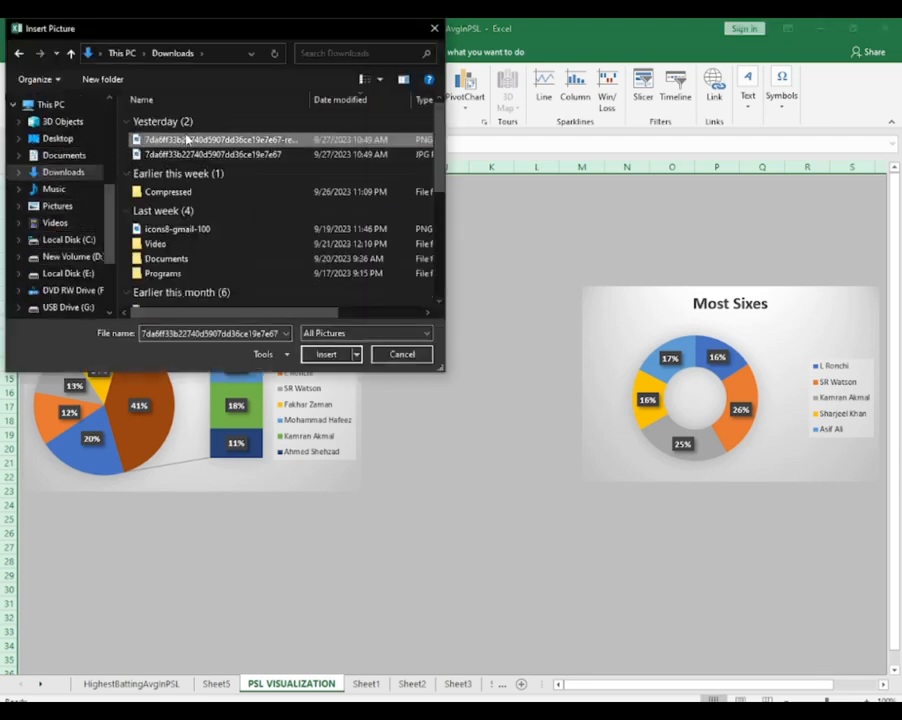
click(327, 354)
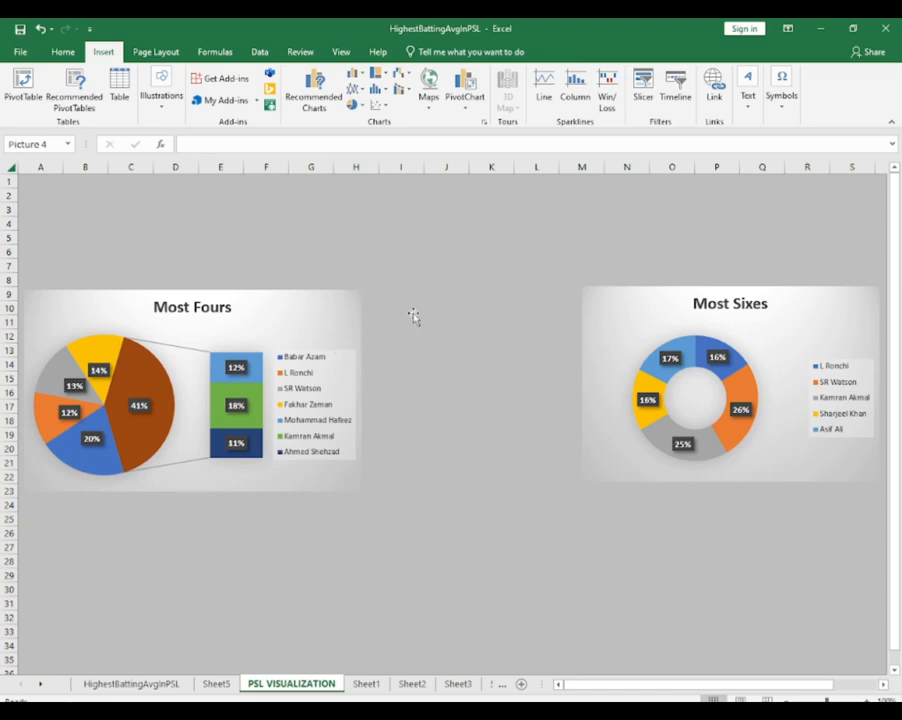
Position the PSL logo between the two charts and move both charts up so they start at about row 6
drag(322, 243, 540, 189)
drag(793, 292, 790, 259)
click(284, 319)
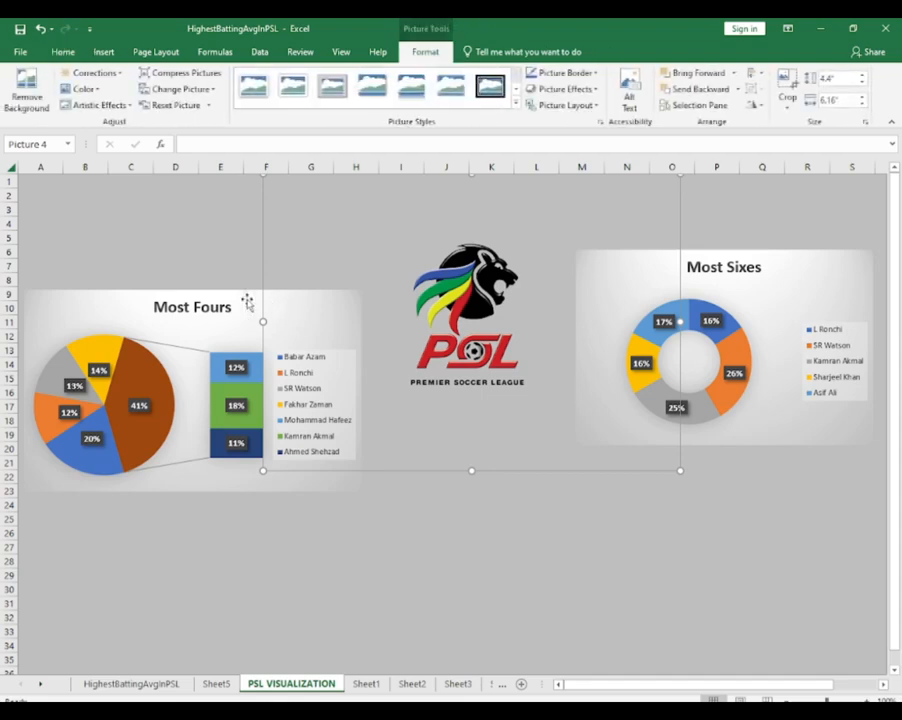
drag(248, 302, 247, 264)
click(422, 510)
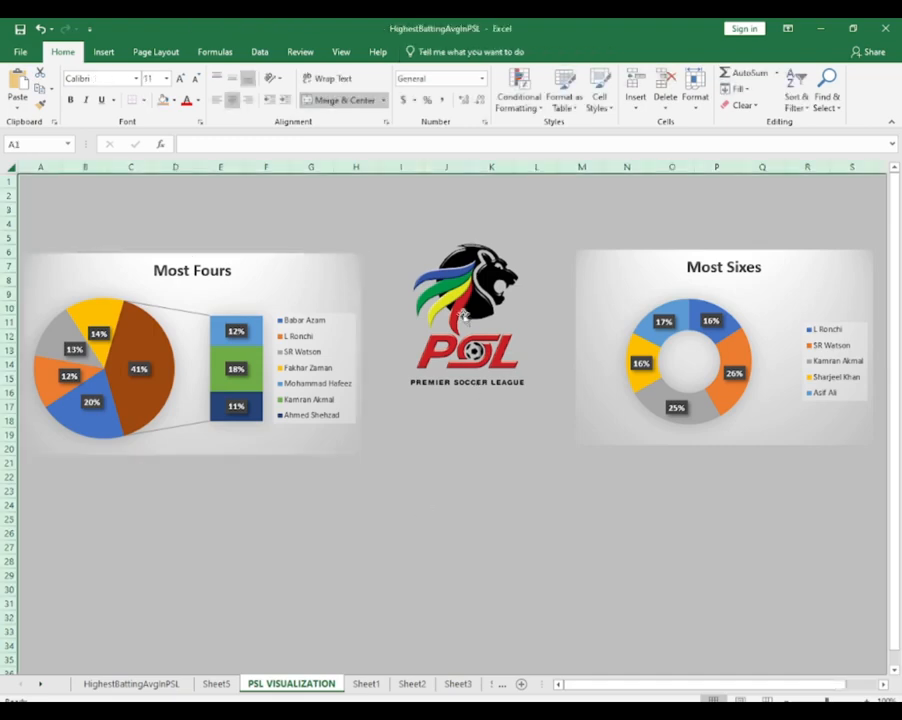
click(462, 314)
drag(462, 314, 470, 325)
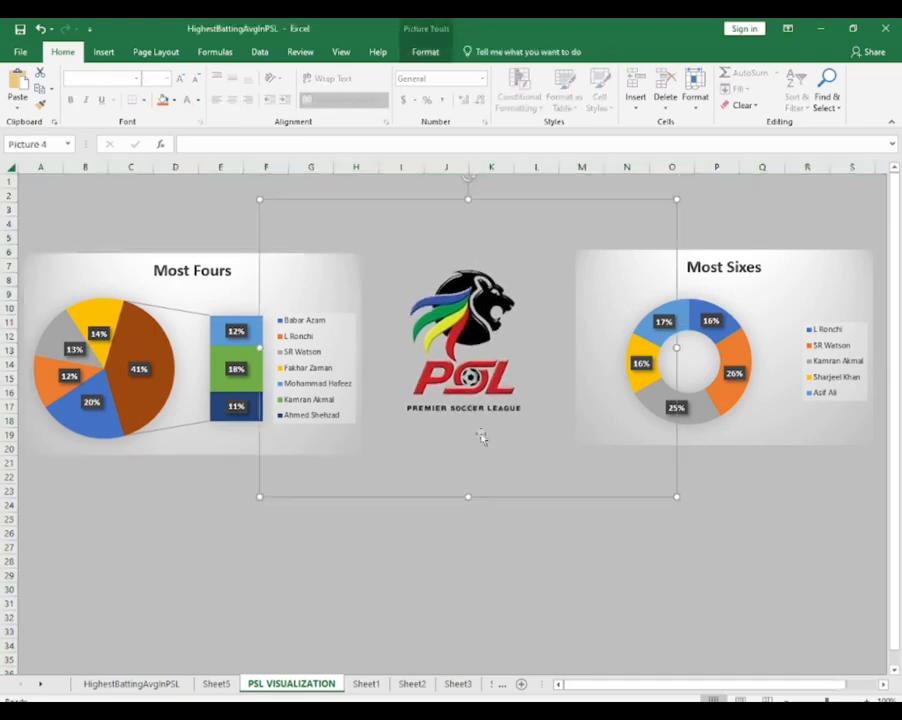
click(497, 553)
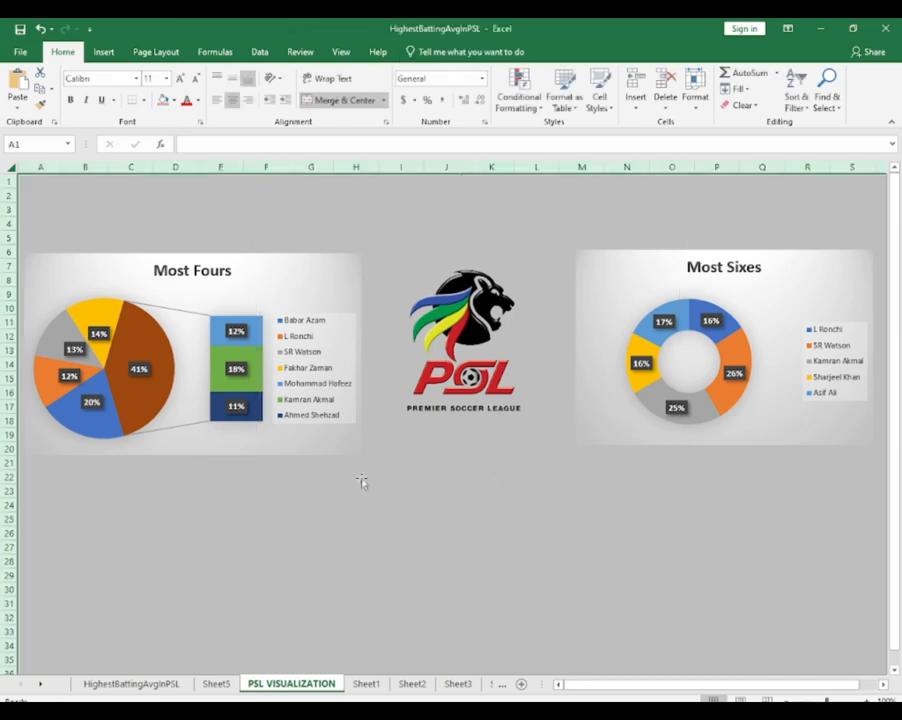
Cut the Most Centuries chart from Sheet2 and paste it into the PSL VISUALIZATION sheet
scroll(362, 481, down, 3)
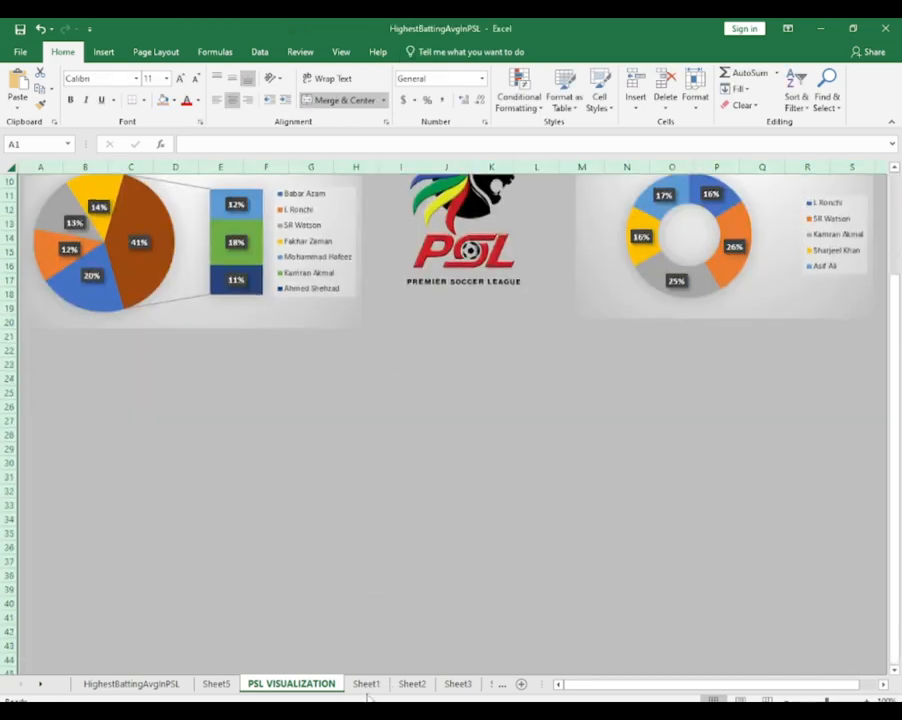
click(366, 684)
click(412, 684)
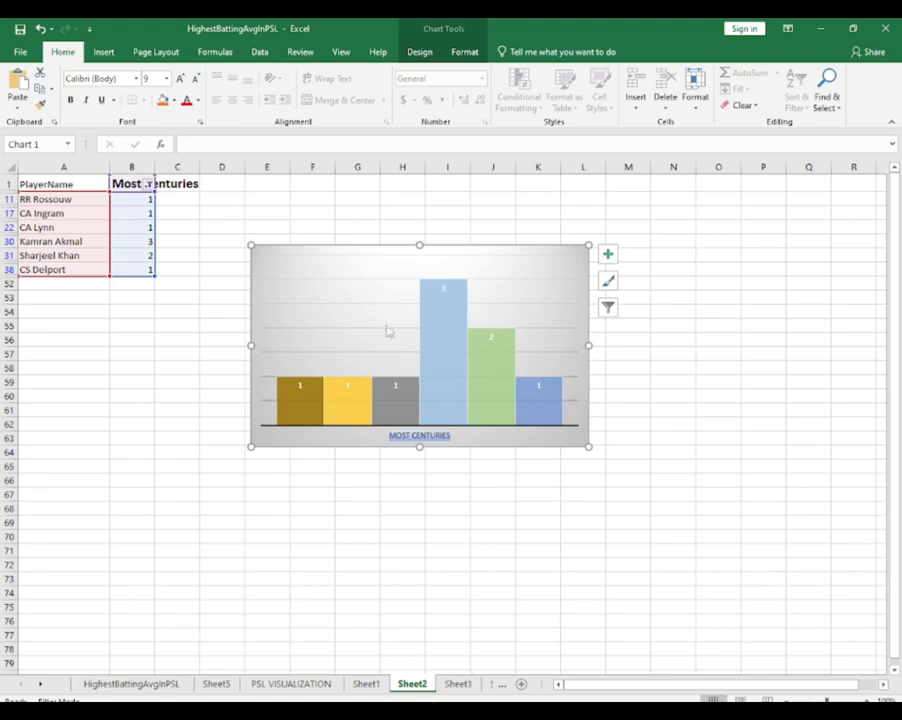
click(453, 260)
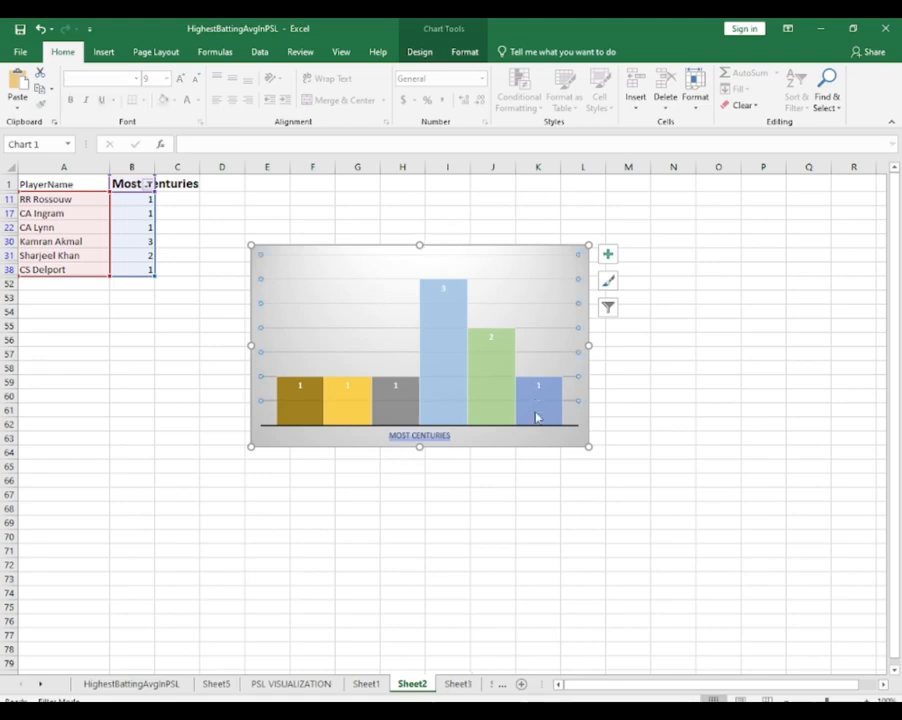
click(522, 446)
key(ctrl+x)
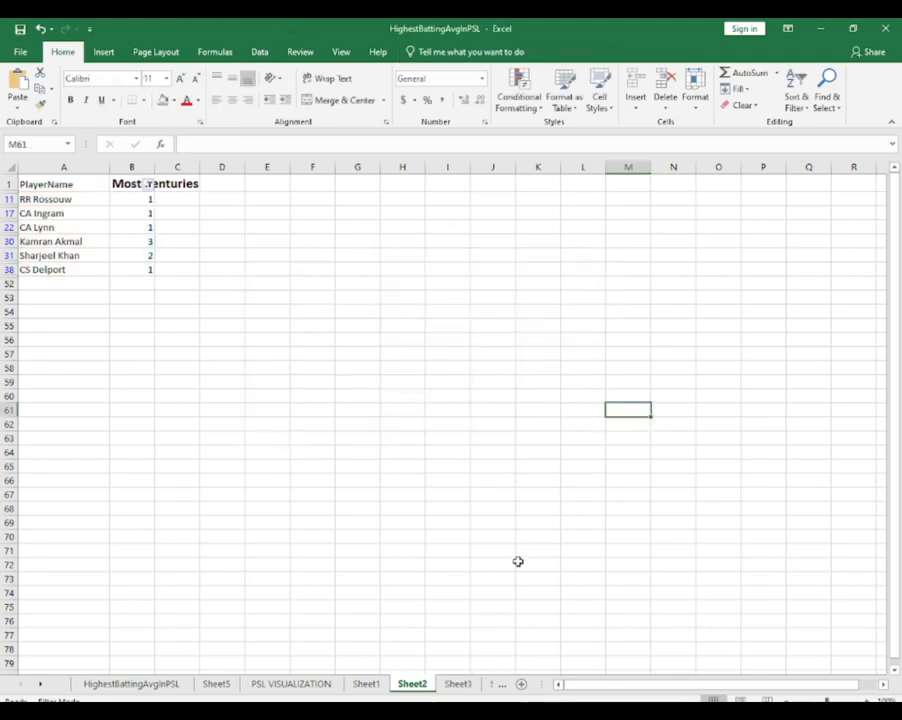
click(305, 685)
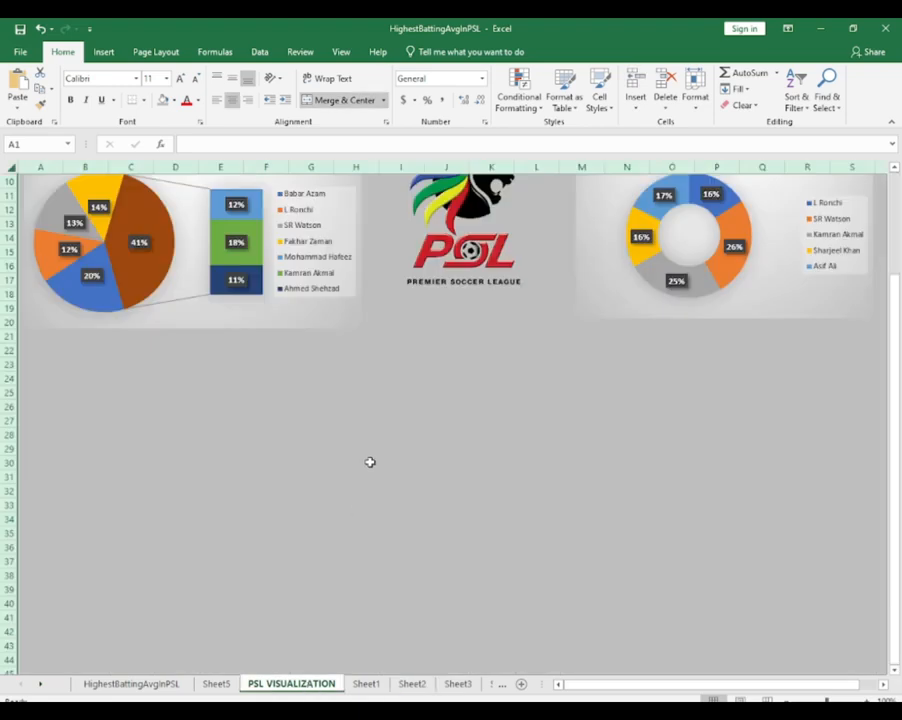
key(ctrl+v)
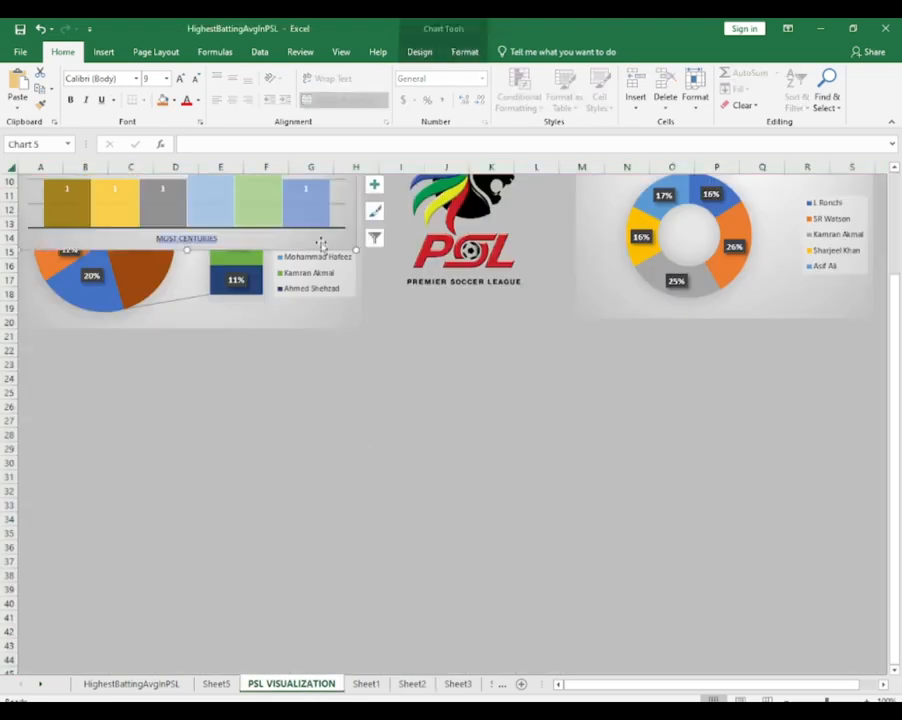
Place the Most Centuries chart below the Most Sixes chart and enlarge it to span about columns K to S, rows 23 to 41
drag(321, 244, 845, 580)
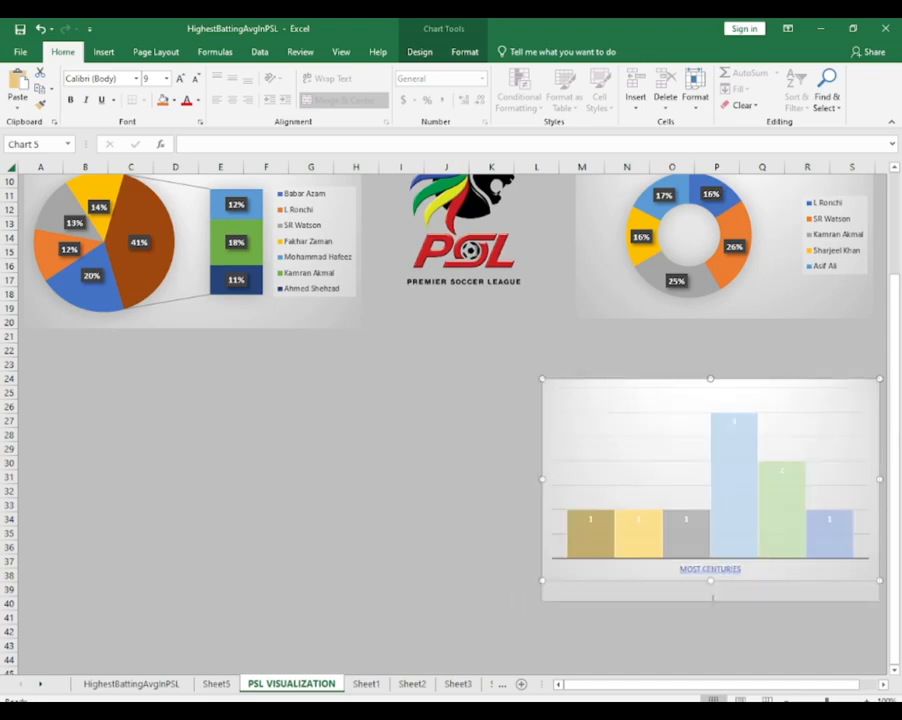
drag(710, 582, 711, 620)
drag(540, 496, 499, 497)
drag(689, 378, 689, 362)
drag(499, 489, 467, 489)
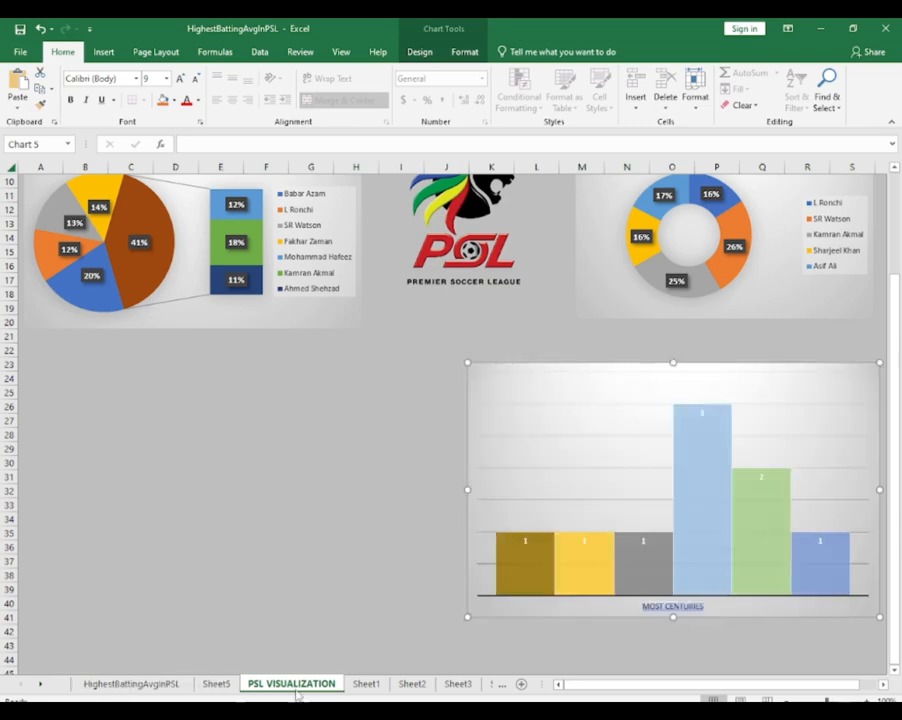
Sort the Most Centuries data on Sheet2 from largest to smallest together with the player names, and return to PSL VISUALIZATION
click(412, 684)
click(140, 214)
click(131, 185)
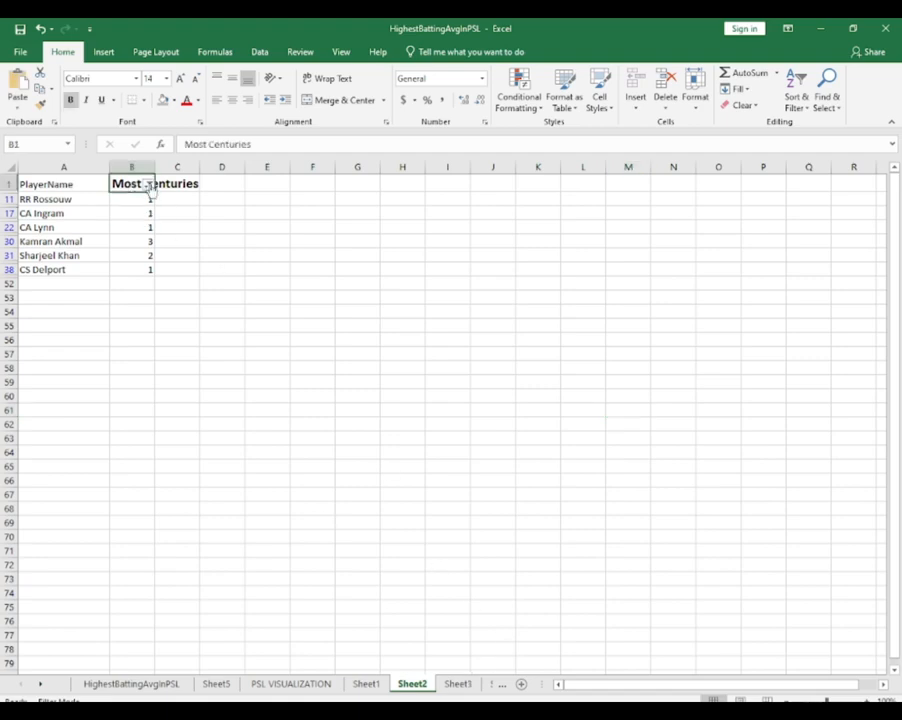
click(147, 185)
click(147, 185)
click(131, 167)
click(796, 100)
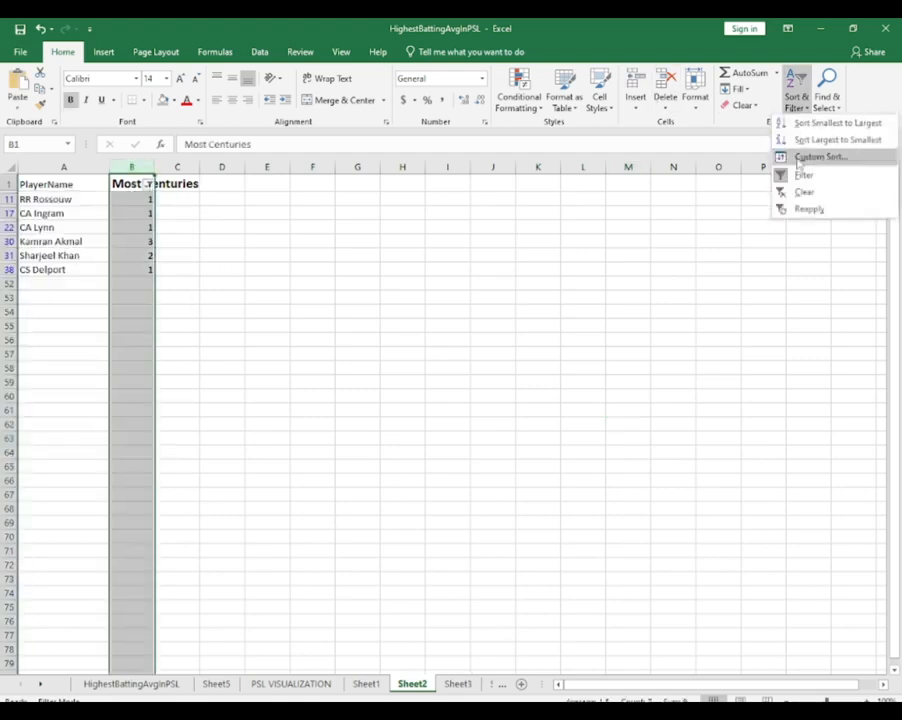
click(815, 141)
click(374, 441)
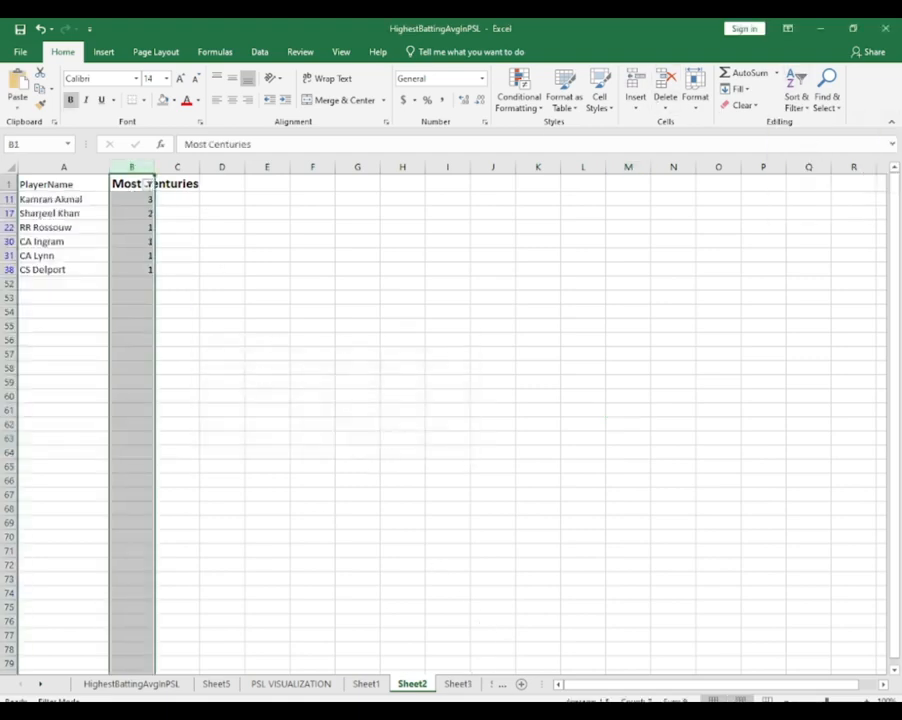
click(290, 684)
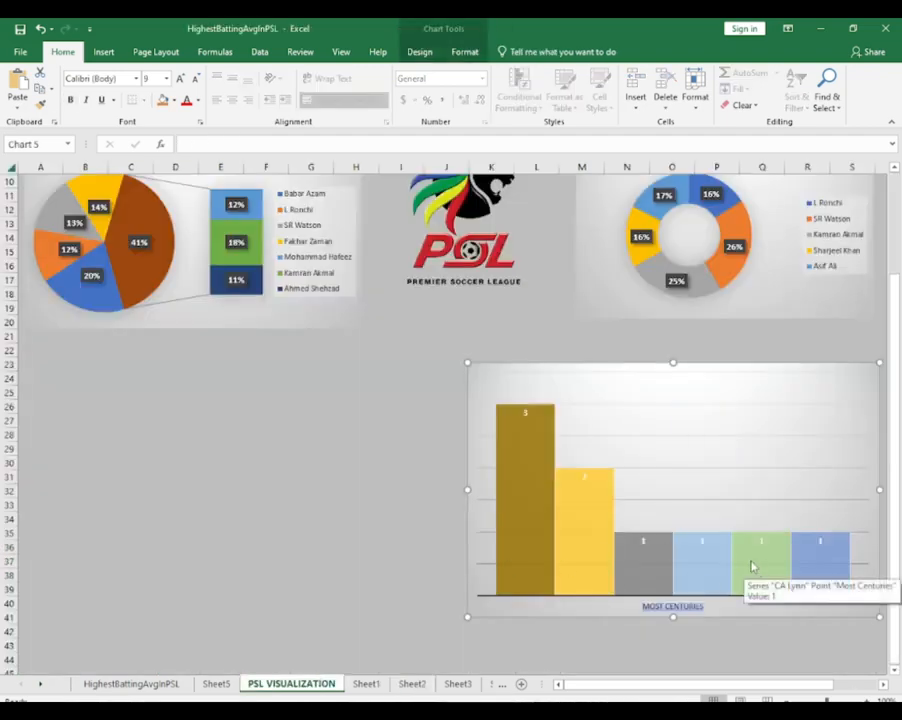
Cut the Top Averages chart from Sheet3 and paste it into the PSL VISUALIZATION sheet
click(428, 686)
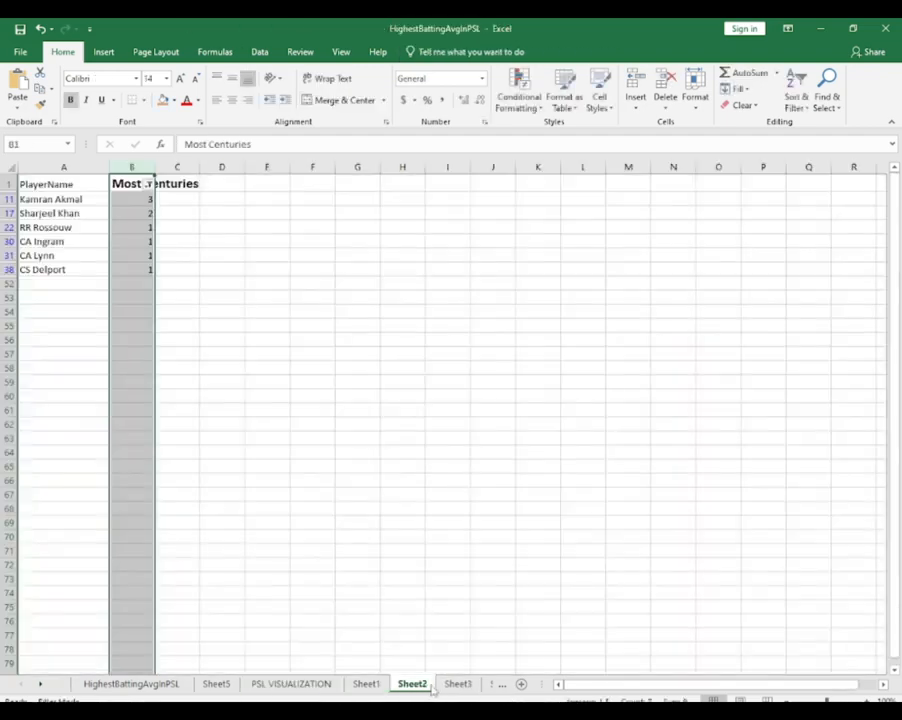
click(457, 684)
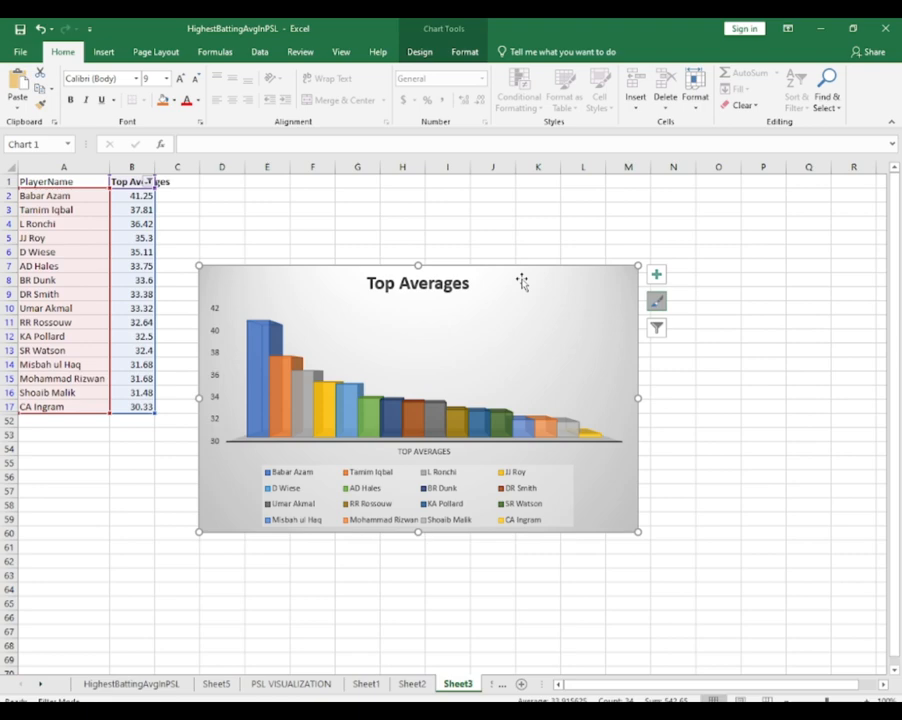
key(Delete)
key(ctrl+Page_Up)
key(ctrl+Page_Up)
key(ctrl+Page_Up)
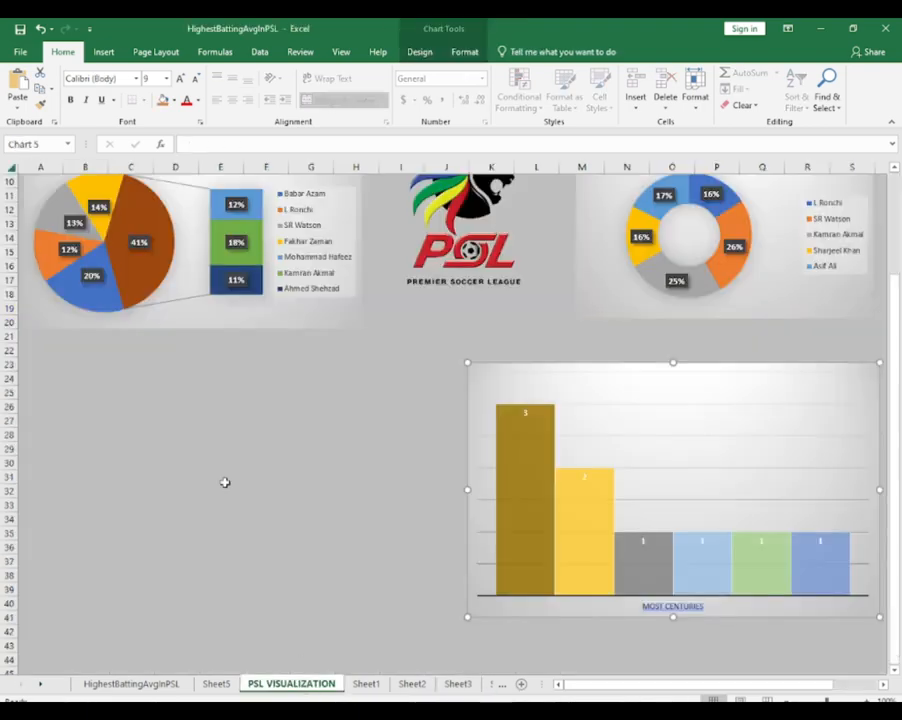
key(ctrl+v)
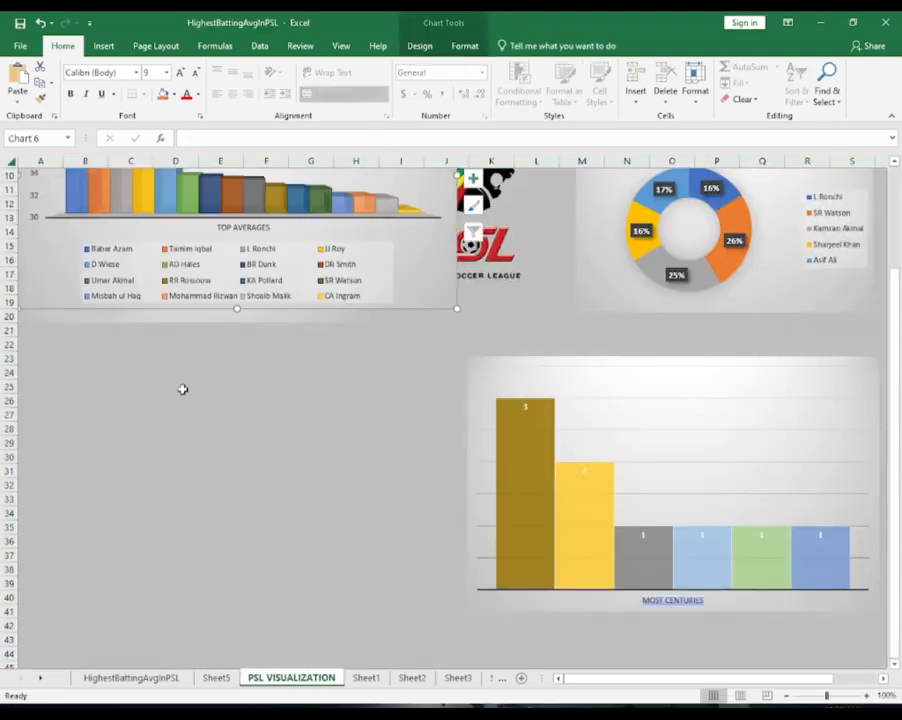
Fit the Top Averages chart into about columns A to J, rows 23 to 41, and align the Most Centuries chart's height with it
drag(421, 306, 427, 616)
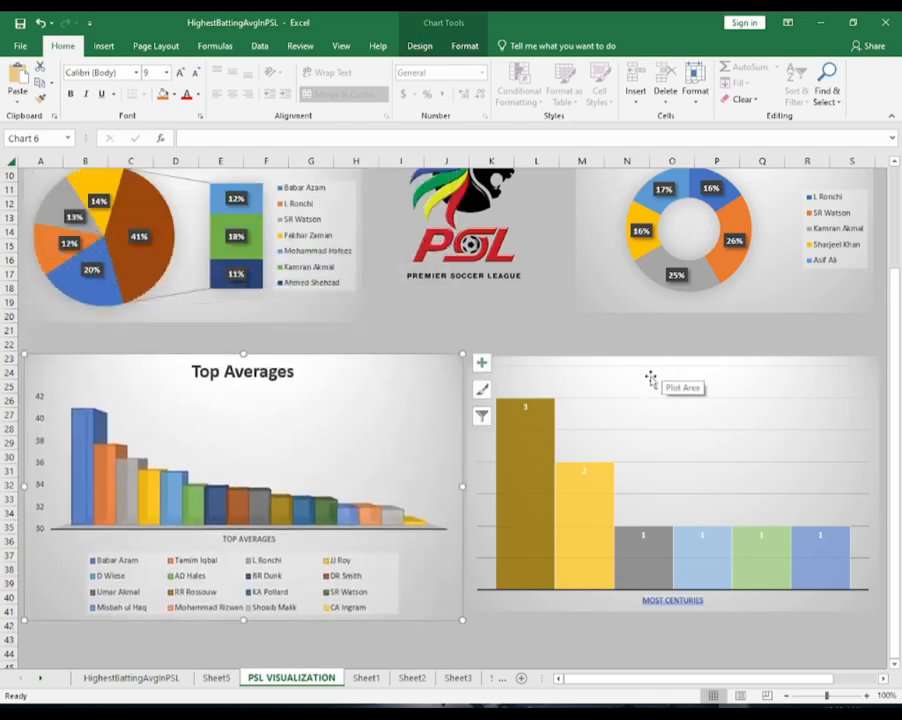
drag(462, 486, 452, 490)
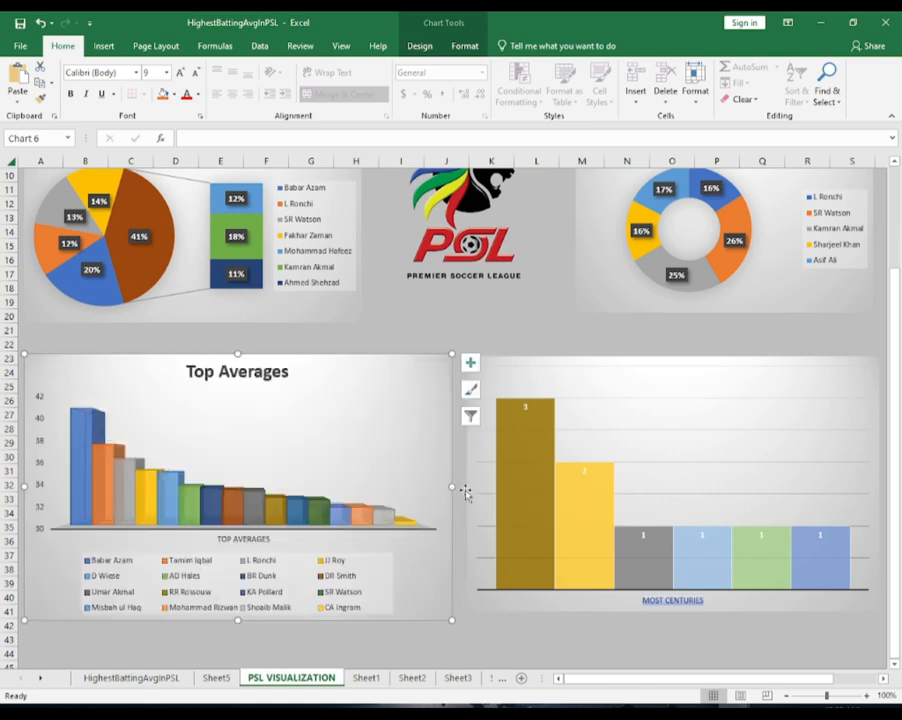
click(656, 485)
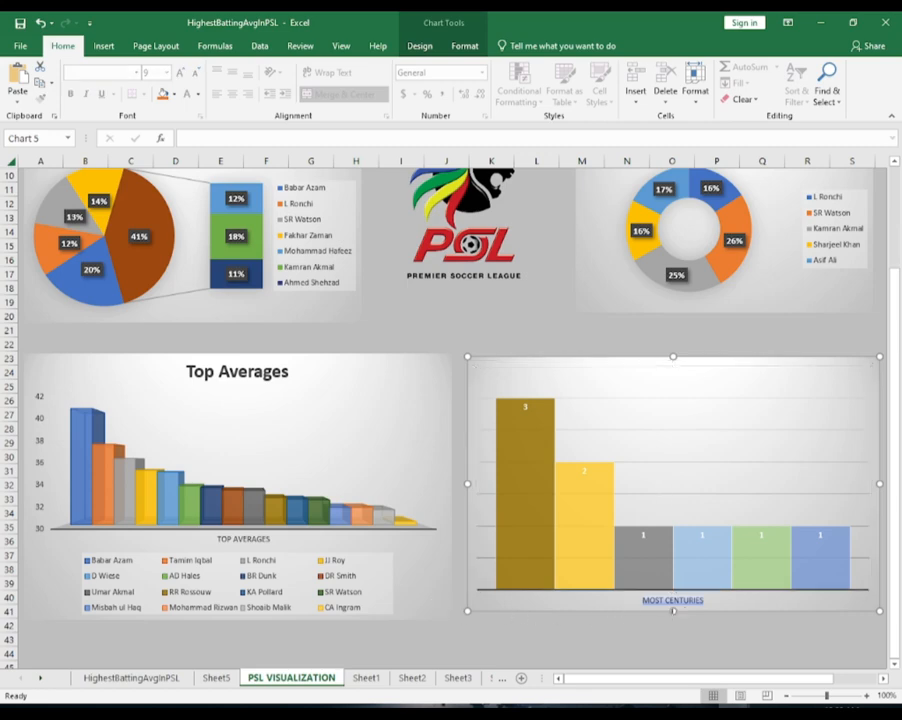
drag(674, 612, 673, 620)
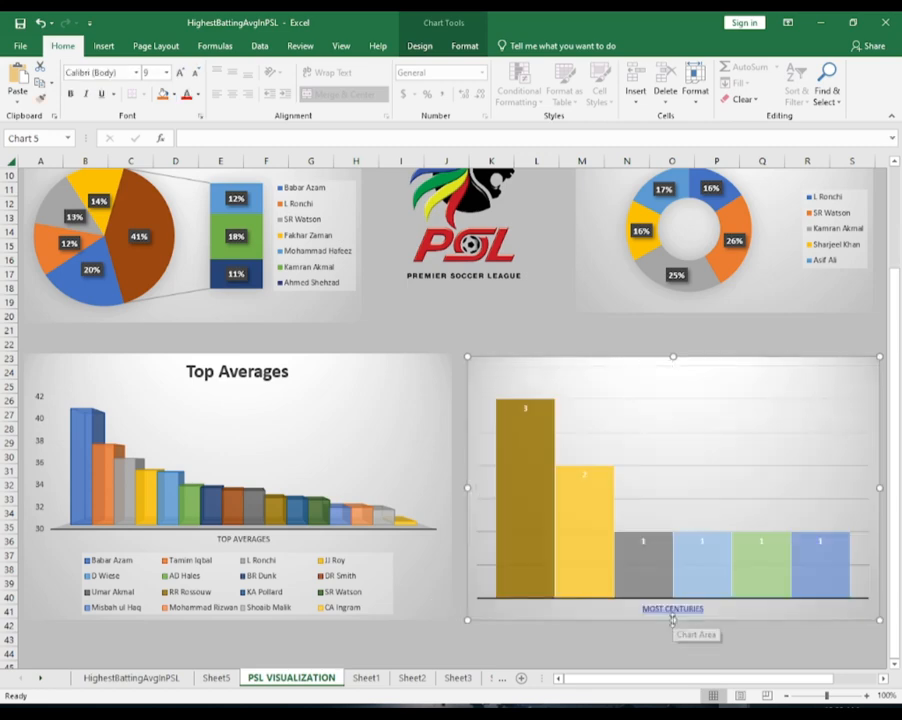
drag(674, 357, 673, 355)
click(496, 284)
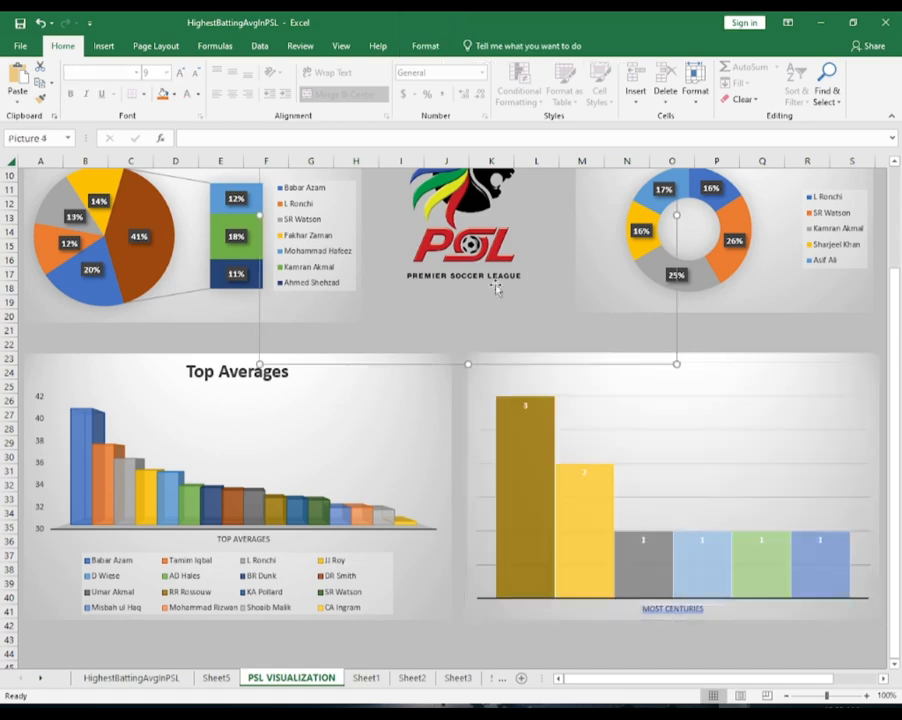
click(220, 352)
key(Escape)
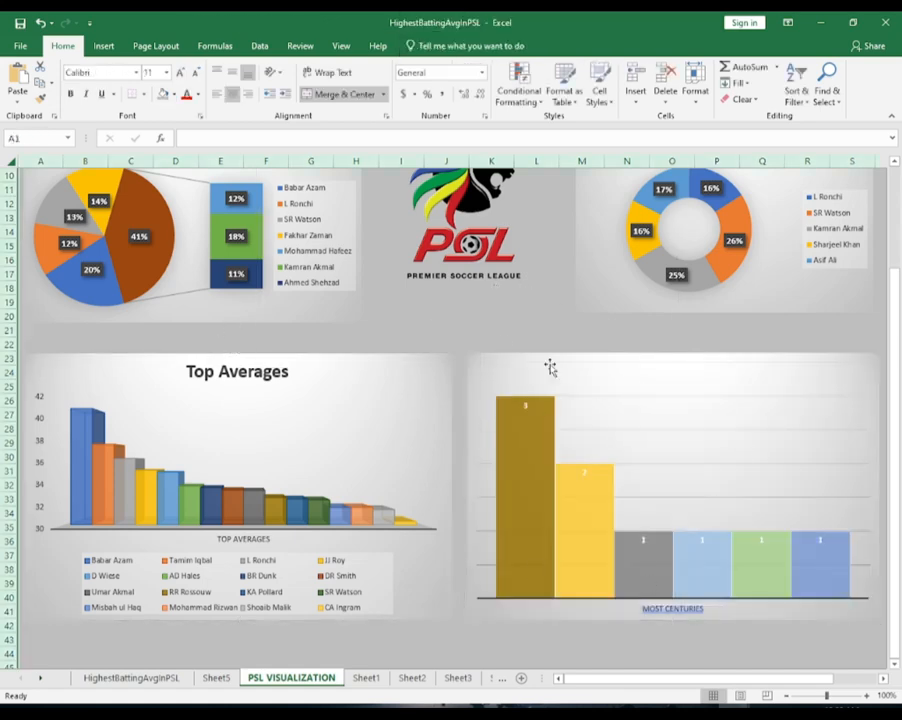
Review the dashboard layout and look through Sheet5, Sheet3, Sheet2 and Sheet1 for any remaining chart
scroll(577, 500, down, 2)
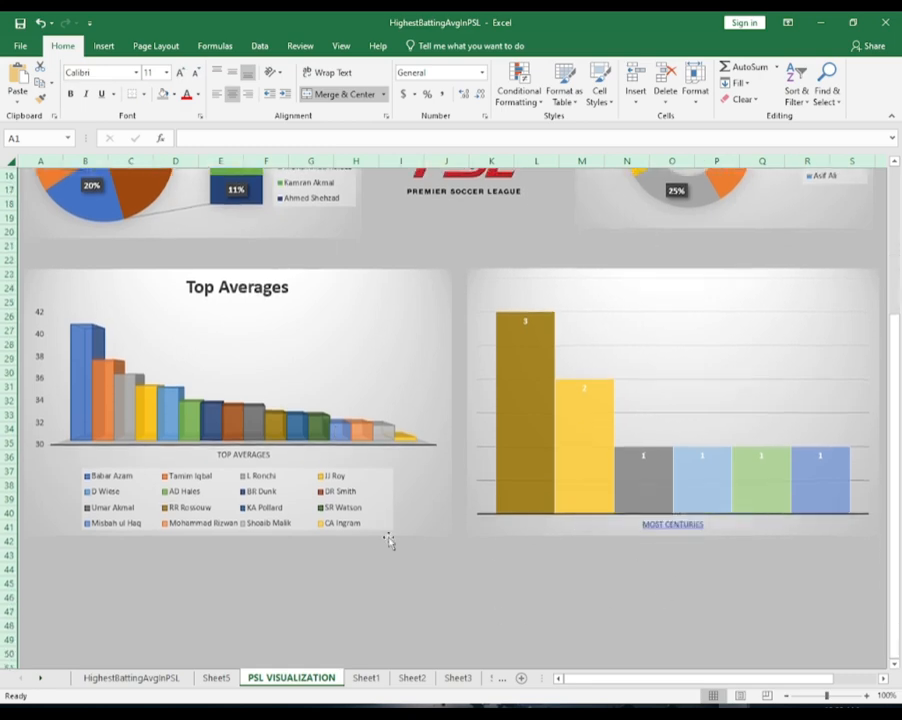
scroll(379, 550, up, 5)
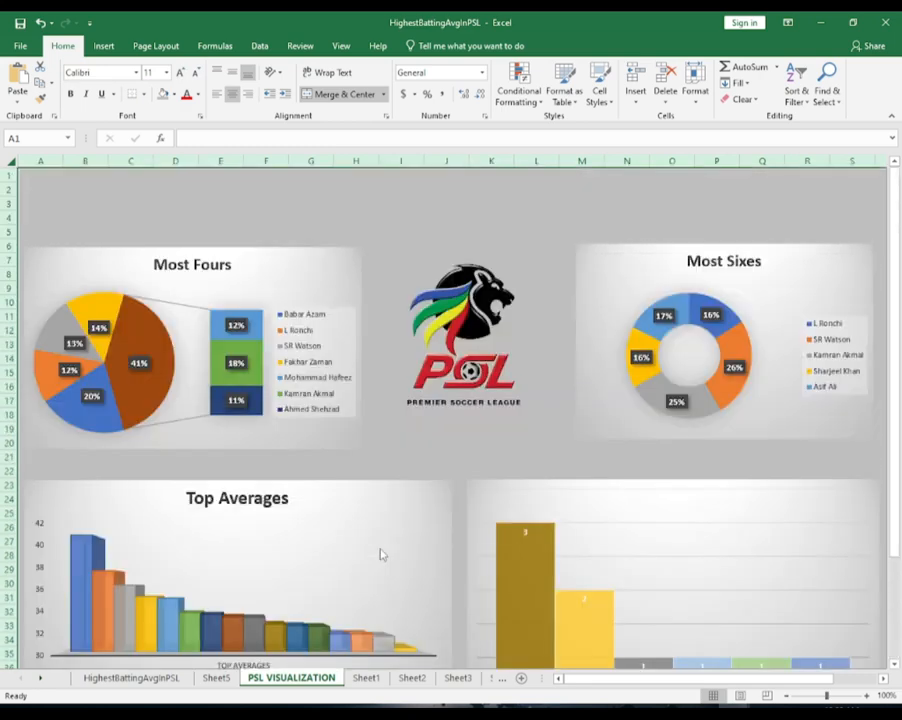
scroll(380, 553, down, 9)
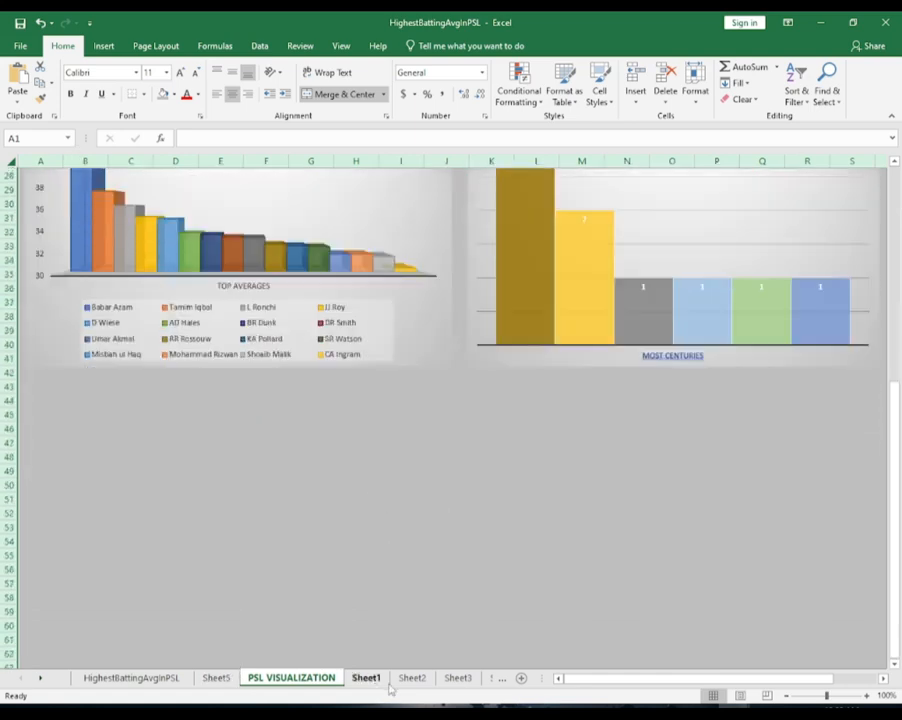
click(216, 678)
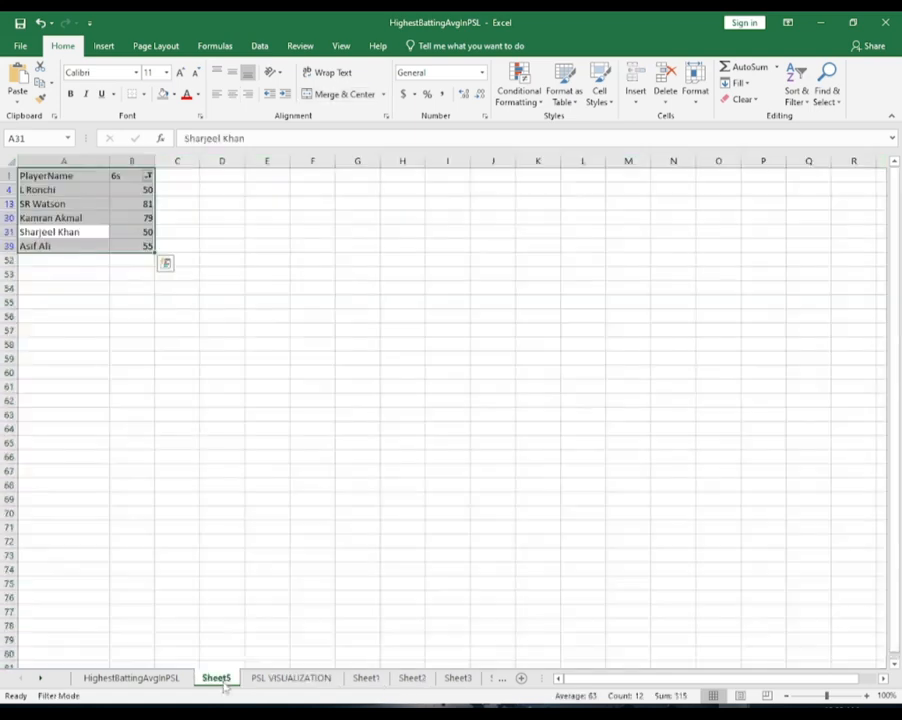
click(457, 679)
click(412, 678)
click(366, 678)
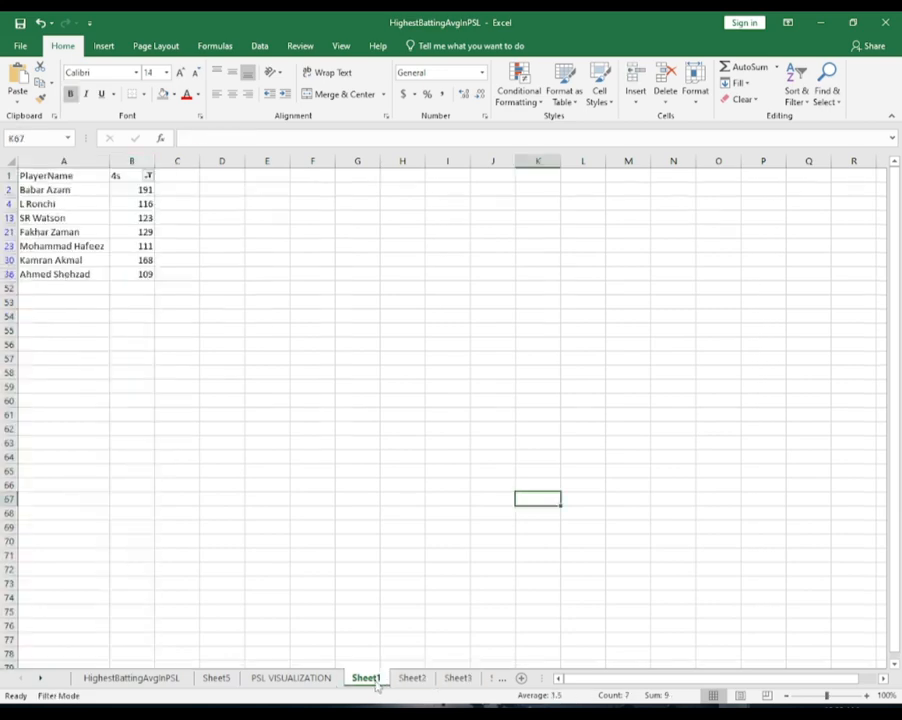
click(214, 678)
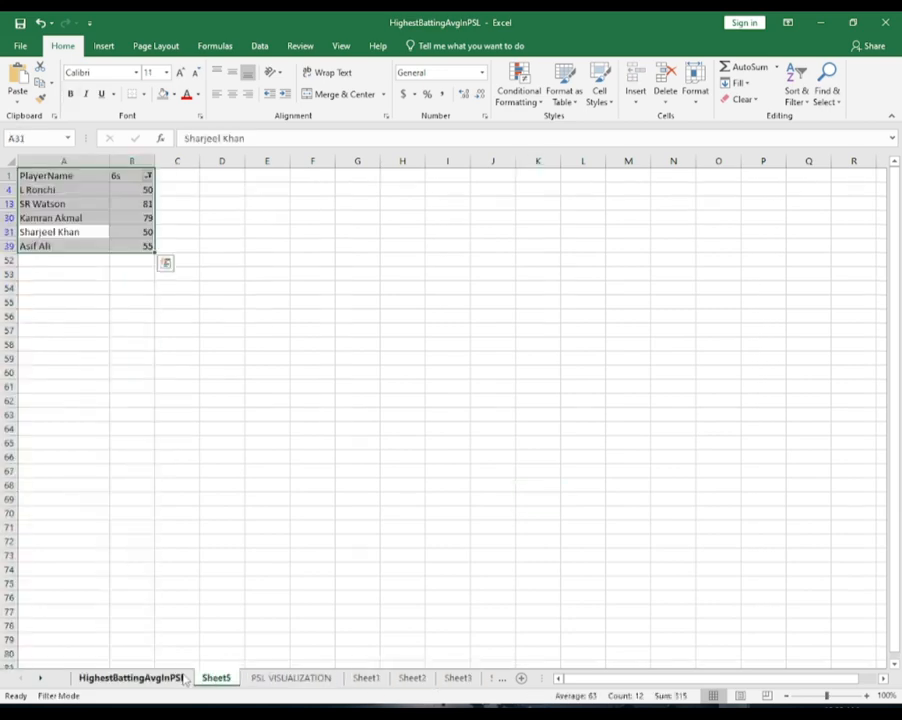
Cut the Matches Played chart from Sheet4 and paste it into the PSL VISUALIZATION sheet
click(499, 679)
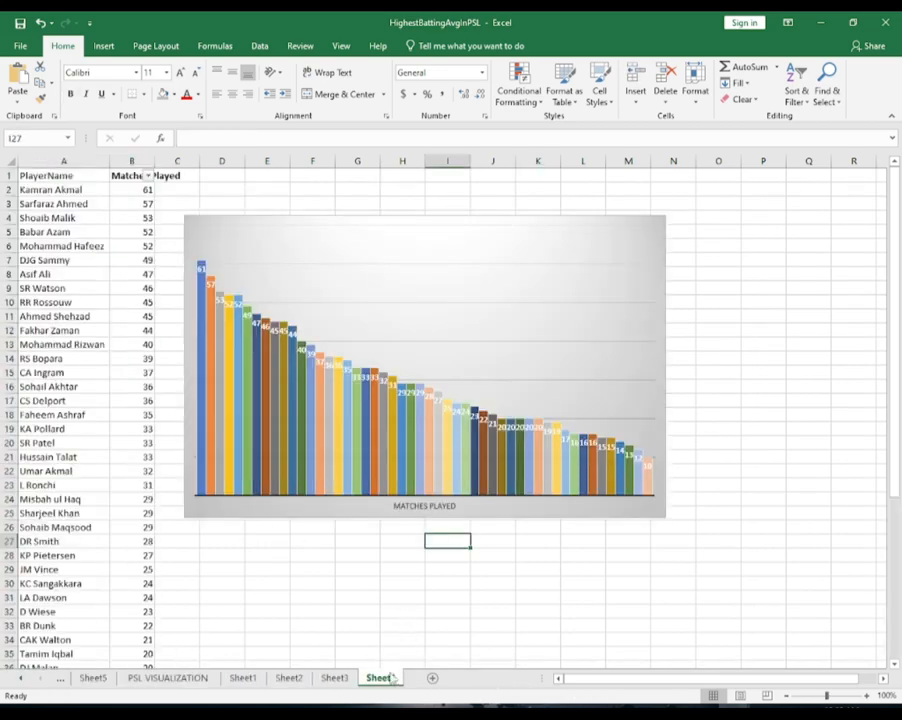
click(426, 242)
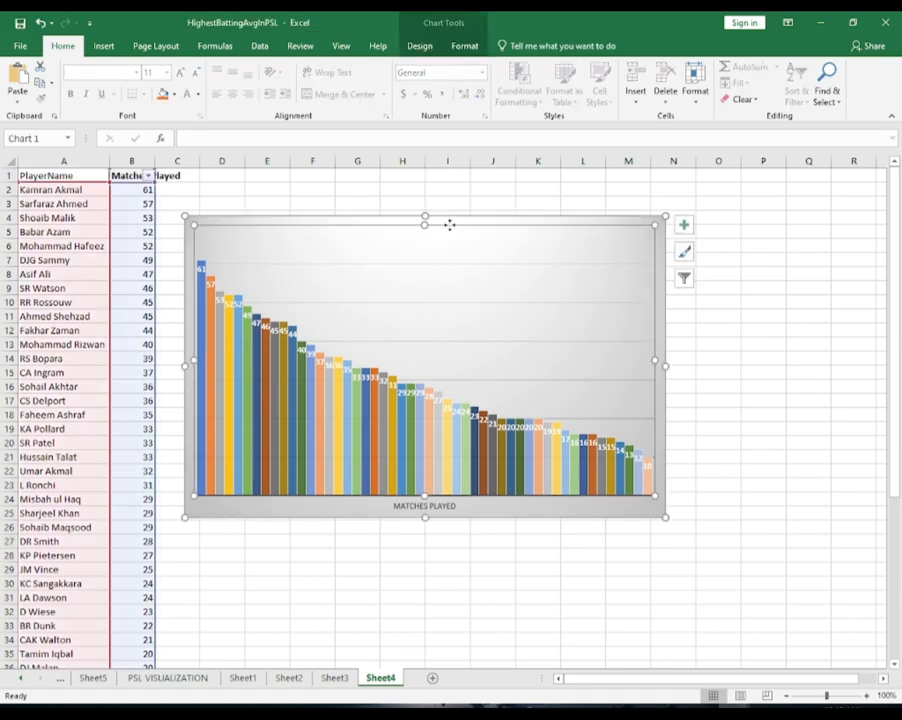
key(Delete)
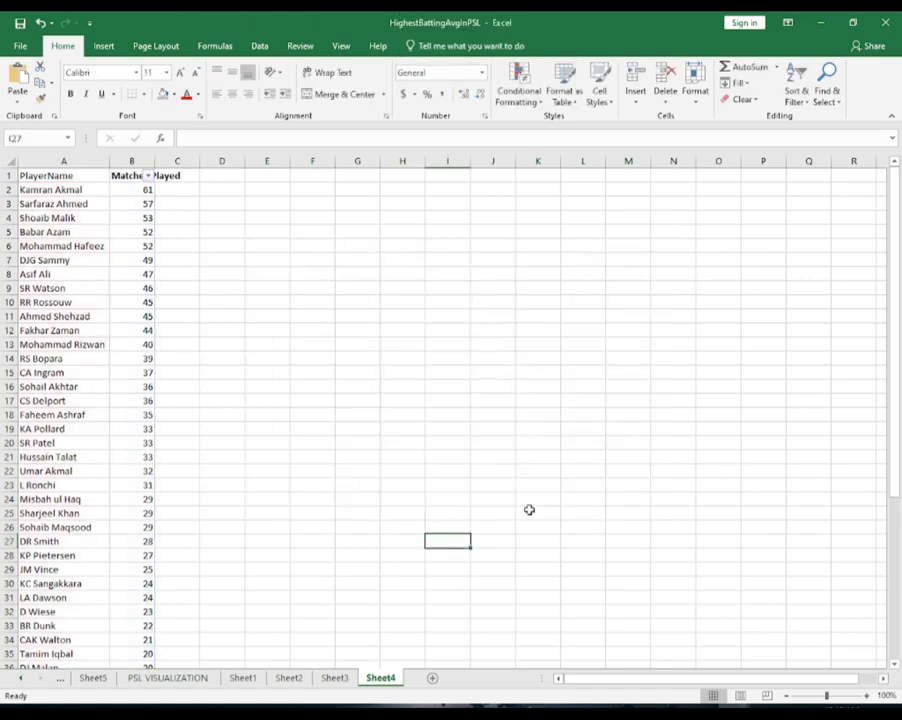
click(167, 678)
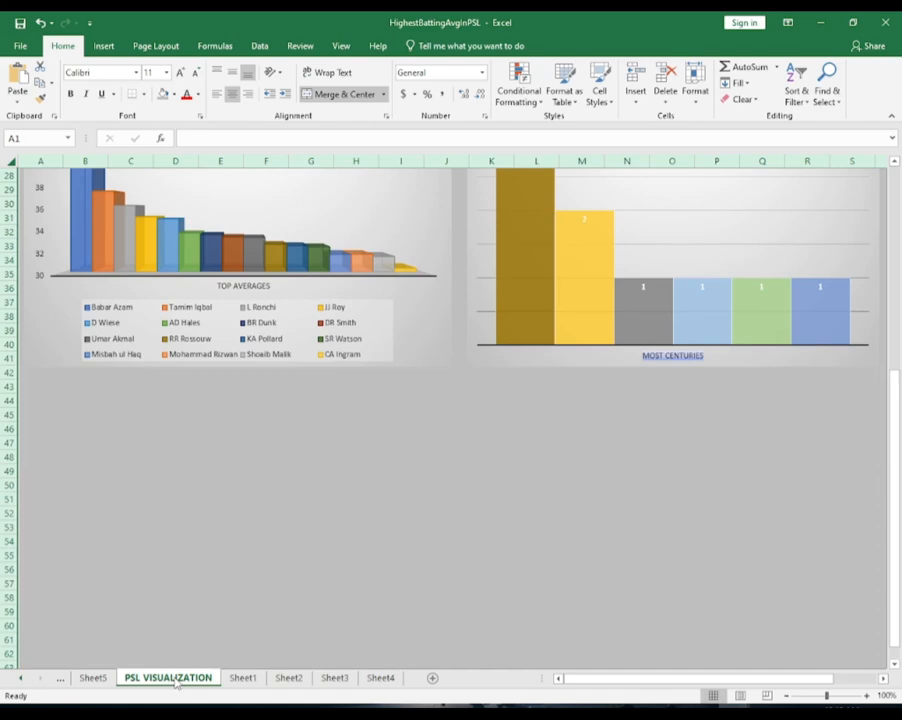
click(342, 525)
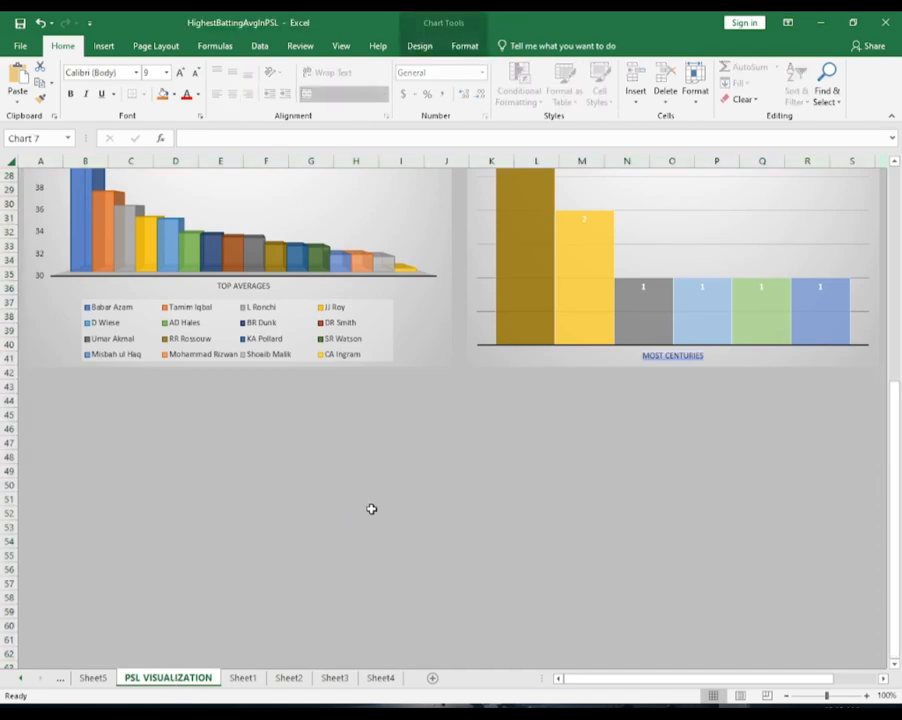
scroll(370, 506, up, 4)
scroll(357, 426, up, 4)
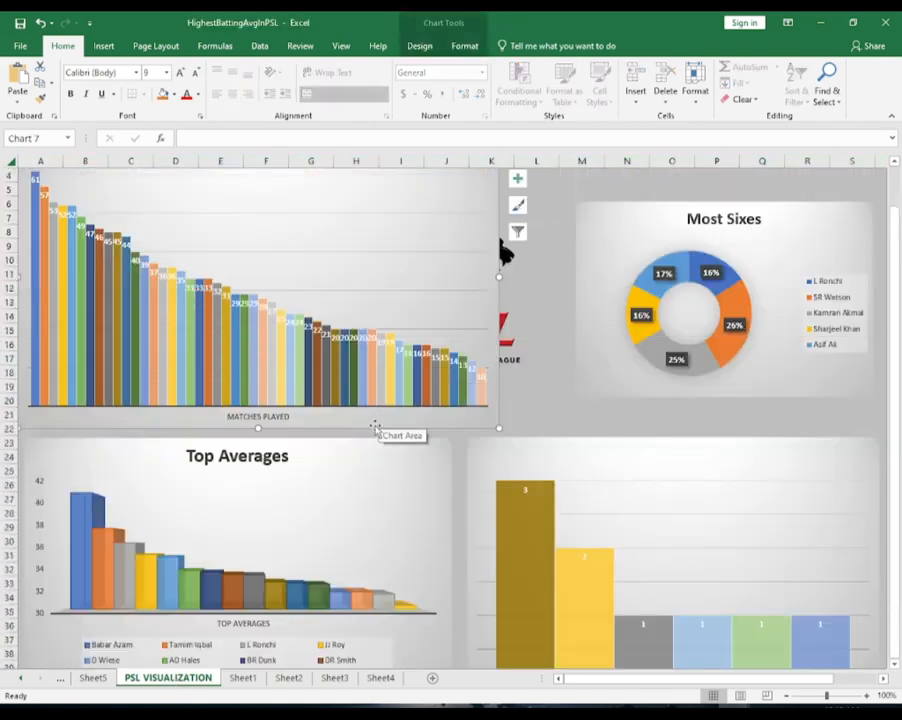
drag(374, 424, 365, 667)
key(ctrl+z)
scroll(614, 397, down, 7)
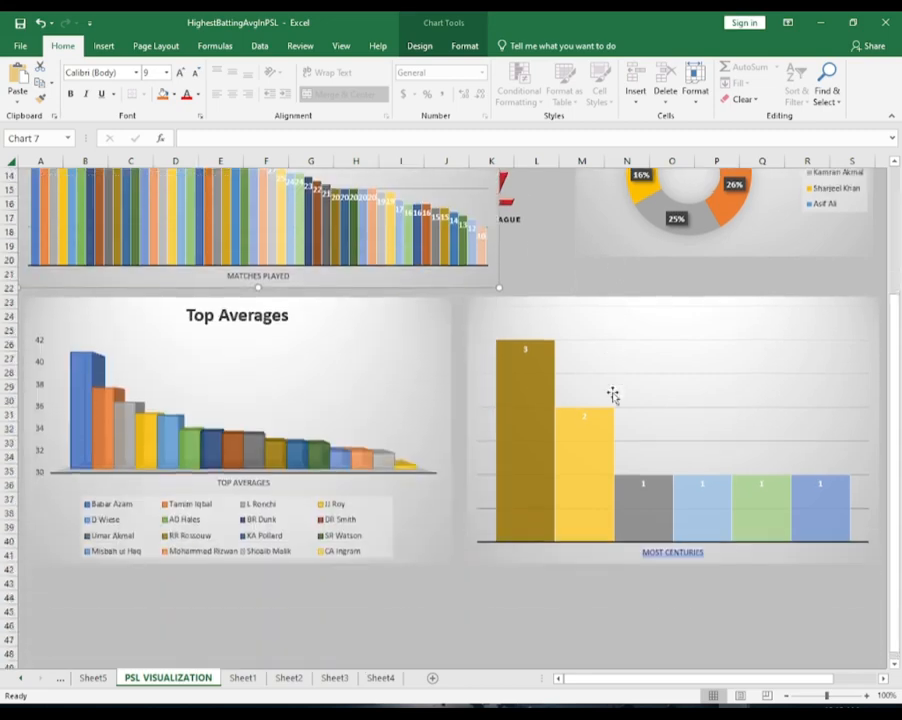
scroll(568, 362, up, 2)
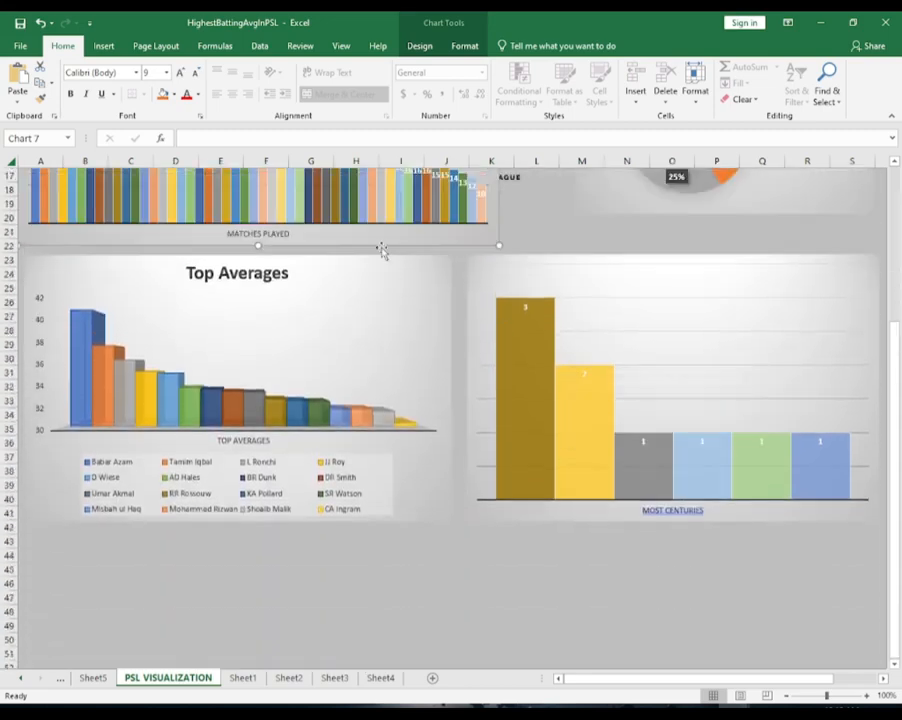
drag(381, 248, 545, 675)
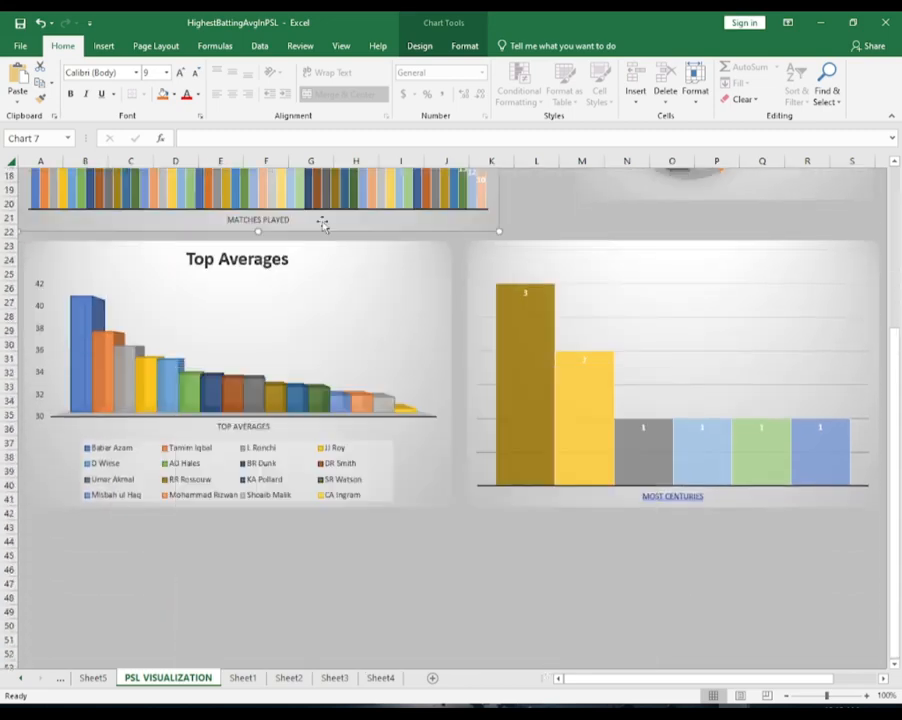
Move the Matches Played chart below the Top Averages chart, starting at about column A, row 44
drag(322, 223, 413, 573)
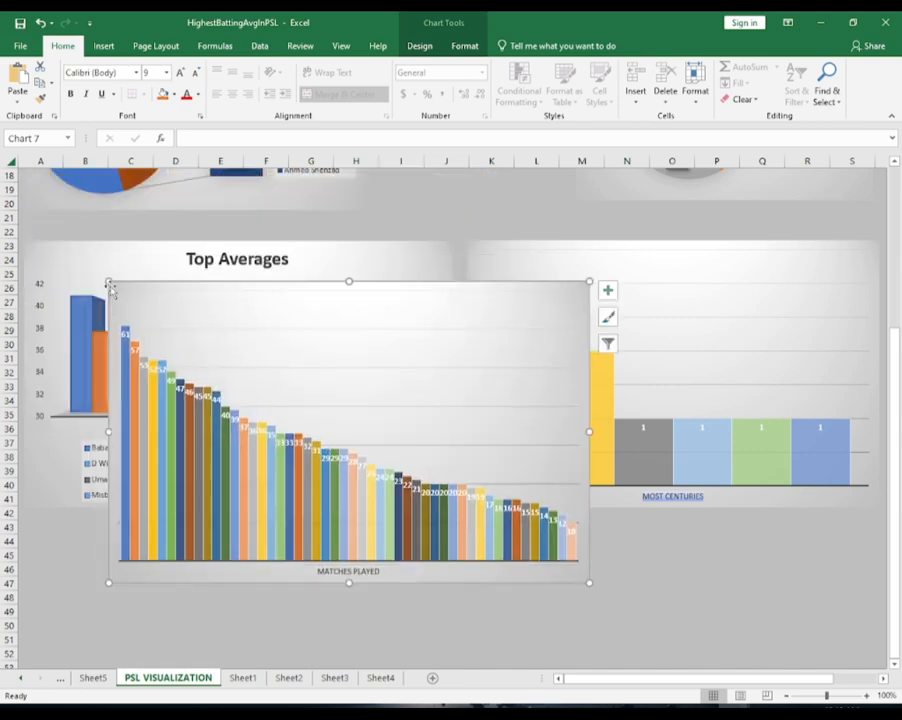
drag(114, 286, 121, 467)
scroll(382, 336, down, 4)
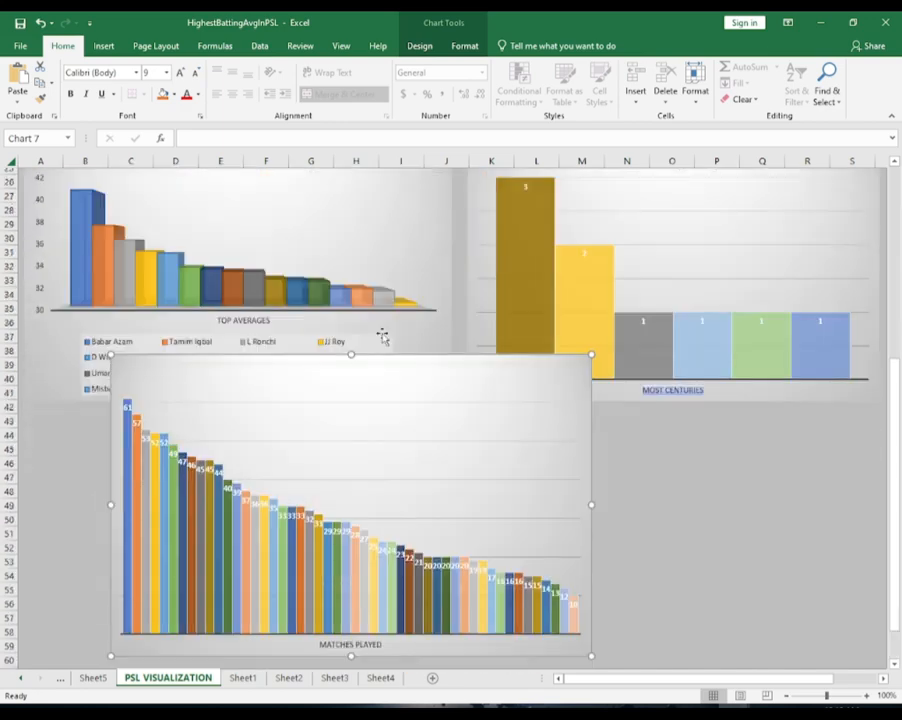
drag(121, 303, 114, 421)
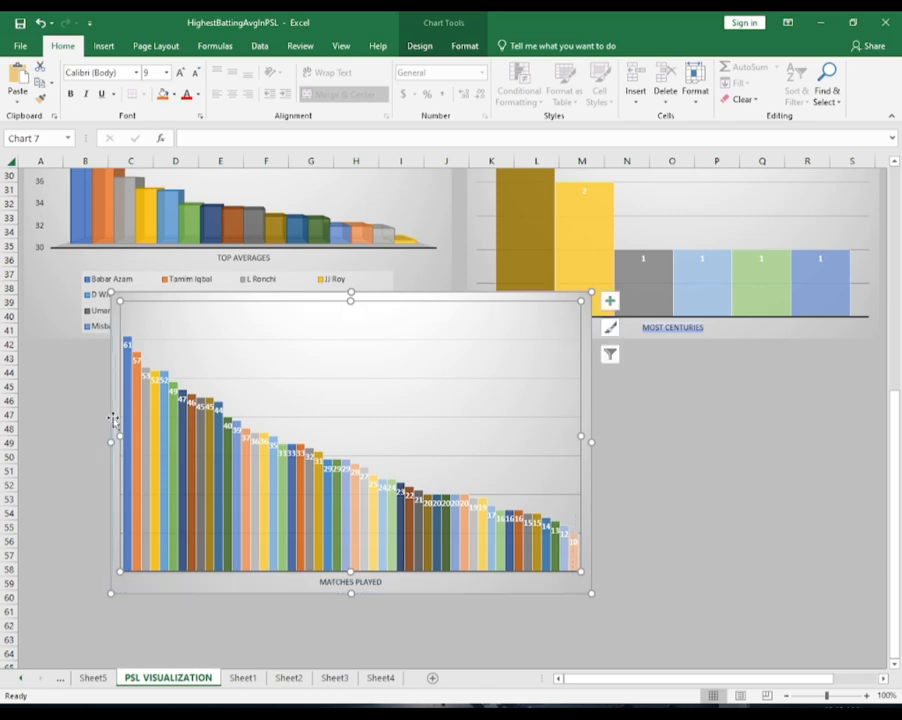
key(ctrl+z)
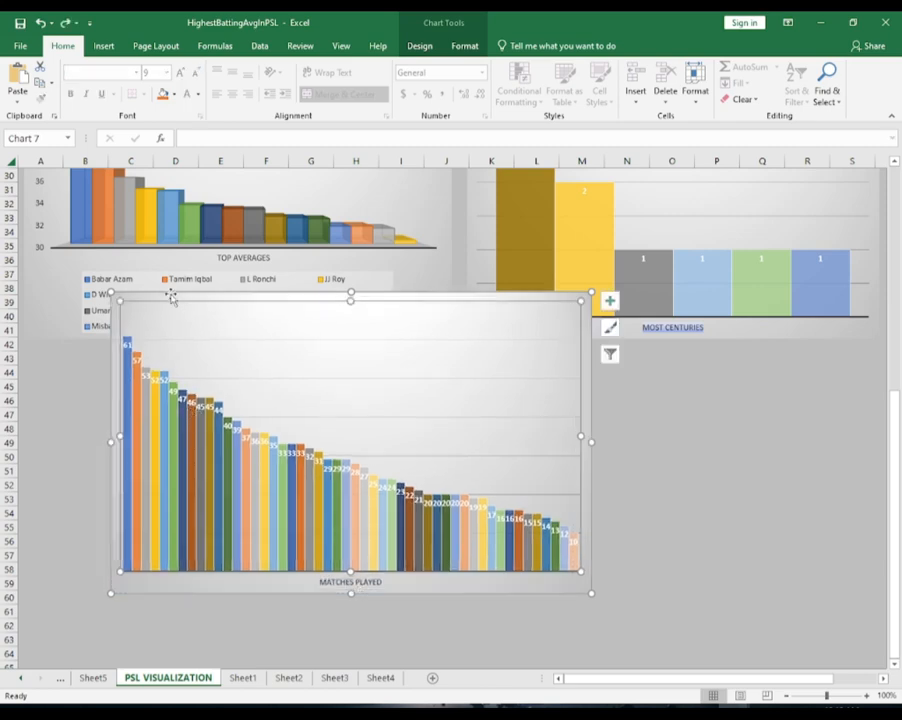
drag(147, 296, 65, 369)
Enlarge the Matches Played chart to span about columns A to S and rows 44 to 71
drag(509, 516, 786, 533)
scroll(777, 626, left, 2)
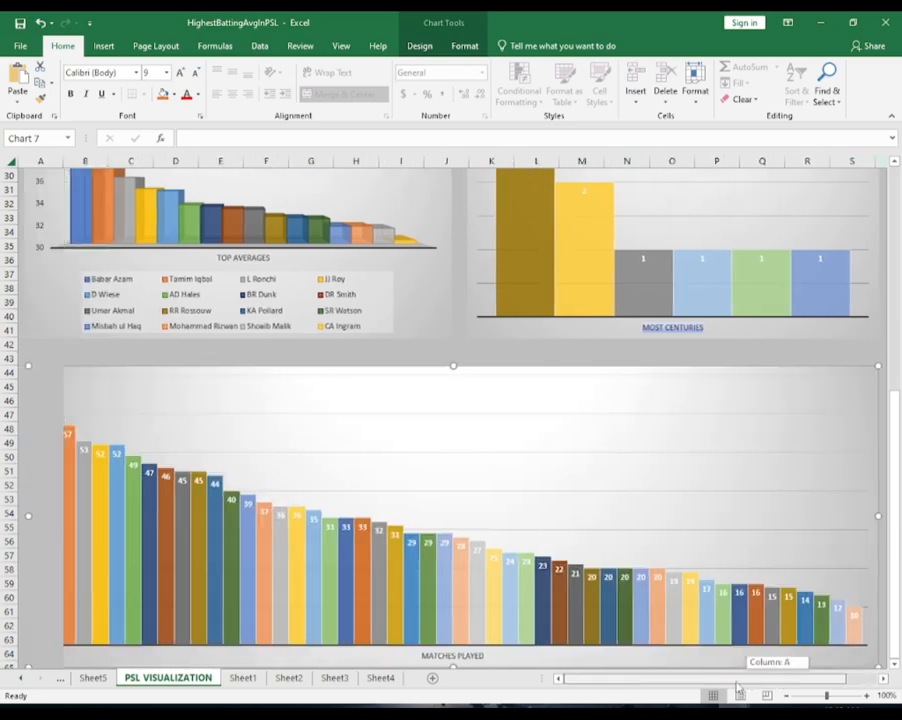
scroll(578, 510, down, 7)
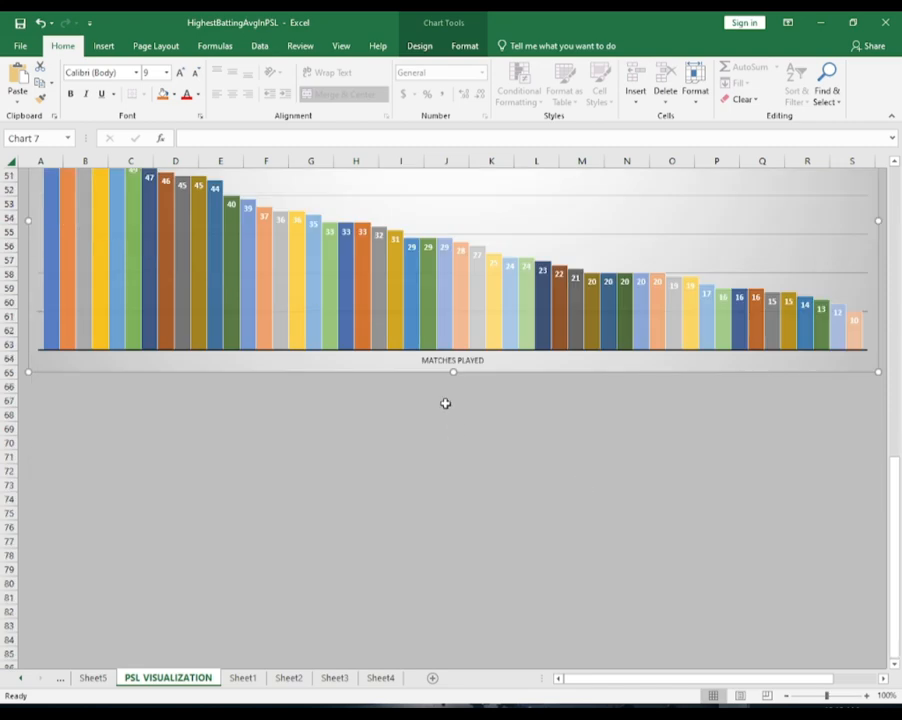
drag(453, 370, 449, 460)
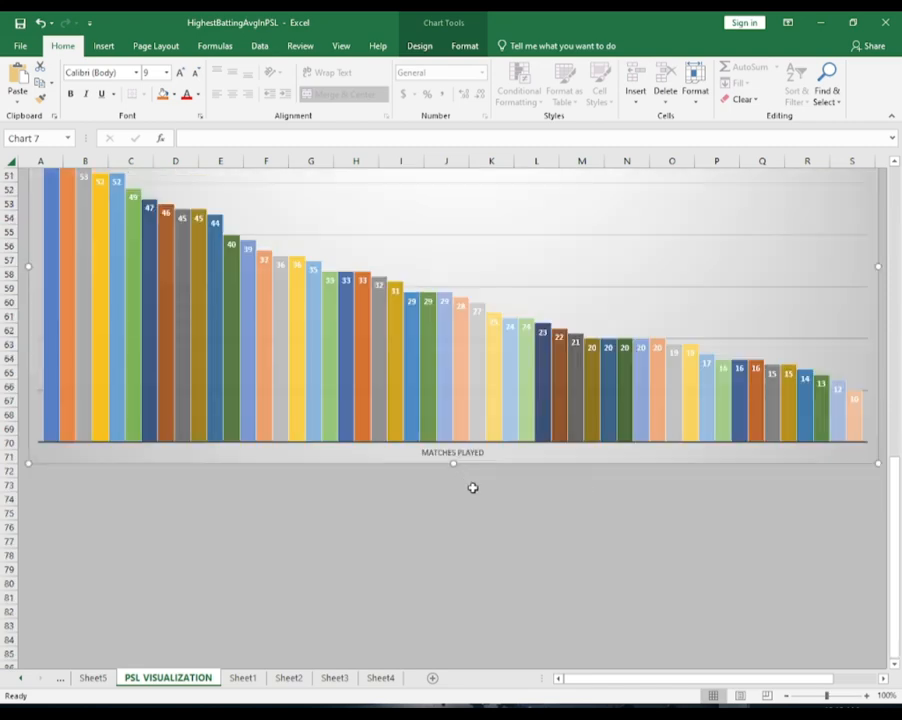
scroll(490, 497, up, 2)
scroll(510, 510, up, 4)
scroll(508, 510, down, 1)
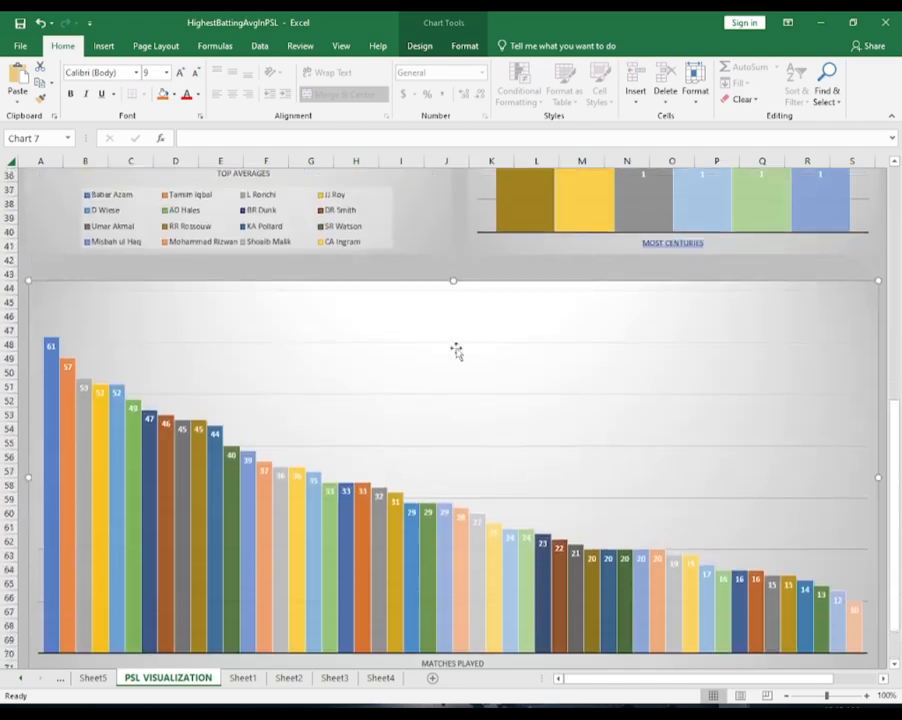
Try the dark chart style on the Matches Played chart and restore Style 4
double_click(482, 302)
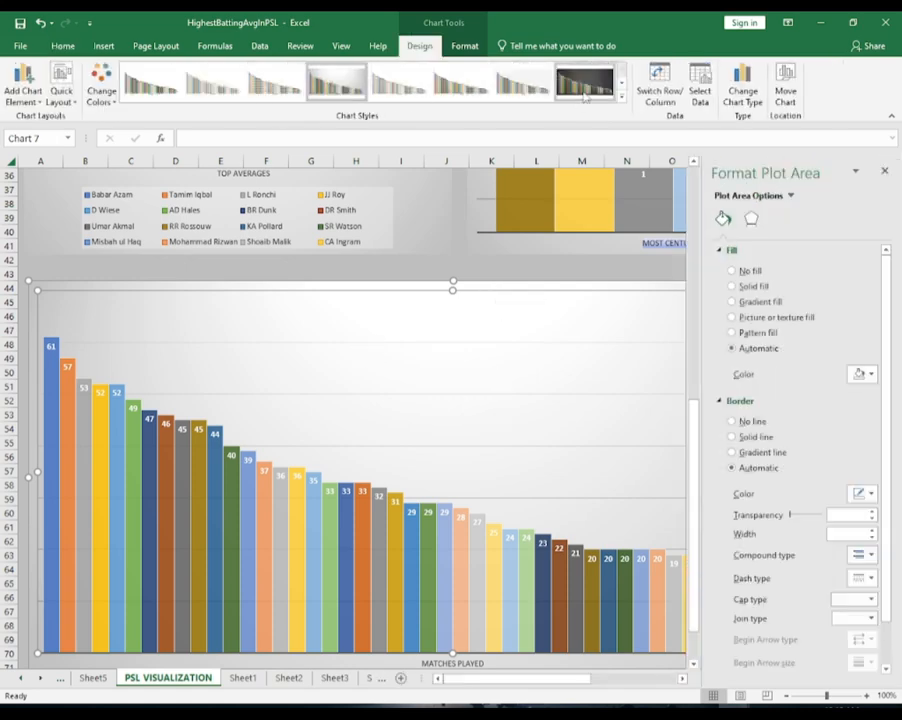
click(585, 88)
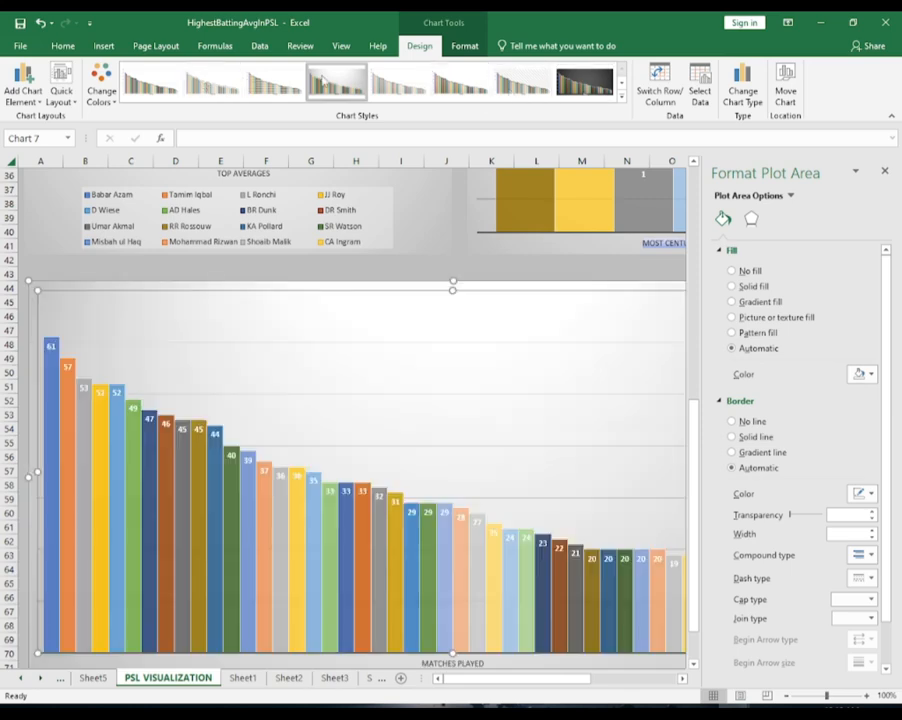
click(337, 83)
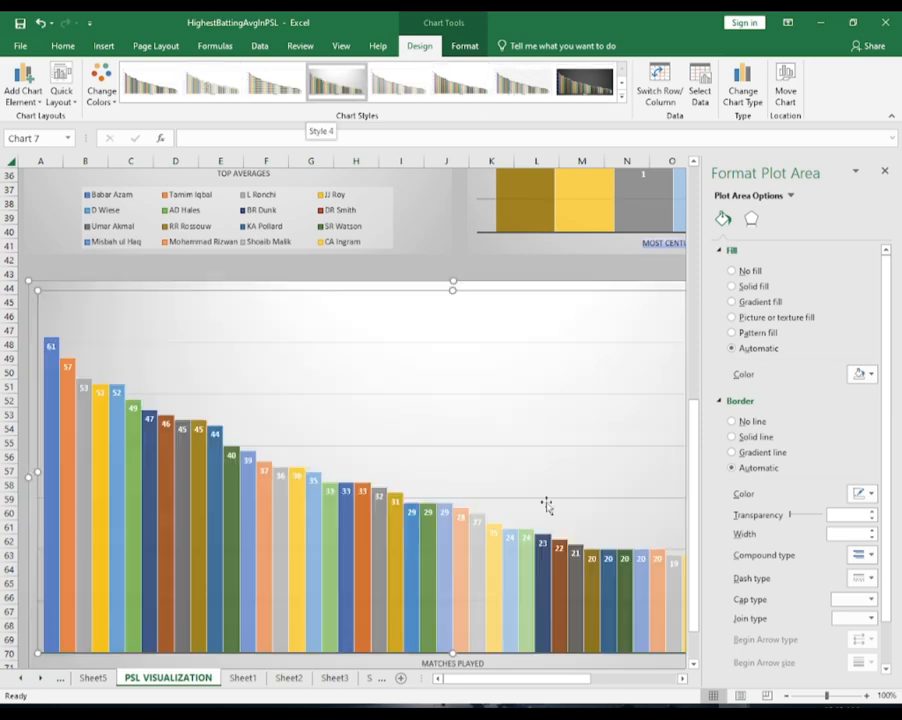
right_click(513, 391)
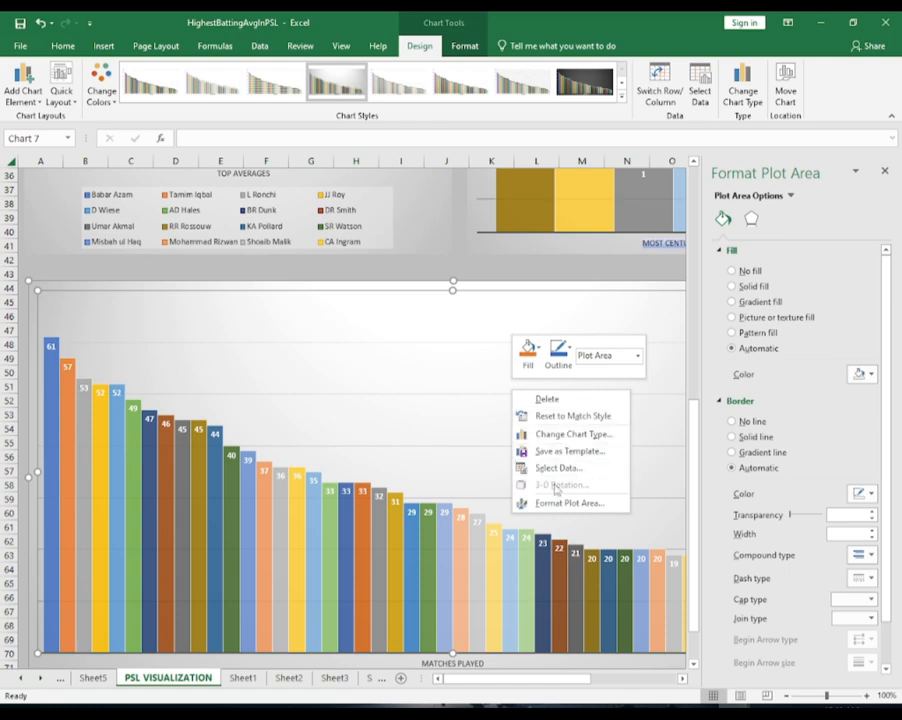
right_click(336, 396)
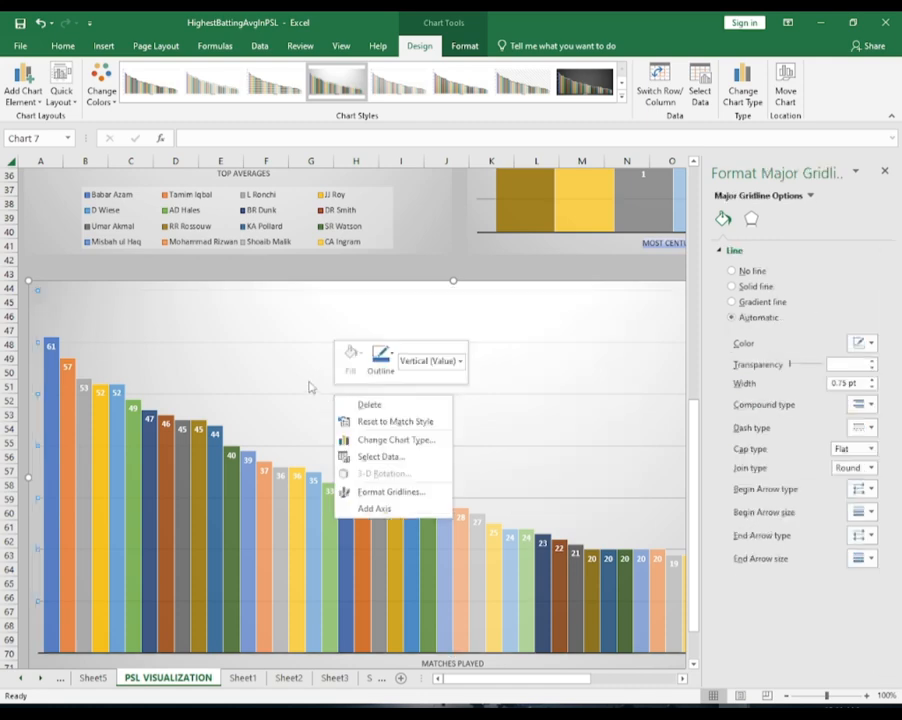
right_click(254, 397)
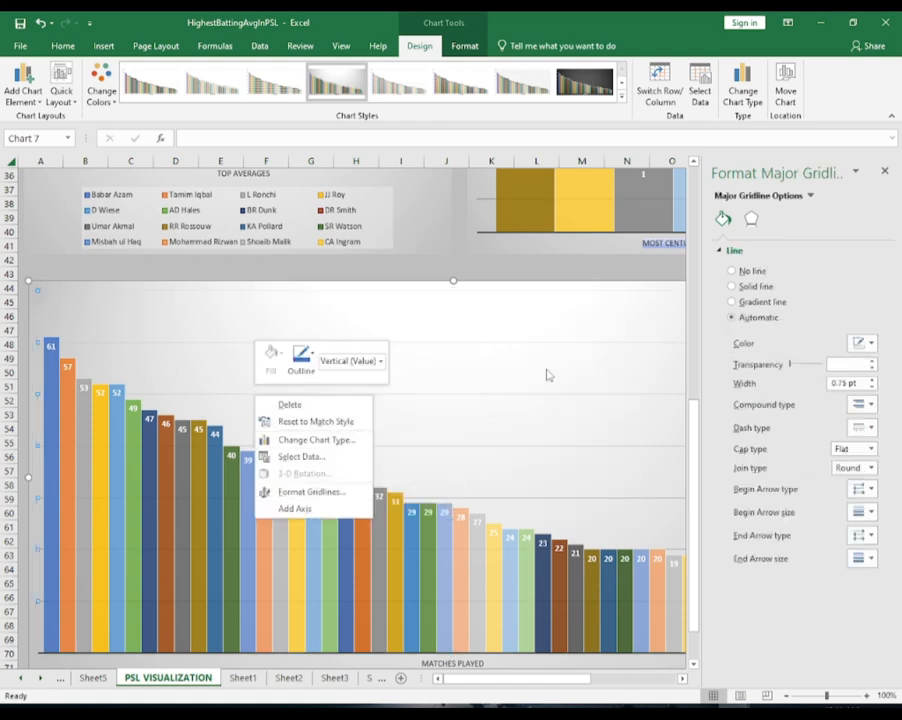
key(Escape)
scroll(282, 418, down, 4)
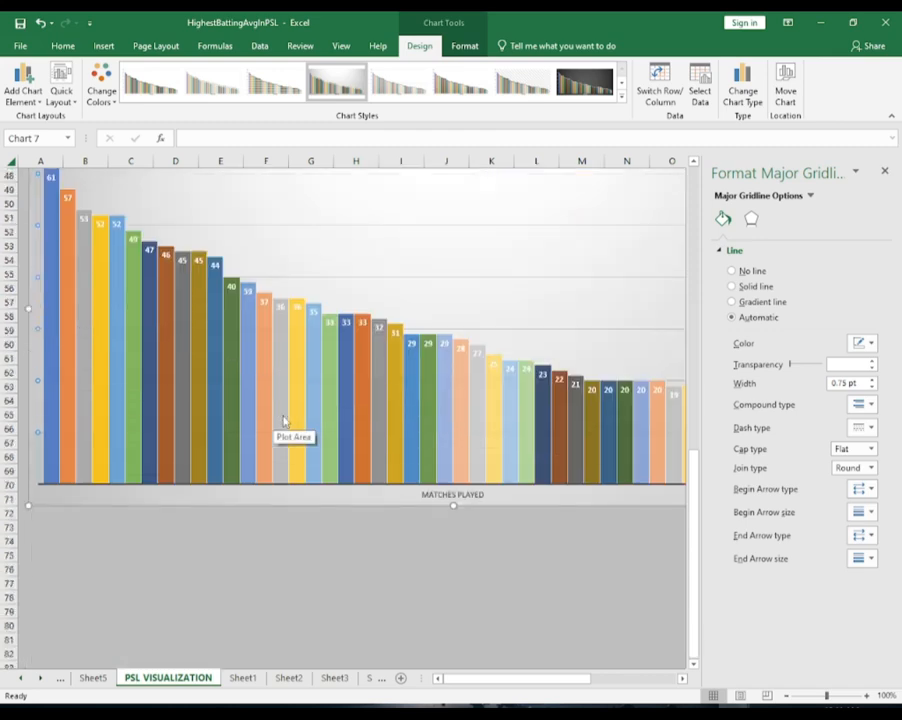
scroll(284, 421, down, 1)
click(458, 451)
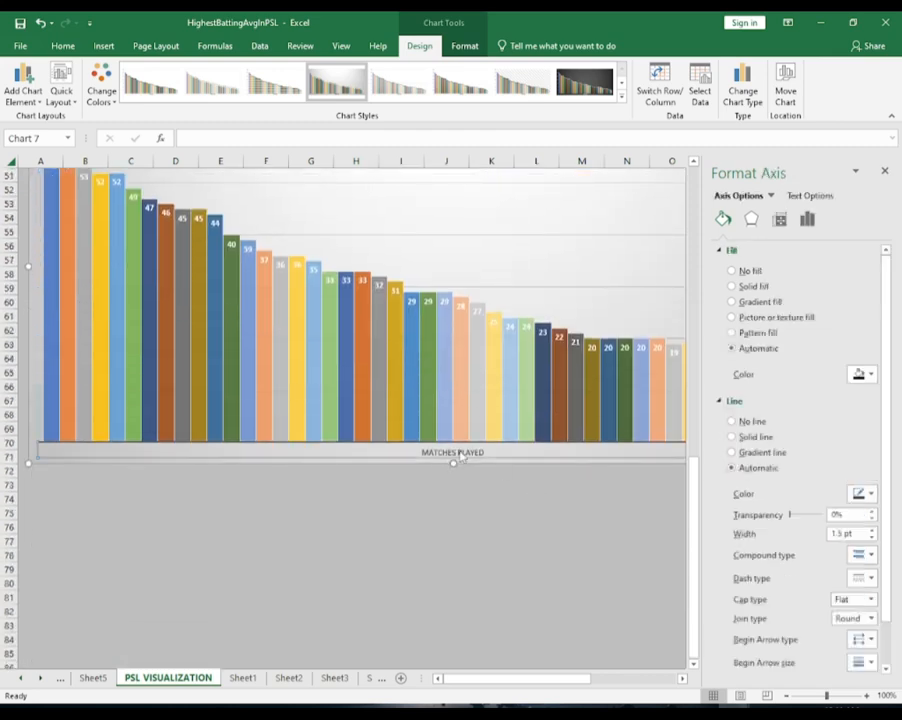
right_click(461, 455)
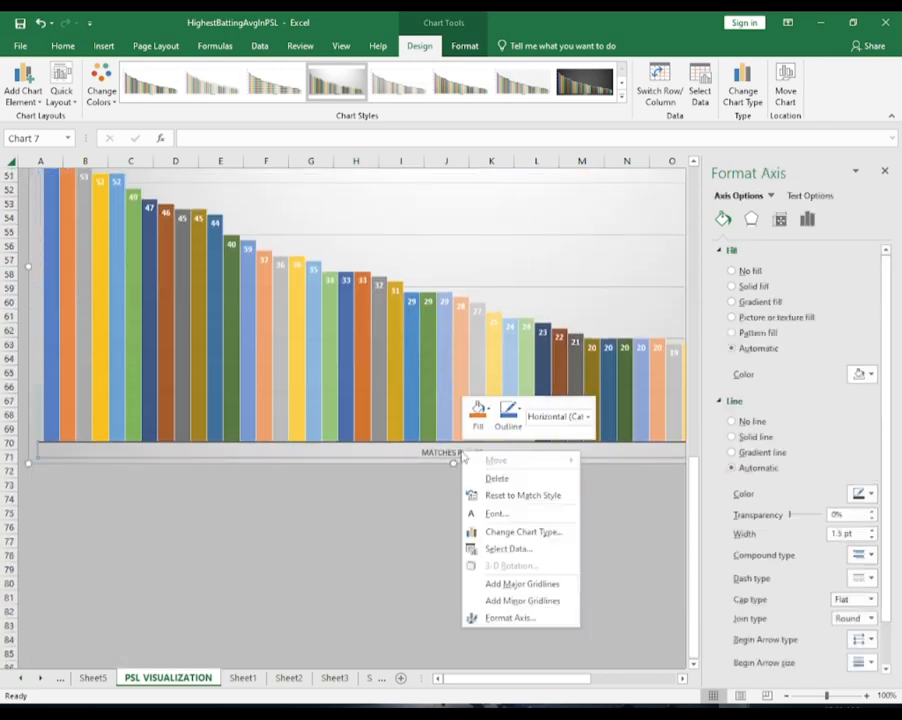
click(525, 619)
Close the formatting pane and review the arrangement of the charts around the PSL logo
scroll(451, 511, up, 1)
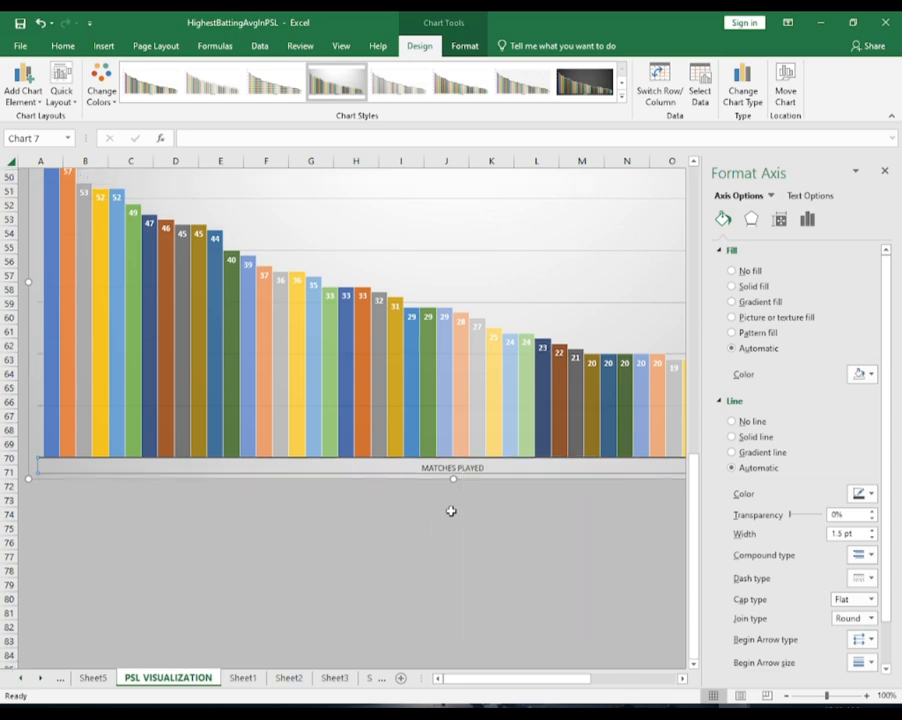
scroll(451, 511, up, 16)
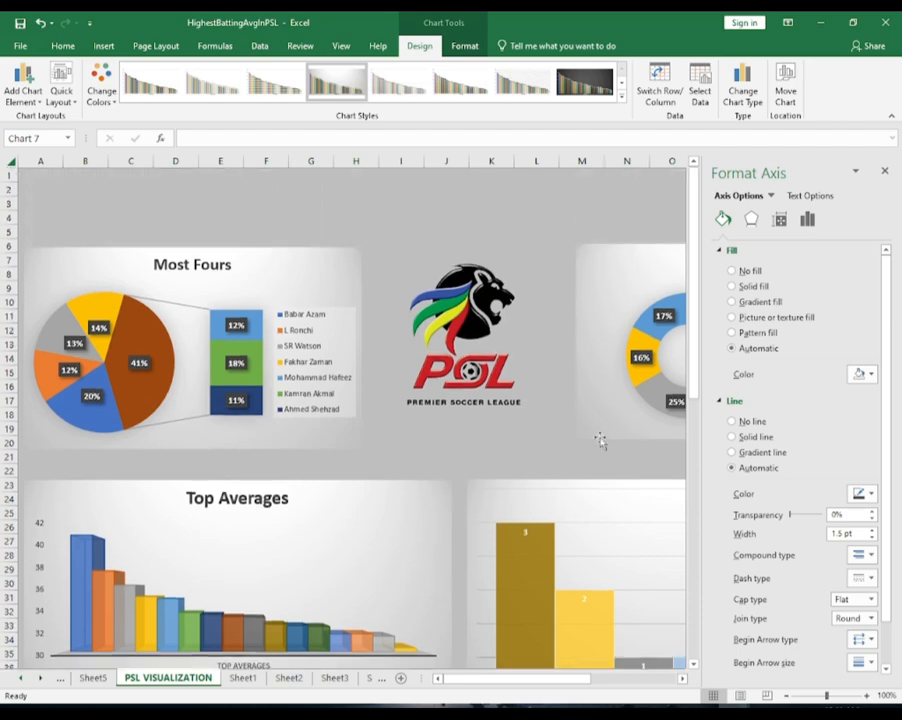
click(884, 171)
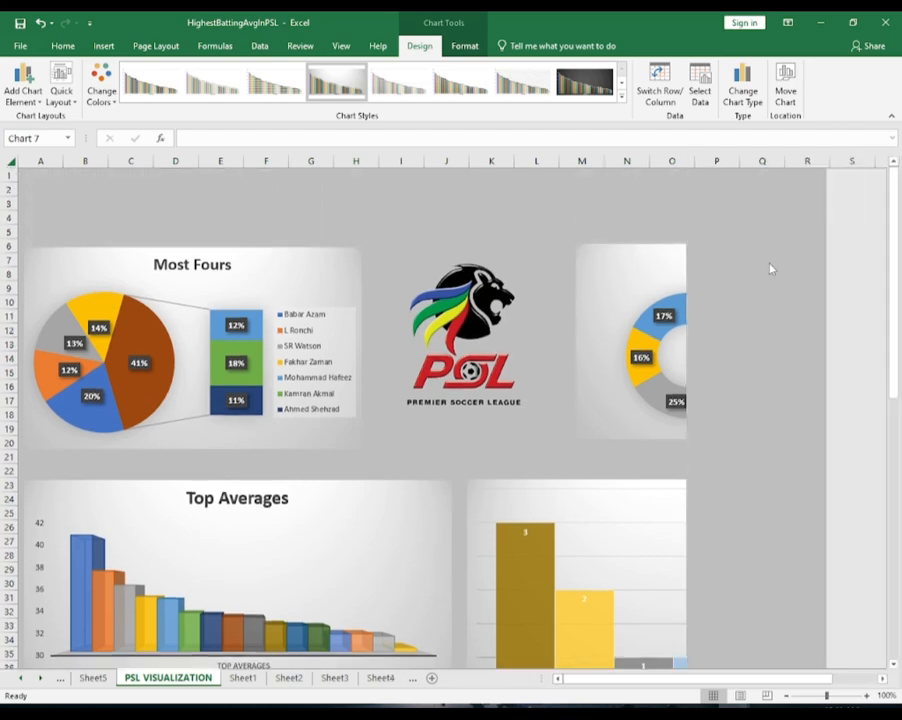
scroll(678, 360, down, 2)
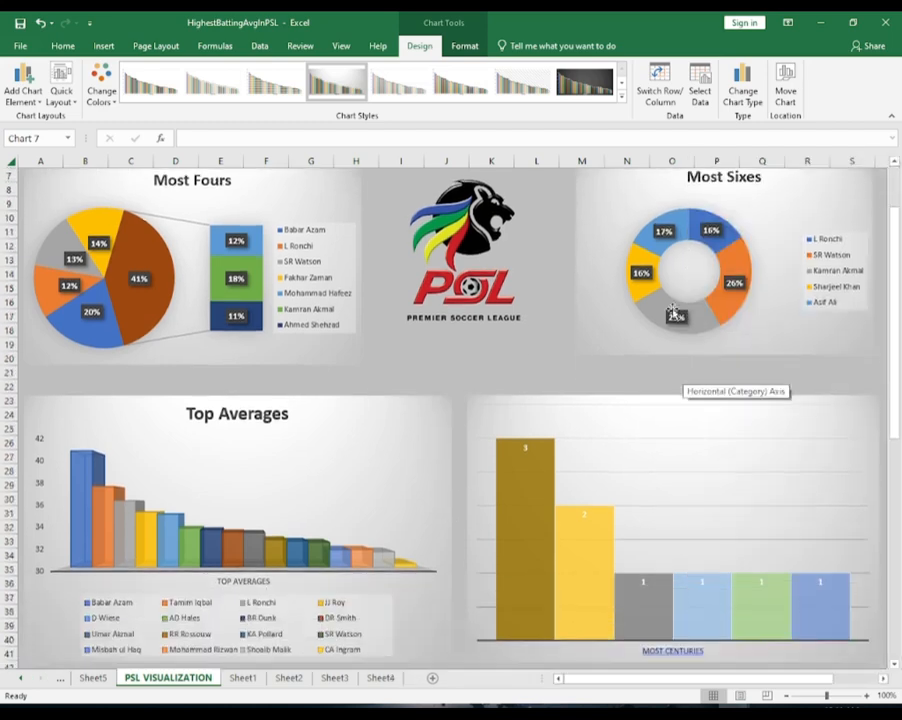
click(62, 45)
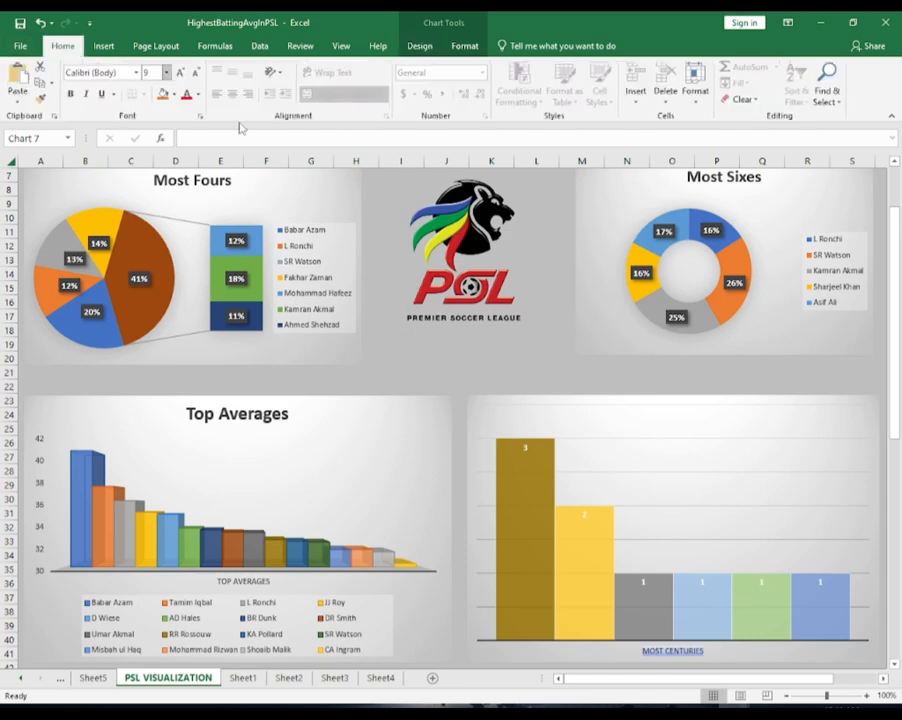
scroll(345, 251, down, 1)
scroll(346, 306, up, 2)
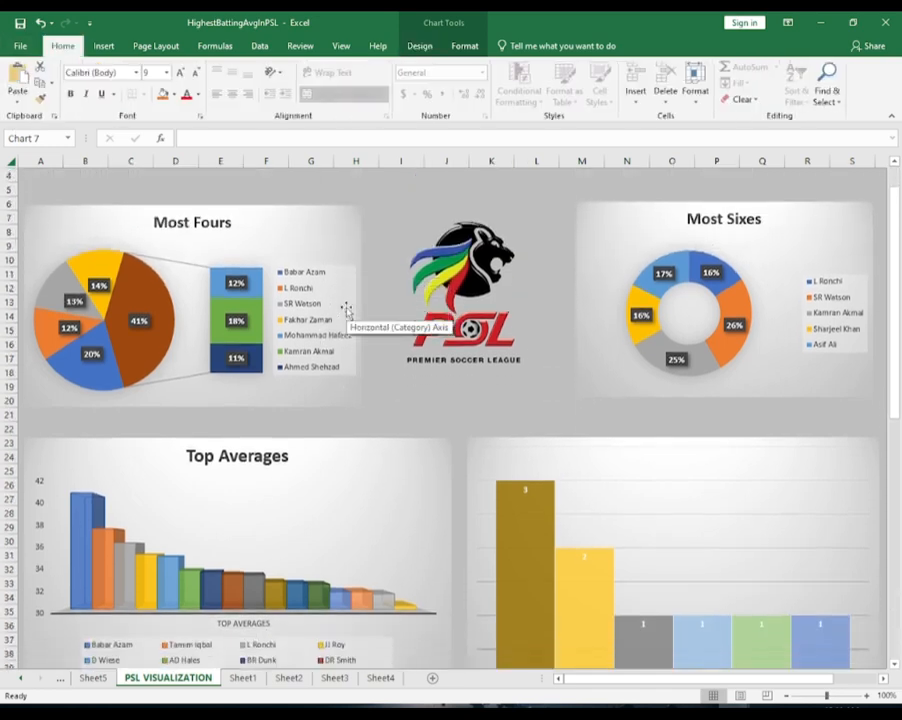
scroll(346, 310, down, 1)
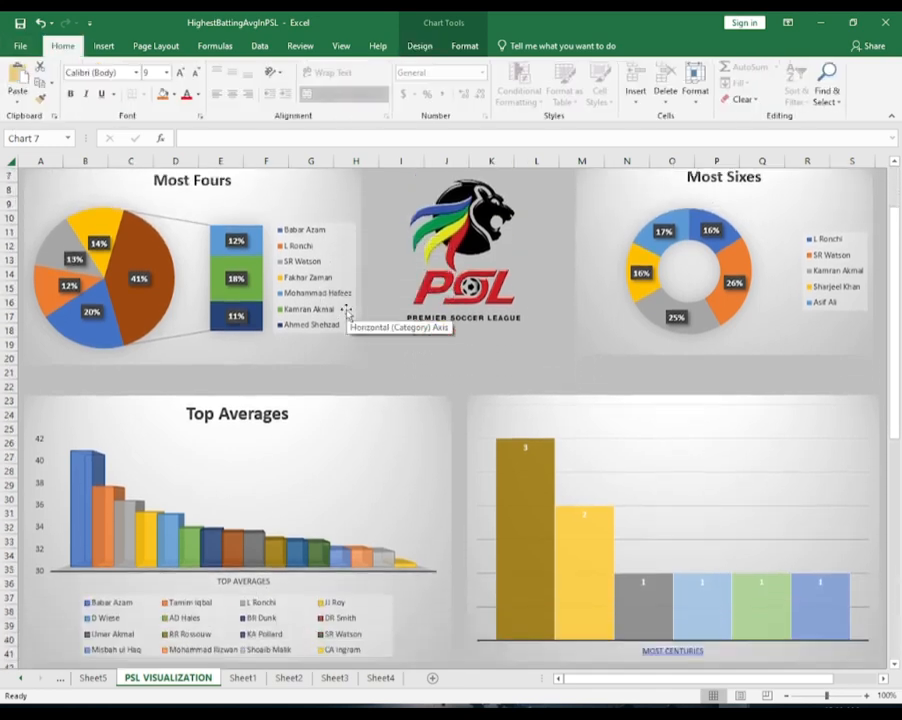